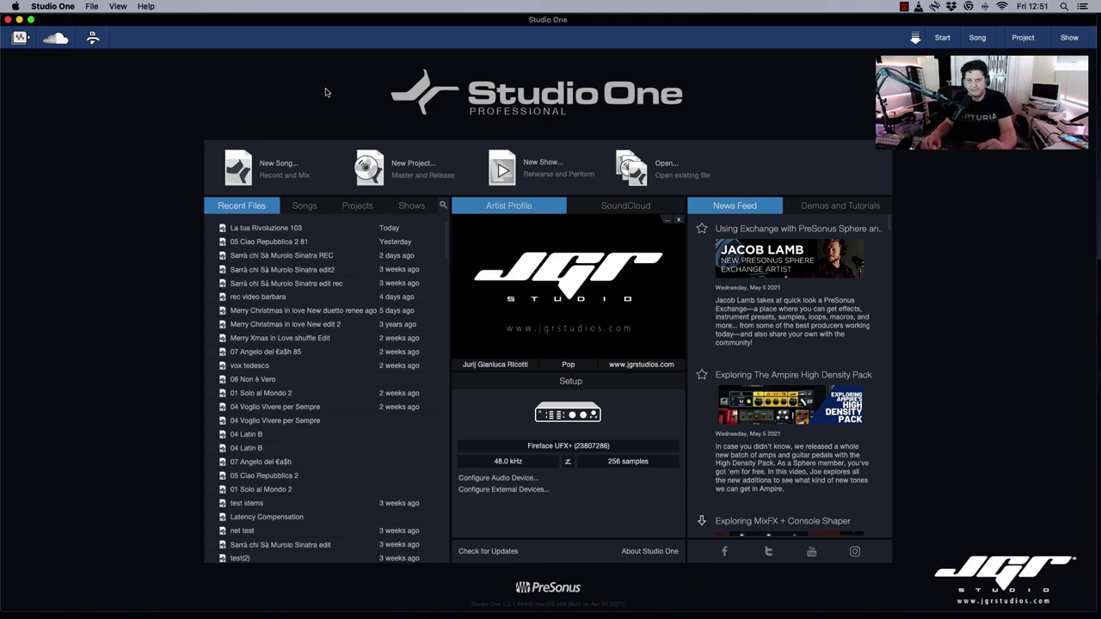
Create a new empty song titled "pop" and hide the browser.
left_click(310, 166)
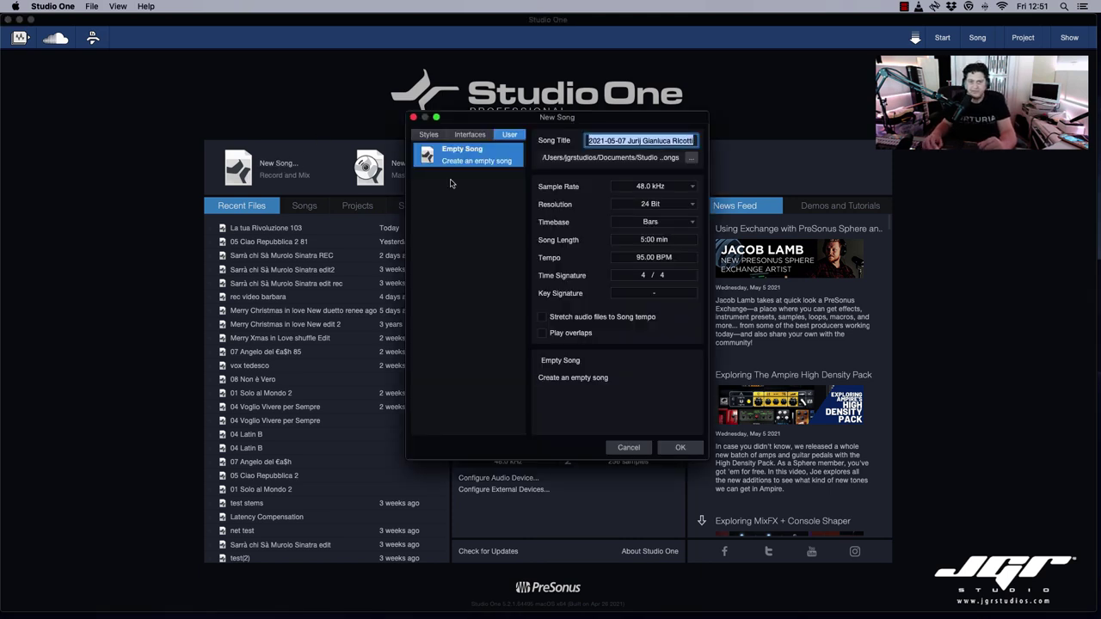
type("pop")
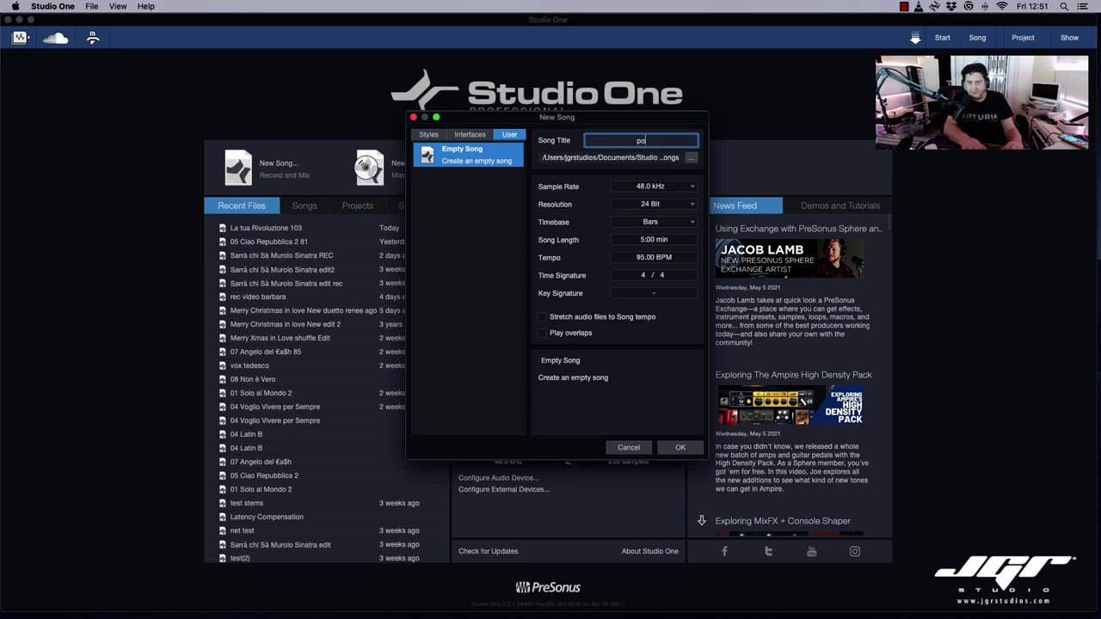
key("Return")
left_click(1077, 597)
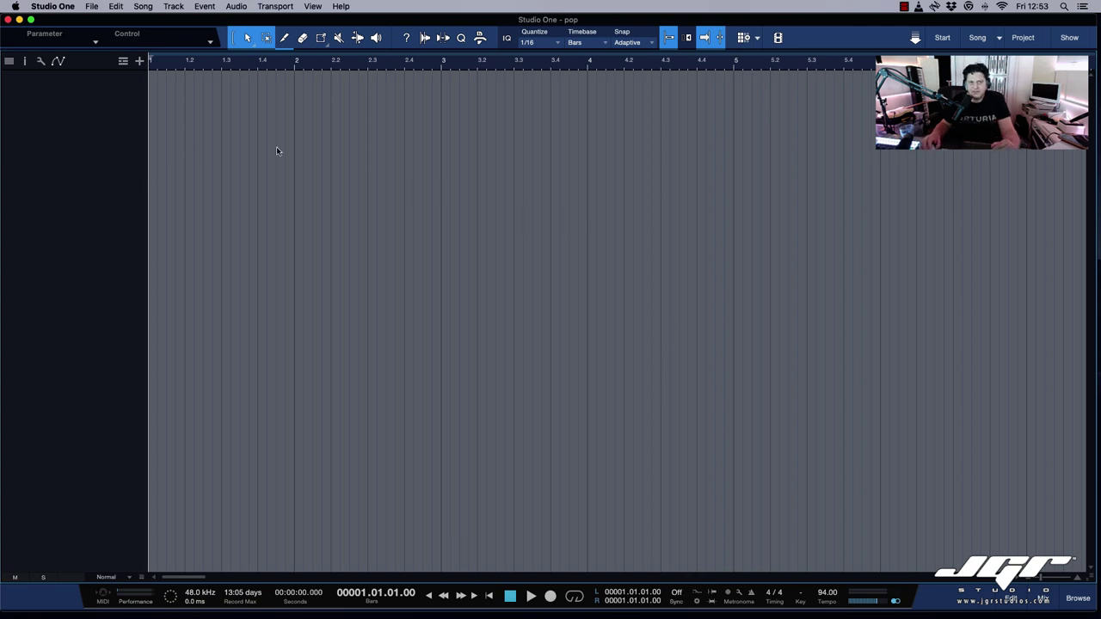
Add eight mono audio tracks named Vox with inputs ascending from Neve 1 and output to Main.
left_click(139, 61)
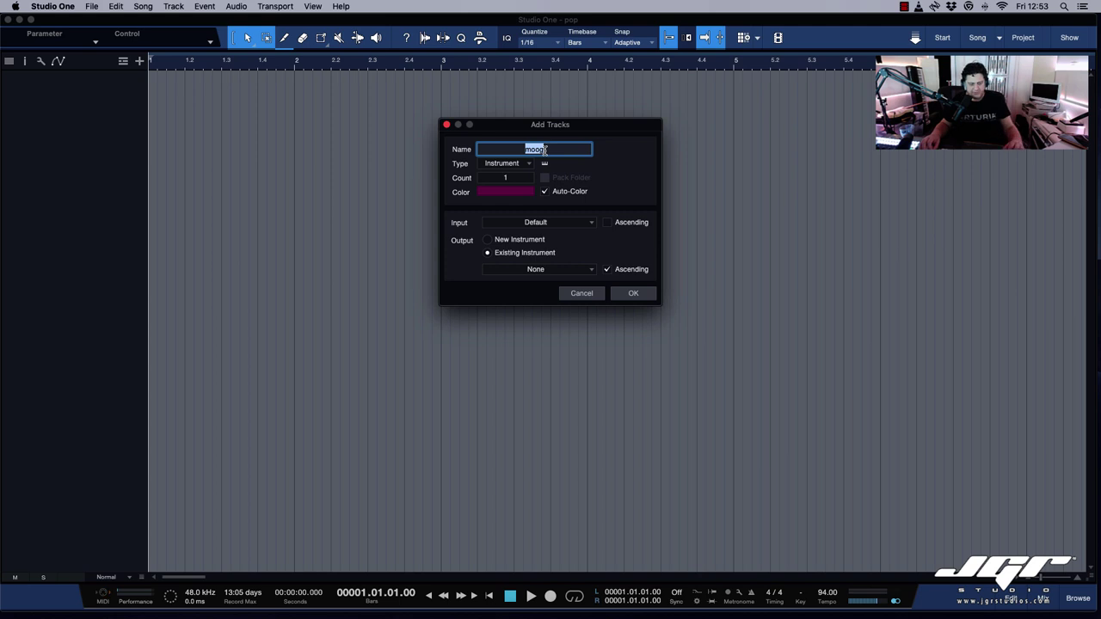
type("Vox")
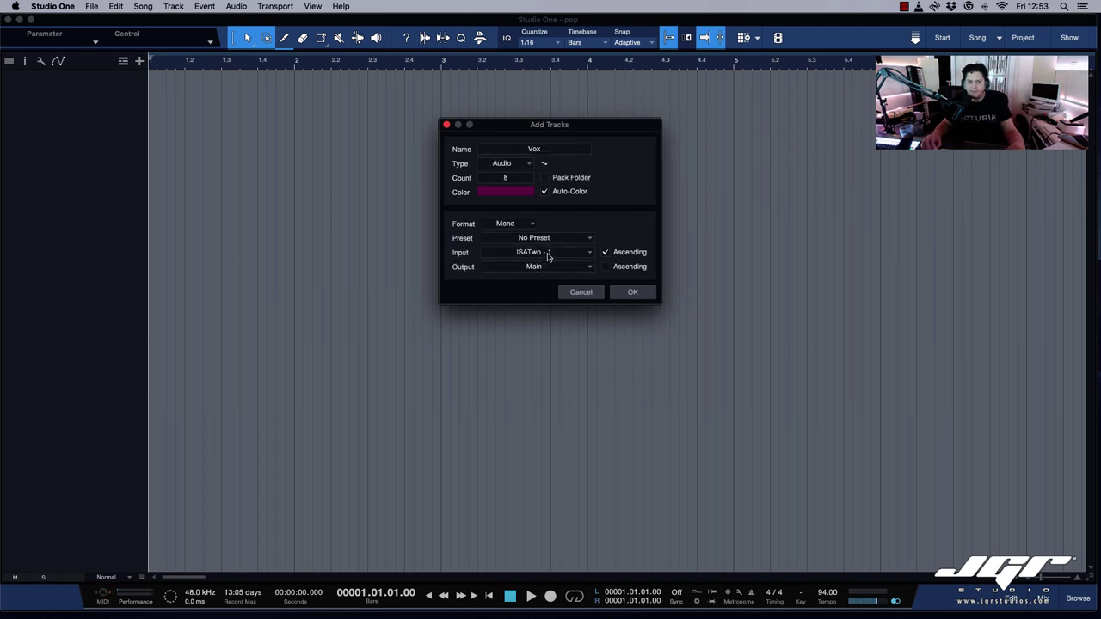
left_click(548, 252)
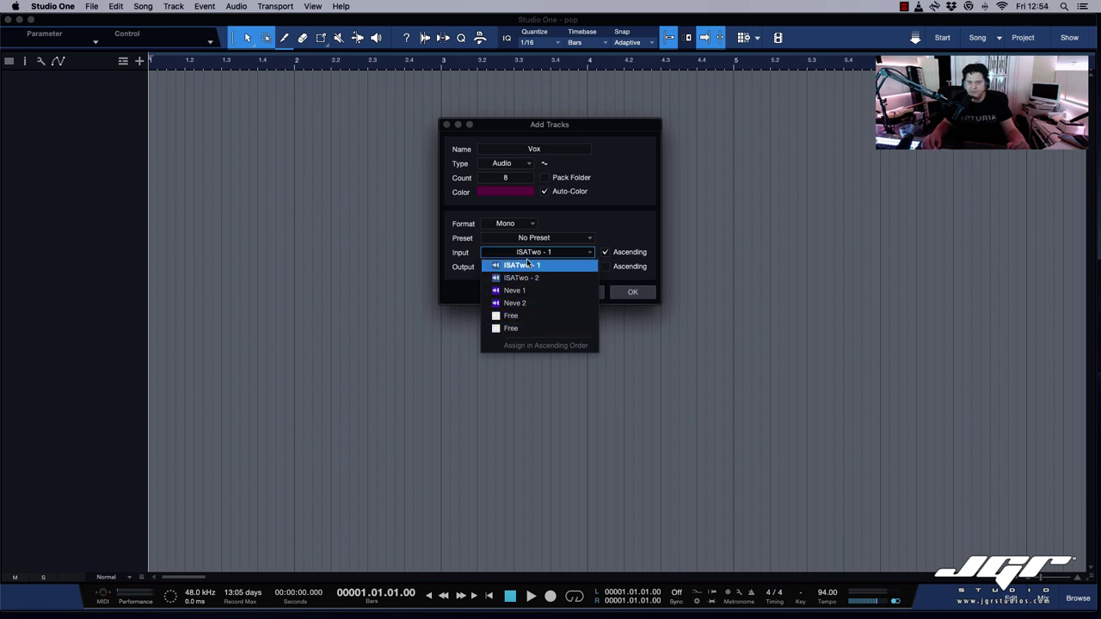
left_click(555, 291)
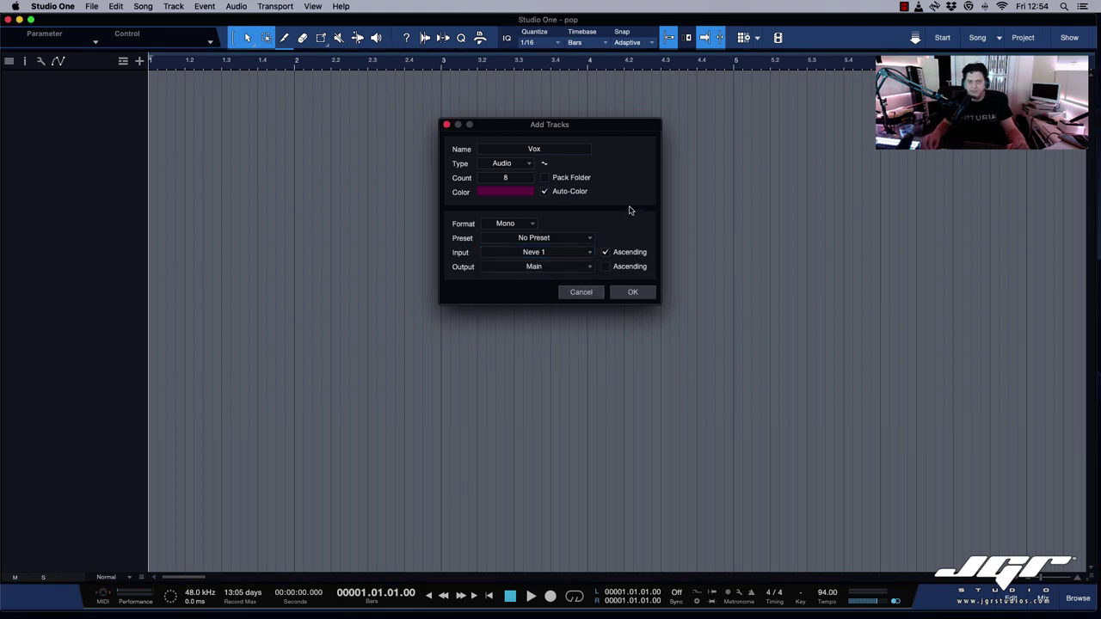
left_click(588, 267)
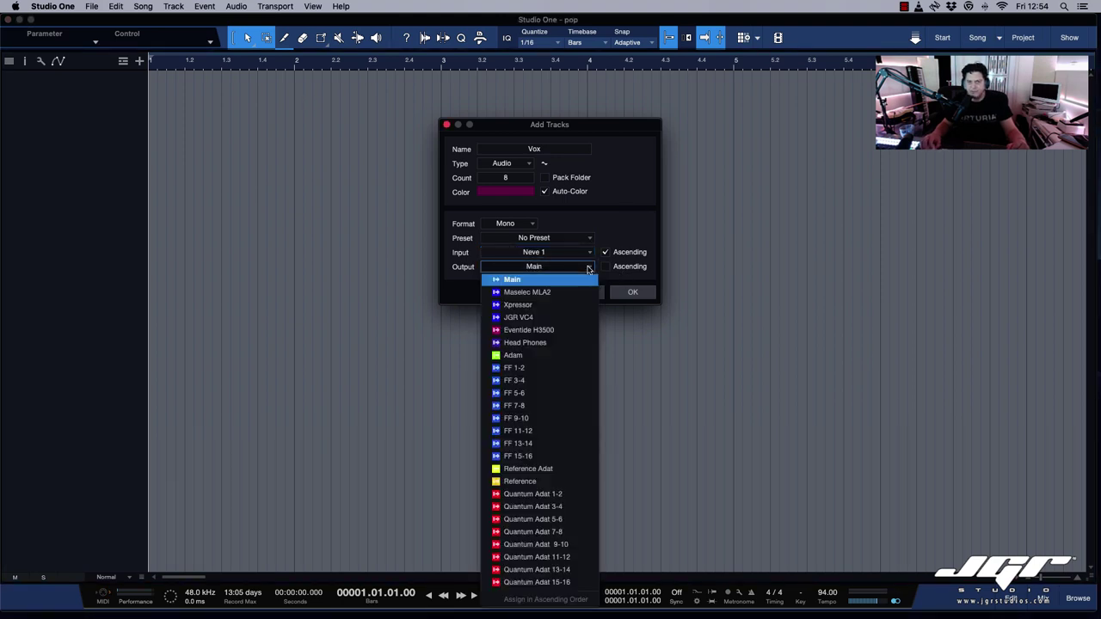
left_click(621, 233)
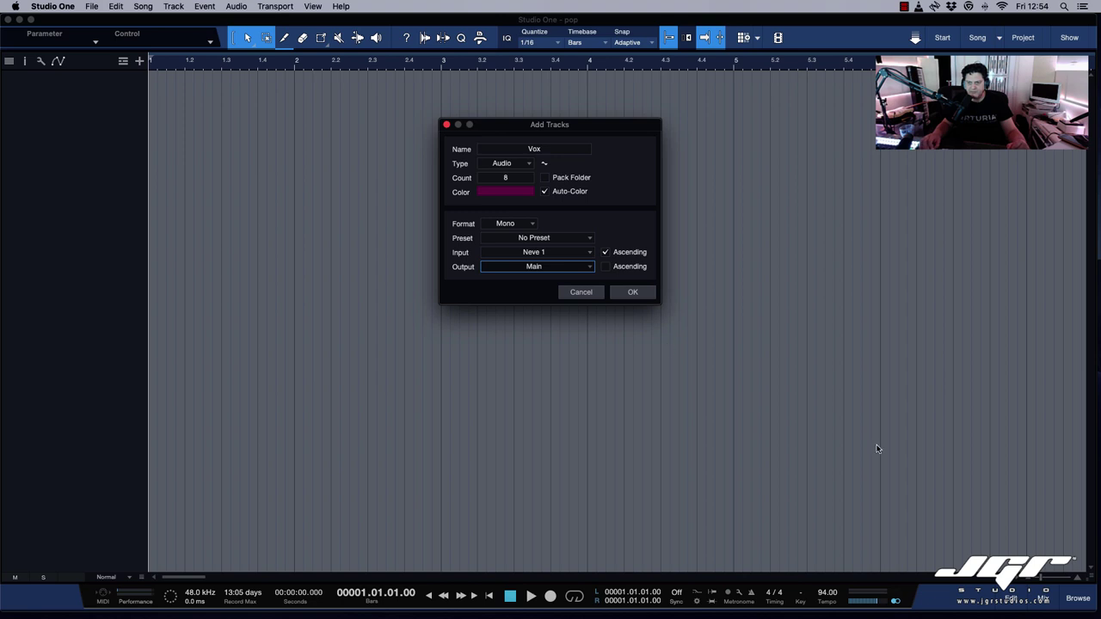
left_click(634, 292)
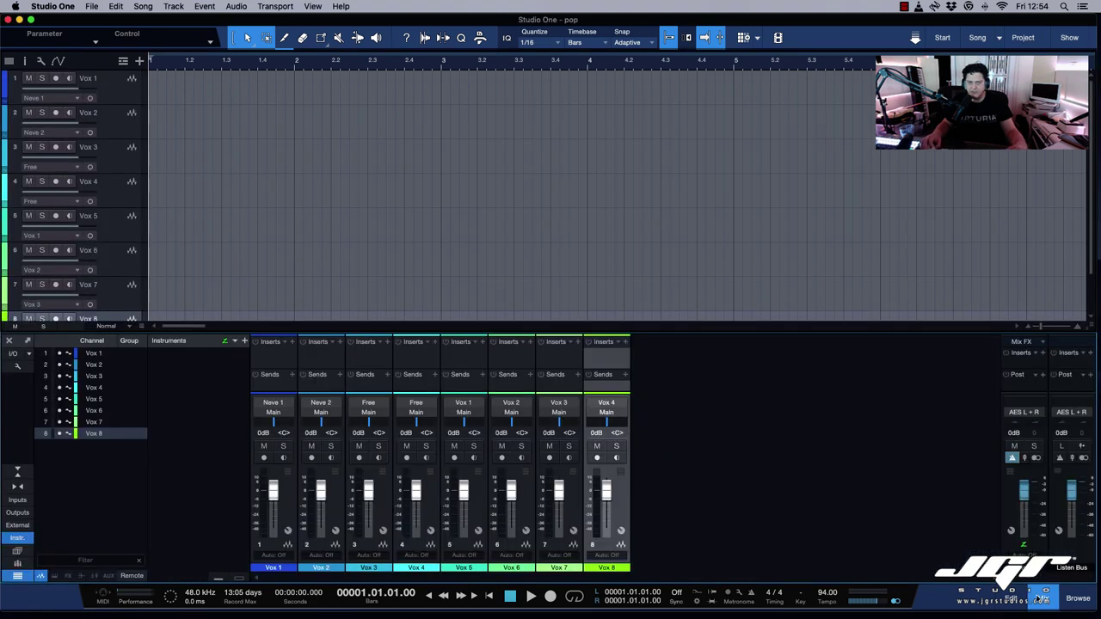
Add a bus for all eight Vox channels in the mix console and name it Vox.
left_click(1043, 598)
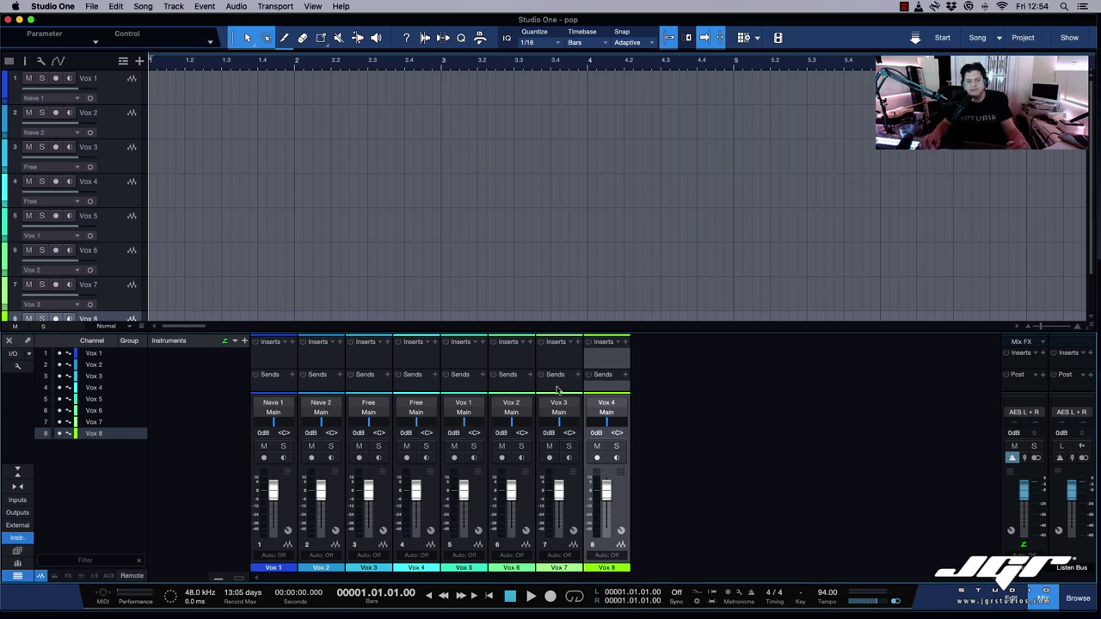
left_click(290, 516)
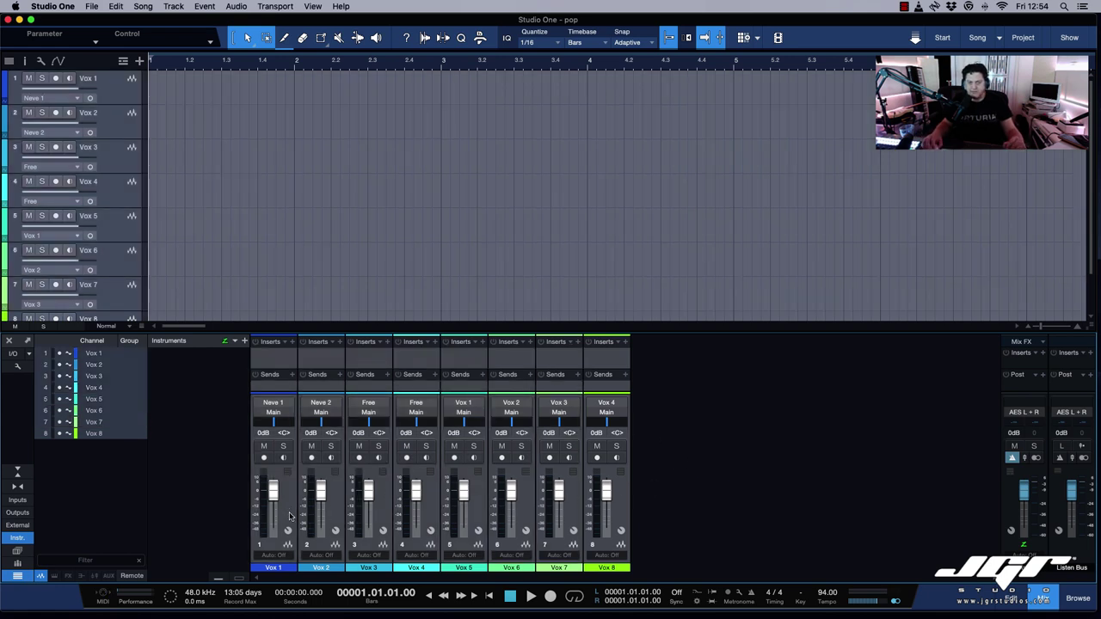
right_click(290, 516)
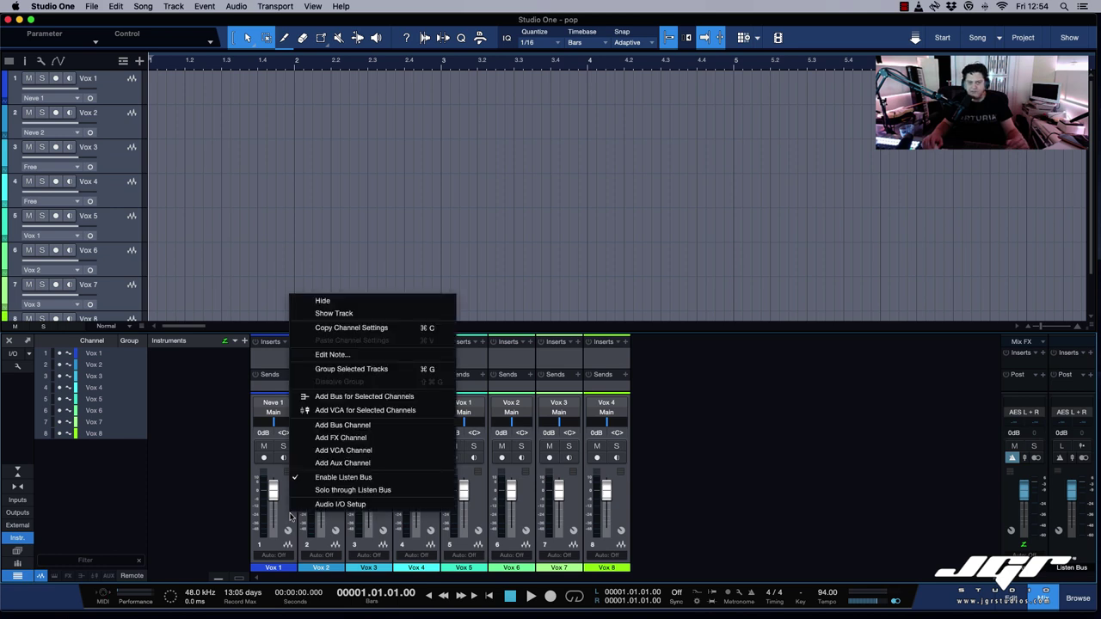
left_click(364, 397)
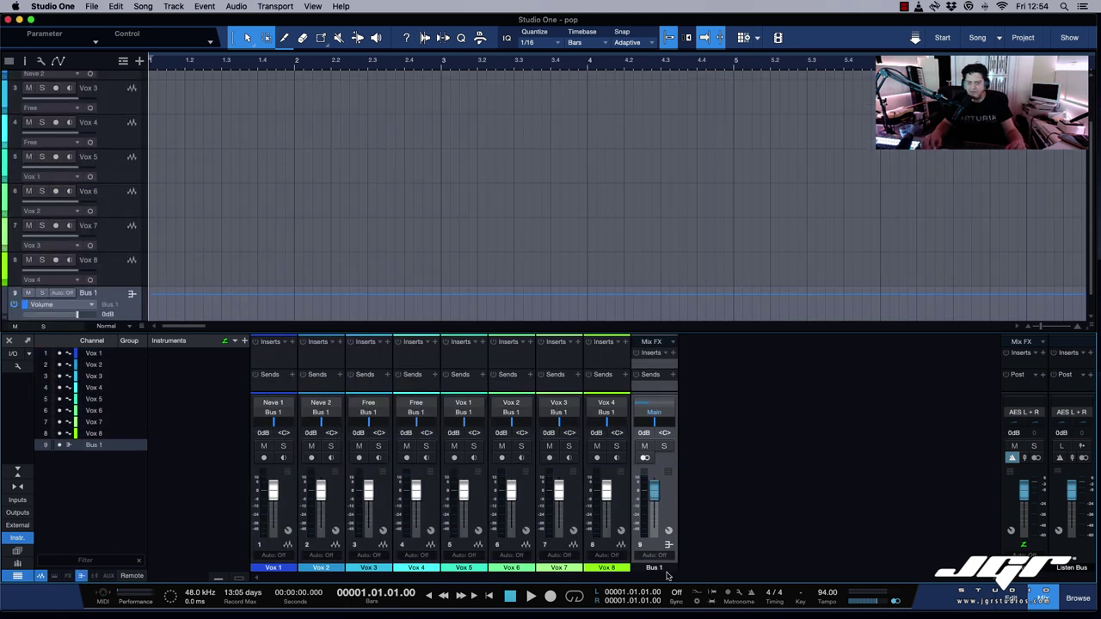
double_click(659, 567)
type("Vox")
key("Return")
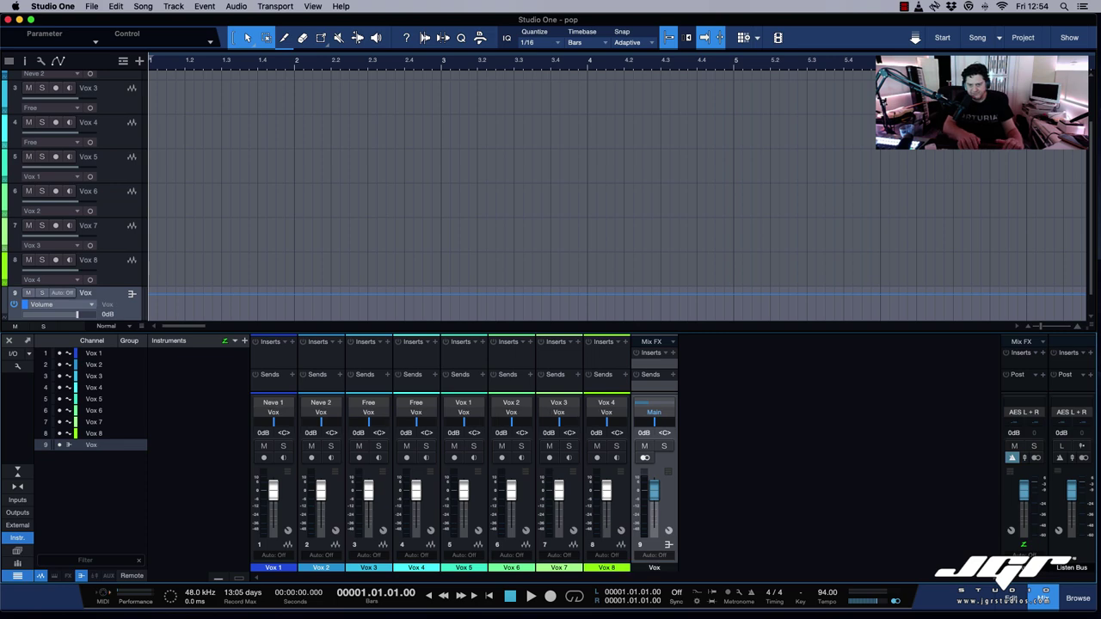
Pack the eight Vox tracks into a folder named Voxes.
scroll(123, 266, "up", 3)
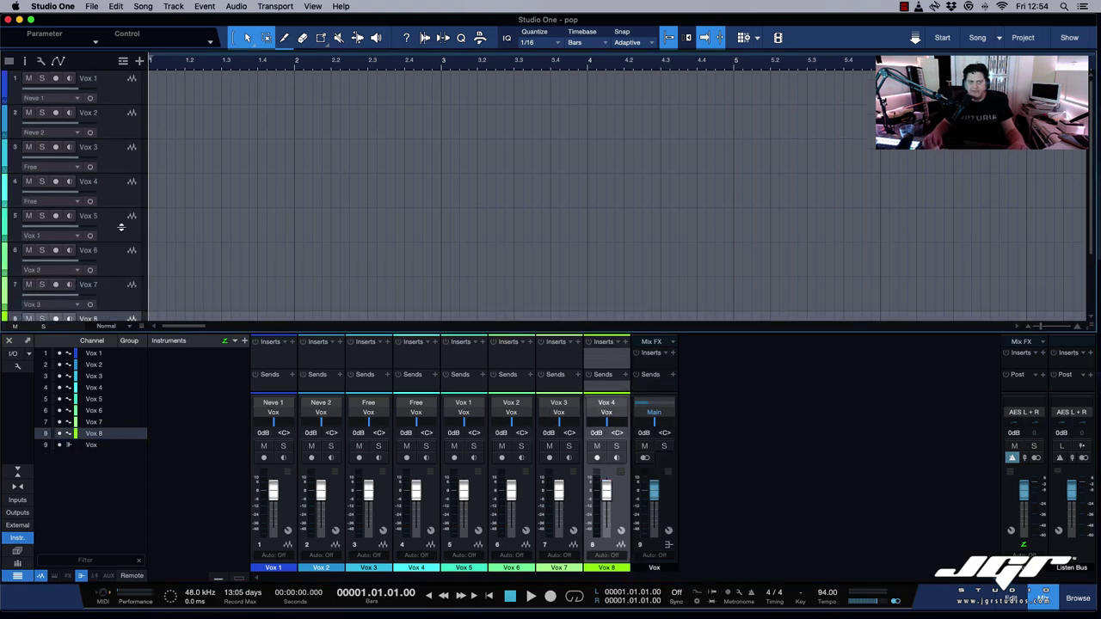
left_click(117, 103)
right_click(117, 104)
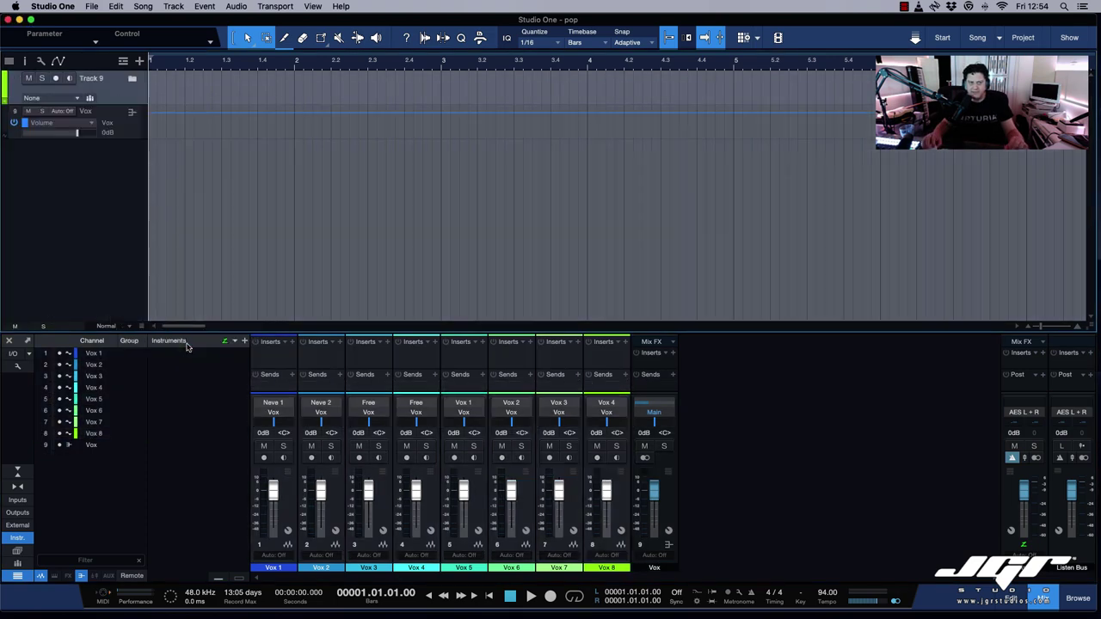
left_click(137, 341)
double_click(93, 78)
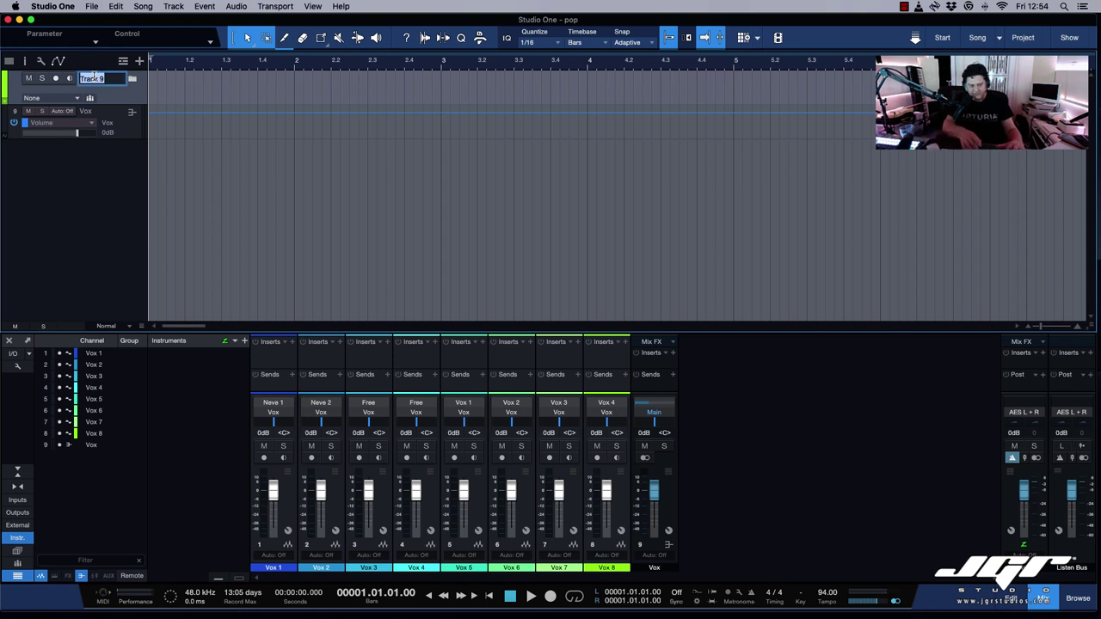
type("Voxes")
key("Return")
left_click(133, 80)
left_click(132, 79)
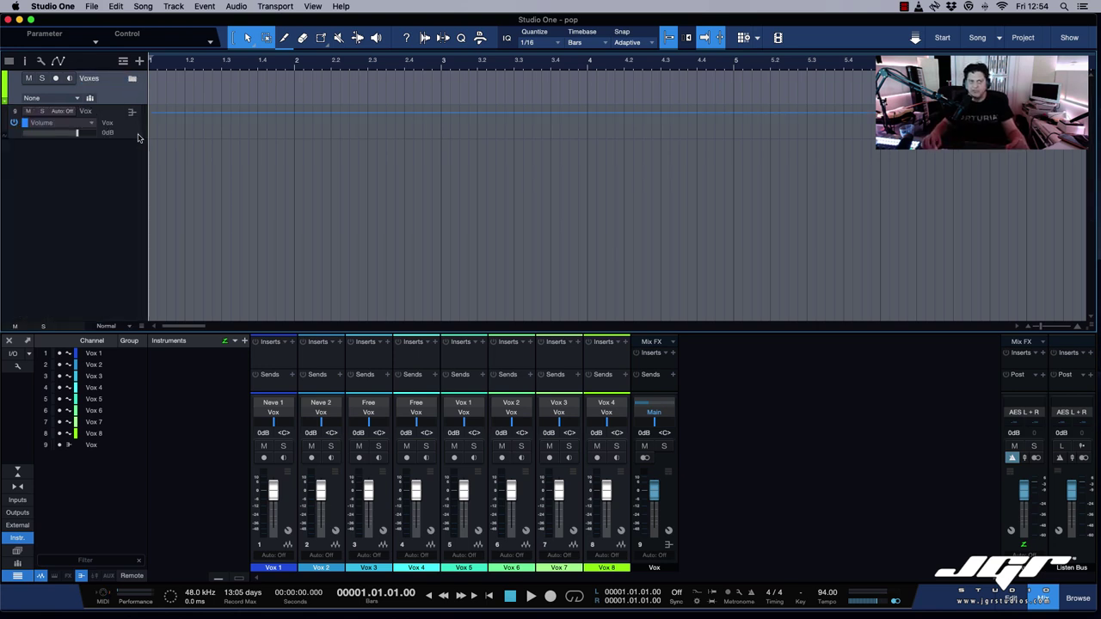
Examine the Vox bus track's settings and channel strip in the Inspector.
left_click(131, 129)
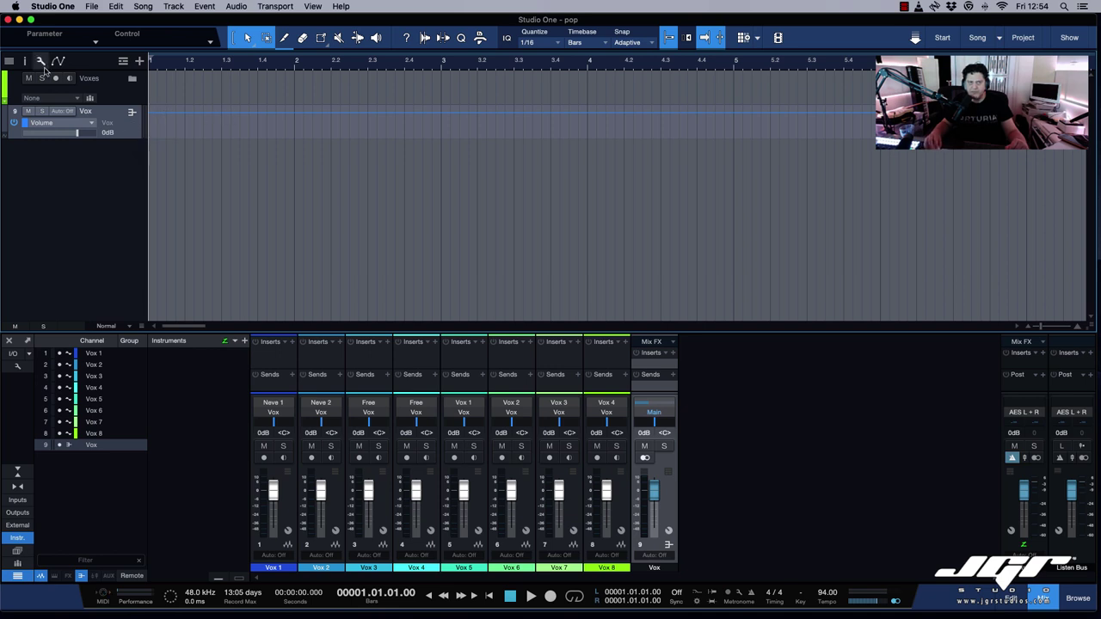
left_click(24, 61)
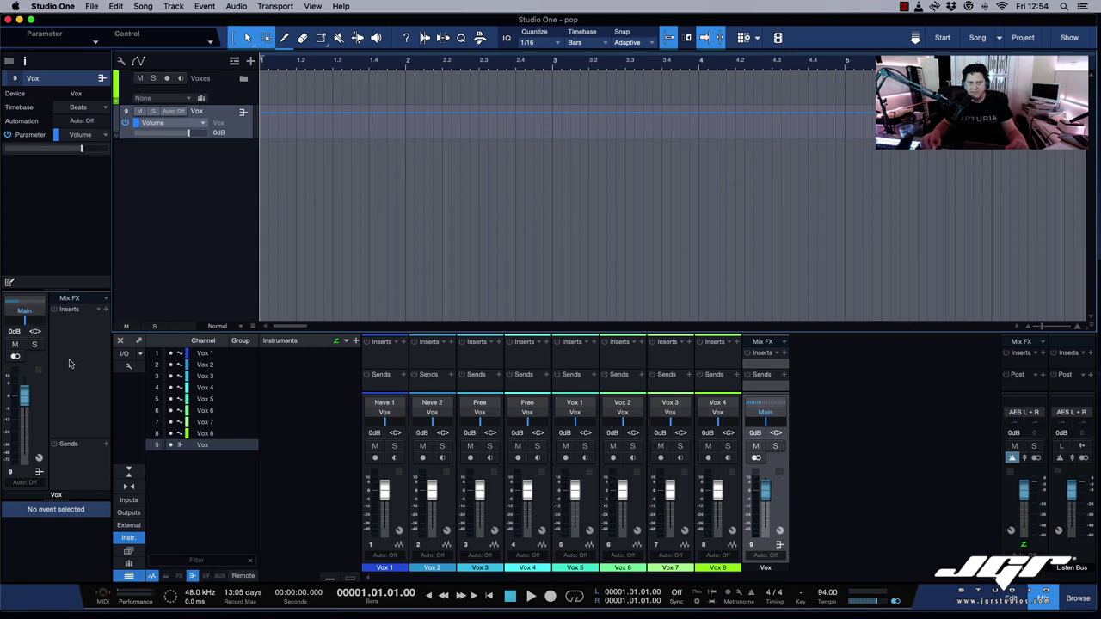
left_click(25, 61)
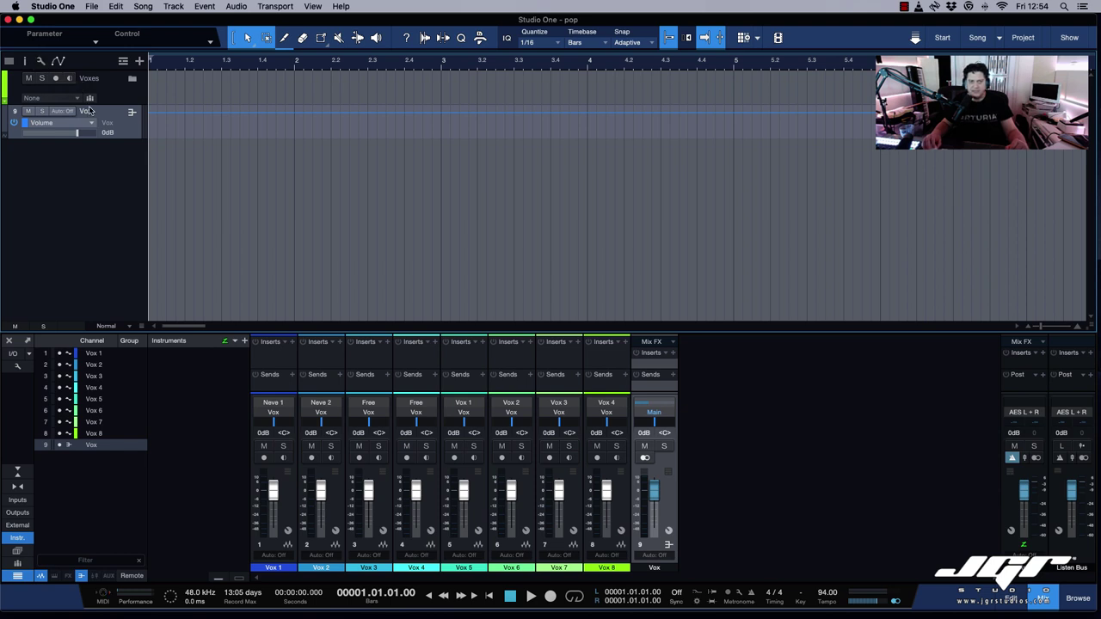
Add a bus named Choirs for the Vox 5 to Vox 8 tracks in the Voxes folder and output it to Main.
left_click(133, 80)
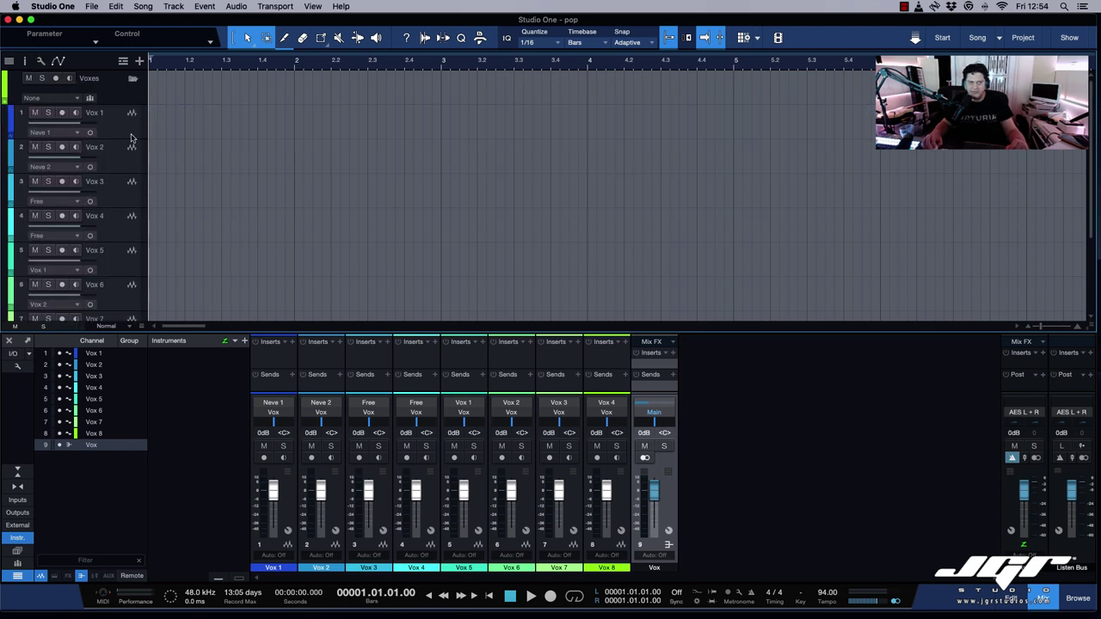
left_click(123, 155)
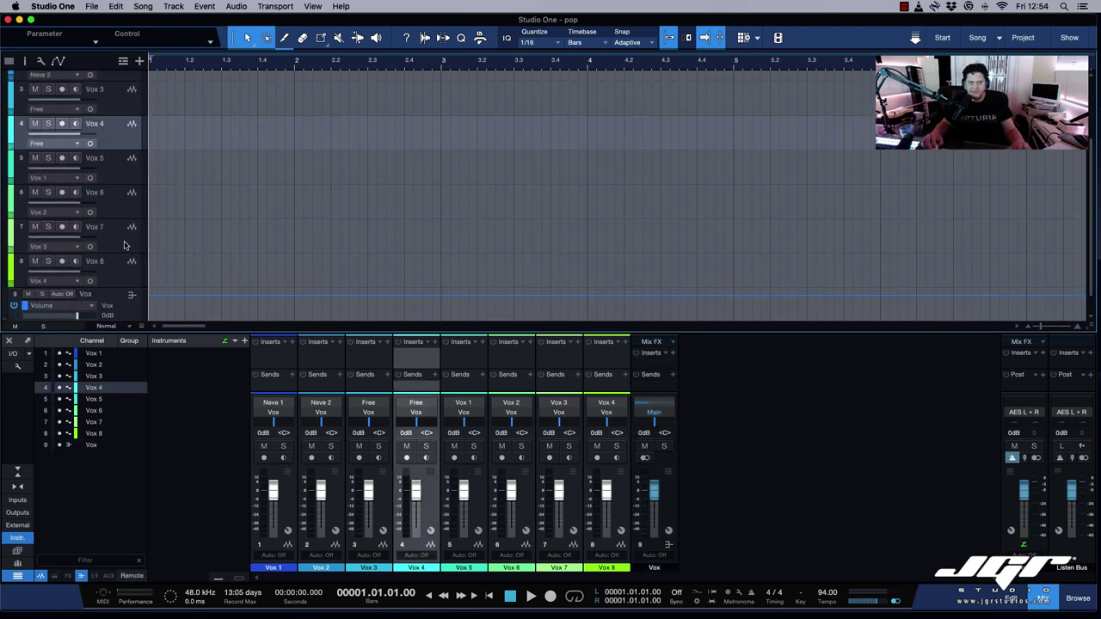
left_click(126, 171)
left_click(125, 270, "shift")
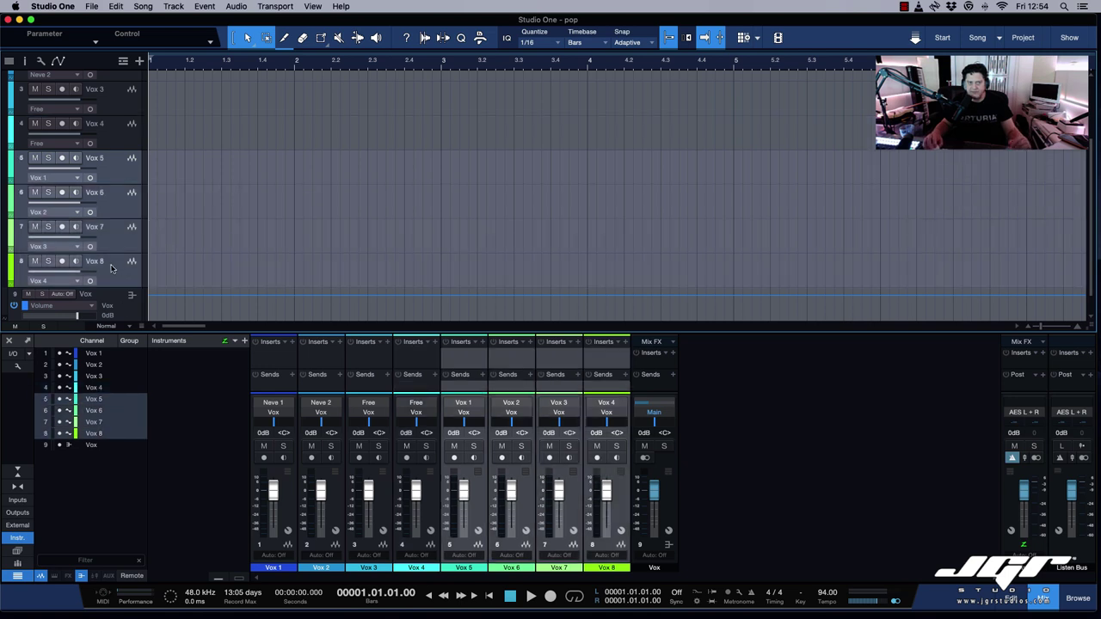
right_click(110, 269)
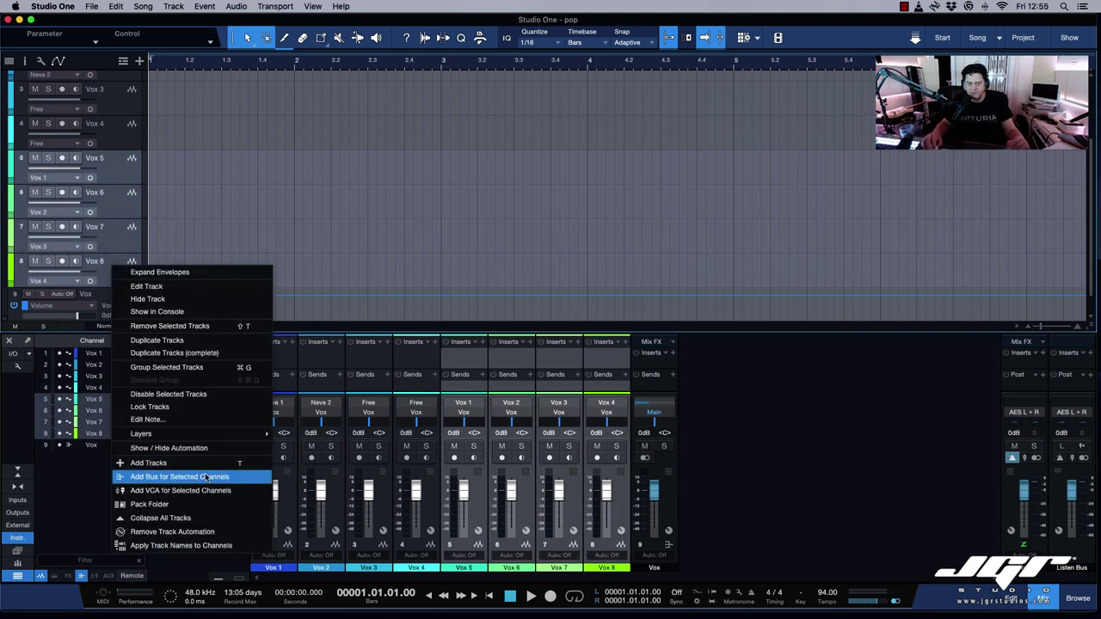
left_click(172, 476)
double_click(702, 567)
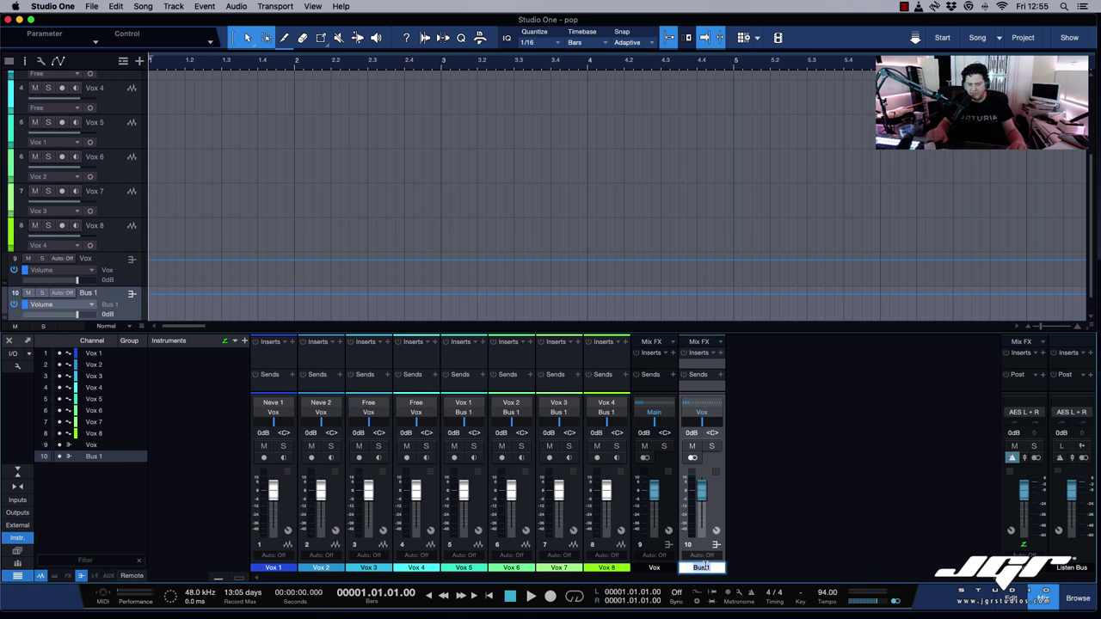
type("Choirs")
key("Return")
left_click(693, 414)
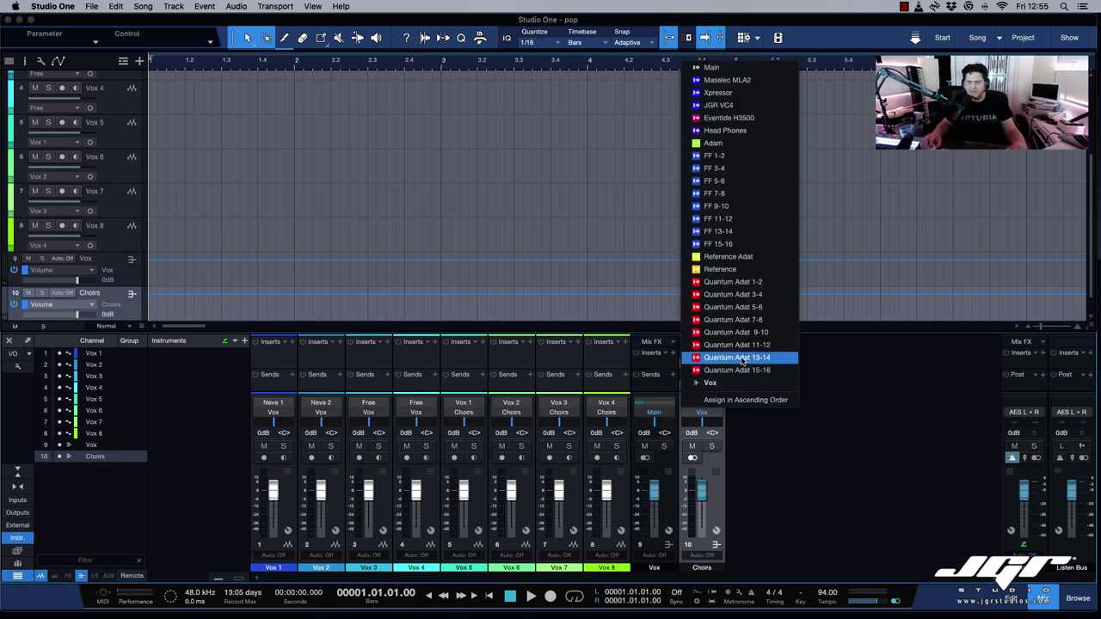
left_click(724, 69)
Check the advanced automation preferences for automatically creating automation tracks for channels.
left_click(121, 278)
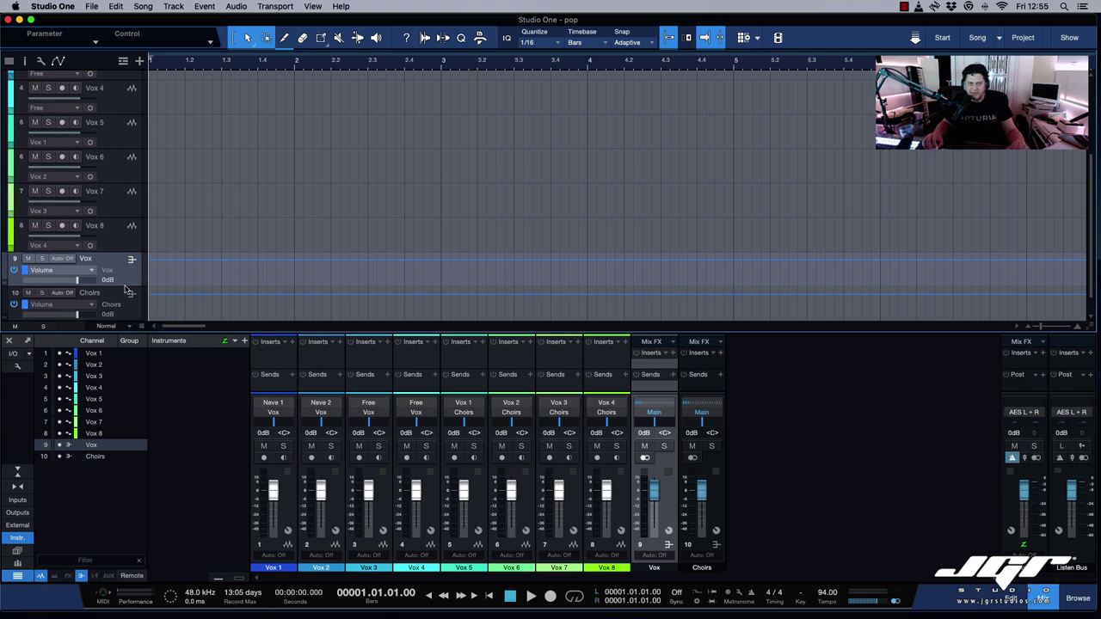
left_click(54, 6)
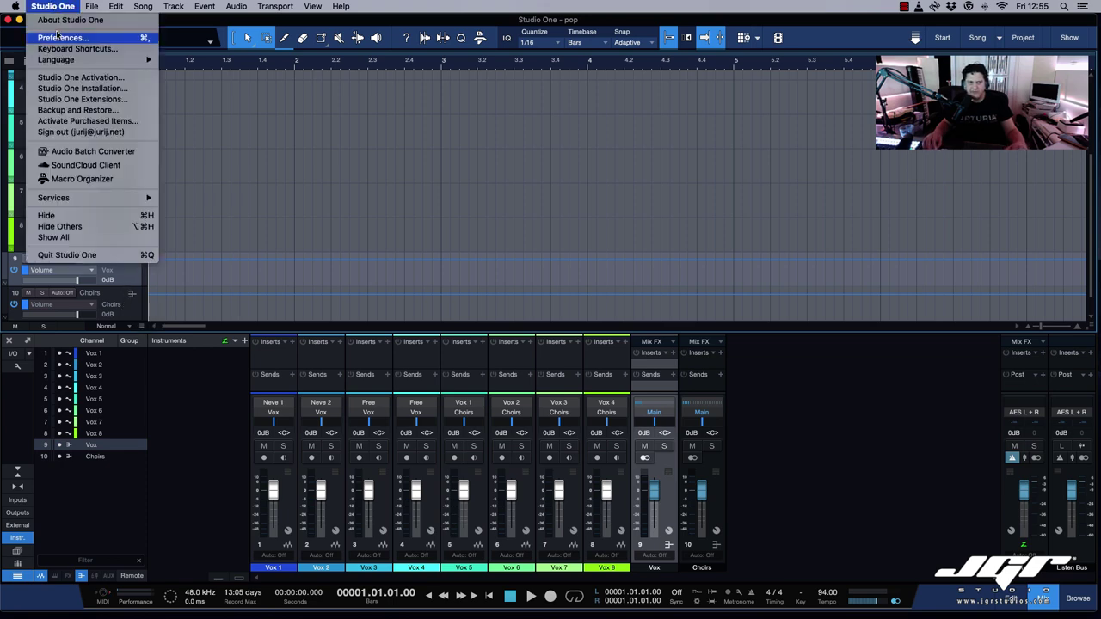
left_click(59, 38)
left_click(391, 59)
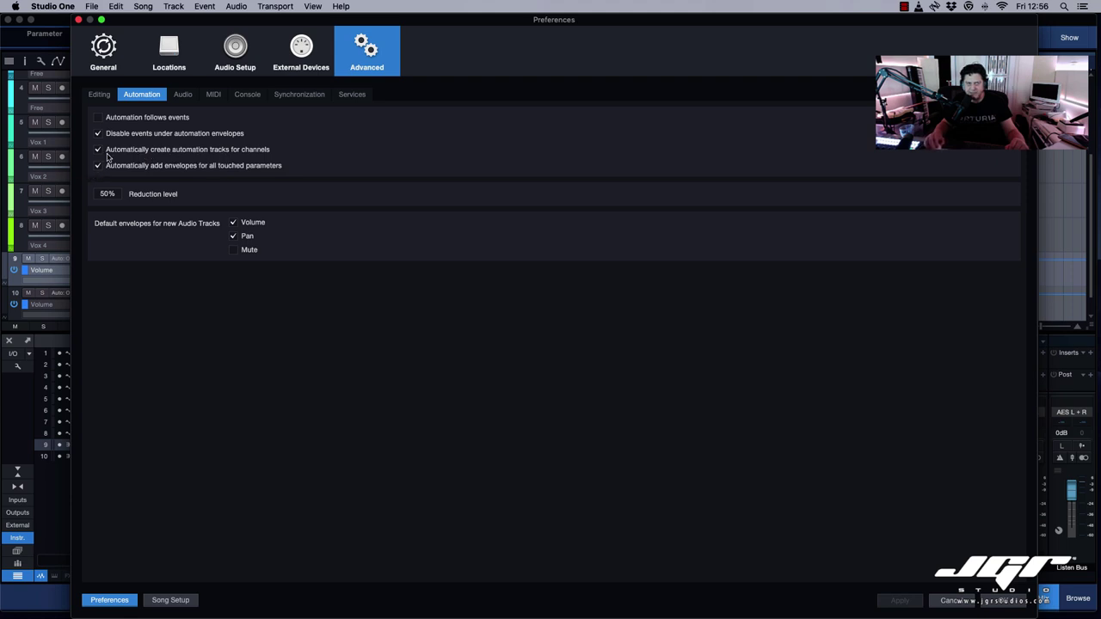
left_click(1008, 601)
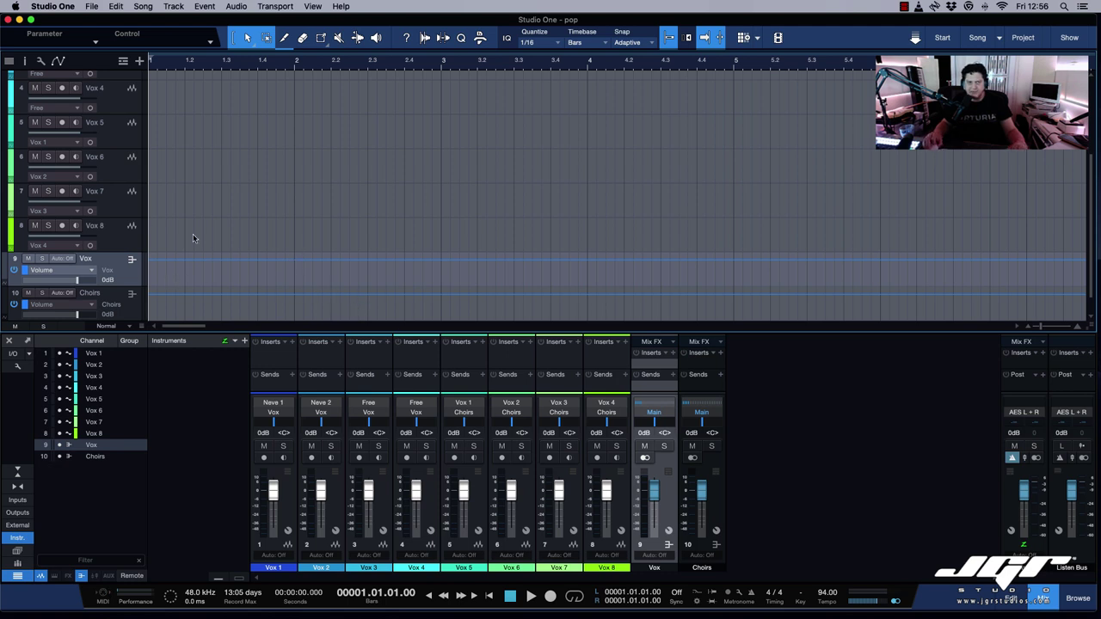
Collapse the Voxes folder and add two mono audio tracks named Gtr Ac.
scroll(194, 239, "up", 5)
left_click(131, 78)
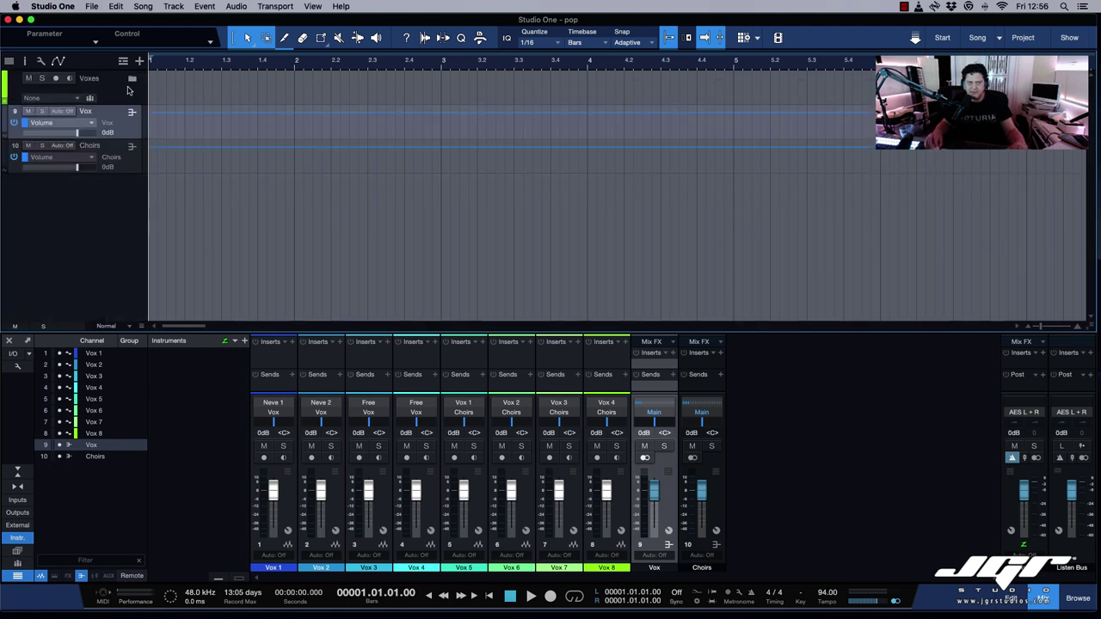
right_click(131, 182)
left_click(164, 189)
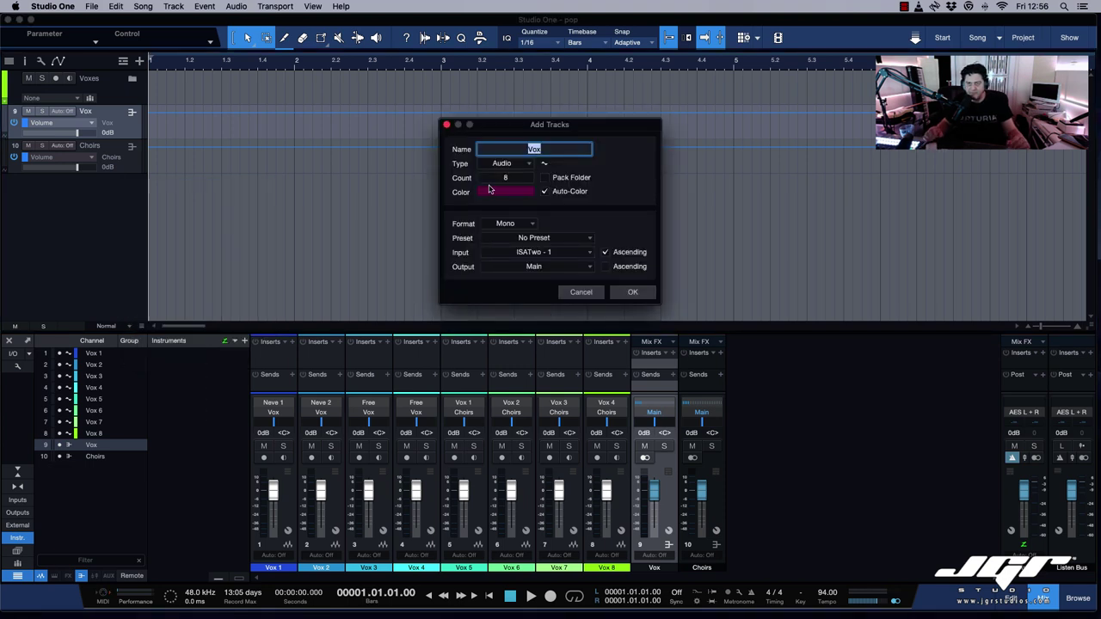
type("Gtr Ac")
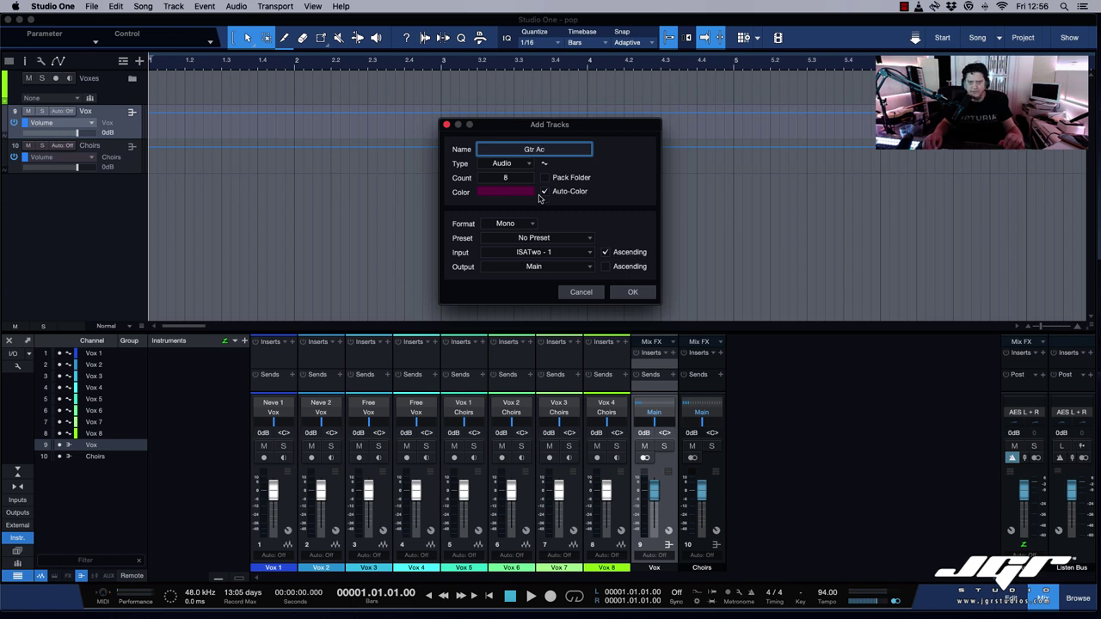
key("Tab")
type("2")
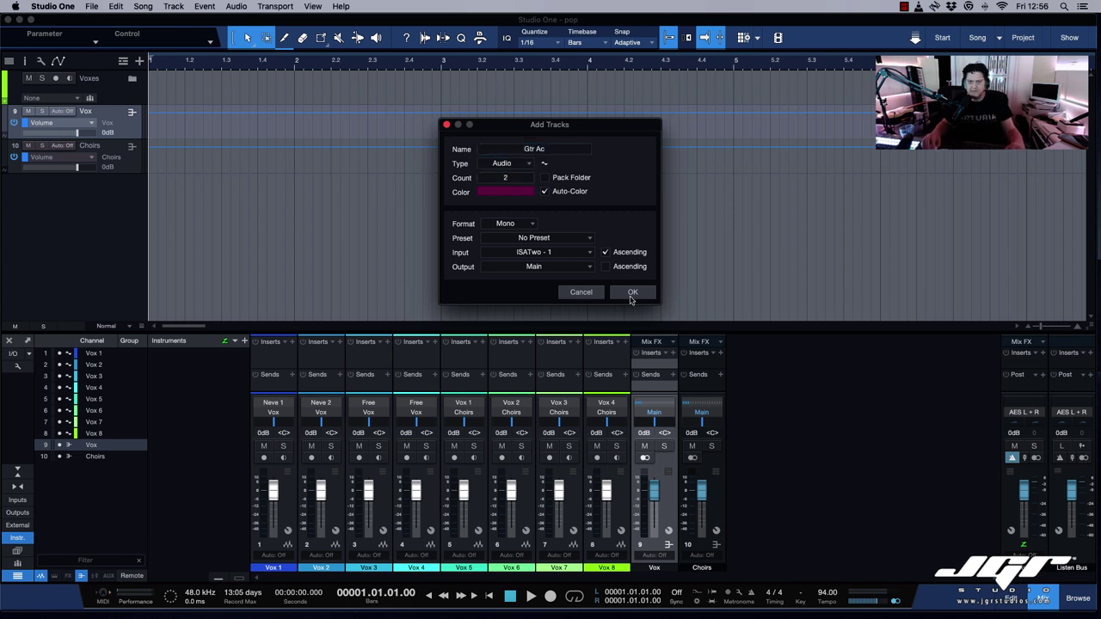
left_click(633, 291)
Add a bus named Gt Ac for the Gtr Ac 1 and Gtr Ac 2 tracks.
left_click(129, 130, "shift")
right_click(128, 130)
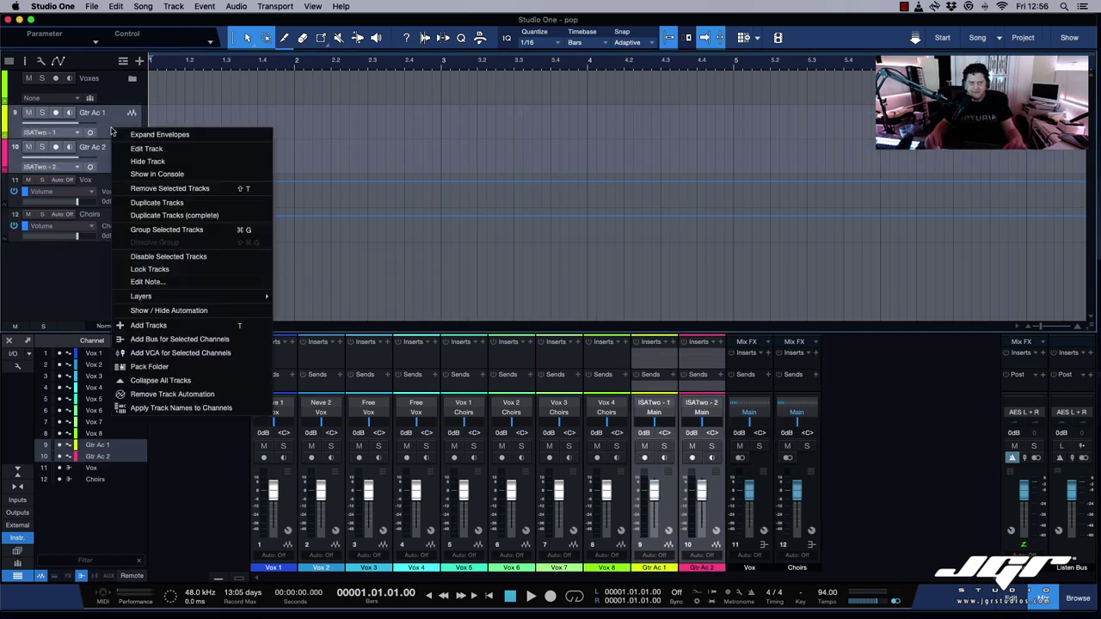
left_click(163, 338)
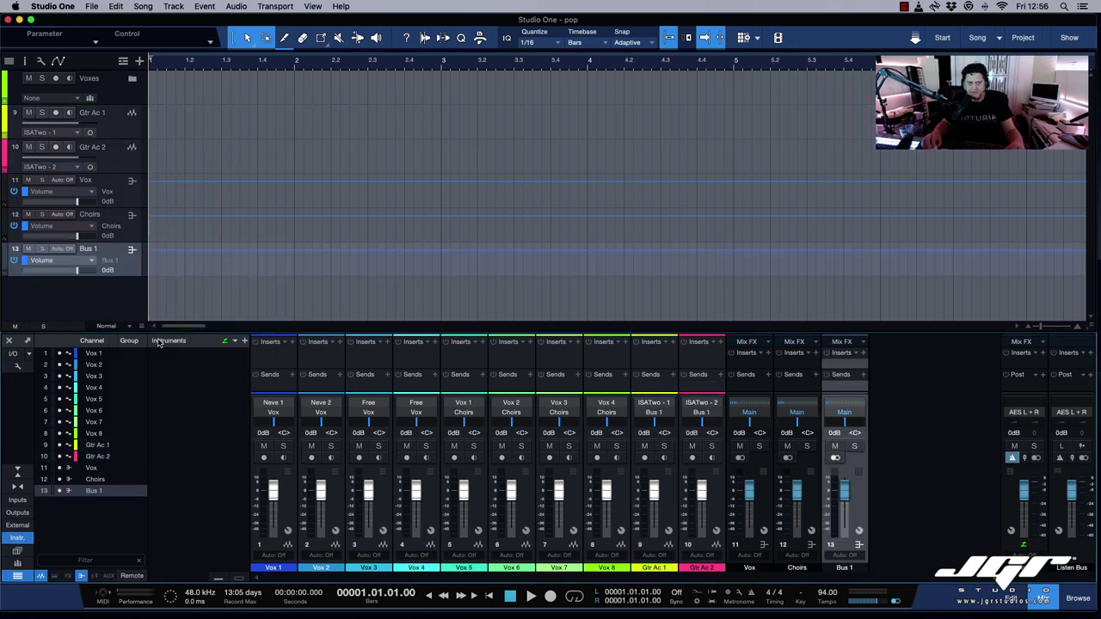
double_click(847, 568)
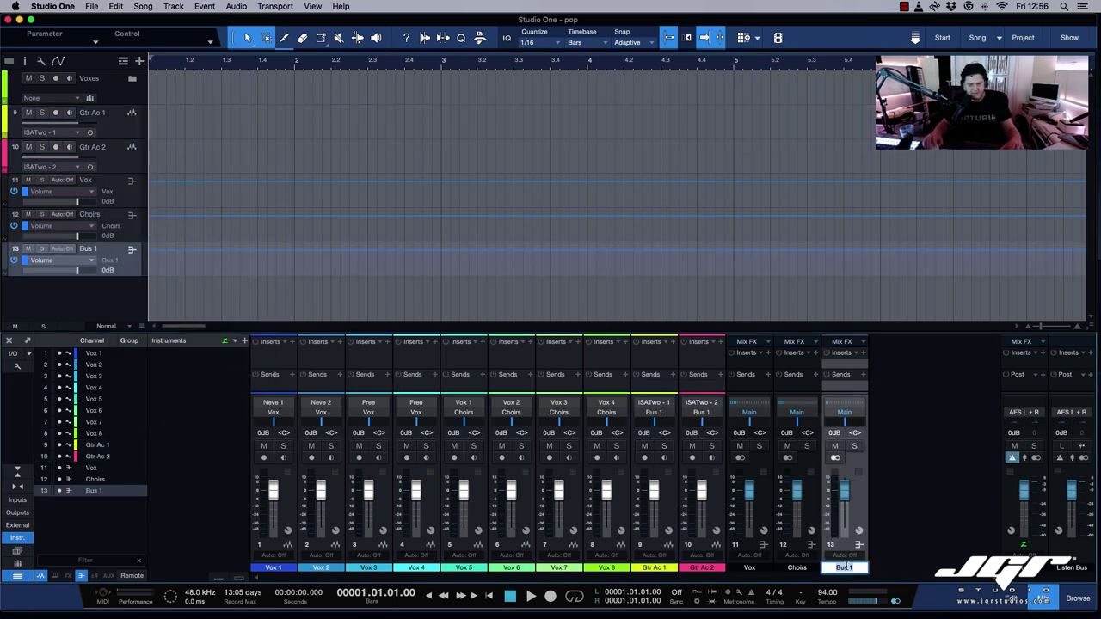
type("Gt Ac")
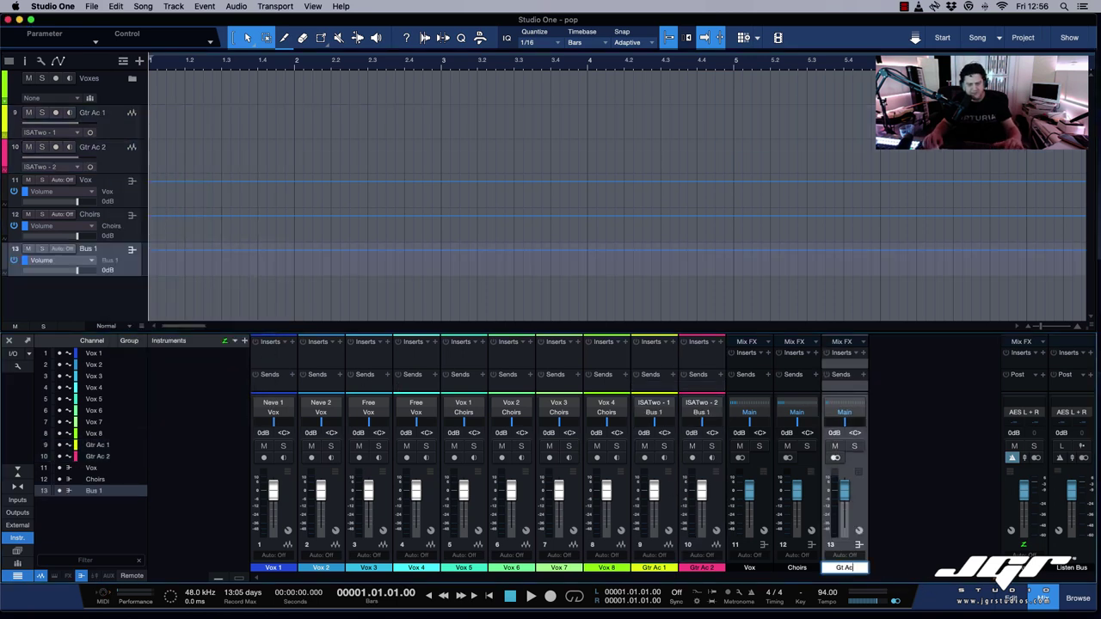
key("Return")
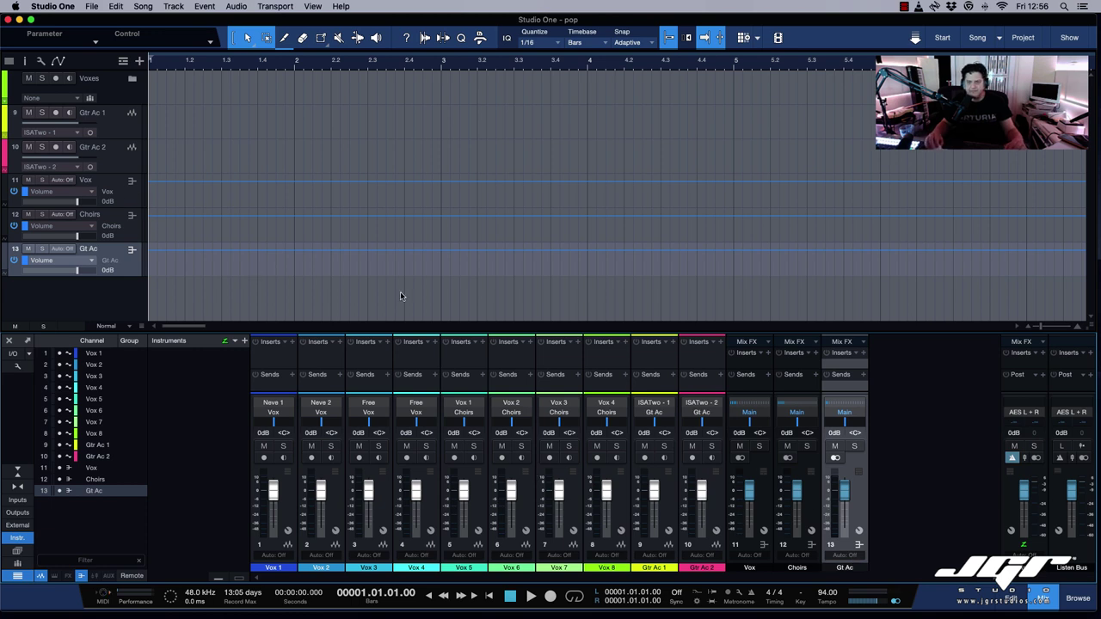
Pack the two Gtr Ac tracks into a folder named Gt Ac and assign the Gt Ac bus to it.
left_click(112, 155)
left_click(115, 118, "shift")
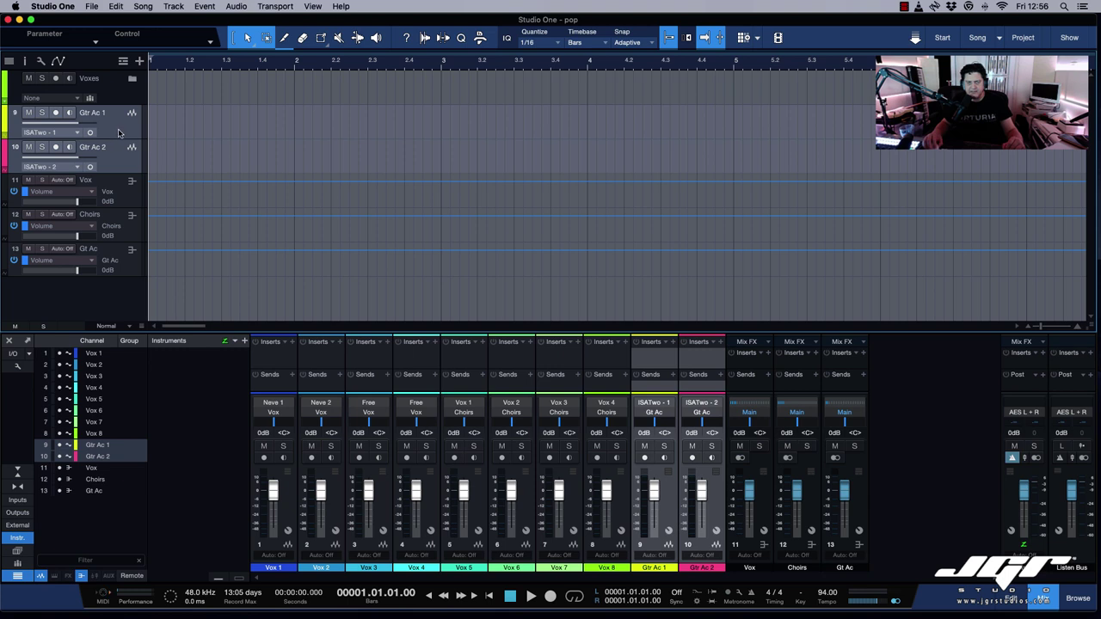
right_click(120, 132)
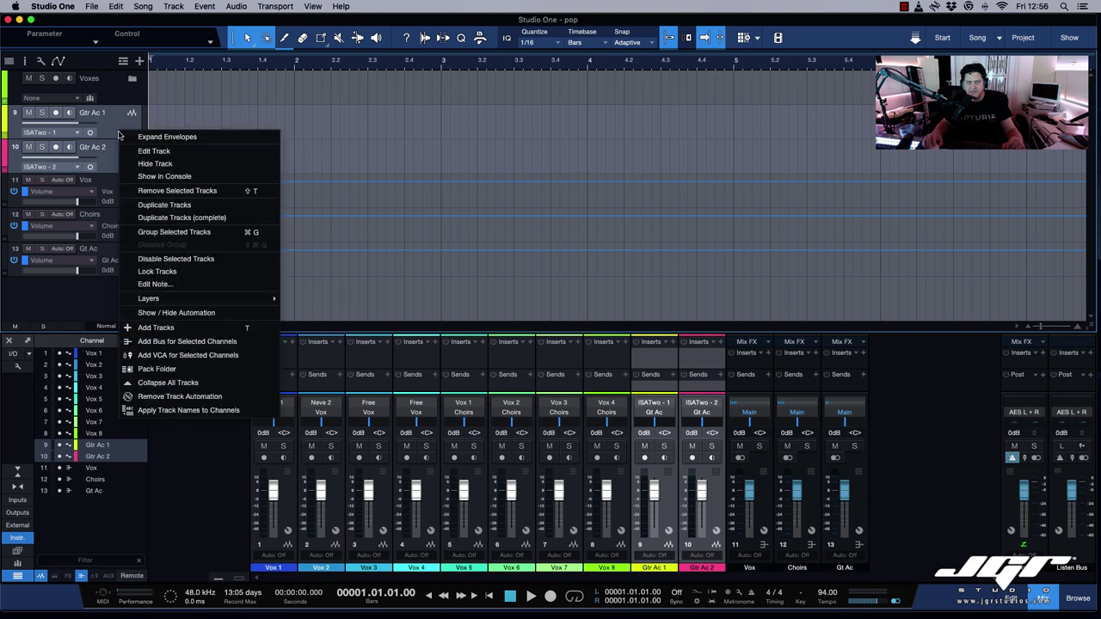
left_click(166, 370)
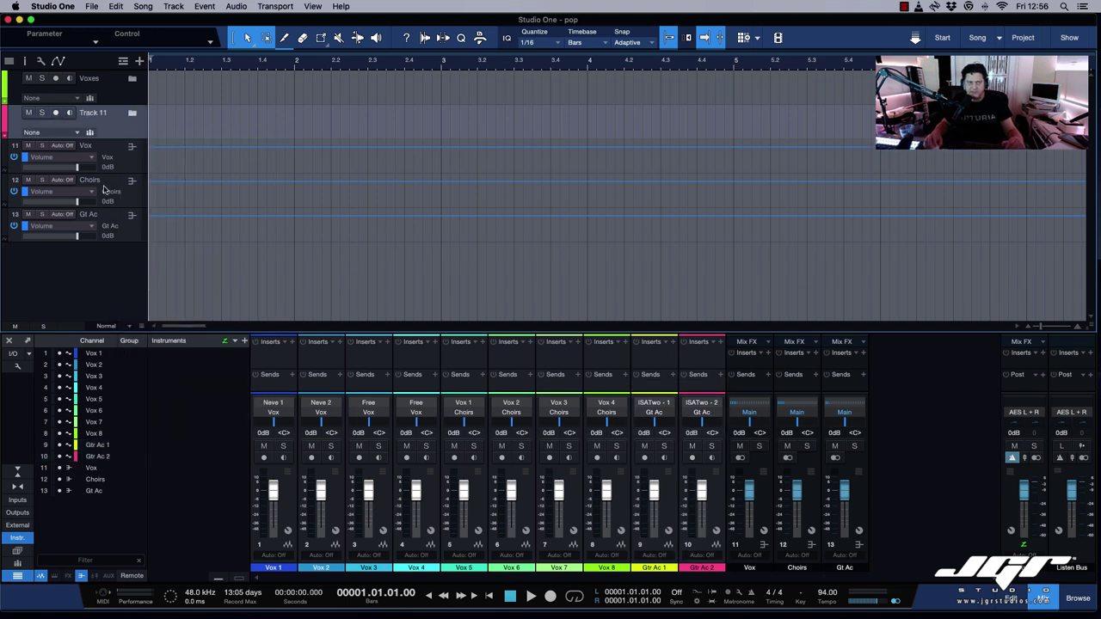
double_click(92, 112)
type("Gt Ac")
key("Return")
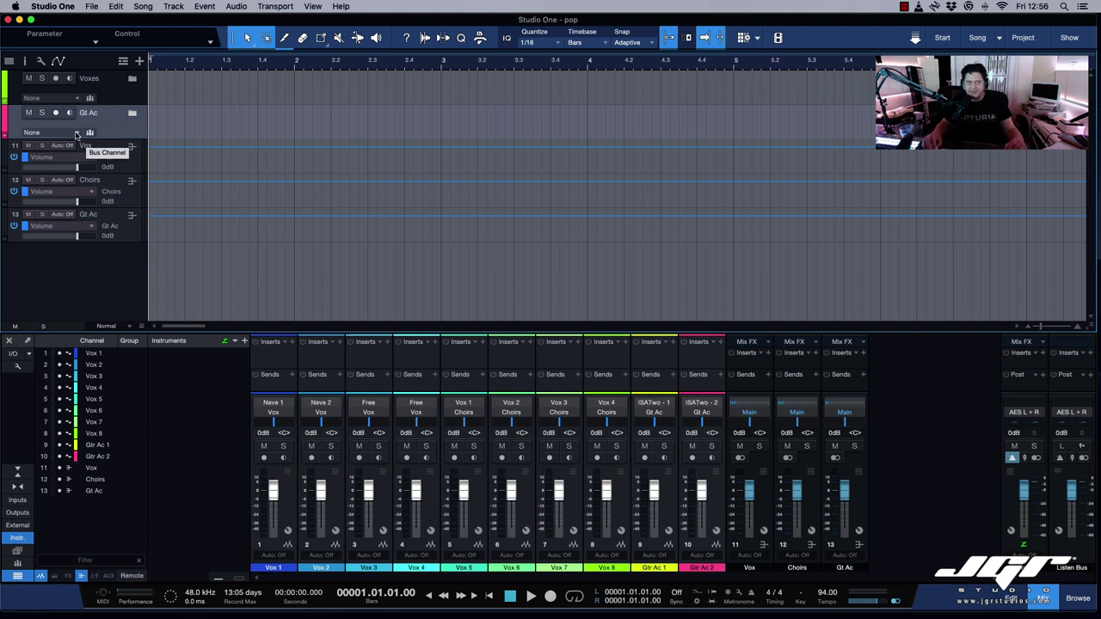
left_click(75, 134)
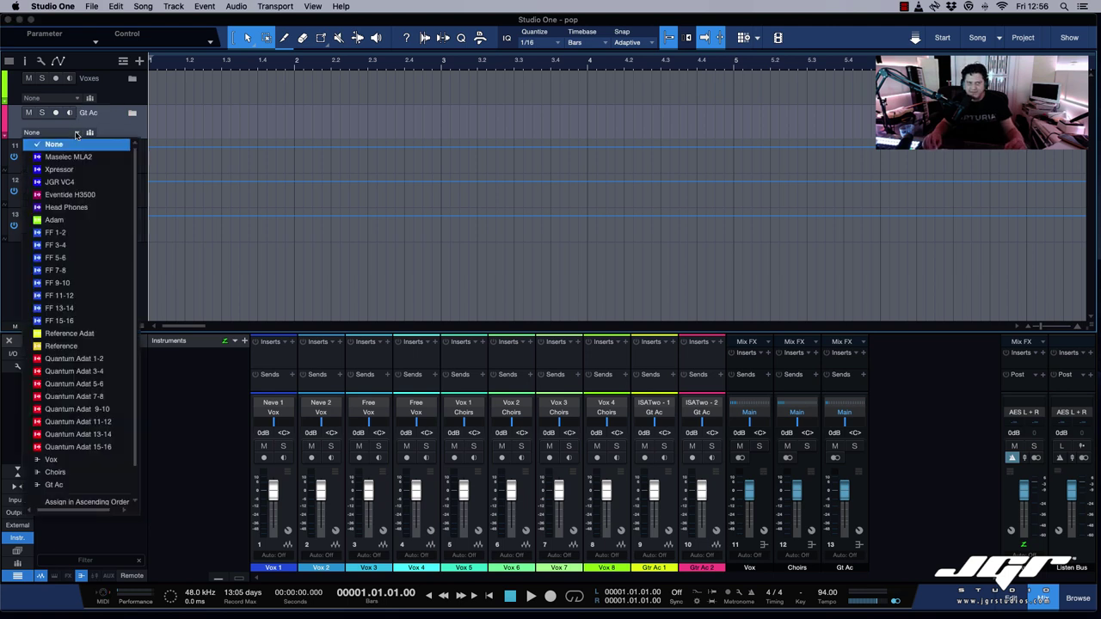
left_click(86, 485)
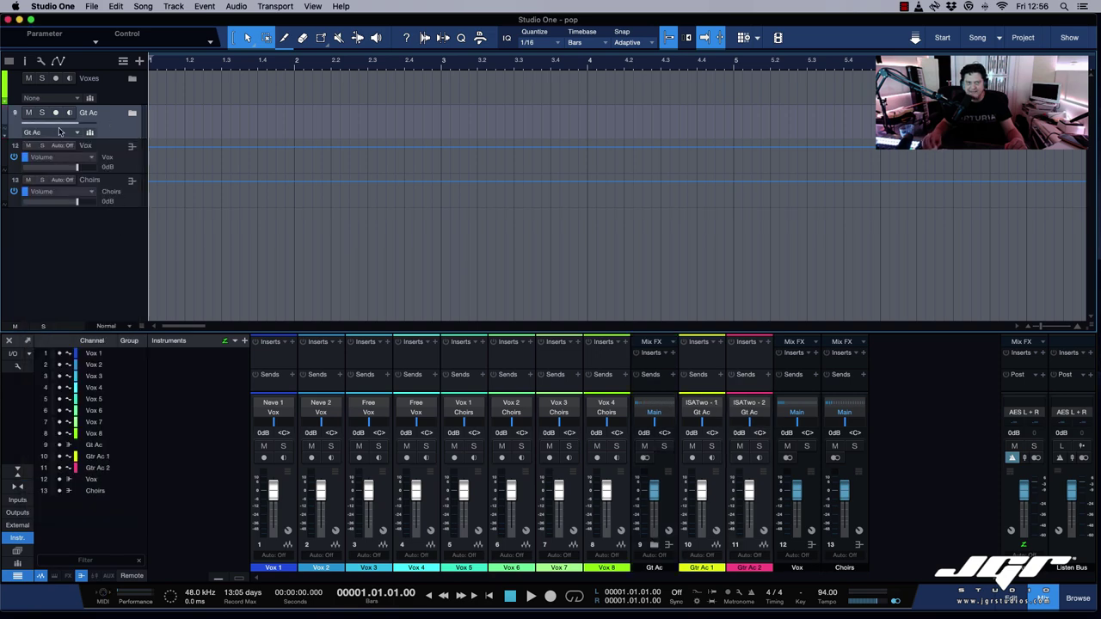
Inspect the Gt Ac folder track in the Inspector and test opening and closing the folder from its console channel.
left_click(25, 60)
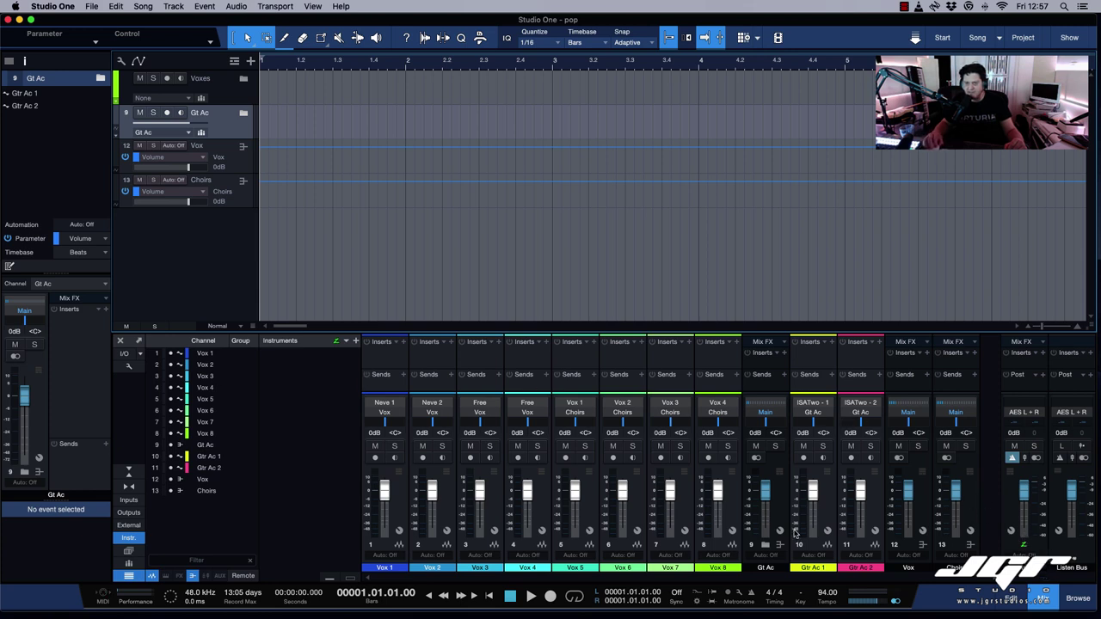
left_click(779, 510)
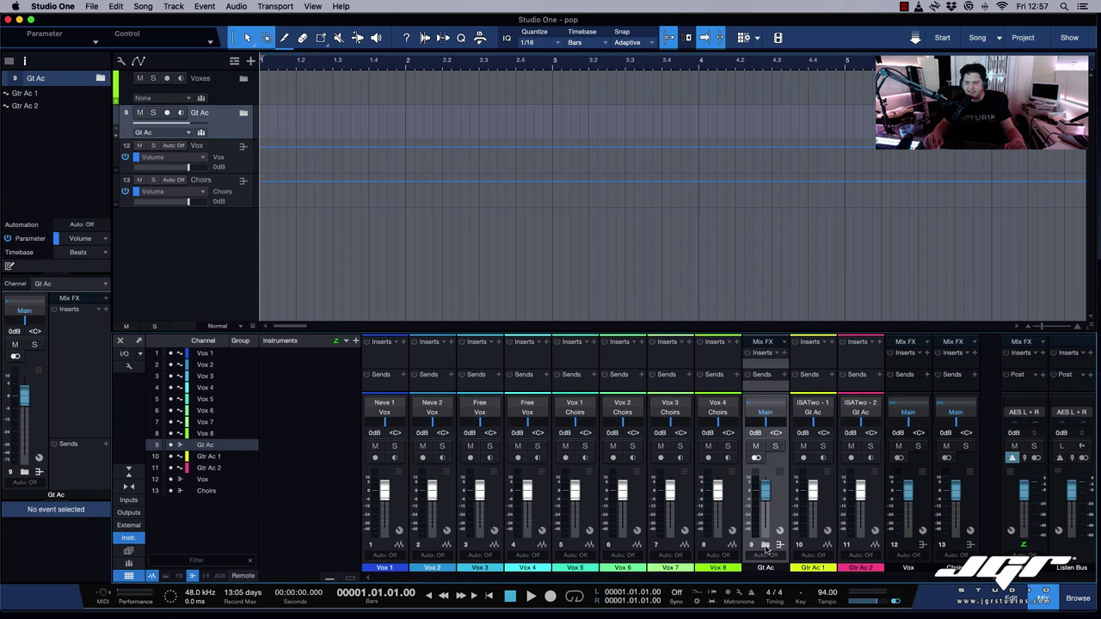
left_click(766, 547)
left_click(766, 547)
left_click(765, 547)
left_click(766, 547)
left_click(222, 92)
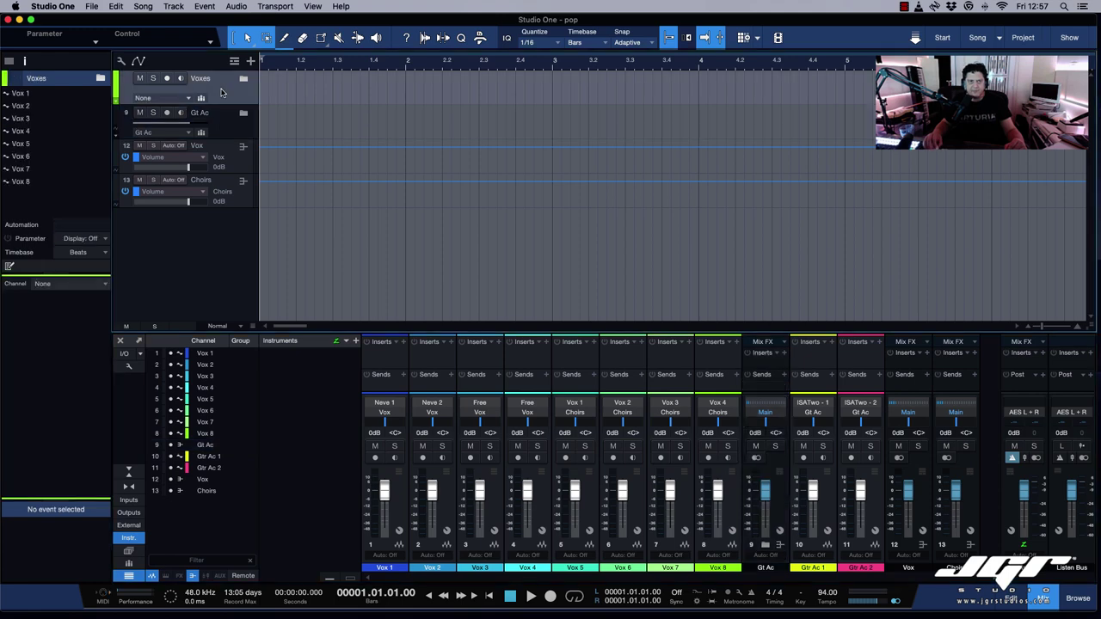
left_click(171, 98)
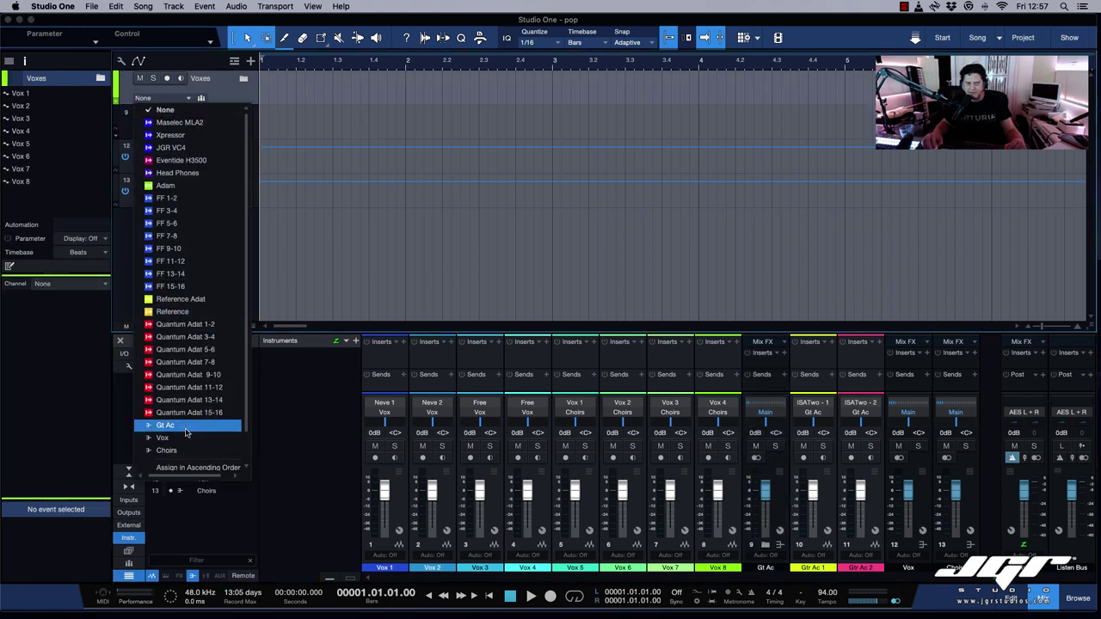
left_click(209, 110)
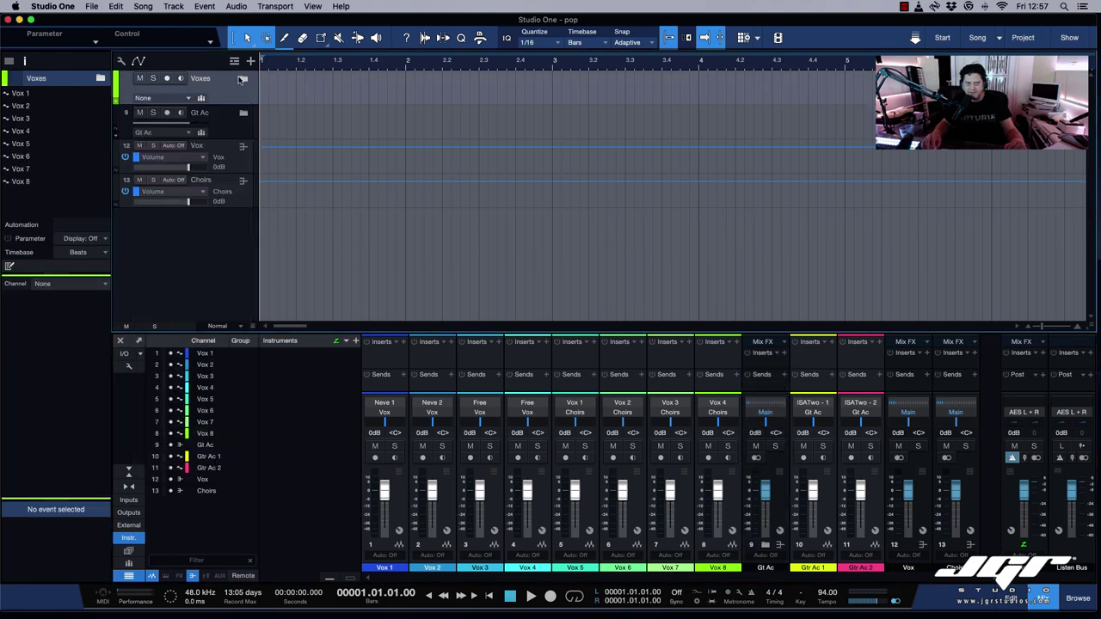
Pack the Vox 5 to Vox 8 tracks inside the Voxes folder into their own folder named Choir.
scroll(220, 238, "down", 2)
scroll(220, 241, "down", 1)
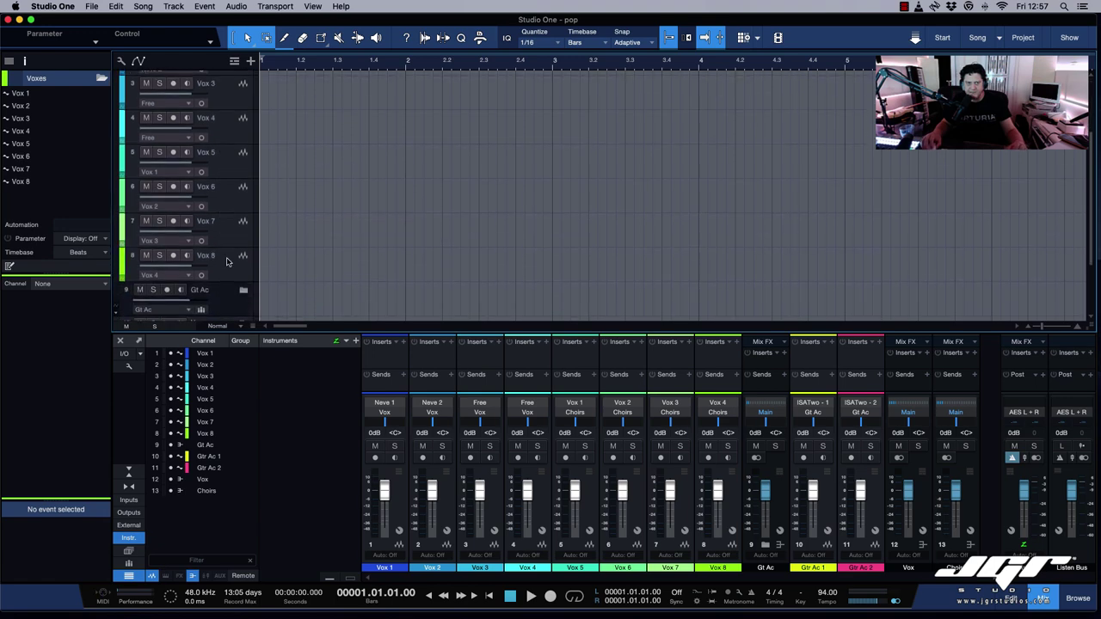
left_click(215, 254)
left_click(224, 170, "shift")
right_click(224, 171)
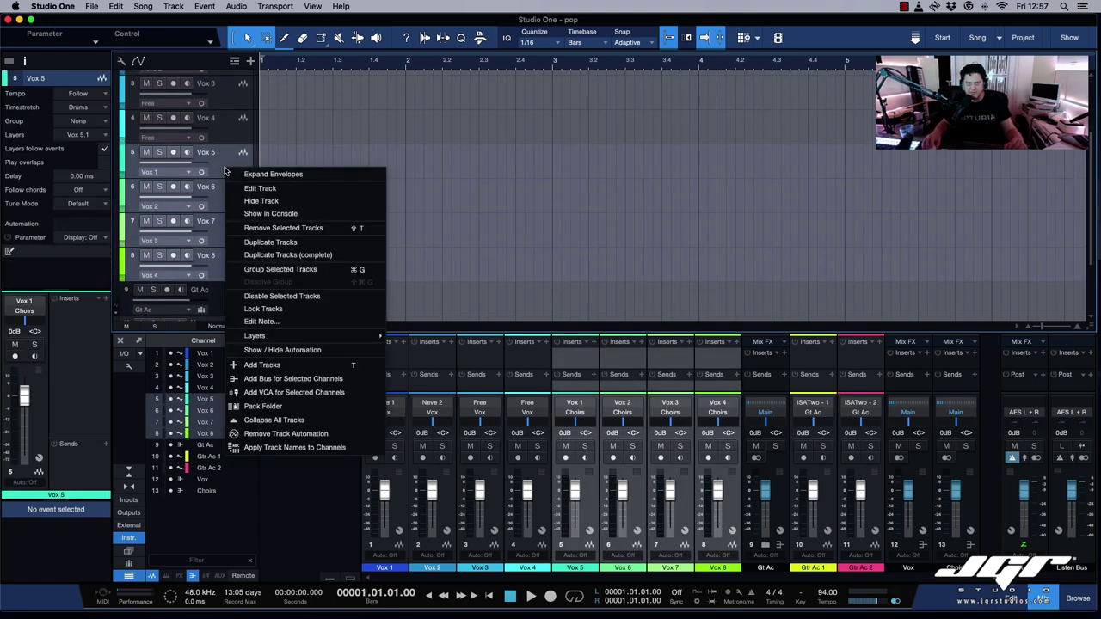
left_click(272, 404)
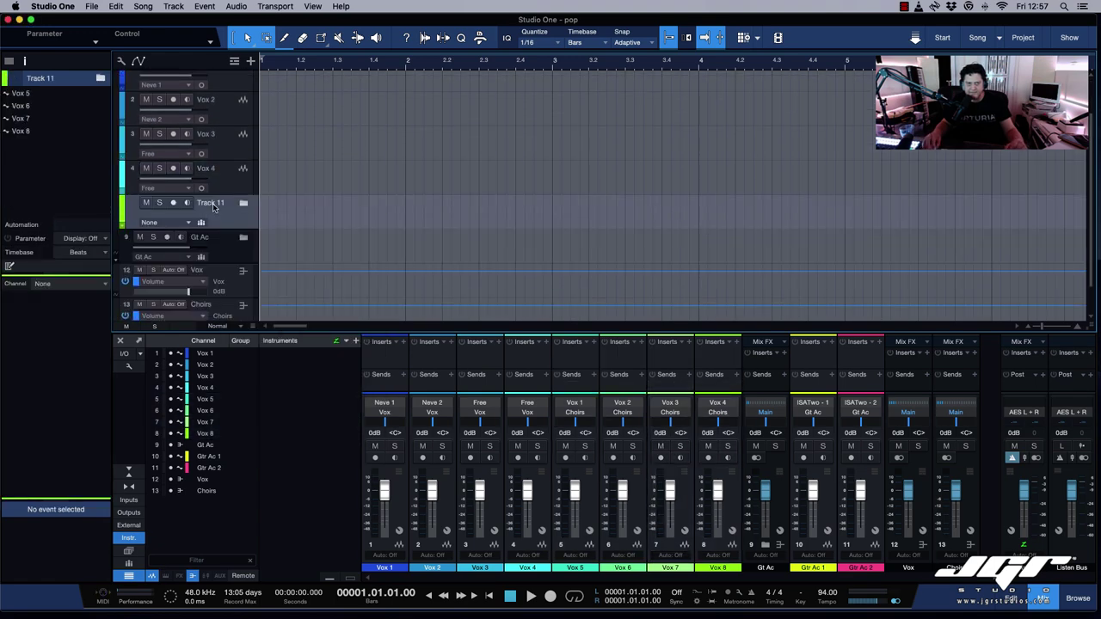
double_click(213, 204)
type("Choir")
key("Return")
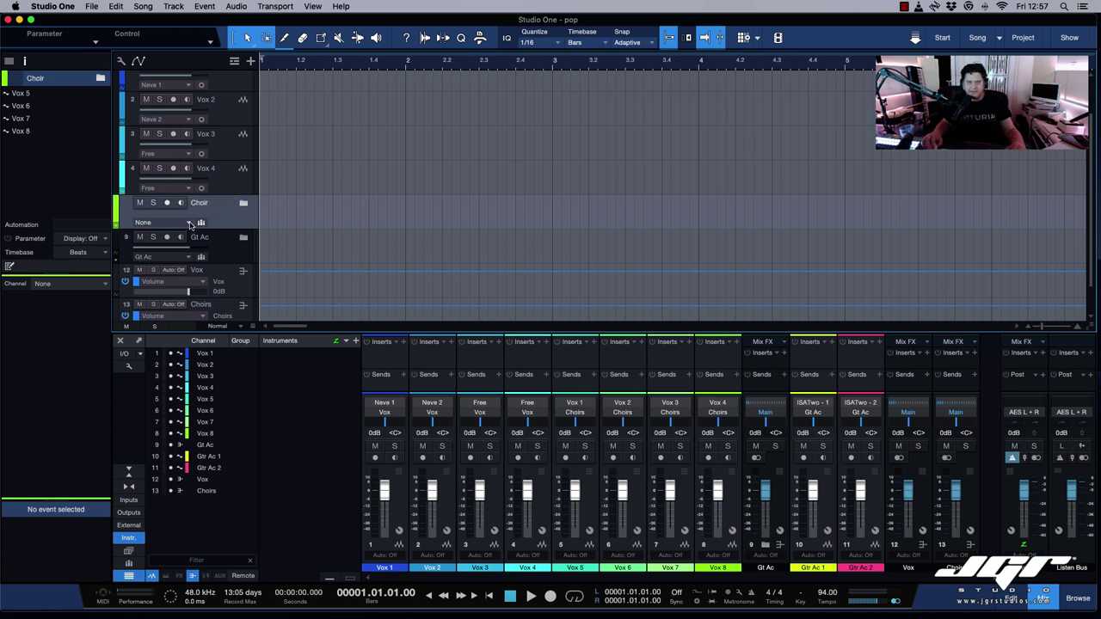
Assign the Choirs bus to the Choir folder and the Vox bus to the Voxes folder.
left_click(190, 223)
left_click(172, 568)
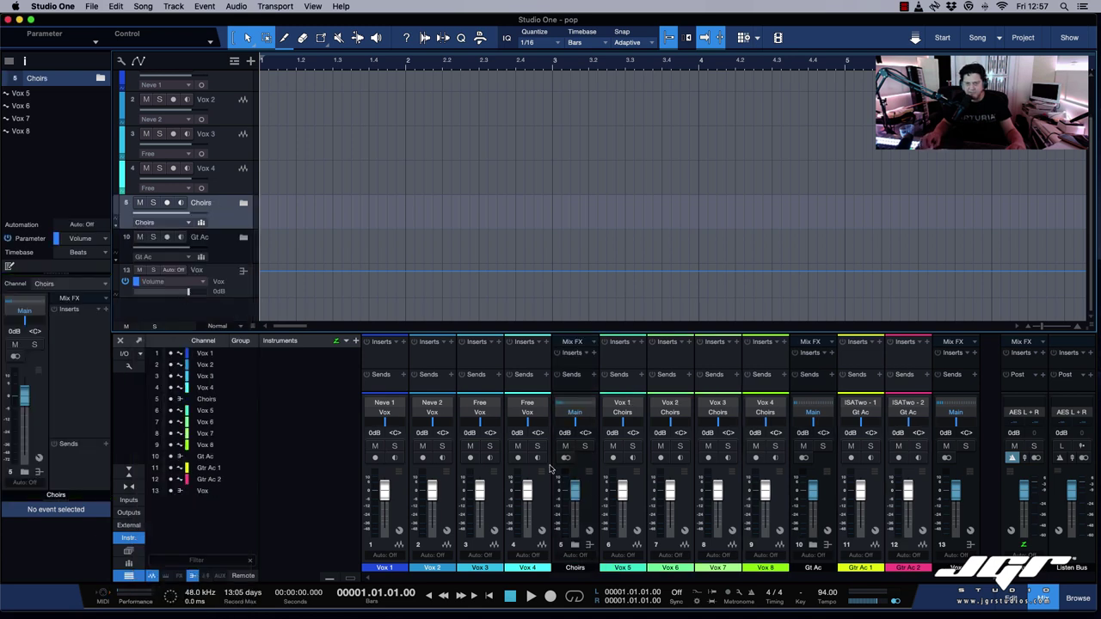
scroll(223, 182, "up", 3)
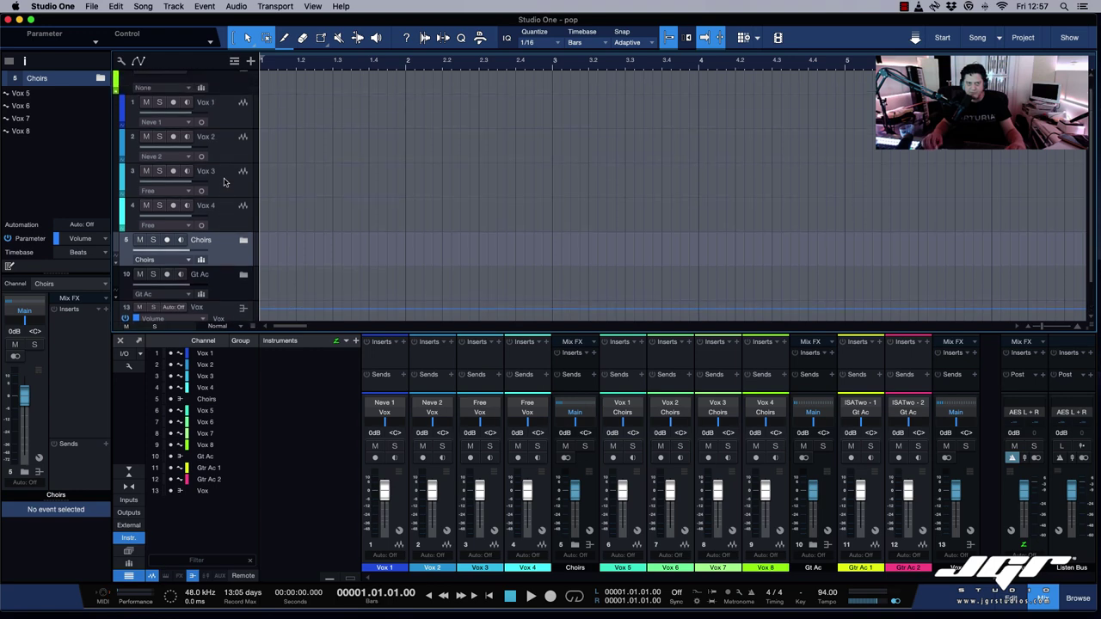
left_click(170, 90)
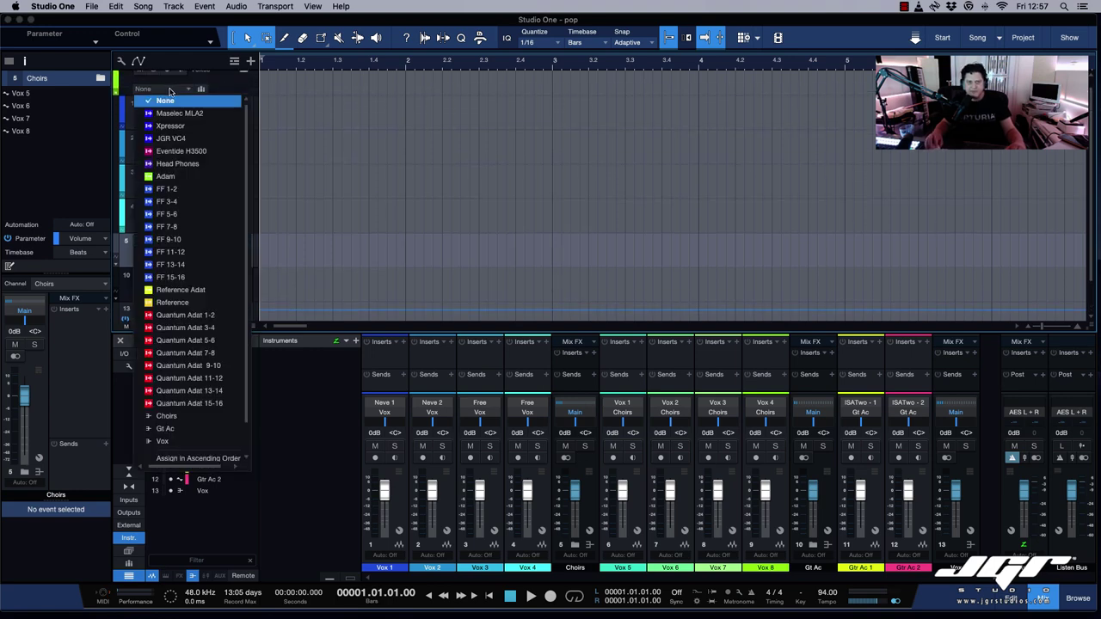
left_click(184, 436)
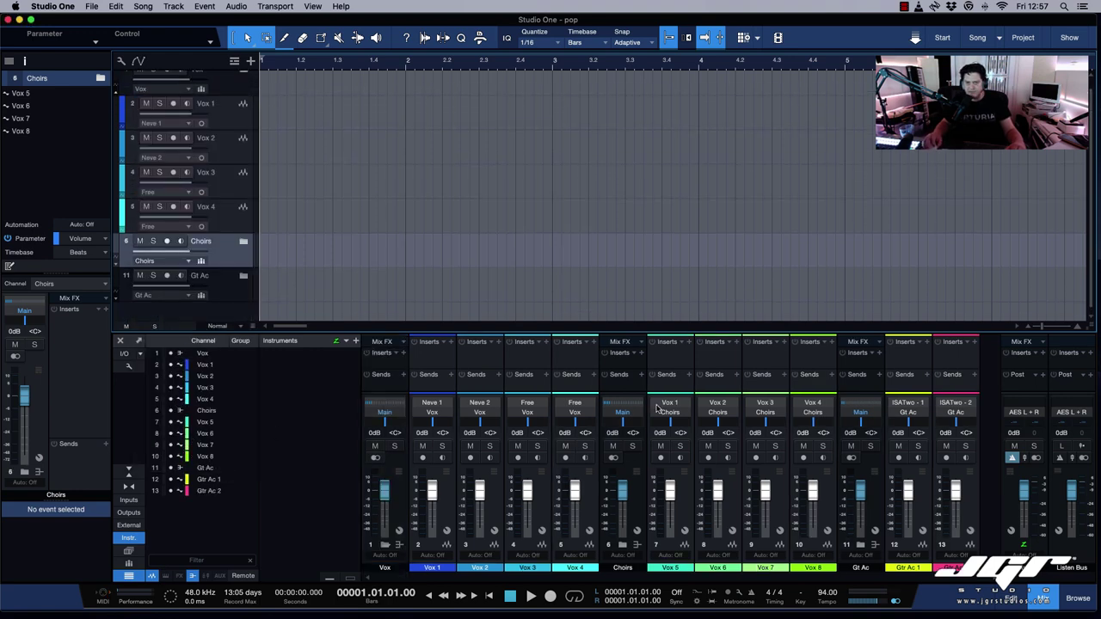
Test collapsing and expanding the Vox folder from its console channel, leaving the folder collapsed.
left_click(398, 511)
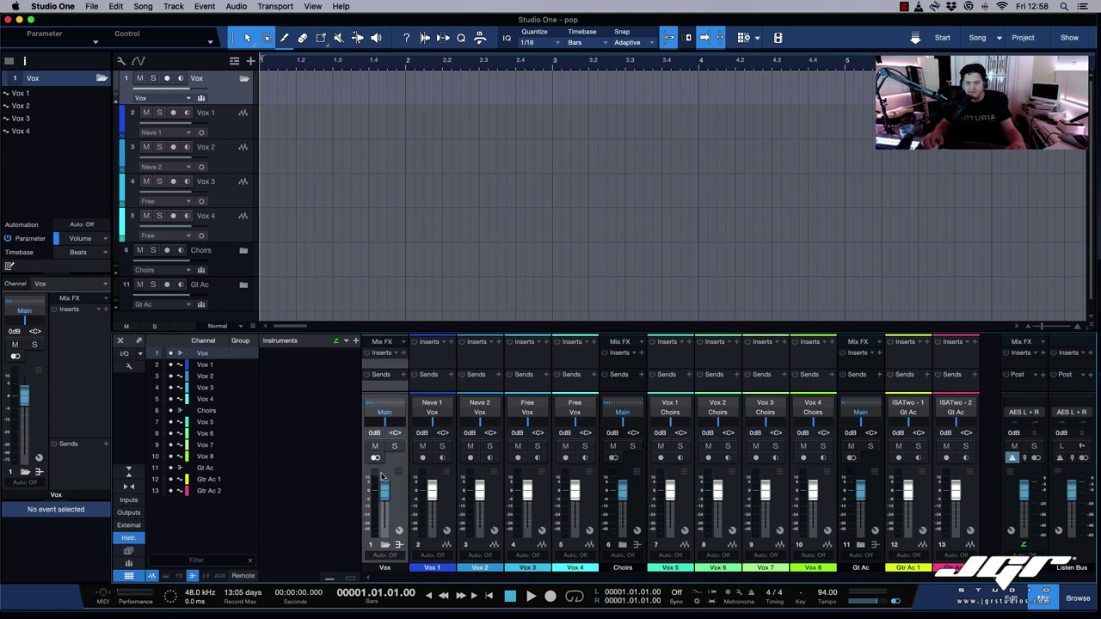
left_click(385, 545)
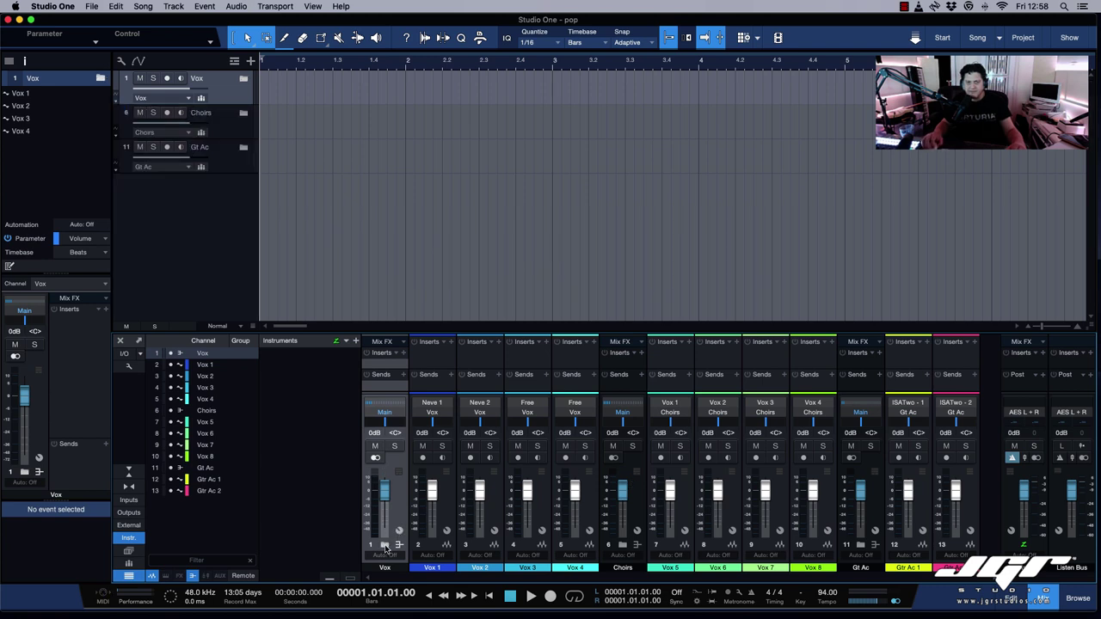
left_click(384, 545)
left_click(384, 545)
Link the visibility of the track list and console, and link the expansion and visibility of folder tracks.
left_click(126, 368)
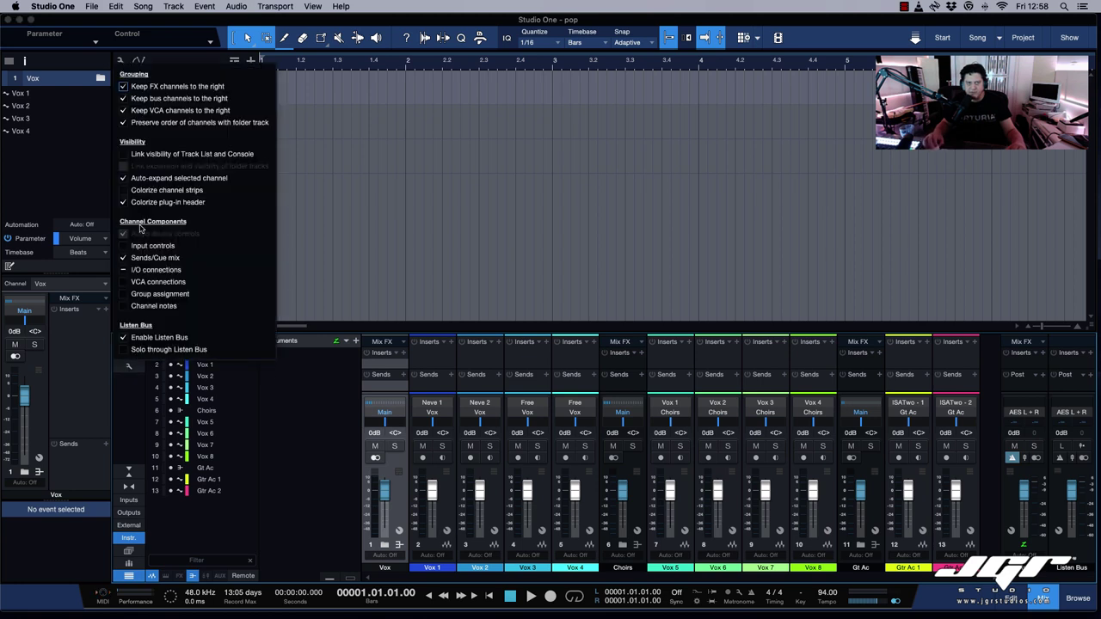
left_click(123, 155)
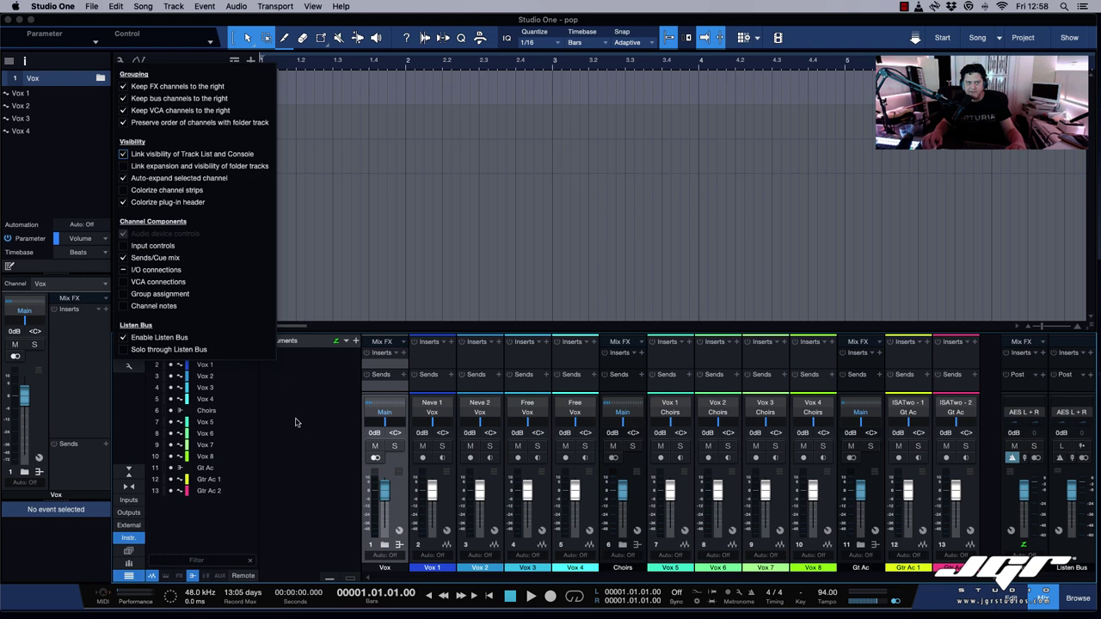
left_click(124, 166)
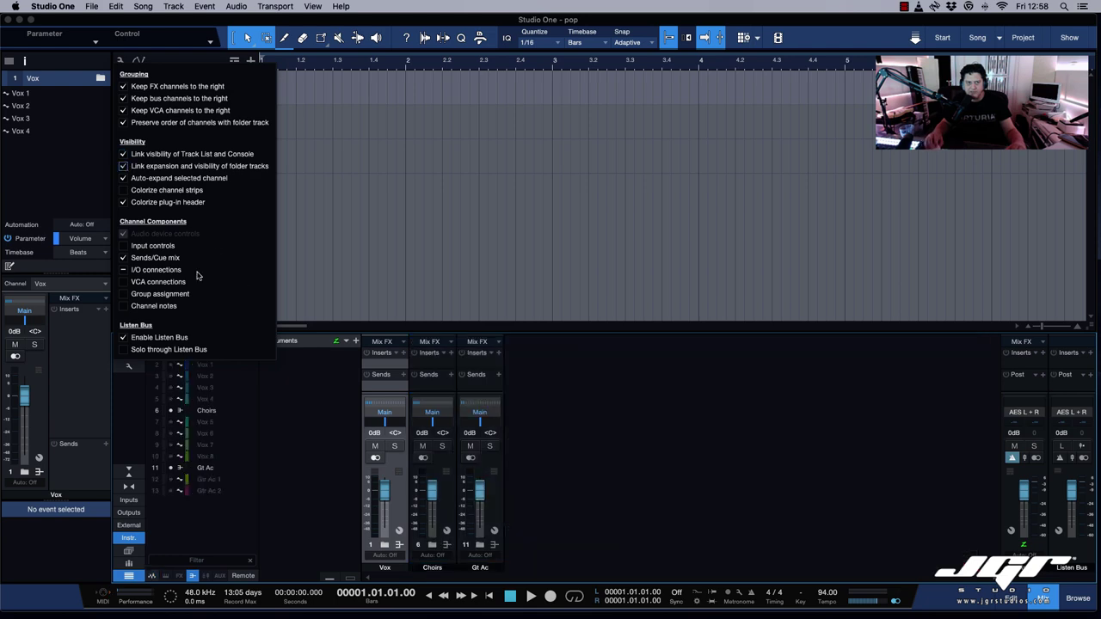
left_click(318, 442)
Check the linked folders by expanding and collapsing Vox from the console and expanding Choirs.
left_click(385, 548)
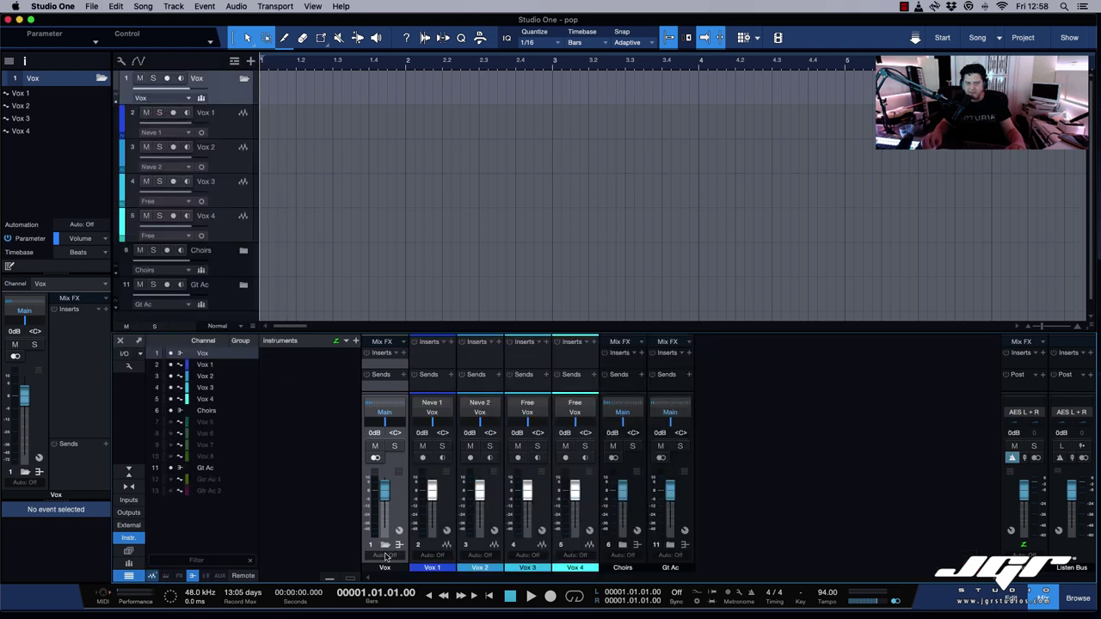
left_click(386, 549)
left_click(433, 546)
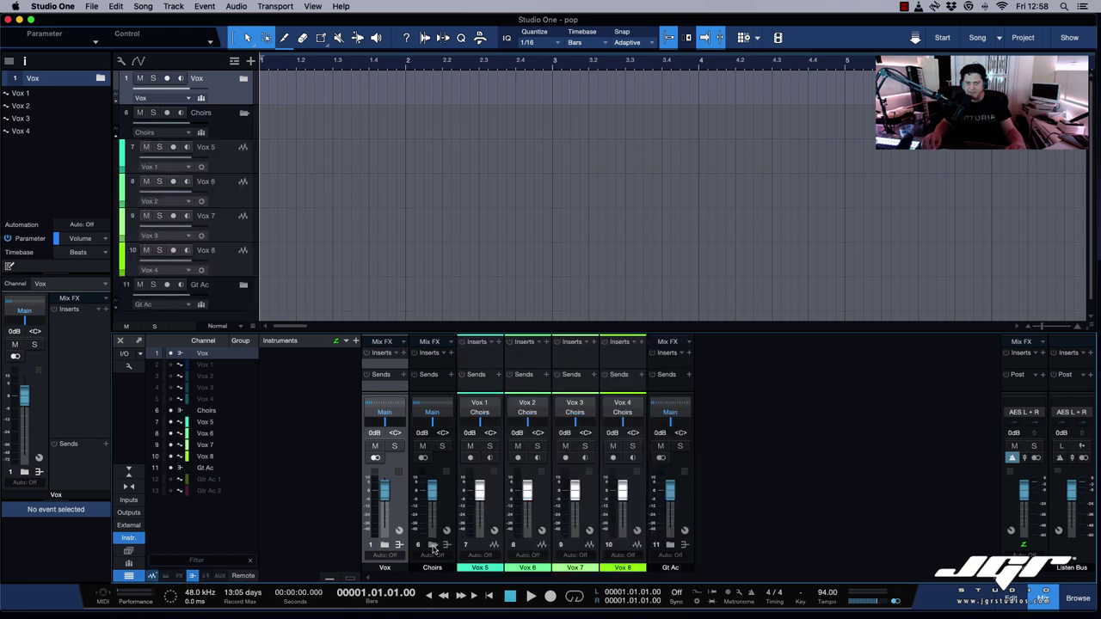
Collapse the Choirs folder from its console channel, and test expanding and collapsing the Gt Ac folder from the console.
left_click(433, 546)
left_click(481, 545)
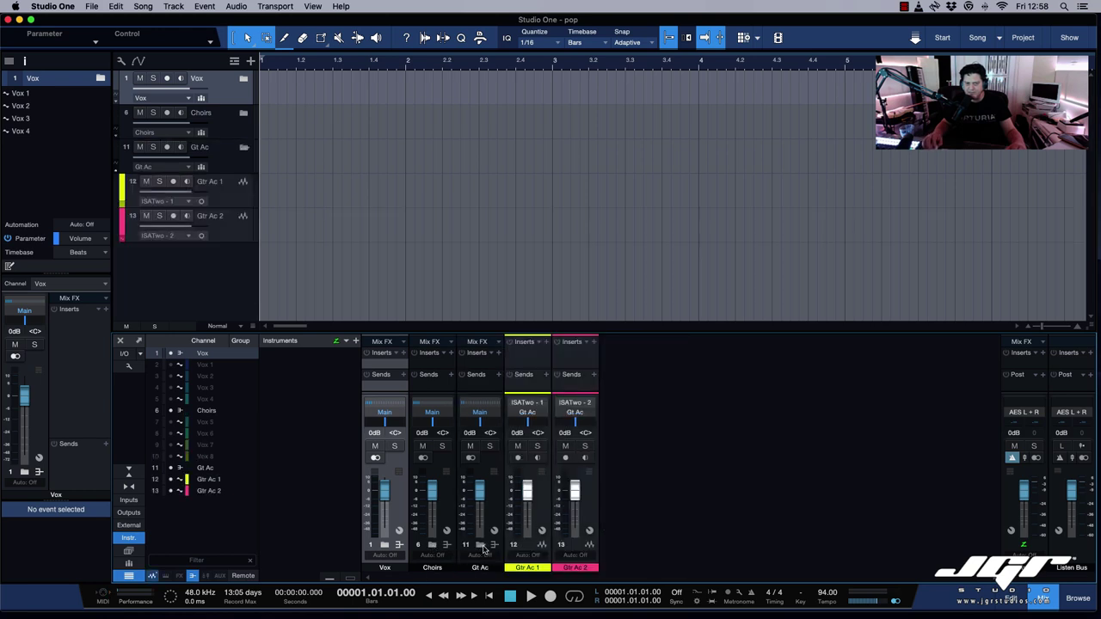
left_click(480, 545)
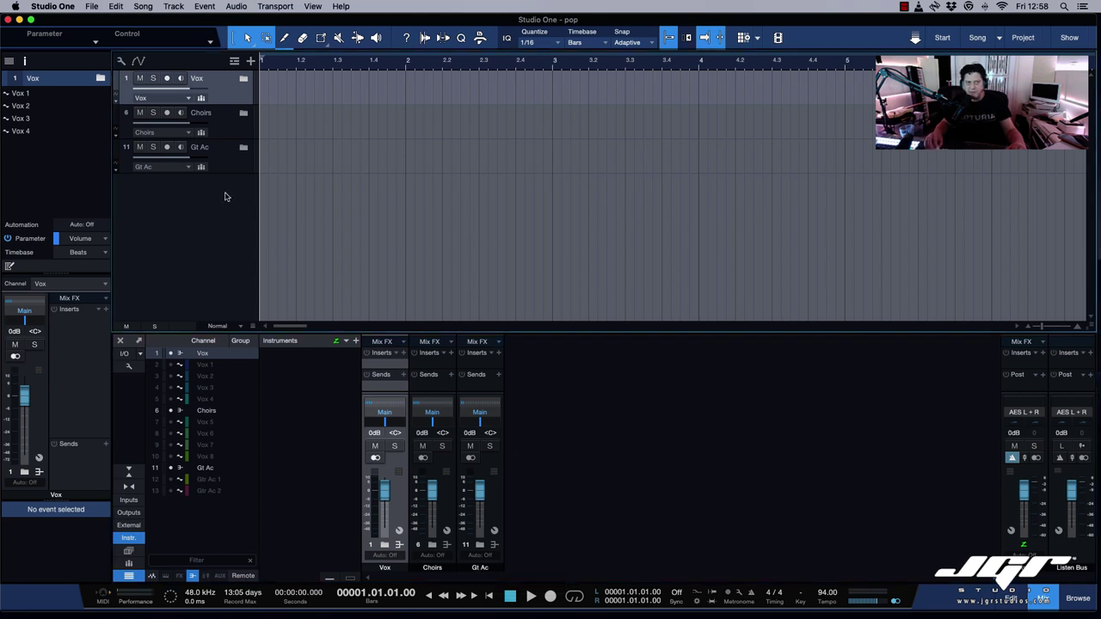
Select the Vox, Choirs and Gt Ac folders together and show and hide their volume automation.
left_click(234, 166)
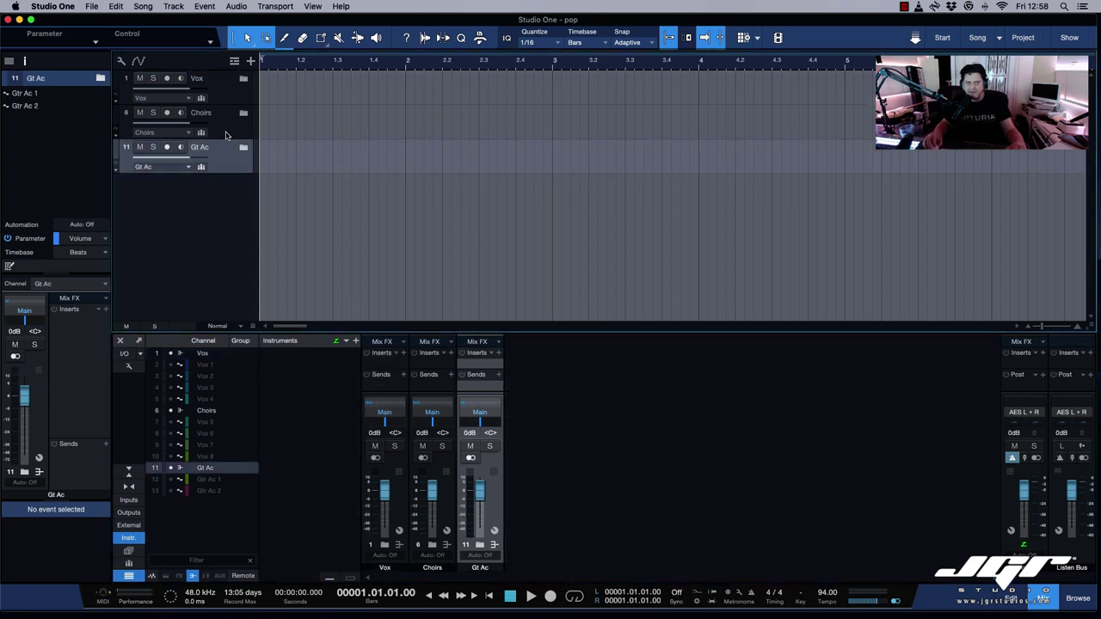
left_click(222, 100, "shift")
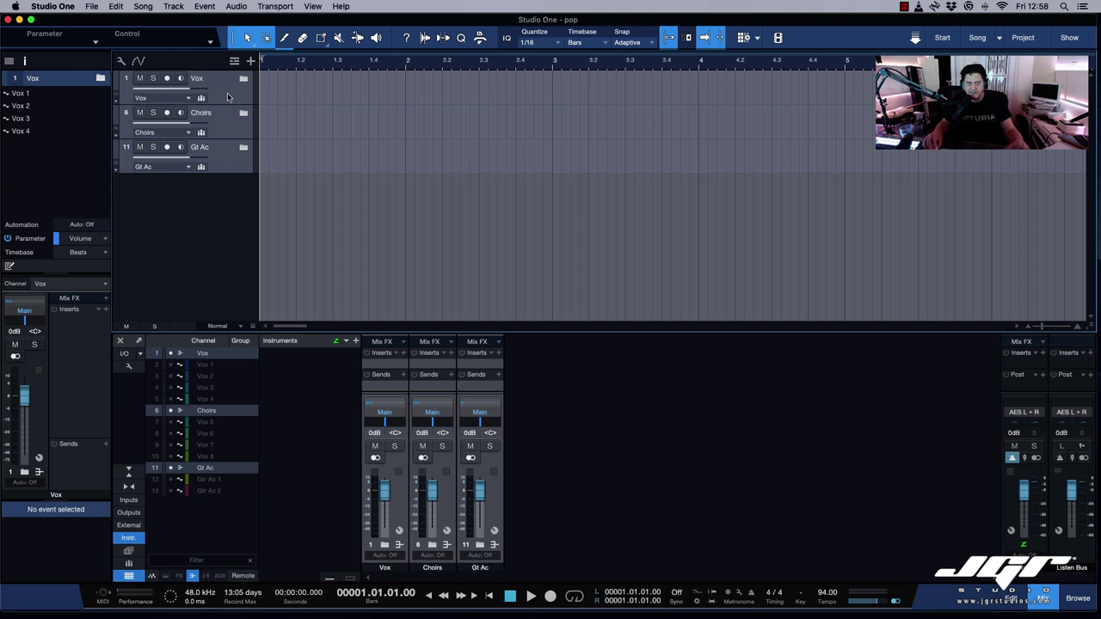
key("a")
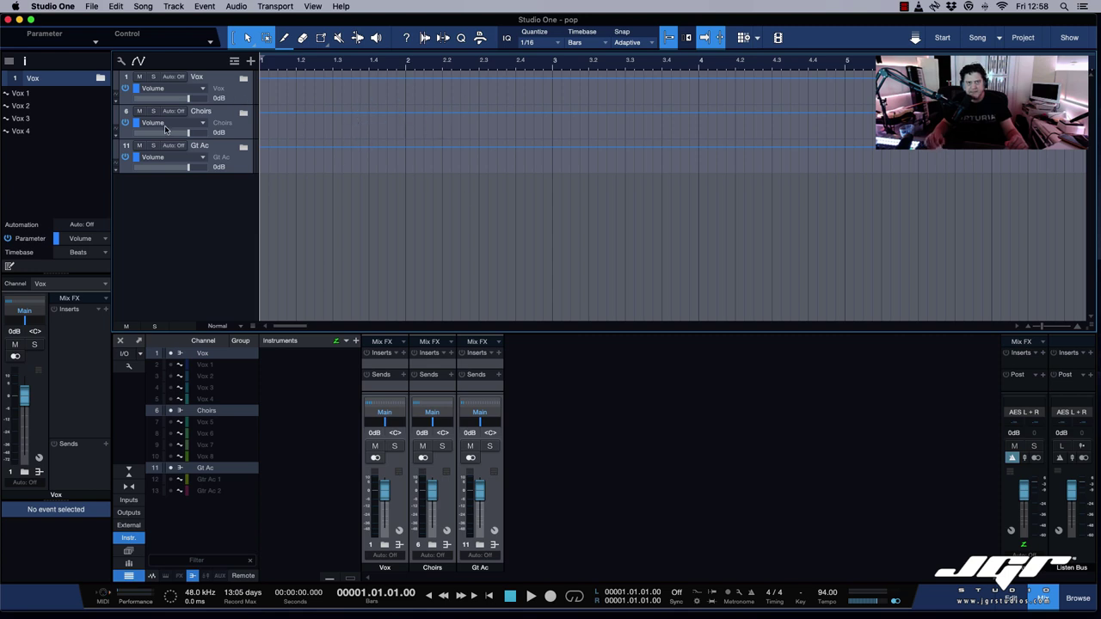
key("a")
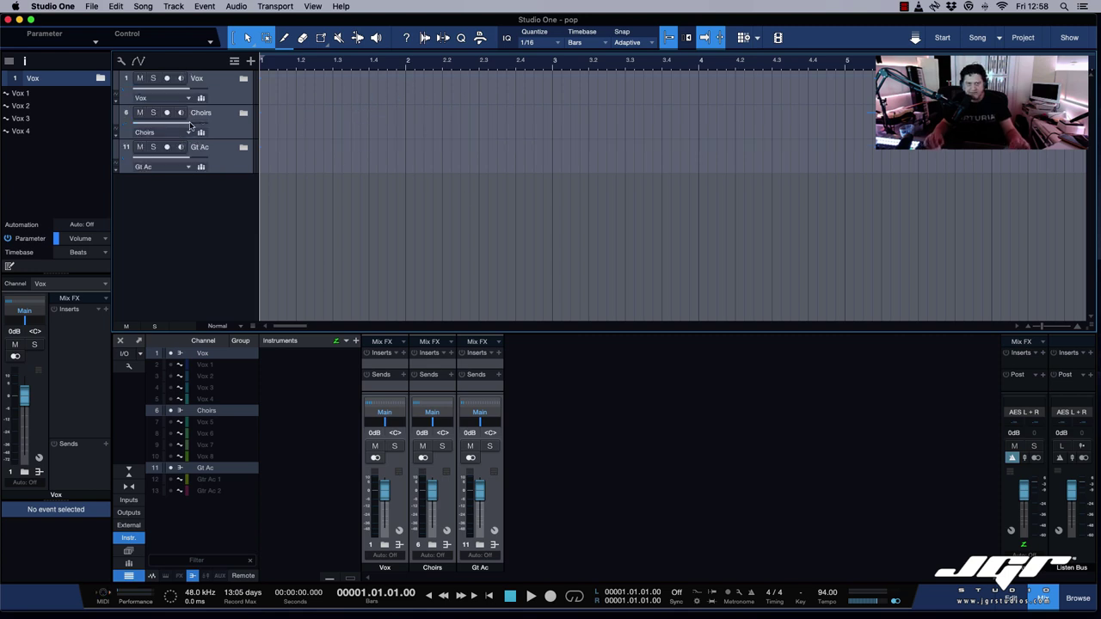
key("a")
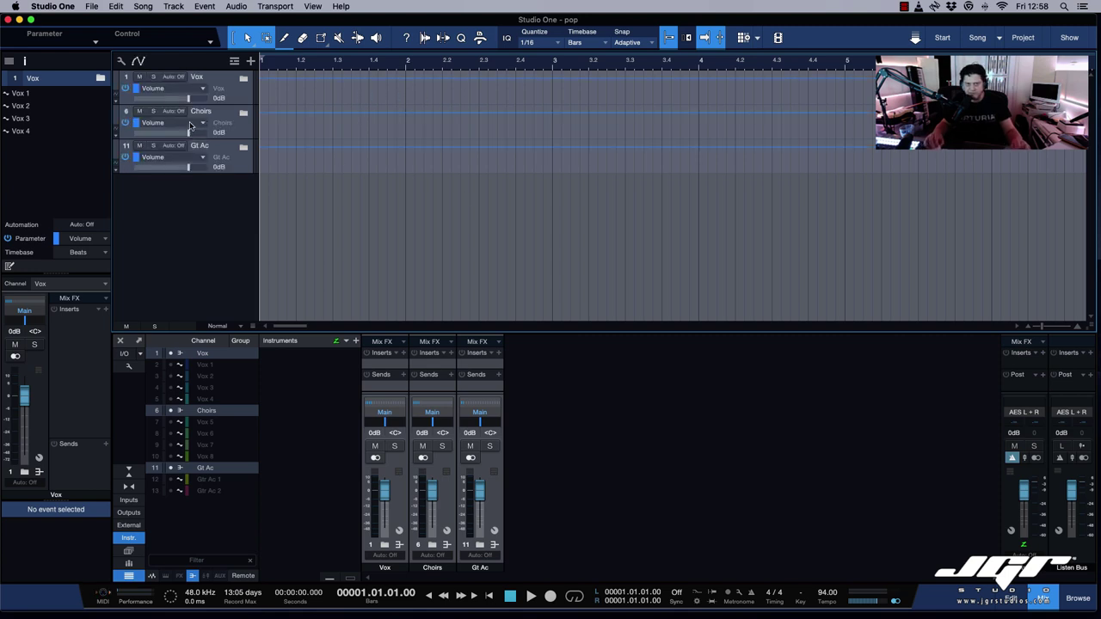
key("a")
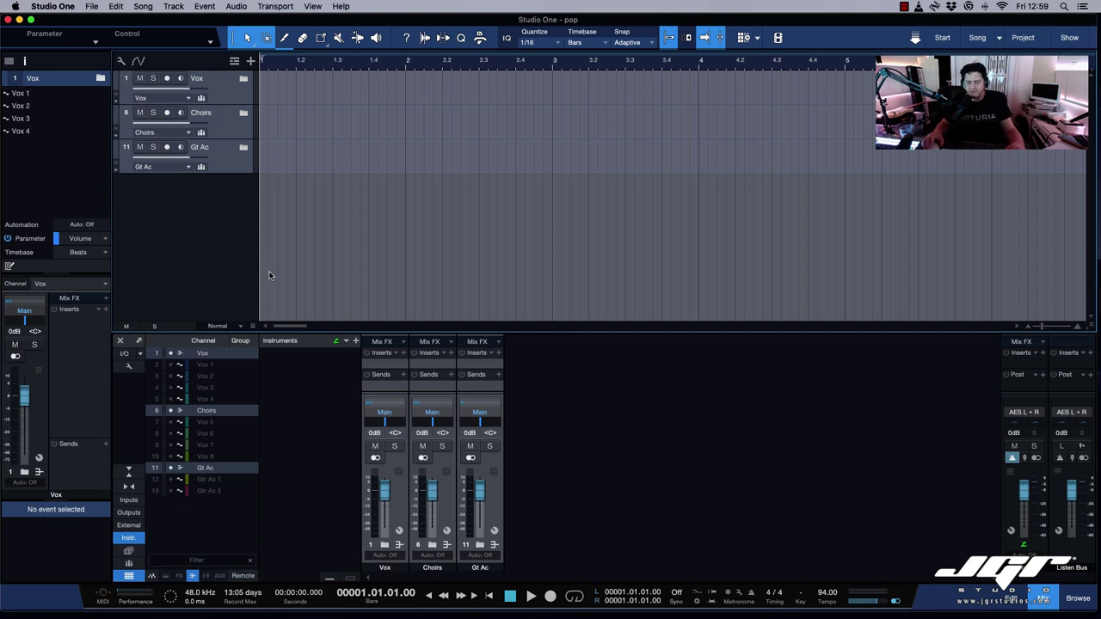
Group the tracks inside the Vox folder.
left_click(231, 134)
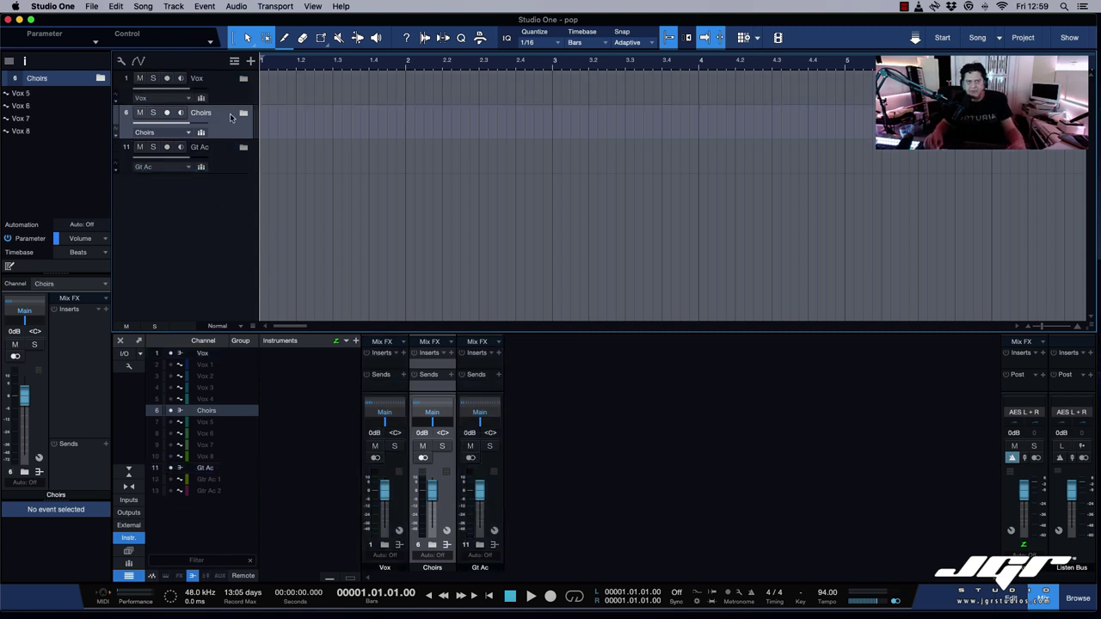
left_click(201, 100)
left_click(202, 99)
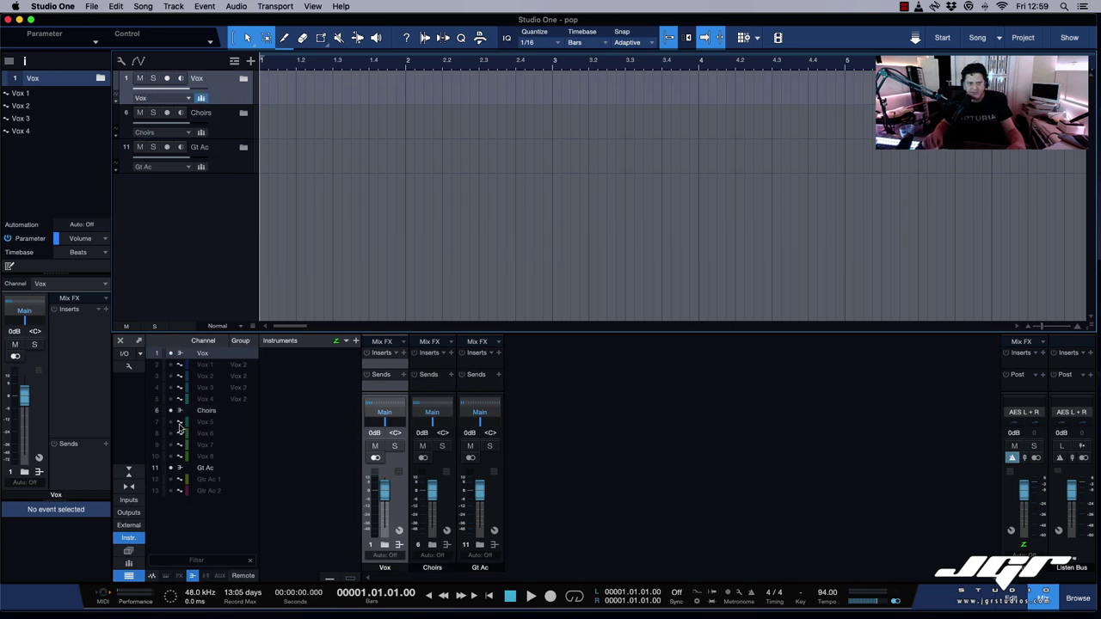
Display the group list in the console and enlarge the console area so that all the groups fit.
left_click(128, 564)
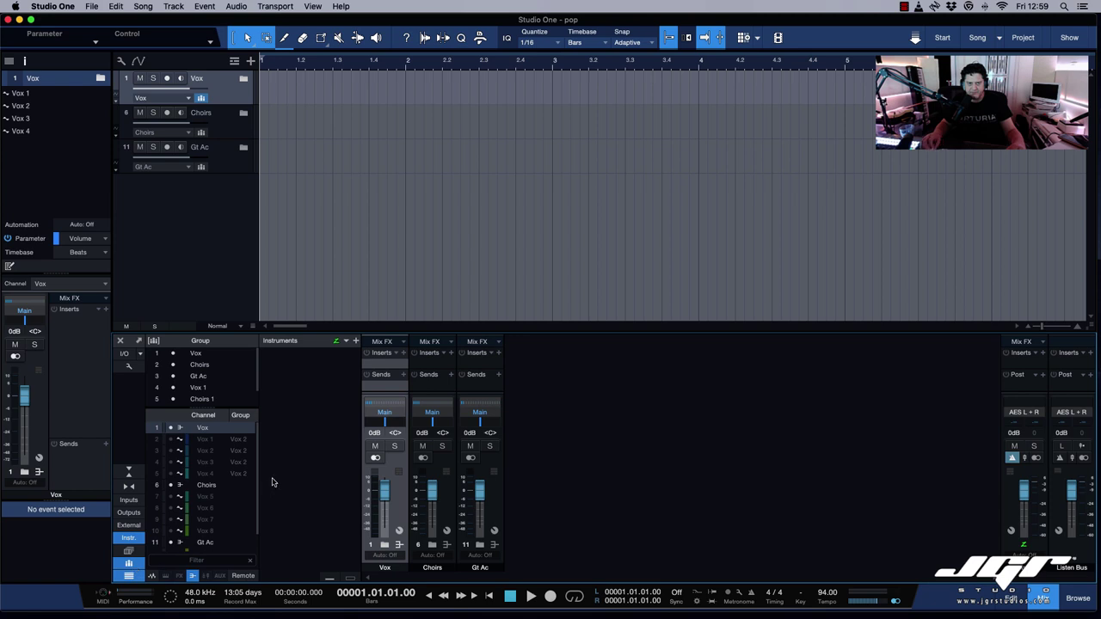
left_click_drag(253, 330, 246, 210)
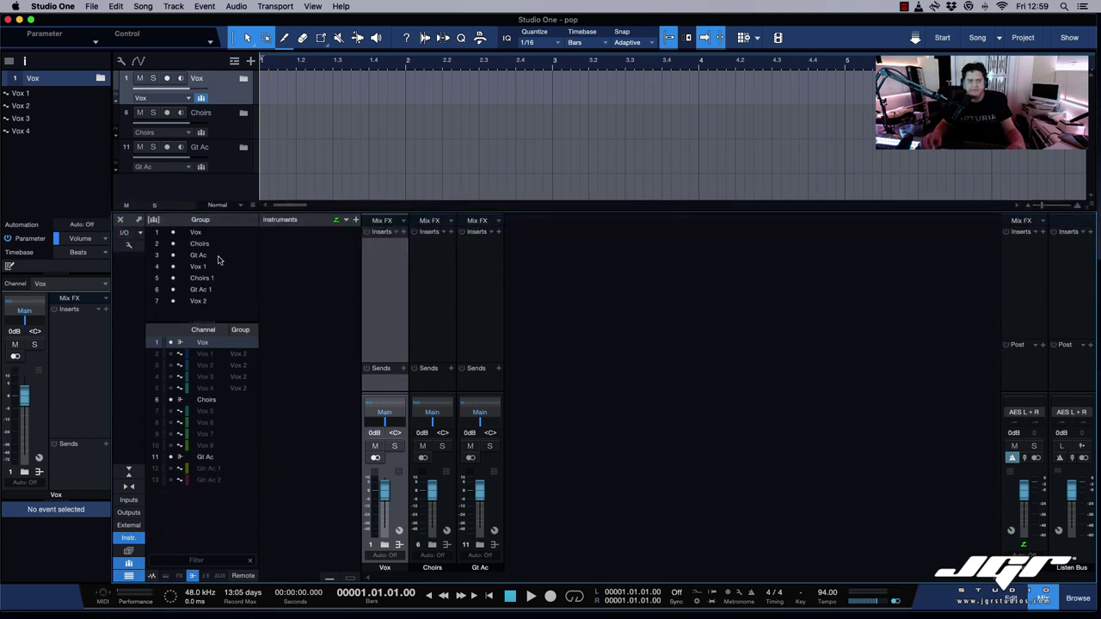
left_click(201, 98)
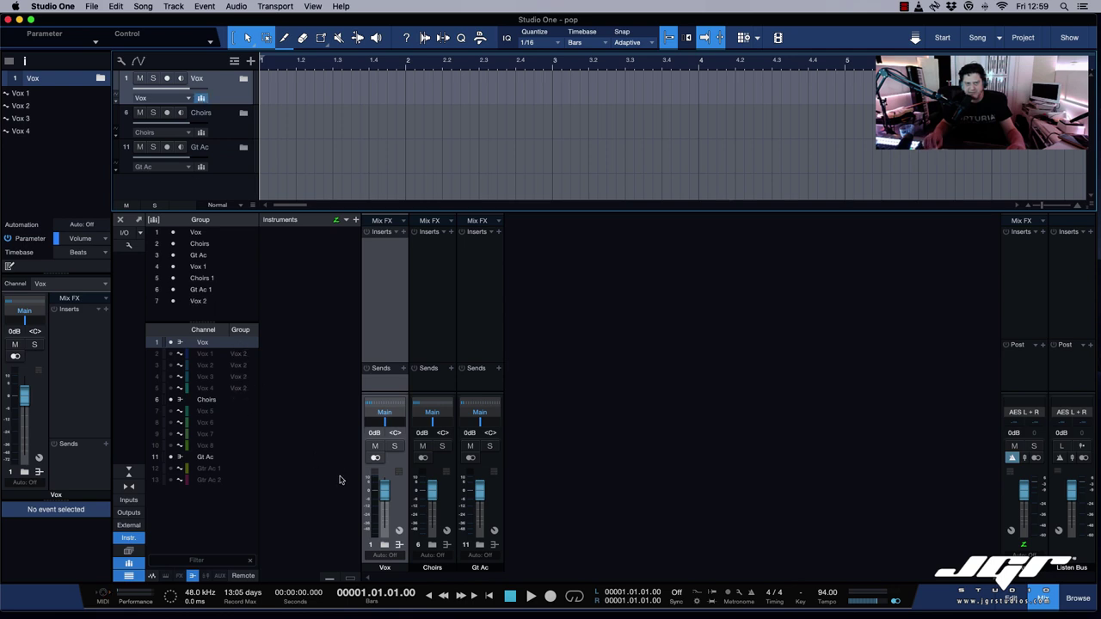
Test the Vox group by moving the Vox 1 fader in the expanded folder, and ungroup the Vox folder's tracks.
left_click(385, 545)
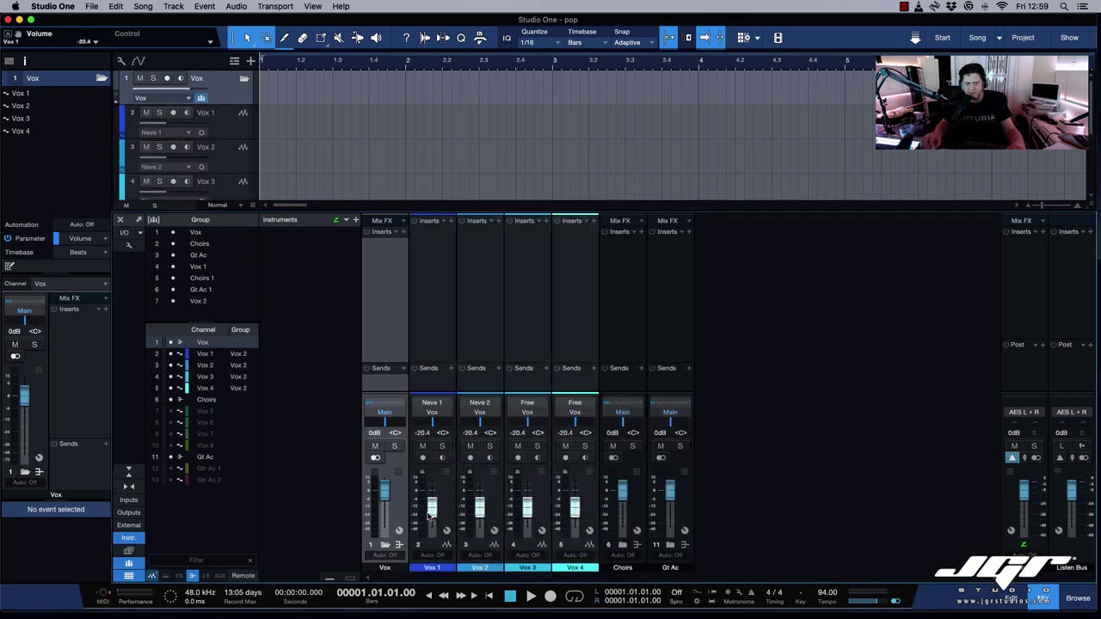
left_click_drag(427, 516, 427, 505)
left_click(422, 476)
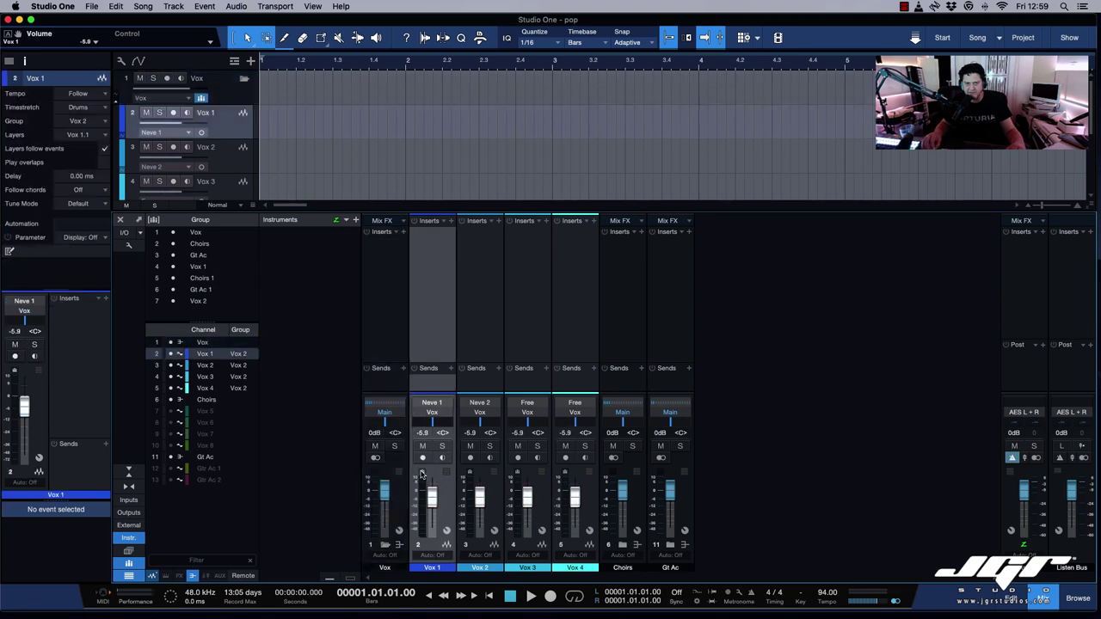
left_click(201, 99)
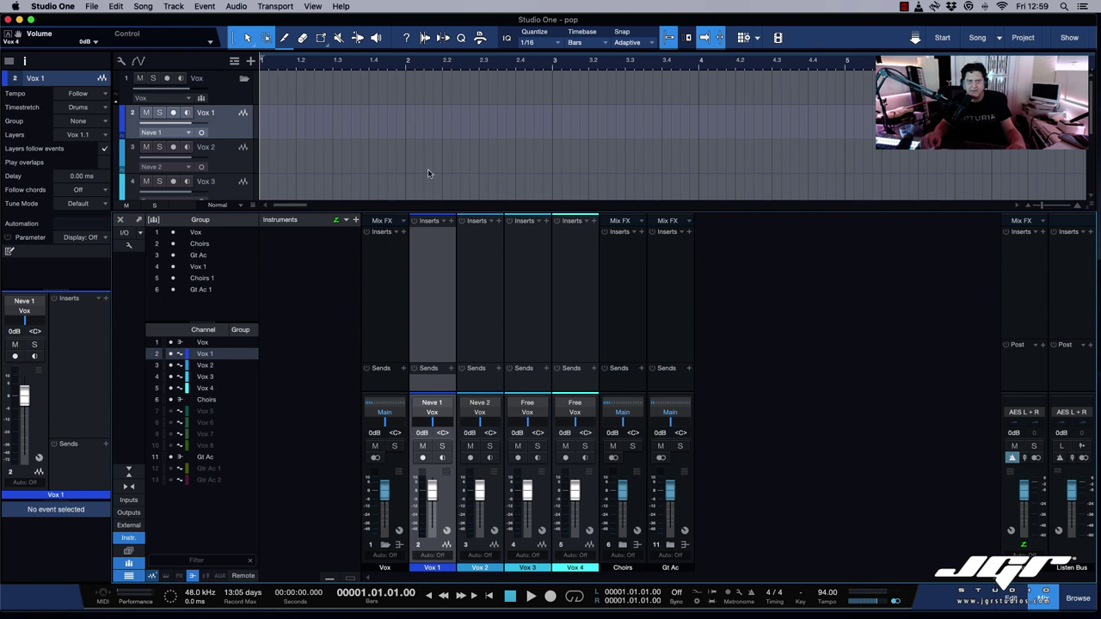
left_click(244, 79)
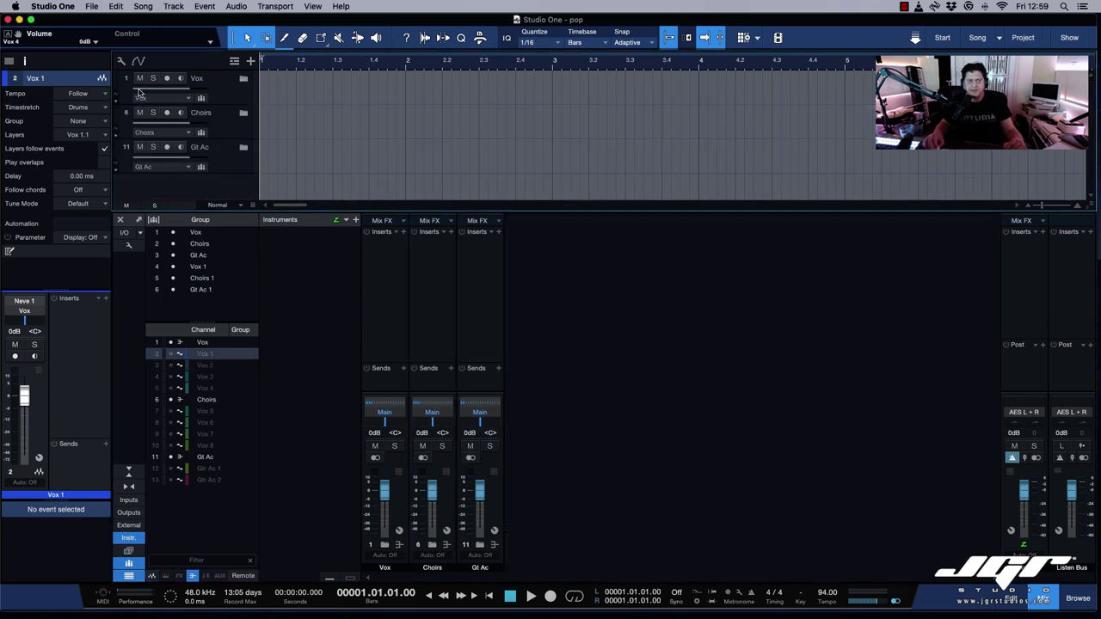
Add two mono audio tracks named Gtr El with ascending inputs from ISATwo - 1, no preset and Main as output.
left_click(250, 60)
type("Gtr El")
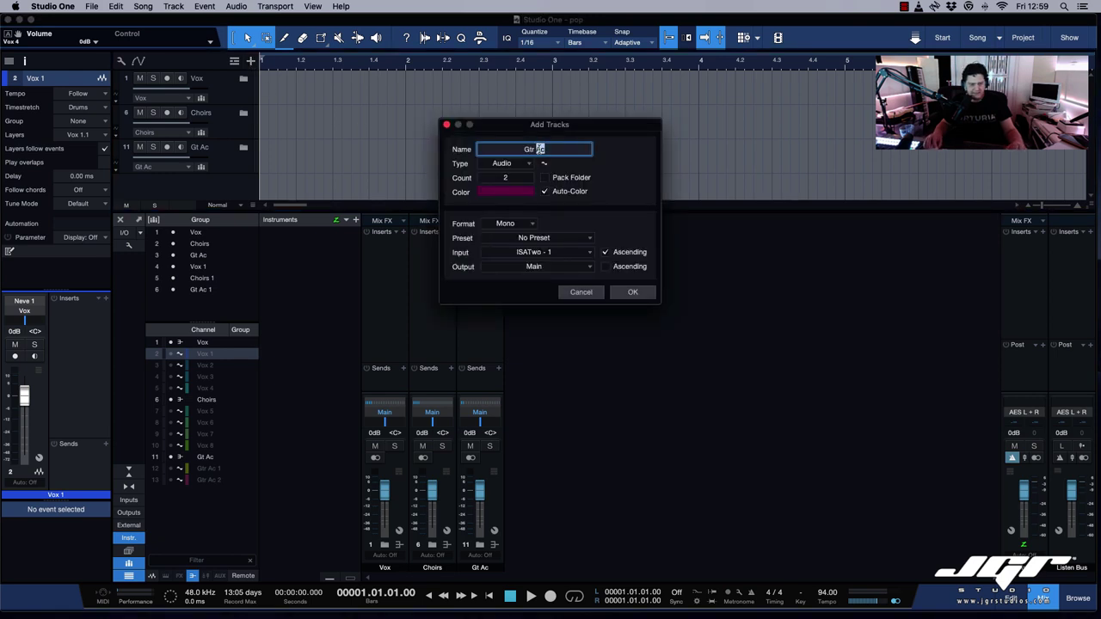
key("Return")
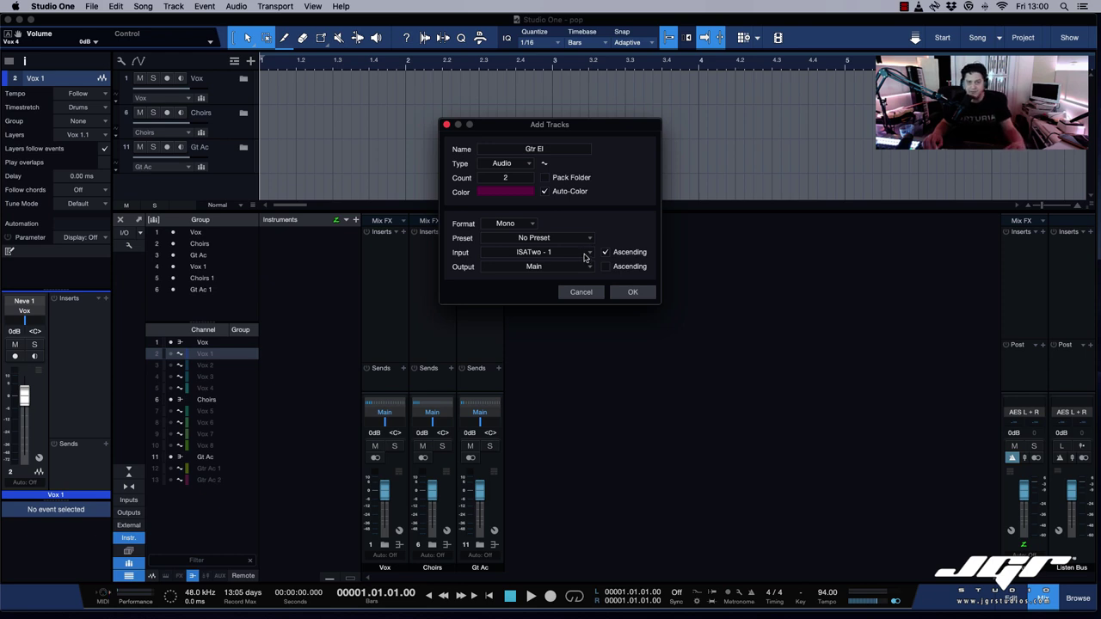
left_click(590, 239)
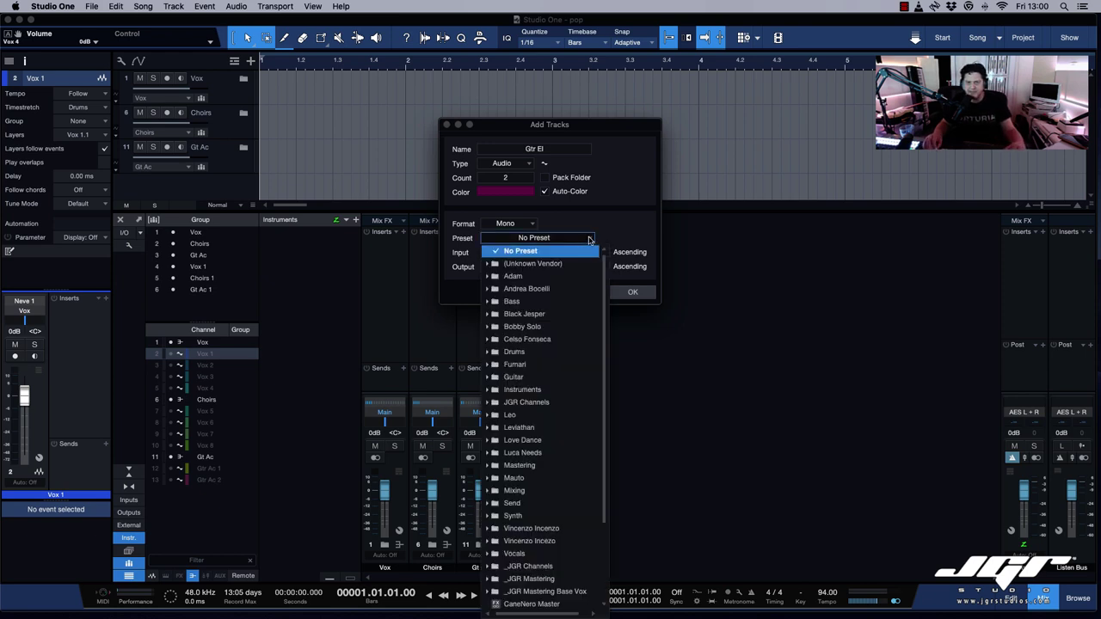
left_click(538, 364)
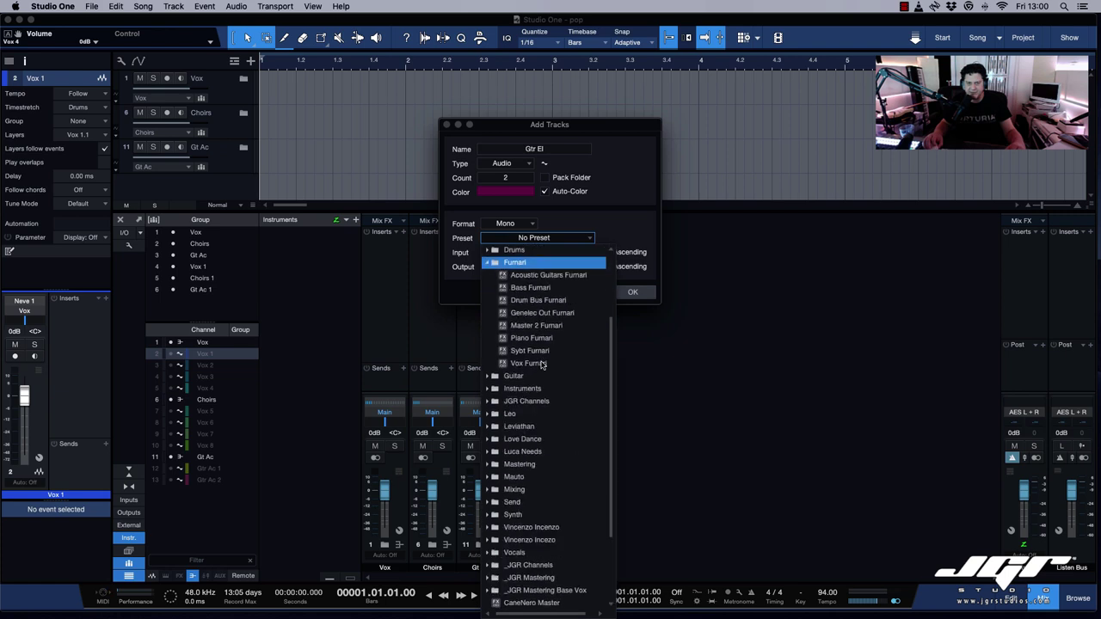
scroll(540, 364, "up", 5)
left_click(615, 232)
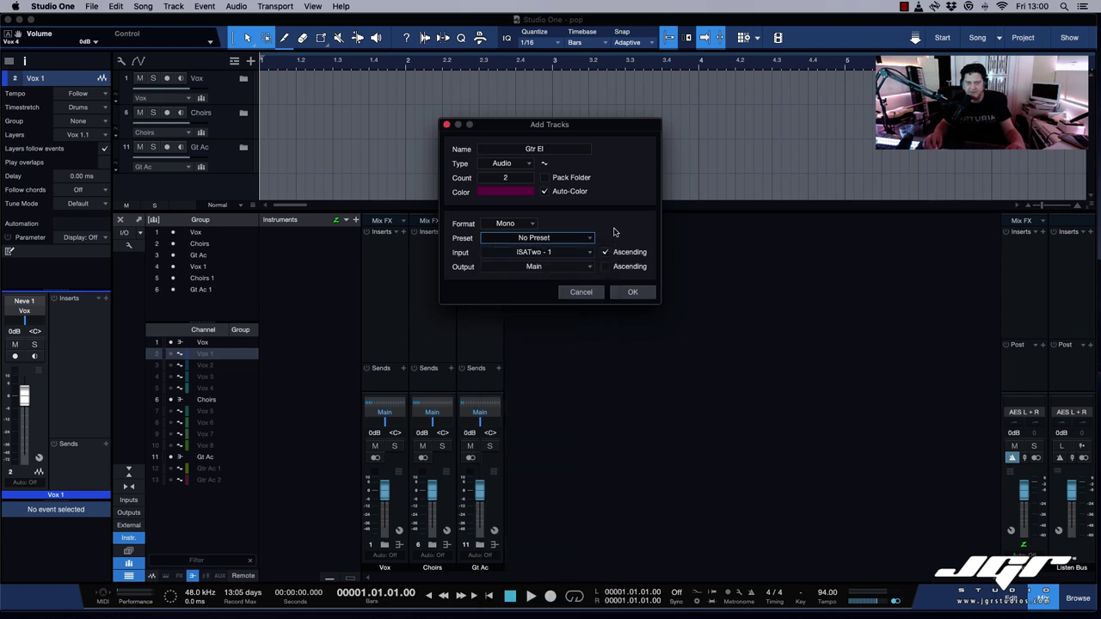
left_click(588, 268)
left_click(622, 234)
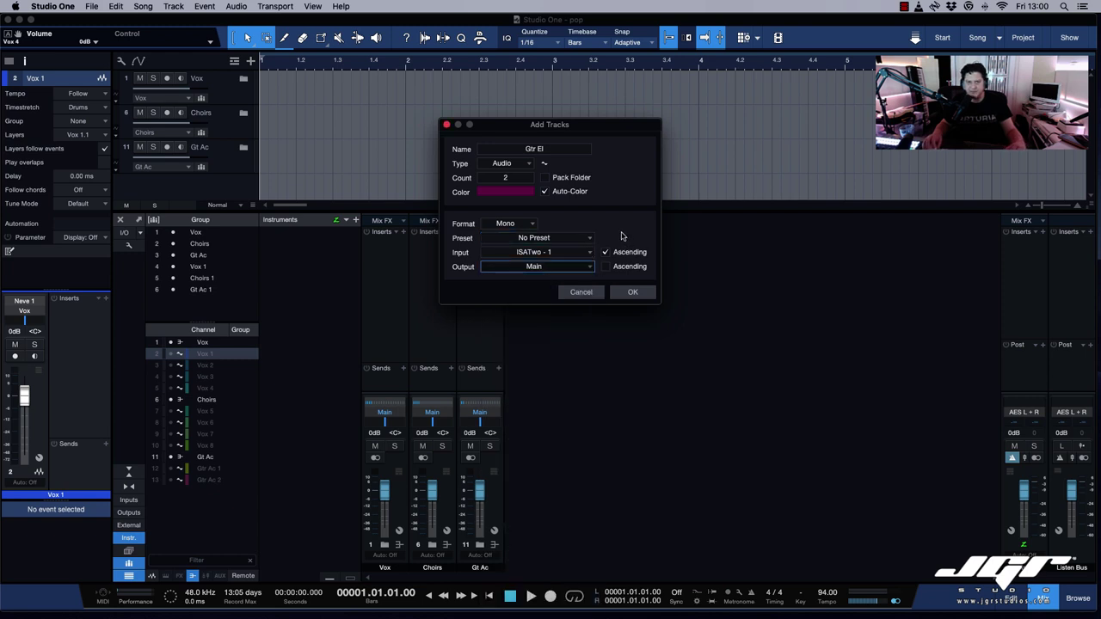
key("Return")
Insert the Ampire amp simulator on both Gtr El 1 and Gtr El 2 and close its editor window.
left_click(546, 221)
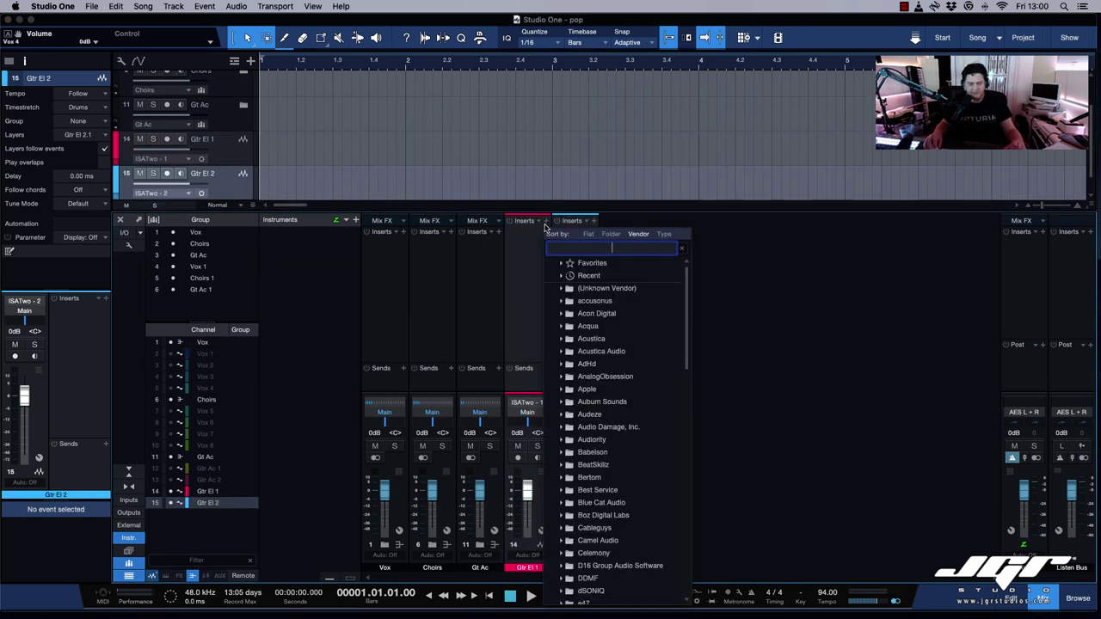
left_click(585, 245)
left_click(611, 248)
left_click(836, 44)
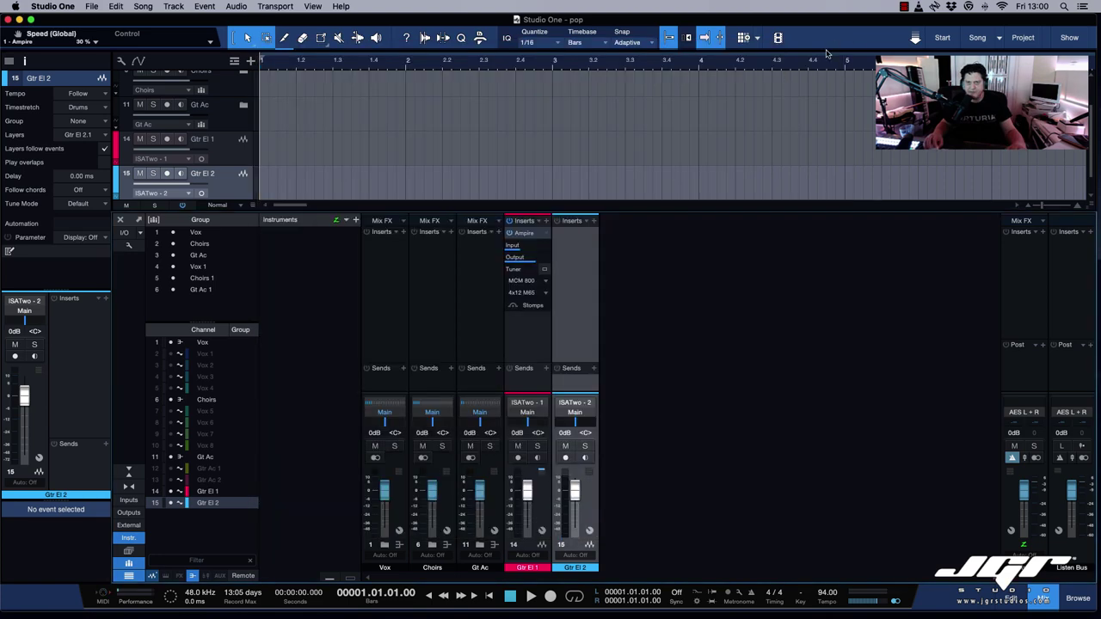
left_click(531, 234)
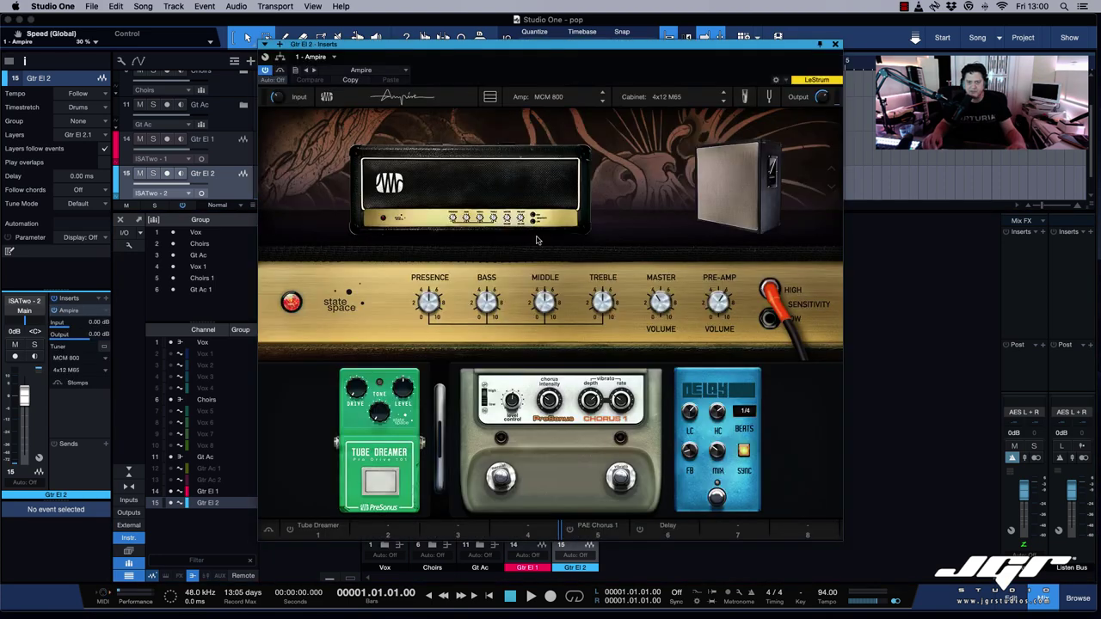
left_click(836, 45)
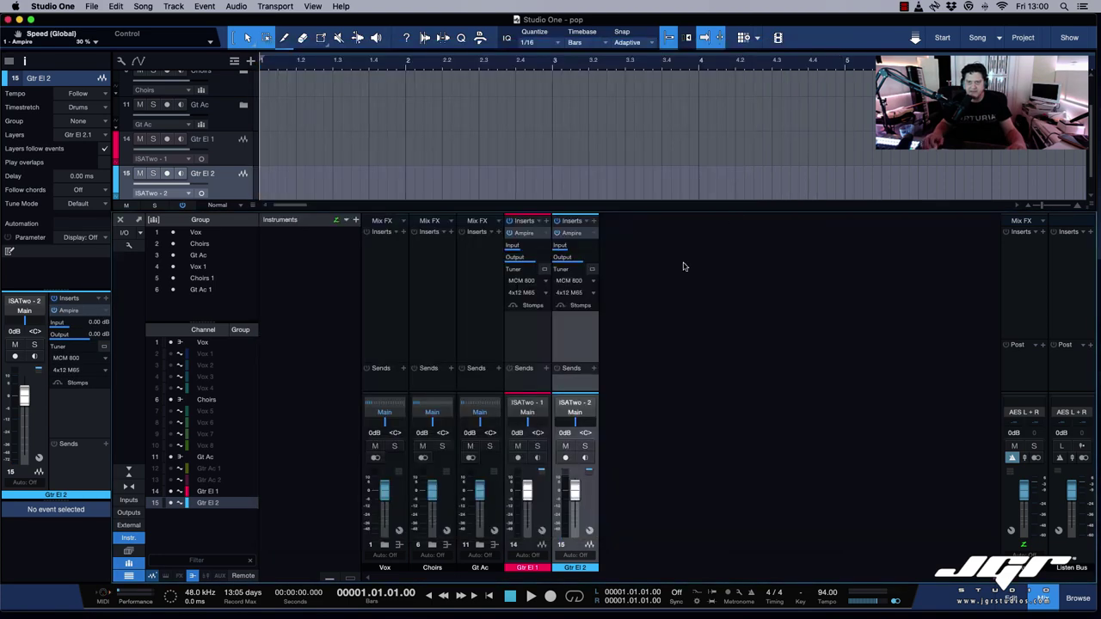
Pack the Gtr El 1 and Gtr El 2 tracks into a folder and name it GT El.
left_click(528, 351)
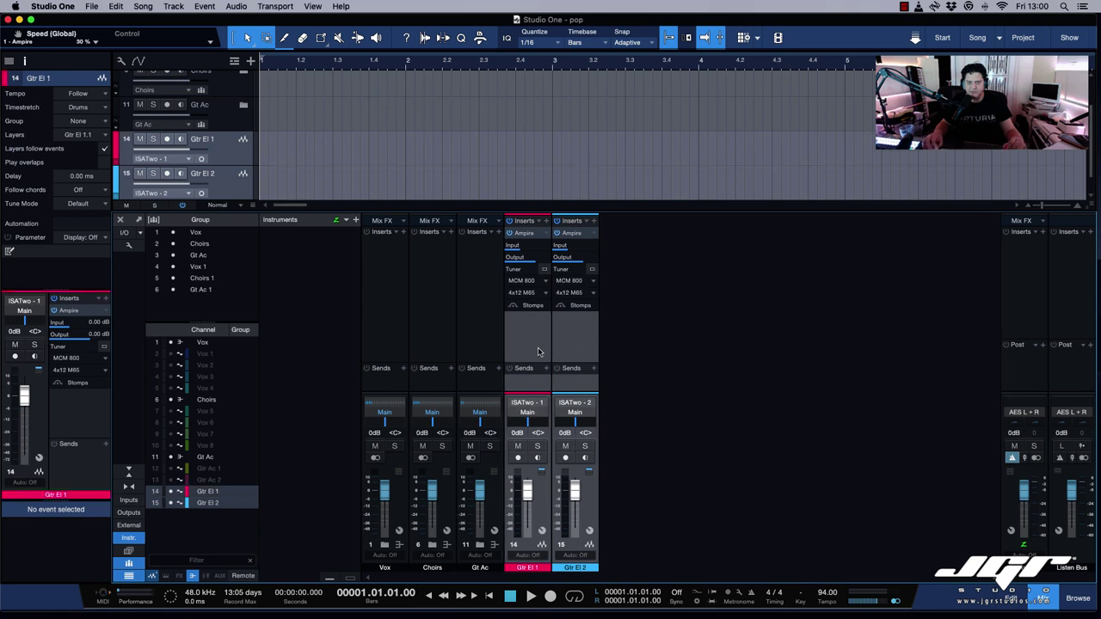
right_click(233, 149)
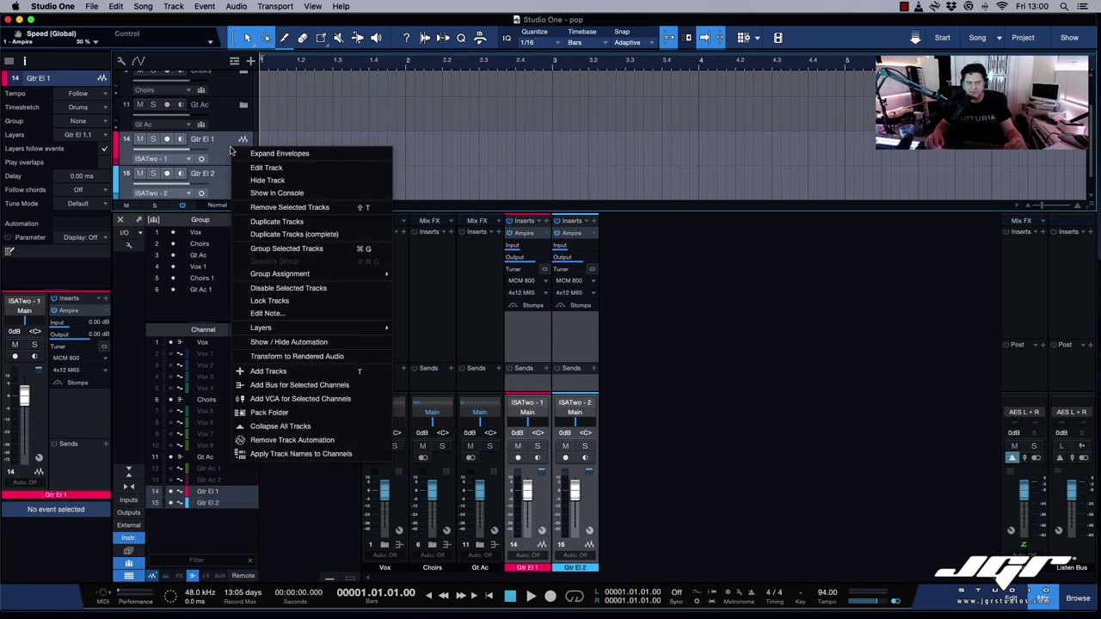
left_click(291, 413)
double_click(217, 157)
type("GT El")
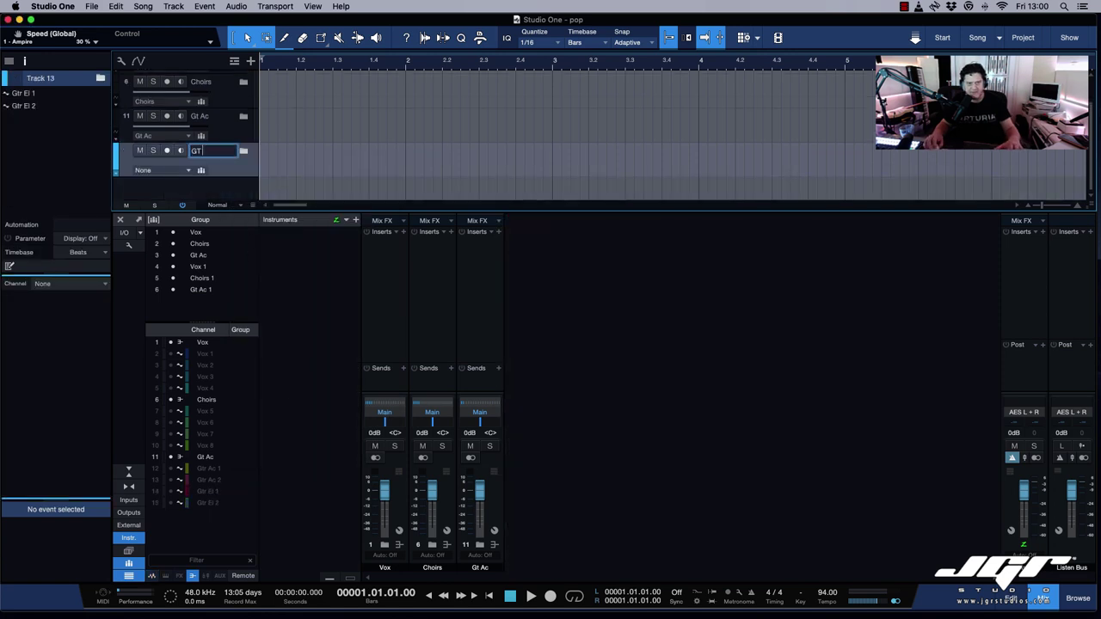
key("Return")
Add a bus channel for the GT El folder.
left_click(172, 170)
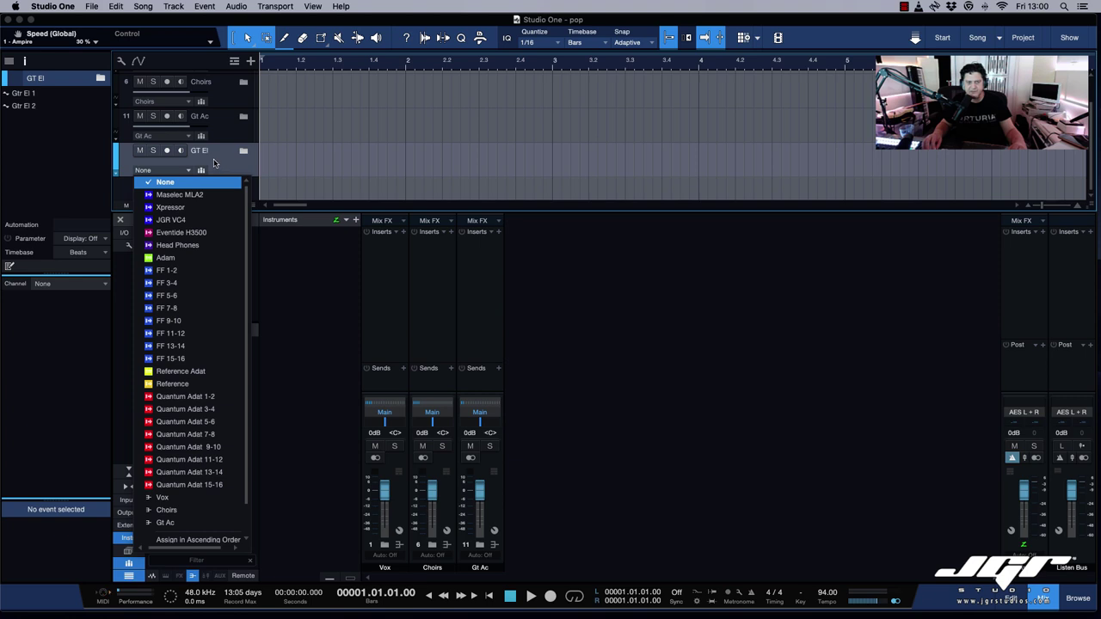
scroll(201, 244, "down", 2)
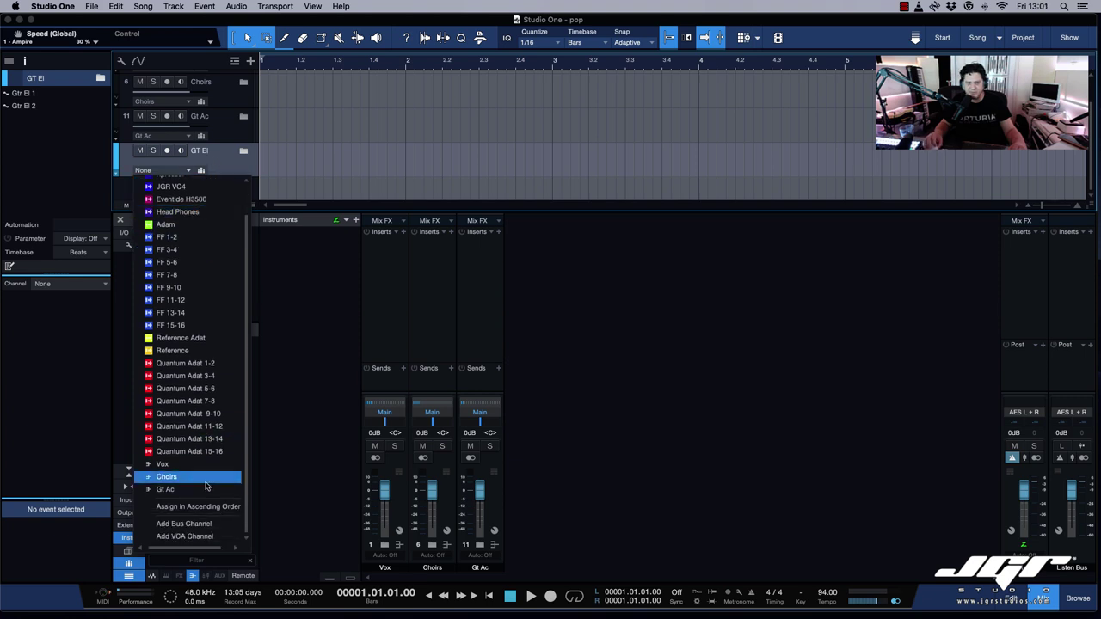
left_click(184, 524)
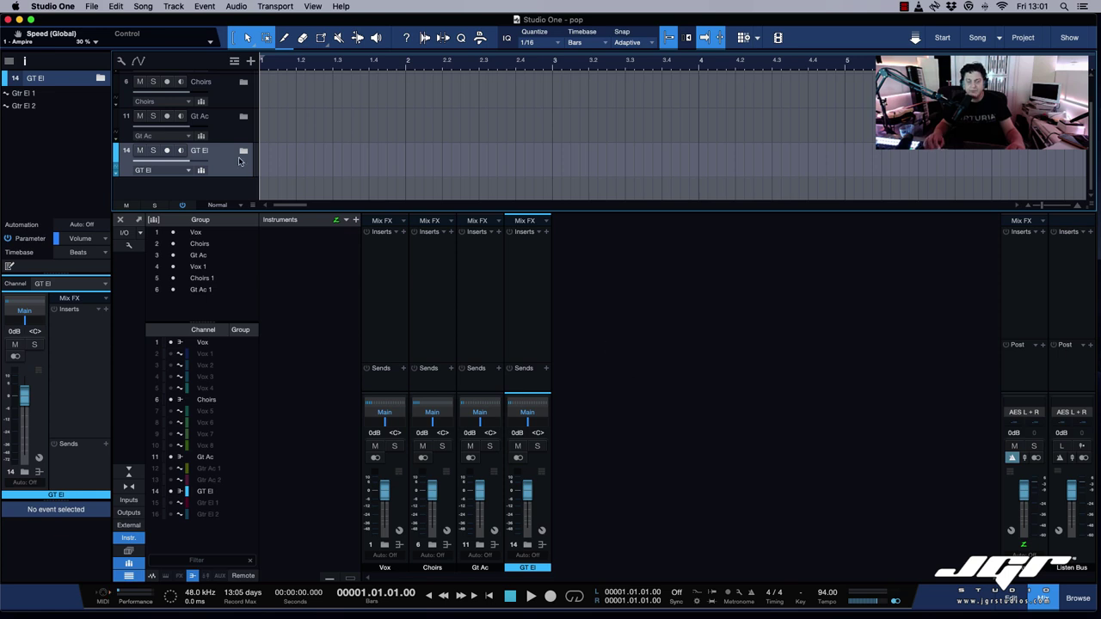
Add two mono audio tracks named Bass with ascending inputs from ISATwo - 1, no preset and Main as output.
left_click(251, 62)
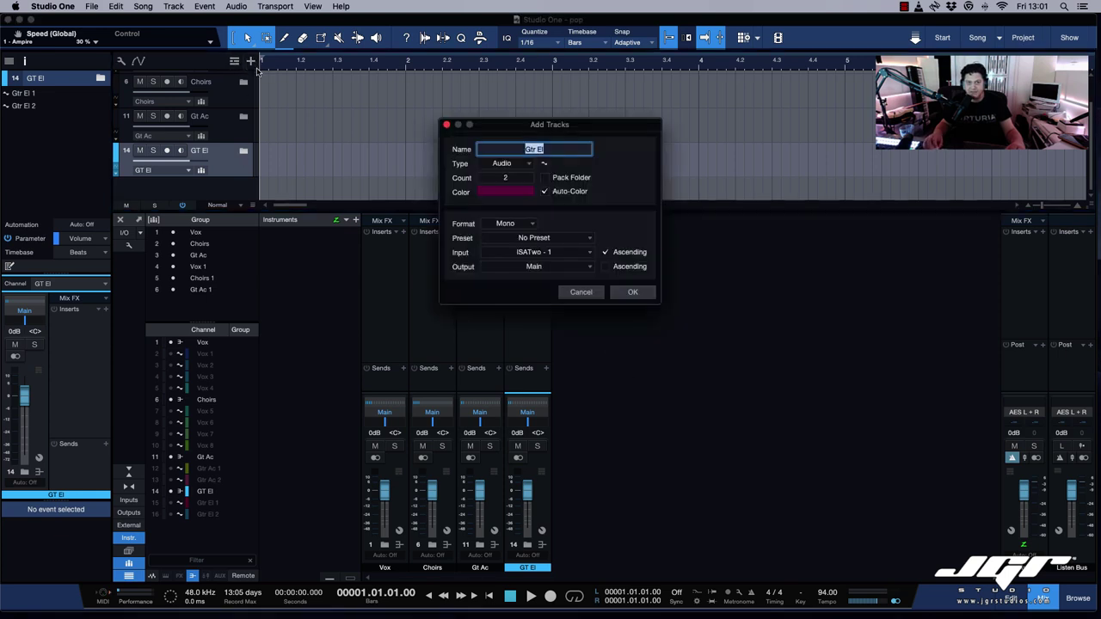
type("Bass")
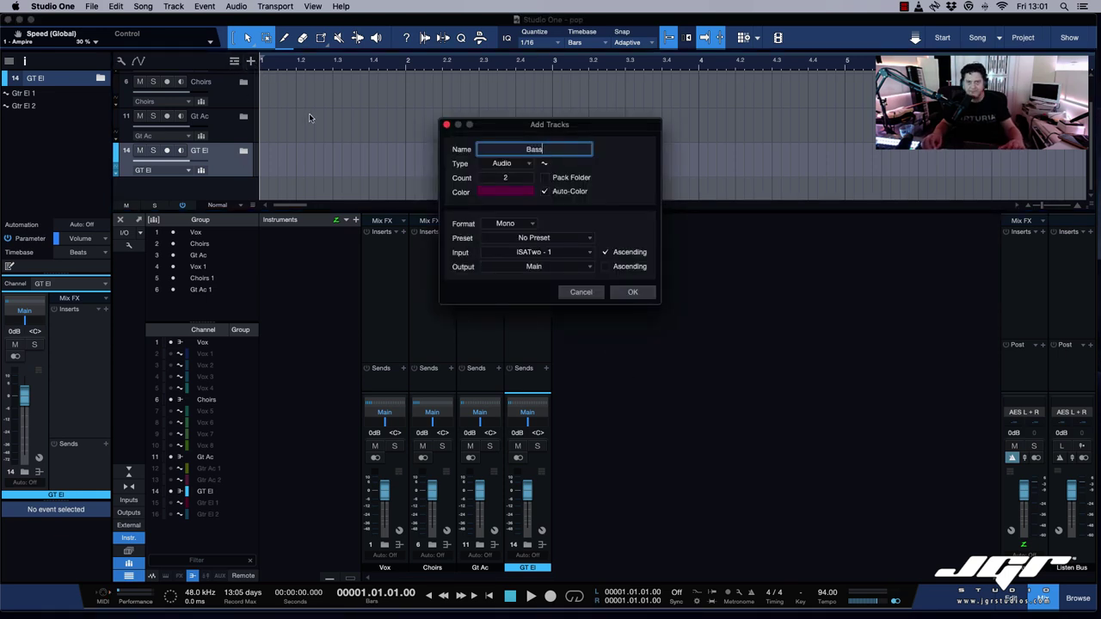
key("Tab")
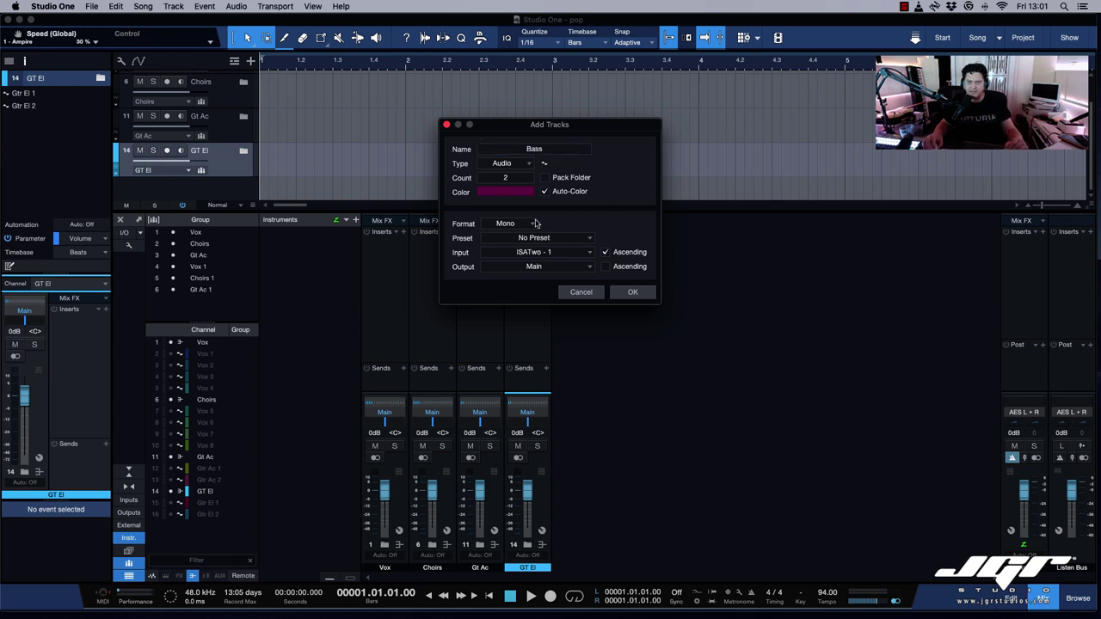
left_click(638, 294)
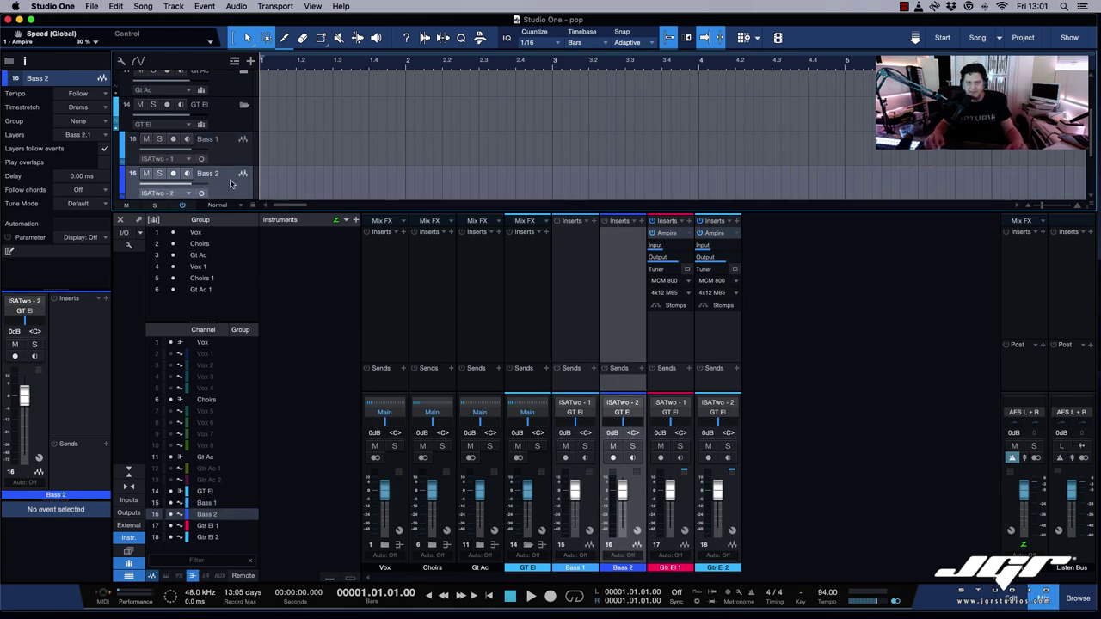
Load the Trilian instrument with the electric fingered bass patch XTRA - Patitucci 6-str All Fingers and close its editor window.
left_click(355, 220)
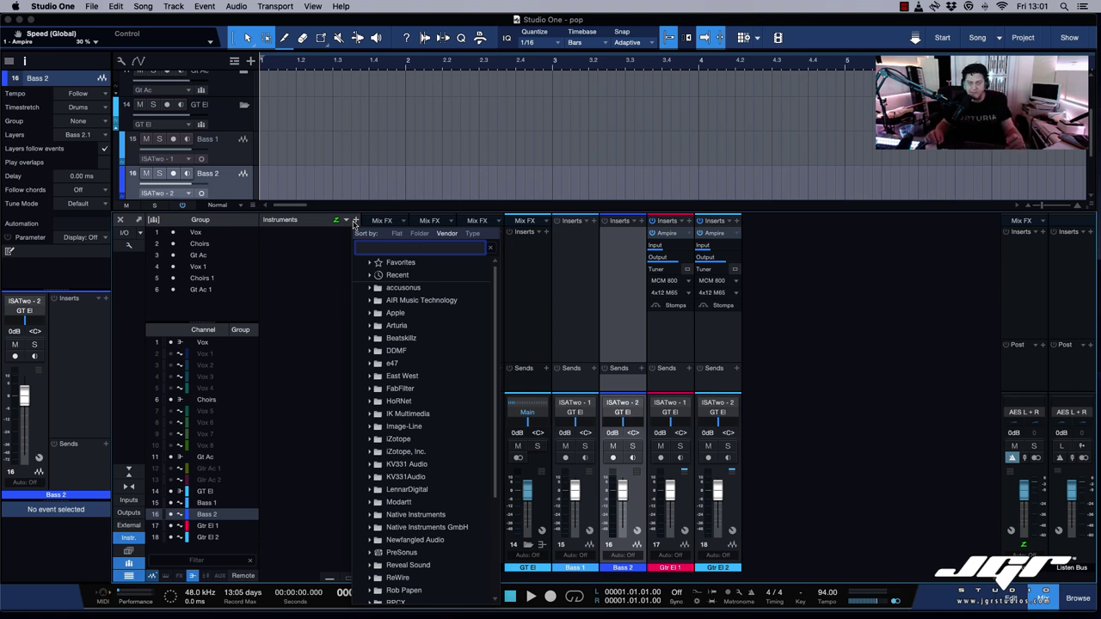
key("Escape")
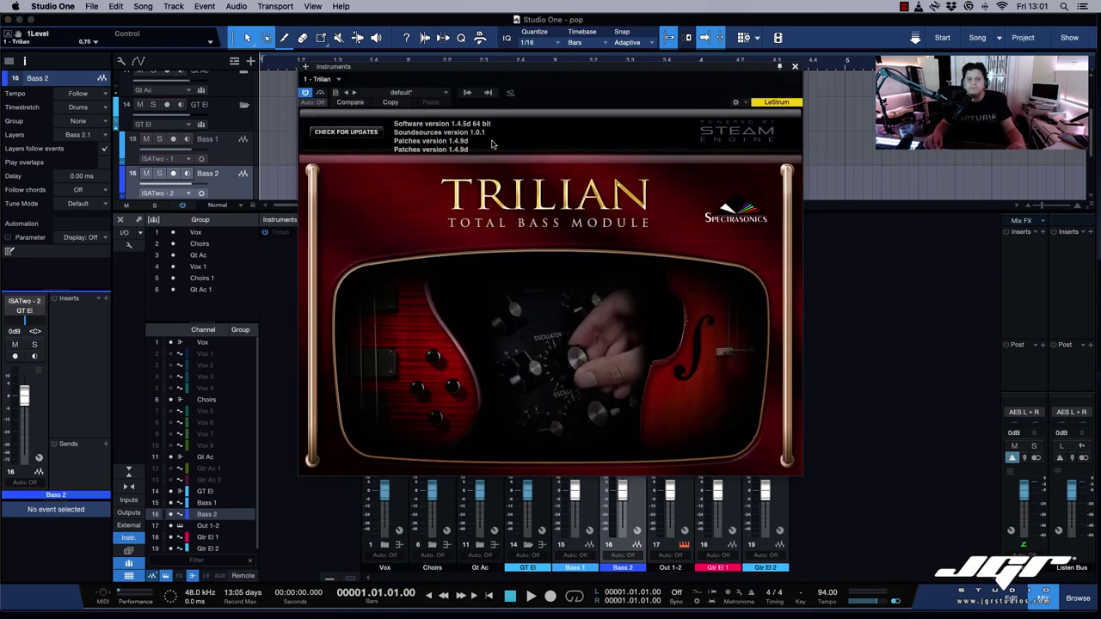
left_click(542, 213)
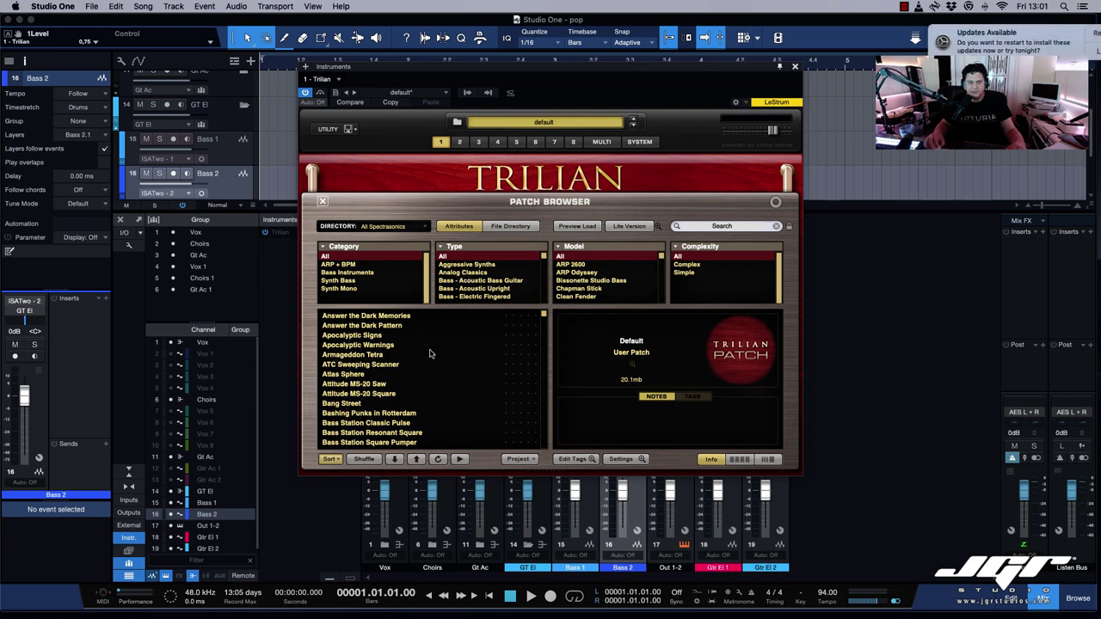
left_click(367, 273)
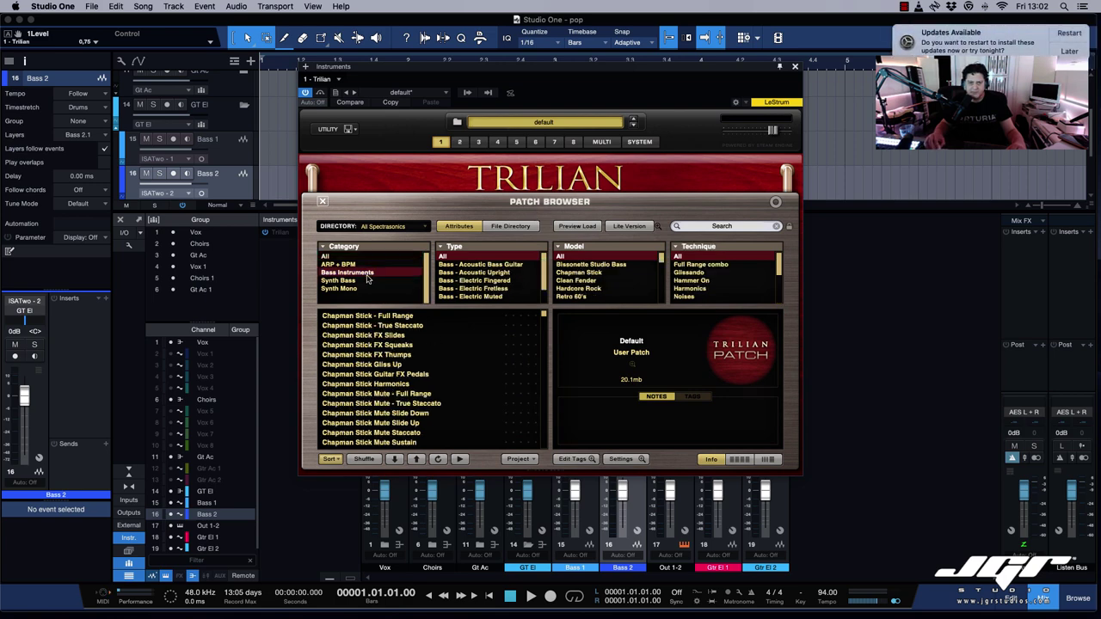
left_click(471, 281)
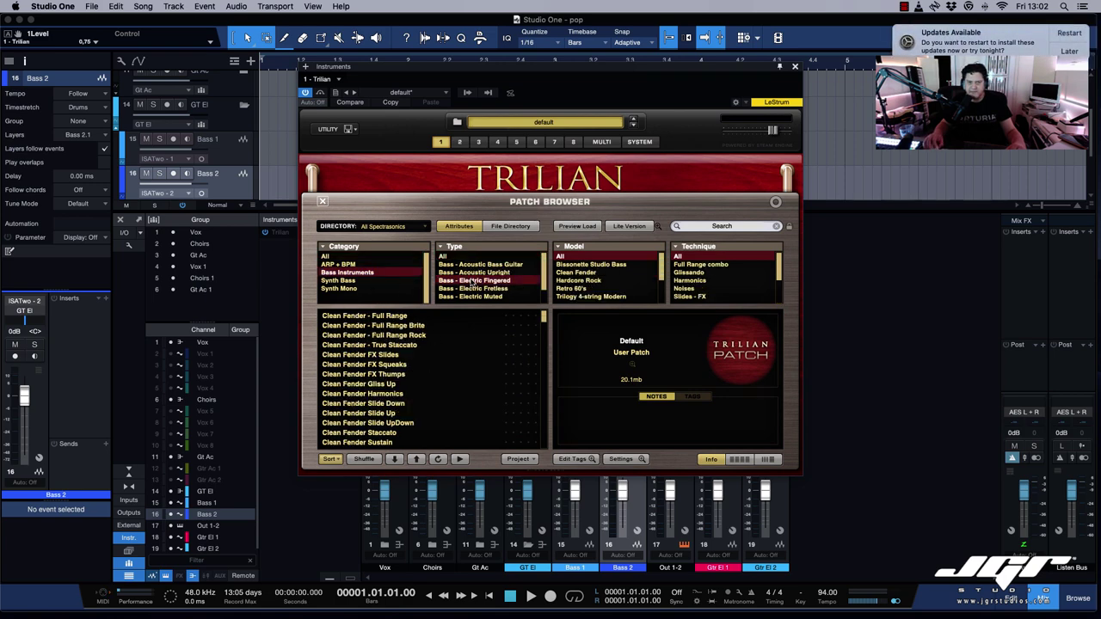
scroll(409, 397, "down", 10)
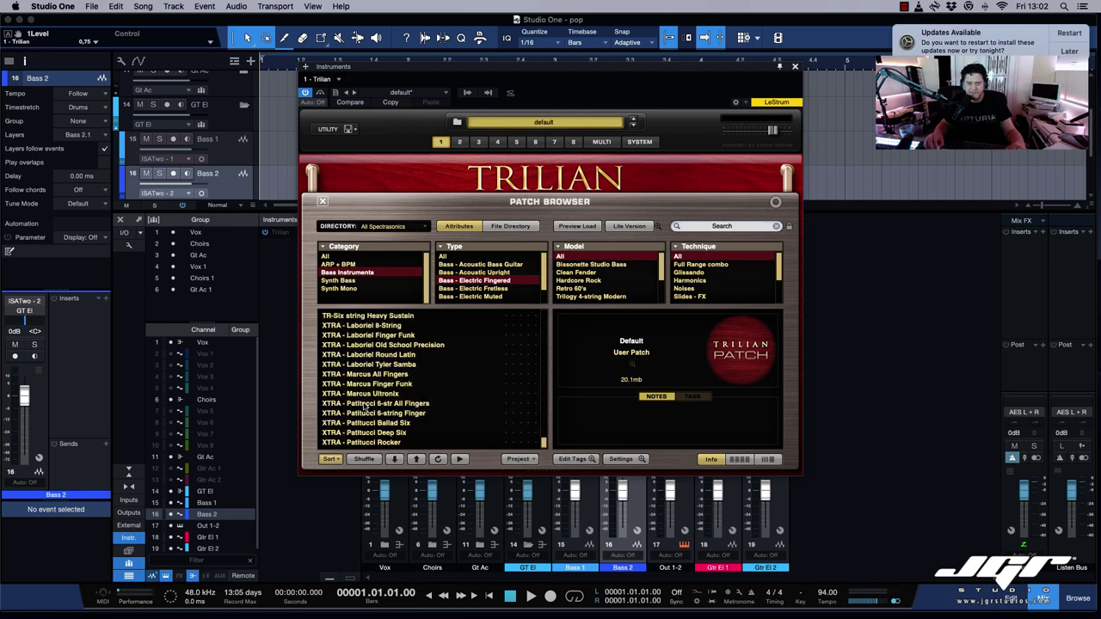
left_click(409, 400)
key("End")
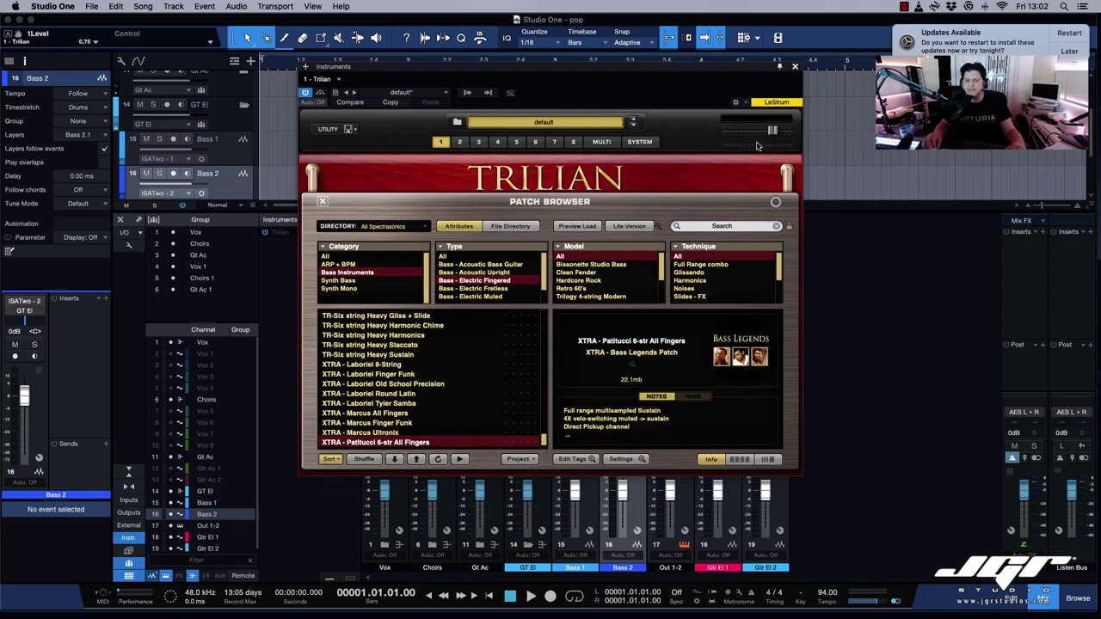
left_click(795, 68)
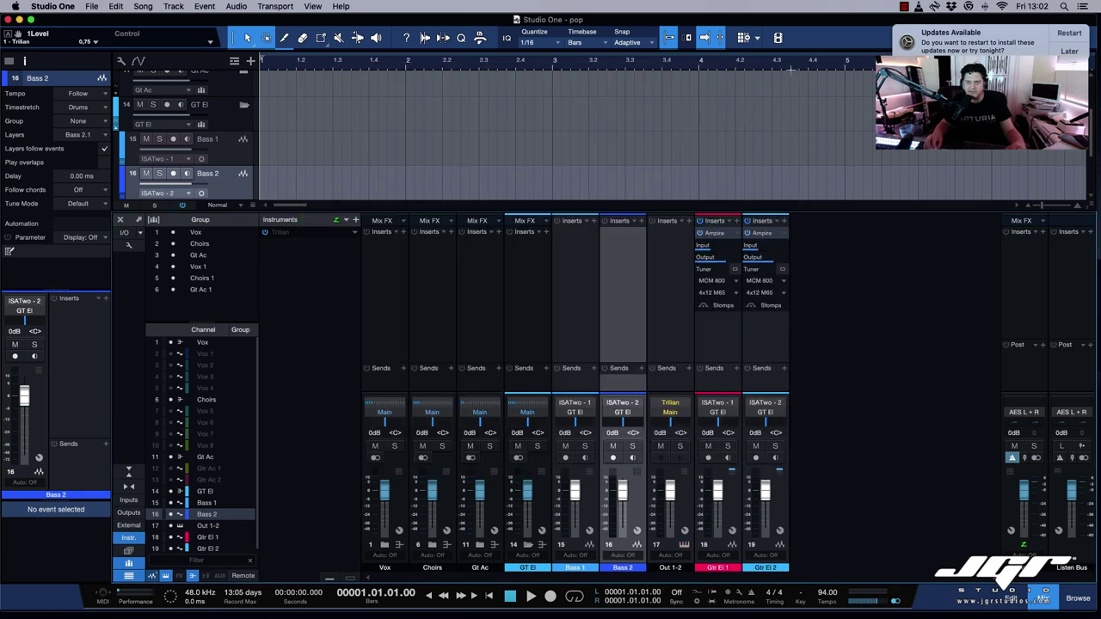
Add one instrument track named Bass with the existing Trilian instrument on CH 1 as its output.
right_click(255, 178)
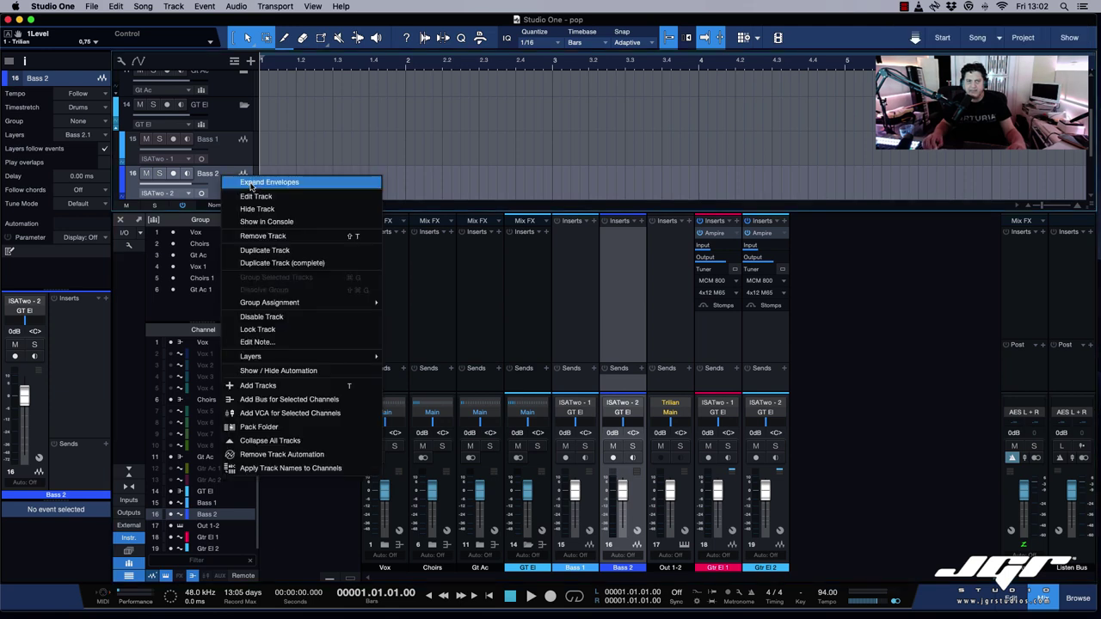
left_click(313, 386)
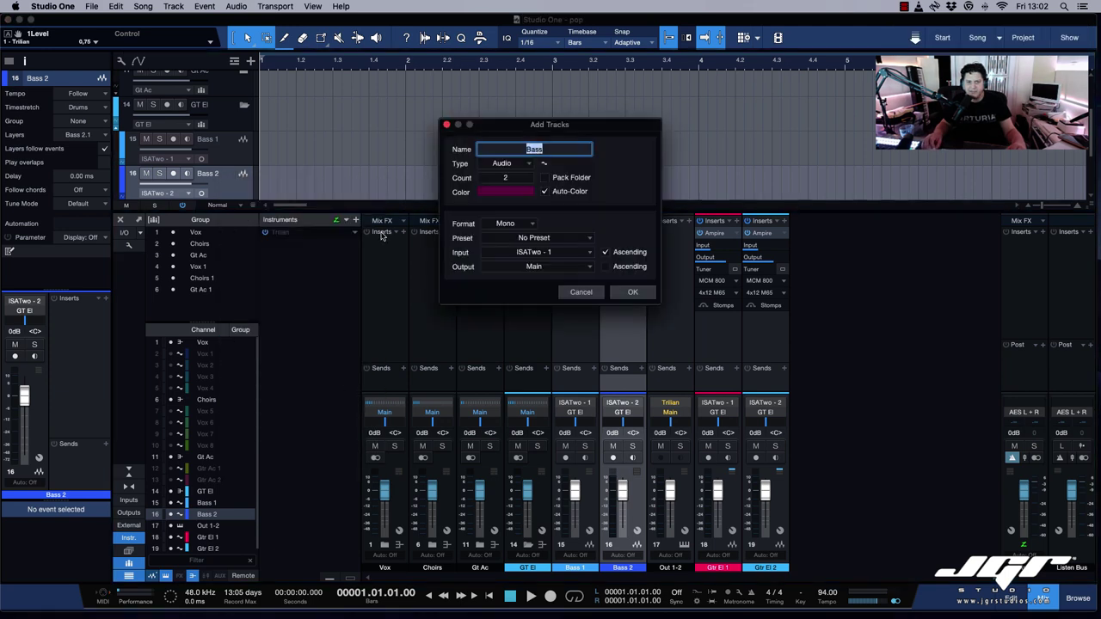
left_click(518, 164)
left_click(519, 190)
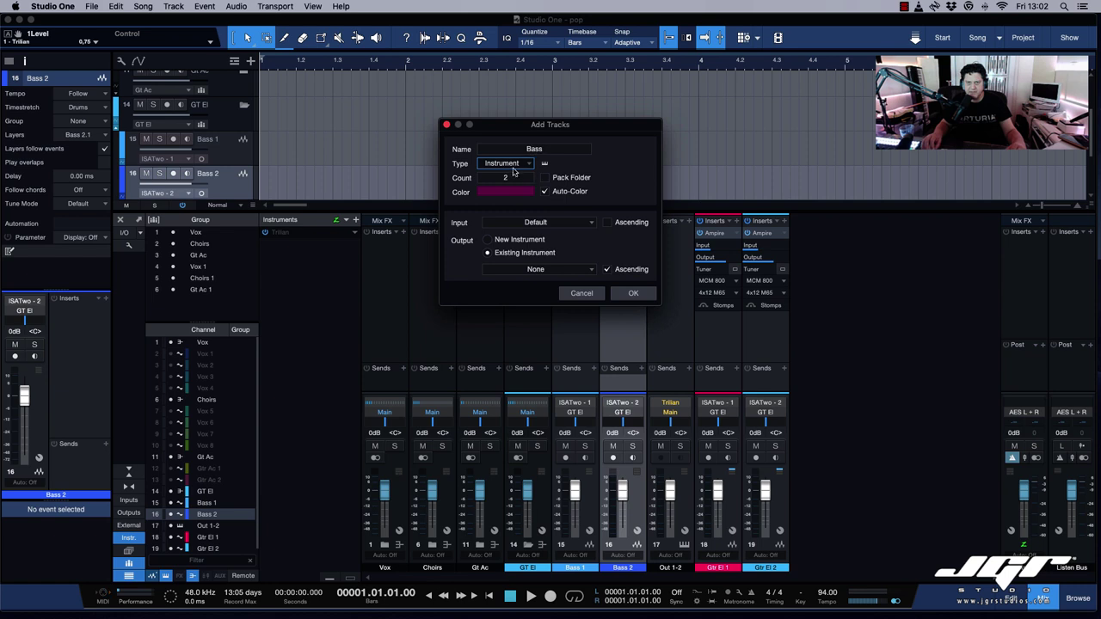
left_click(512, 178)
type("1")
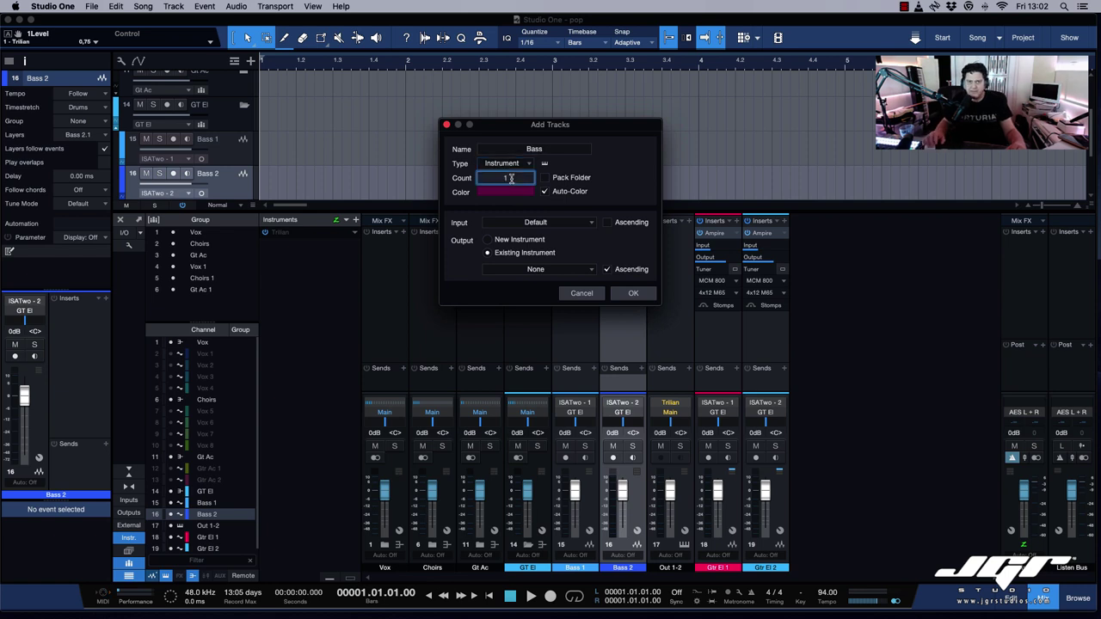
key("Tab")
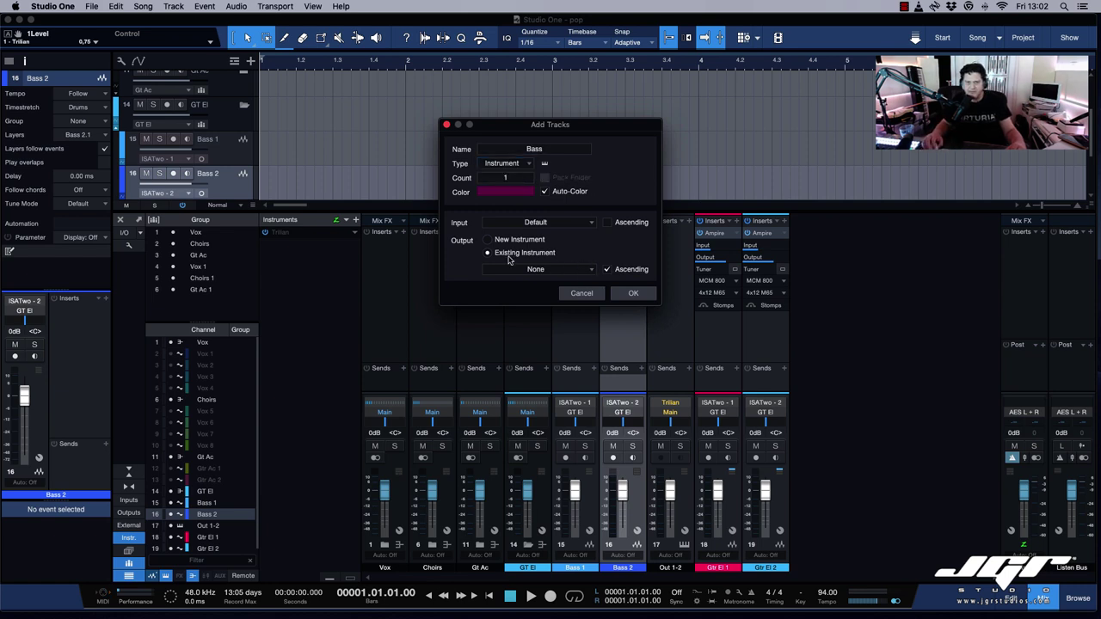
left_click(593, 270)
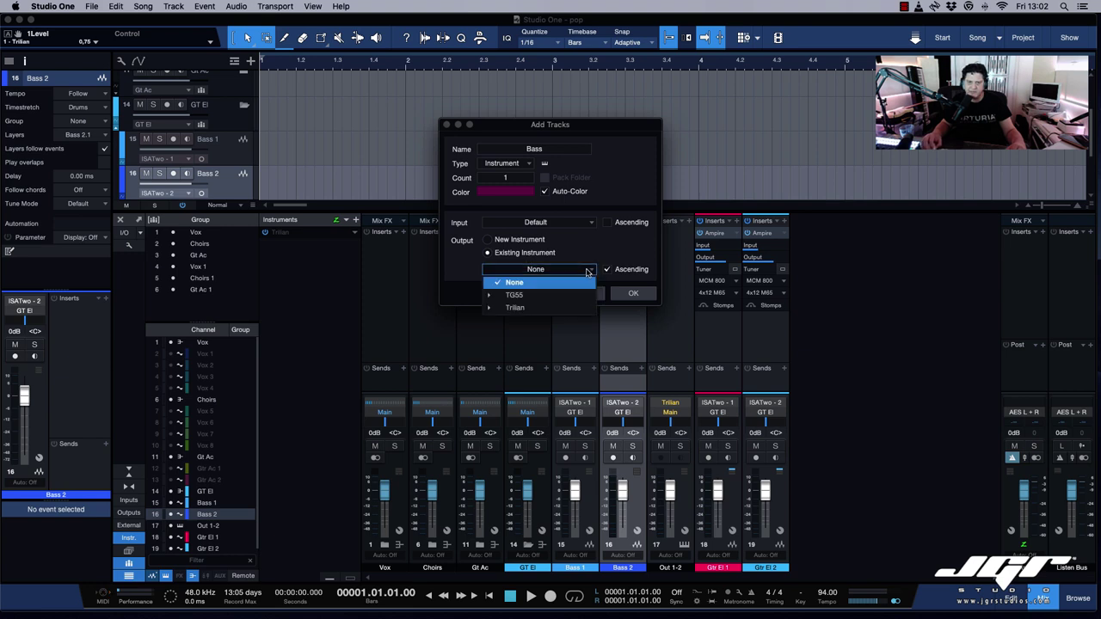
left_click(548, 307)
left_click(548, 320)
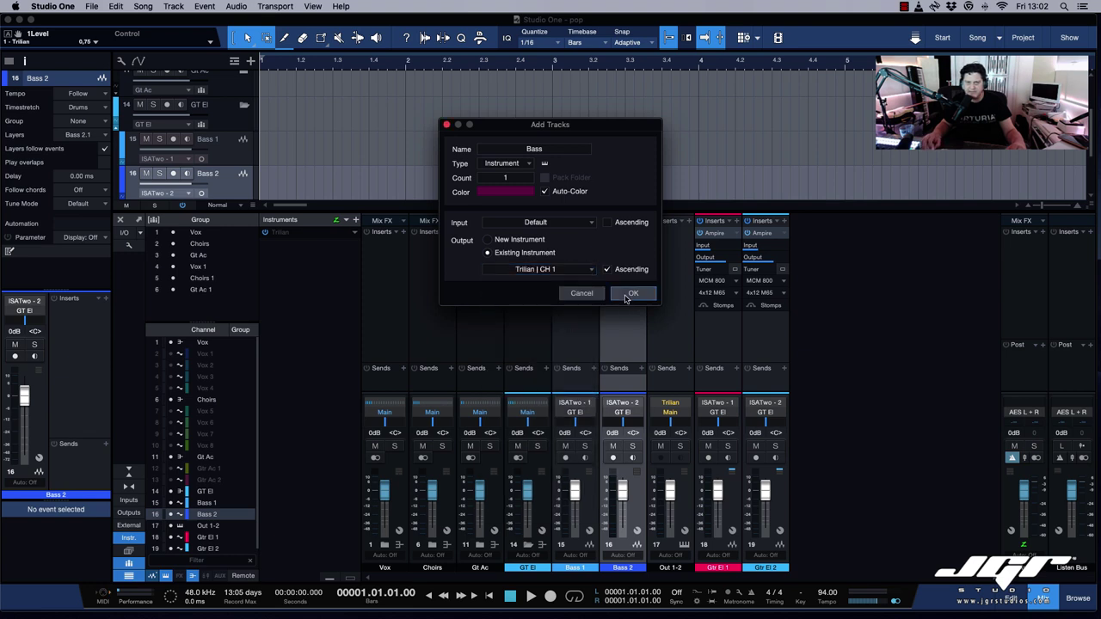
left_click(633, 293)
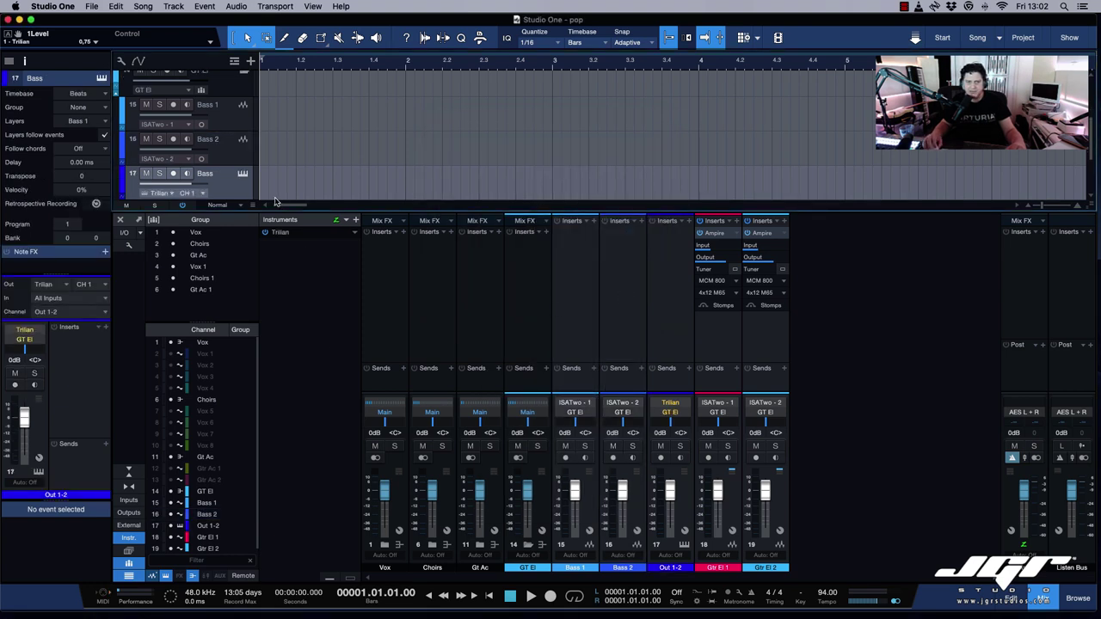
Pack the Bass 1, Bass 2 and Trilian Bass tracks into a folder and name it Bass.
left_click(233, 120, "shift")
right_click(229, 122)
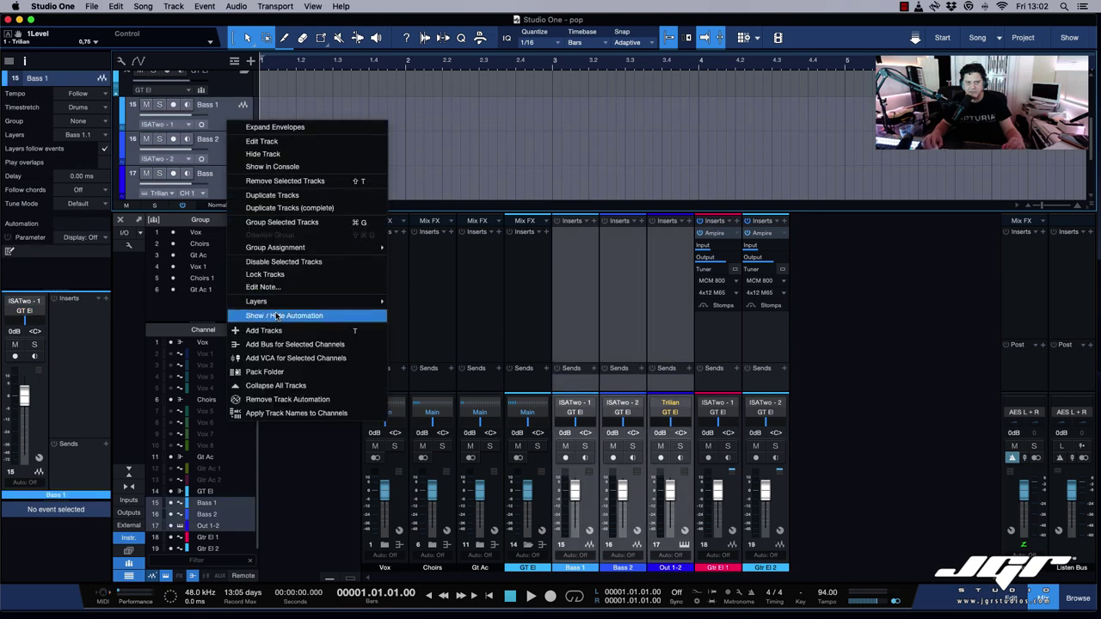
left_click(269, 373)
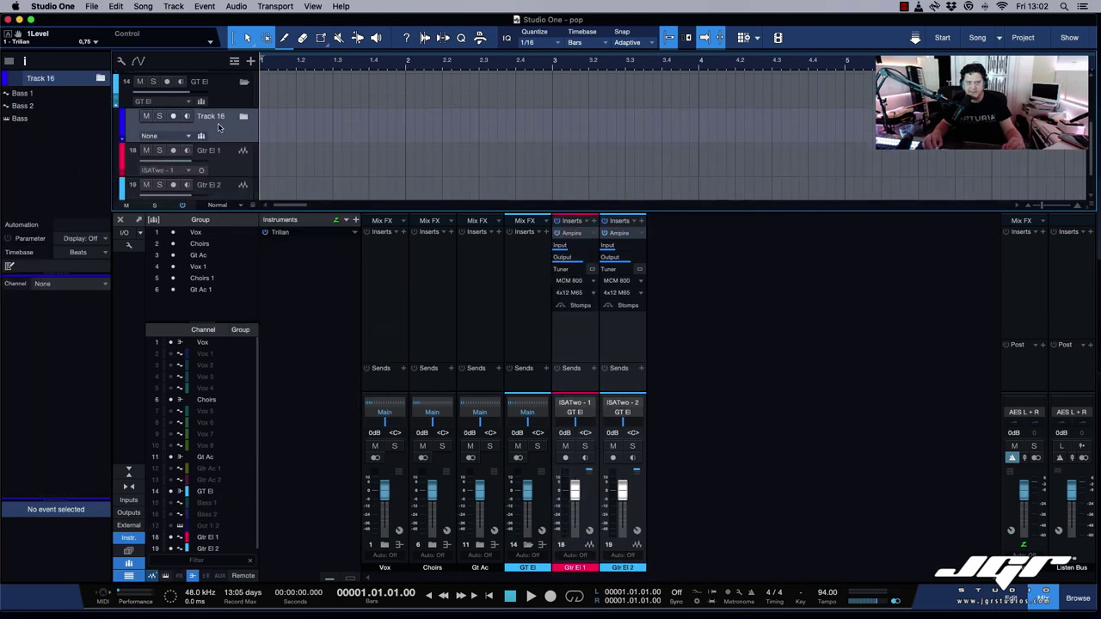
double_click(215, 118)
type("Bass")
key("Return")
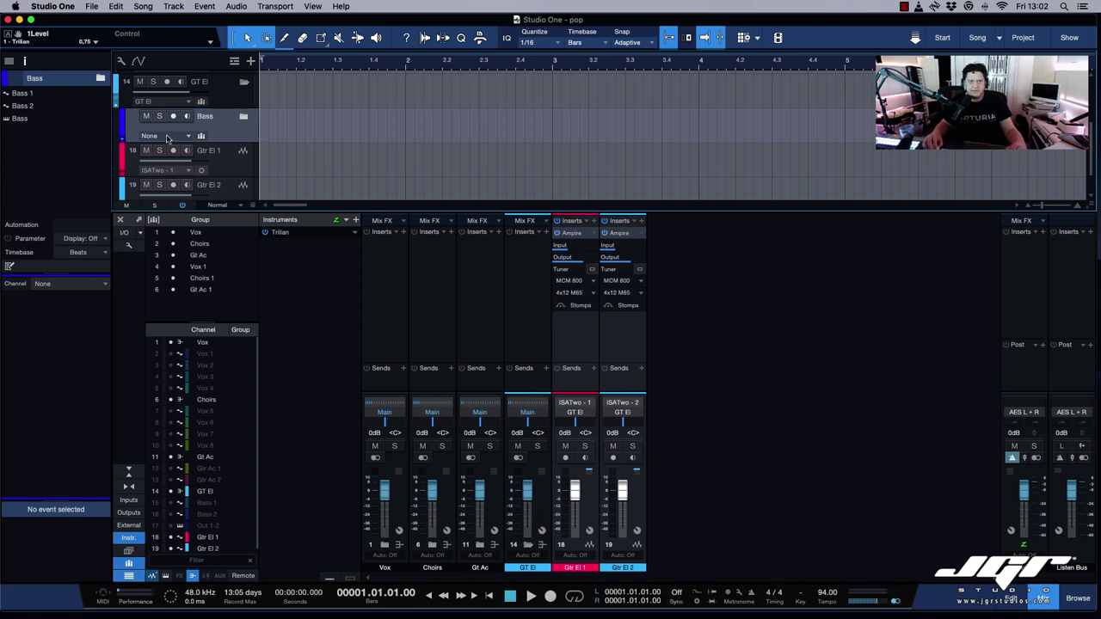
Add a bus channel for the Bass folder.
left_click(168, 138)
scroll(194, 387, "down", 2)
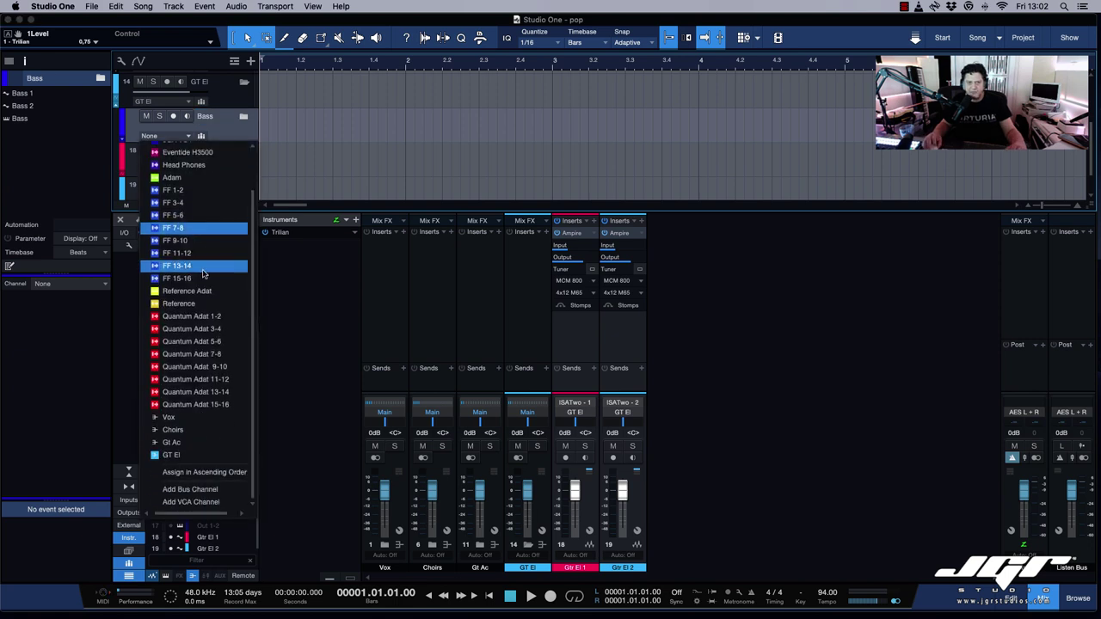
left_click(189, 490)
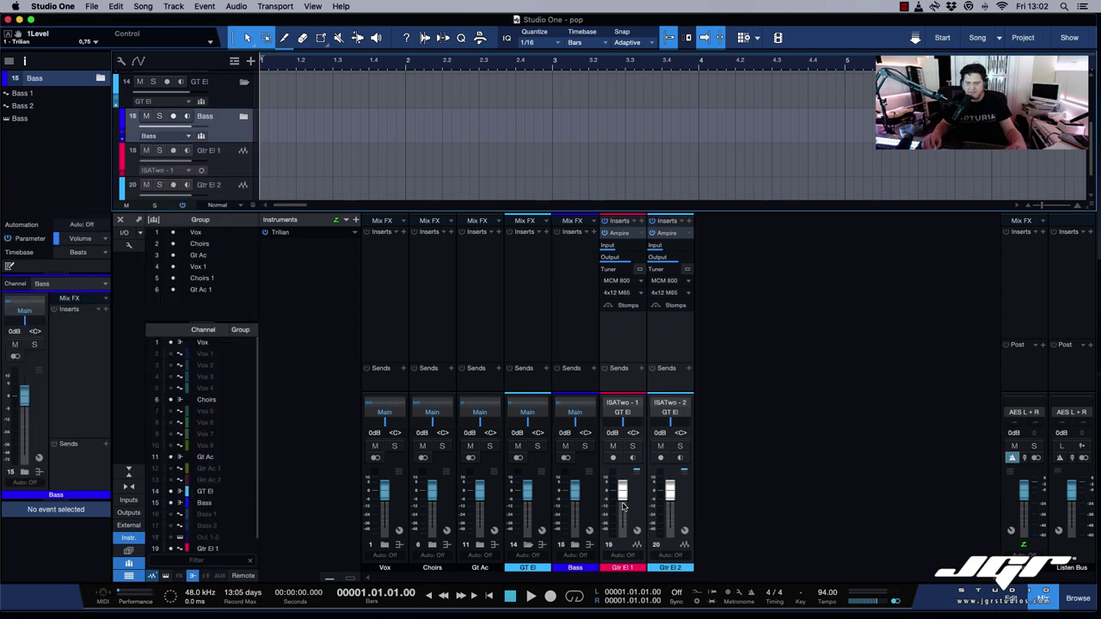
Move the Bass folder out of the GT El folder to the end of the track list and collapse both folders.
left_click(578, 550)
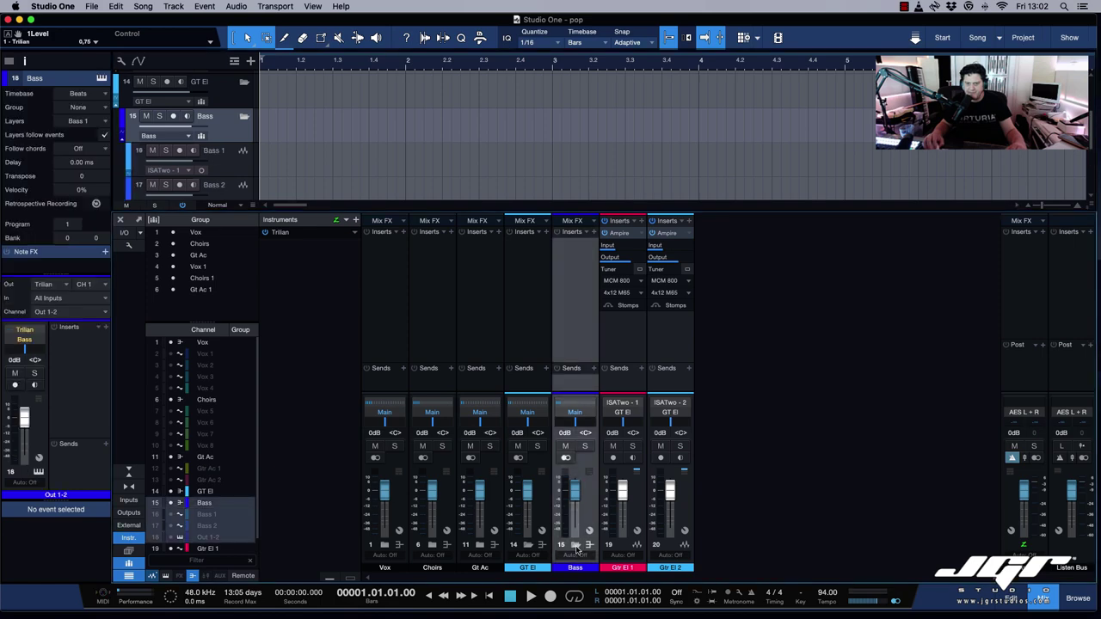
scroll(239, 154, "down", 1)
left_click_drag(231, 97, 227, 178)
scroll(244, 145, "up", 2)
left_click(243, 116)
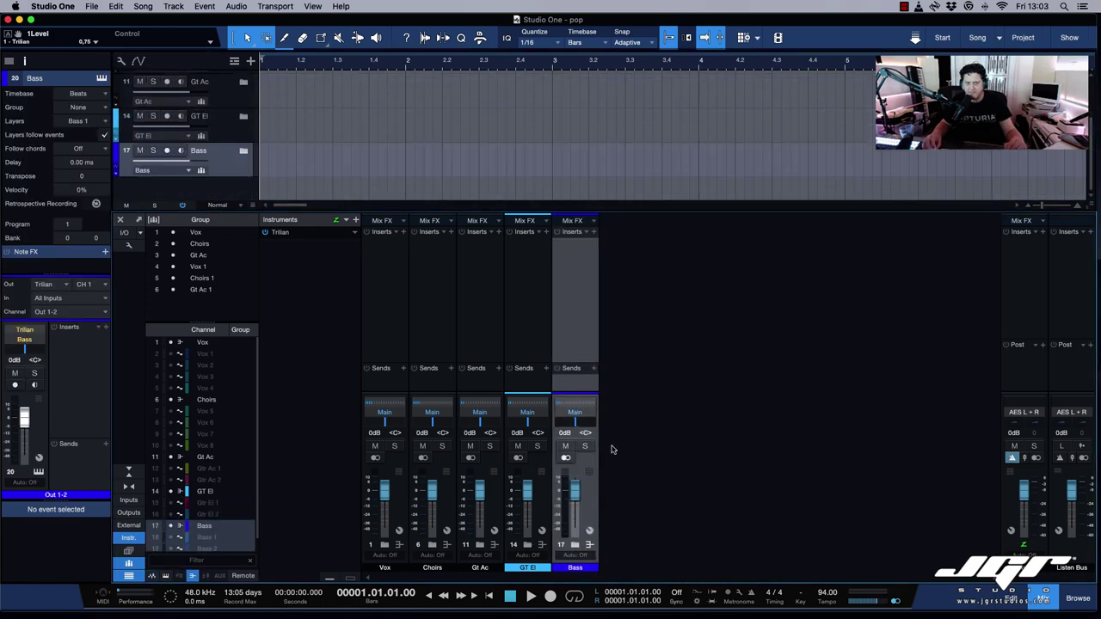
Search the instruments for piano, load Pianoteq 7 and close its editor window without adding a track.
left_click(355, 221)
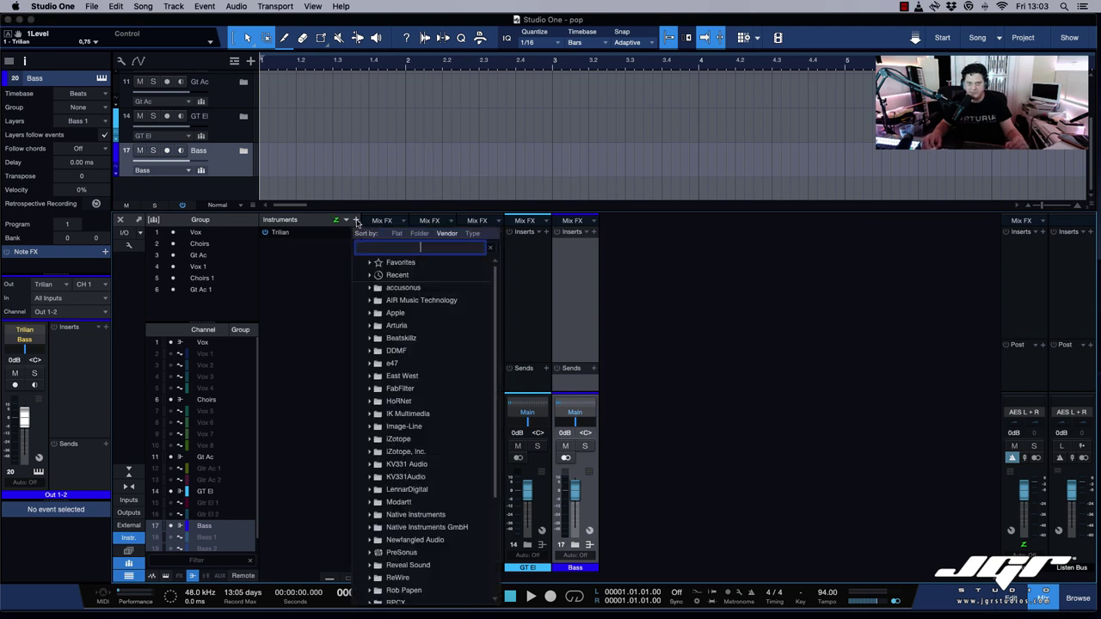
type("pian")
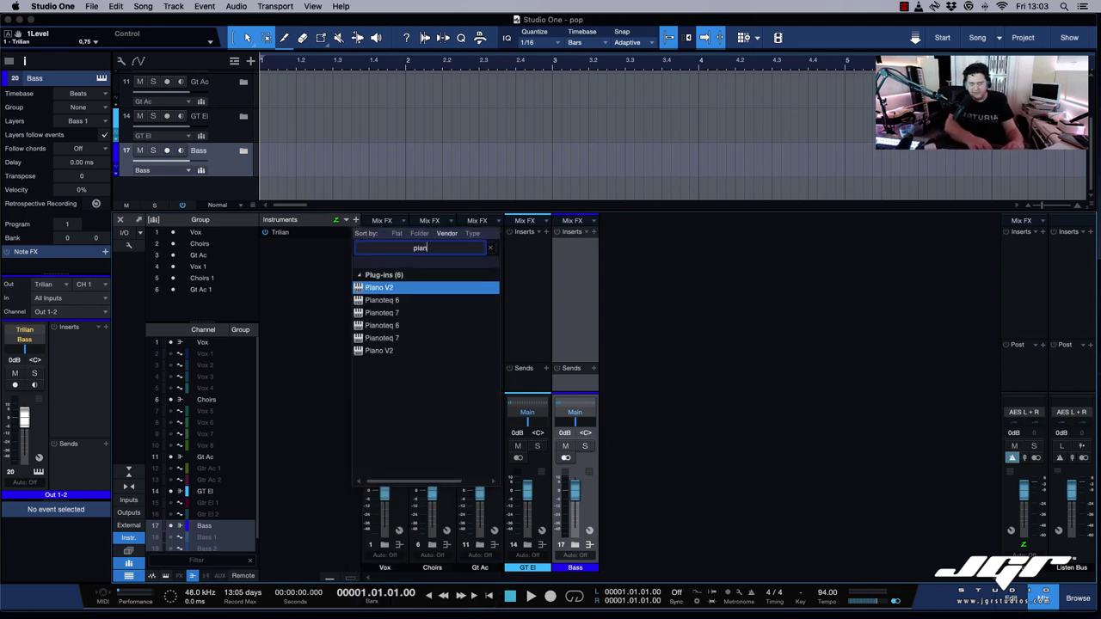
type("o")
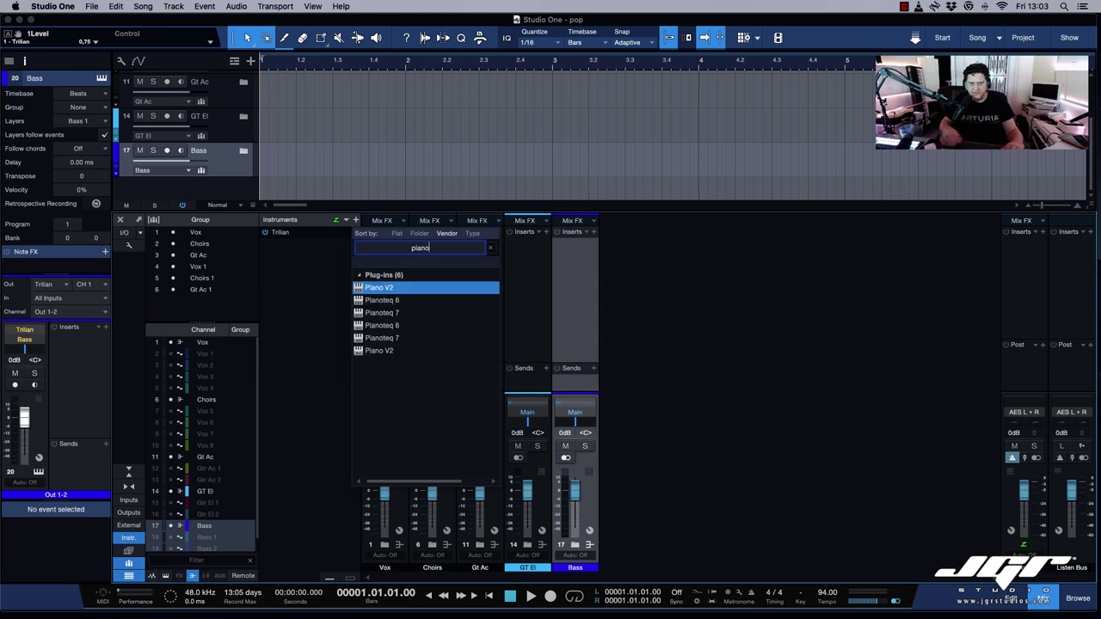
left_click(375, 339)
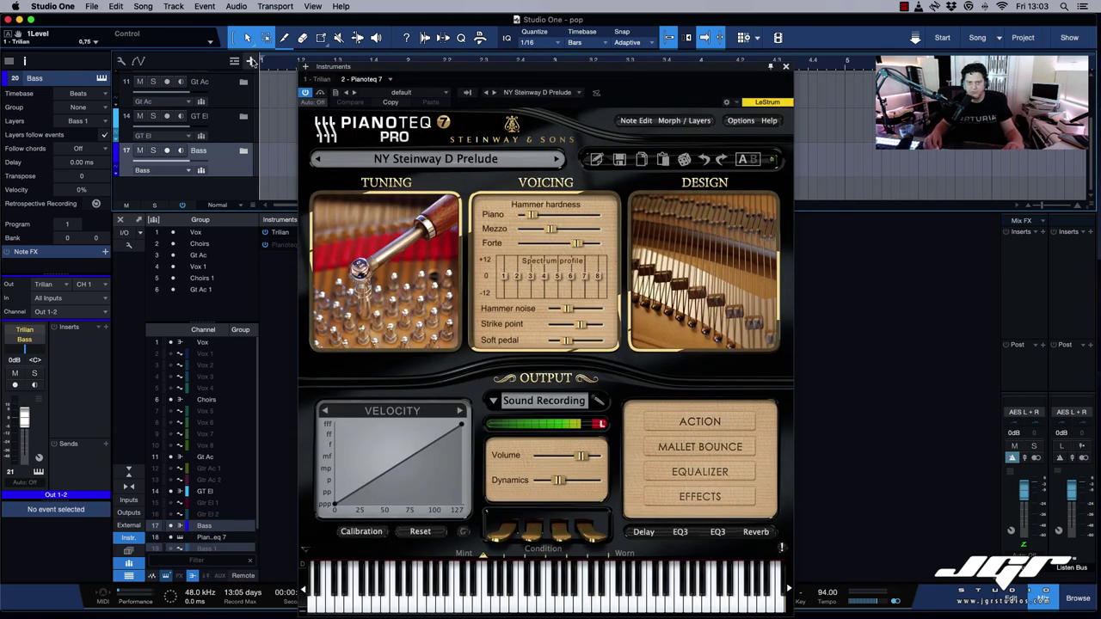
left_click(251, 61)
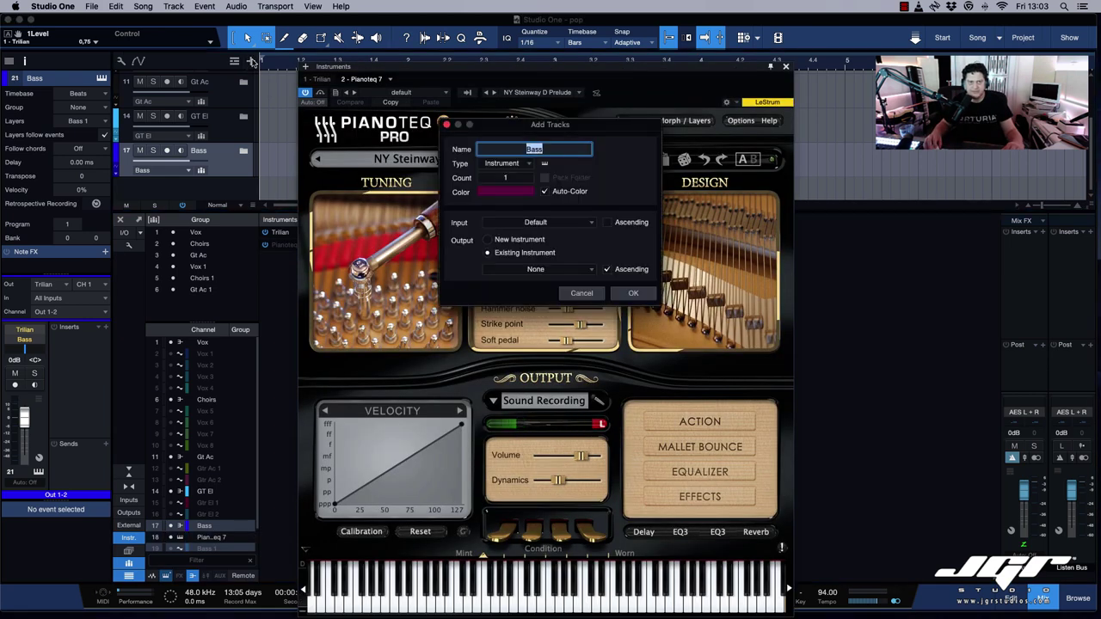
left_click(582, 293)
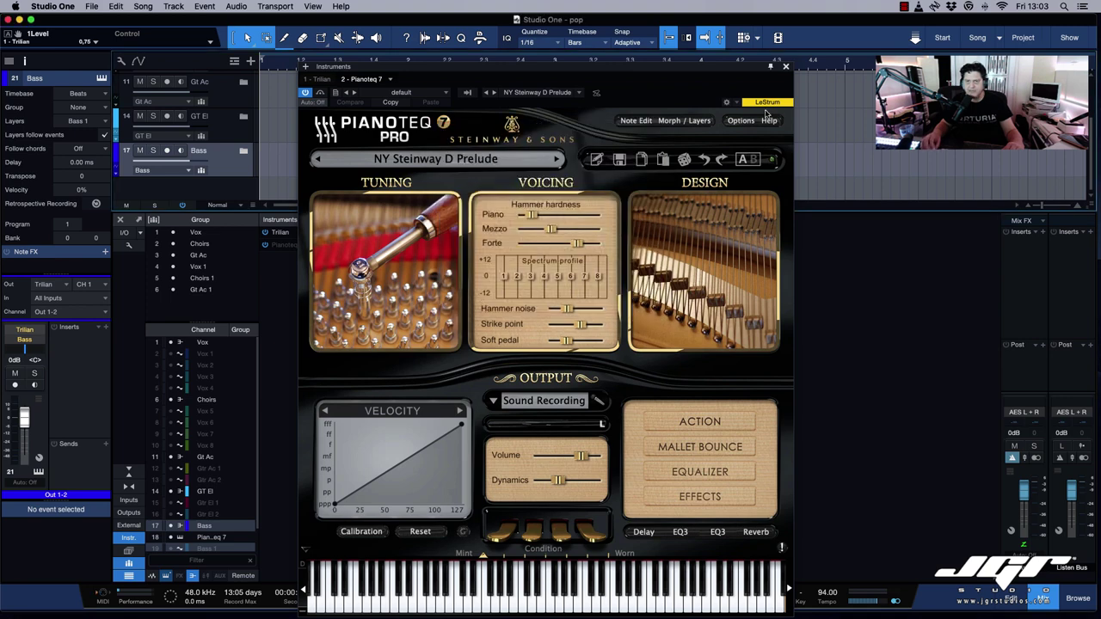
left_click(785, 67)
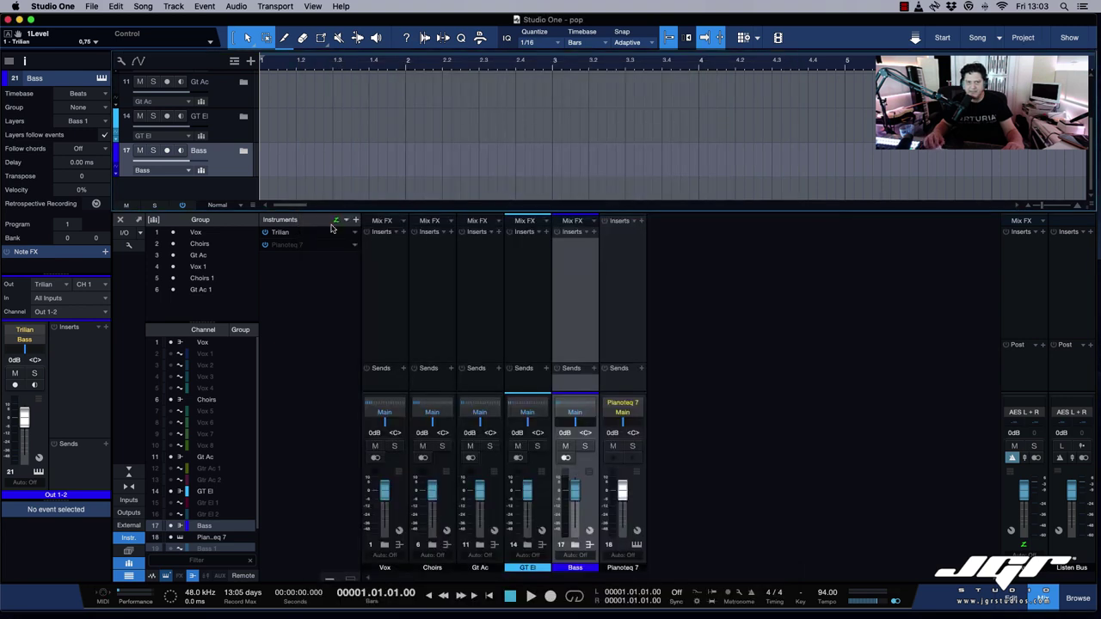
Remove the loaded Pianoteq 7 instrument, add Pianoteq 7 from the Modartt folder as a new instrument track and close its editor window.
right_click(353, 248)
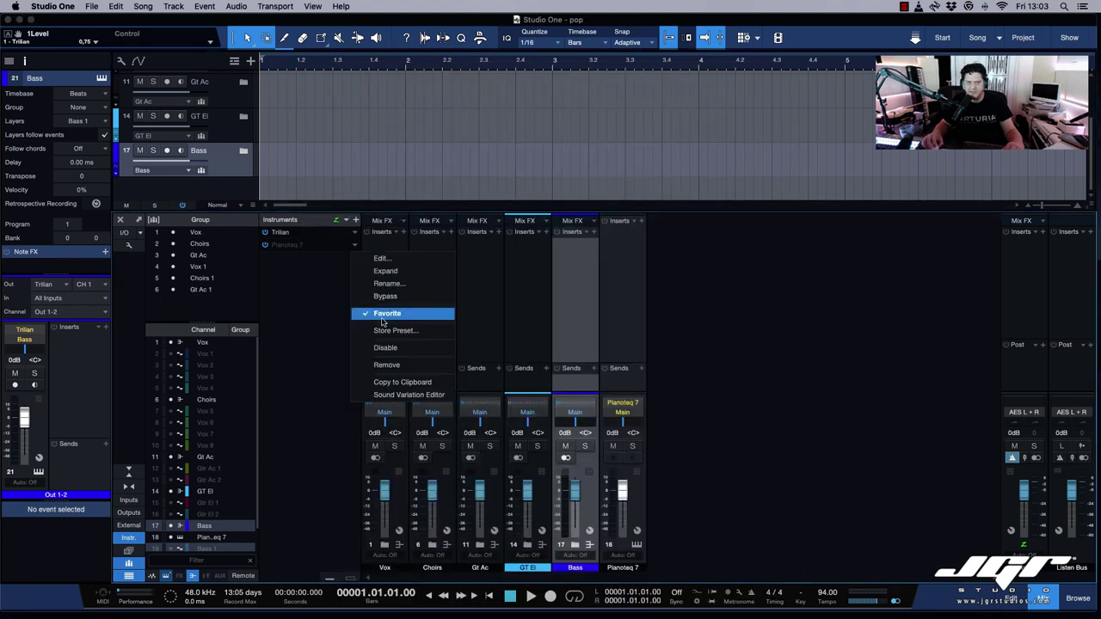
left_click(412, 365)
left_click(1075, 597)
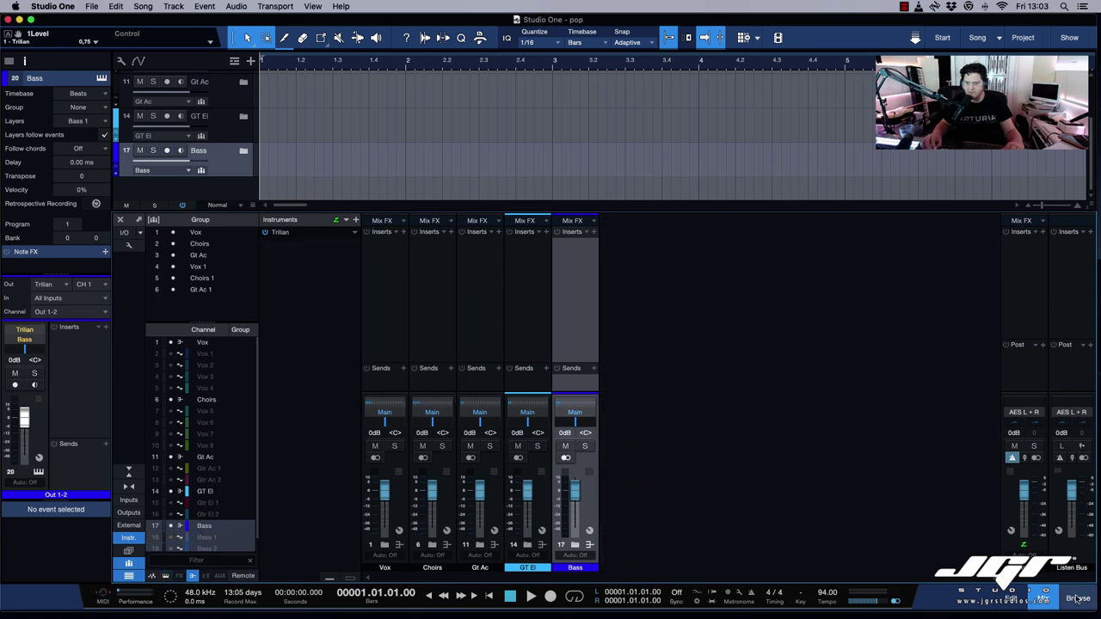
left_click(912, 129)
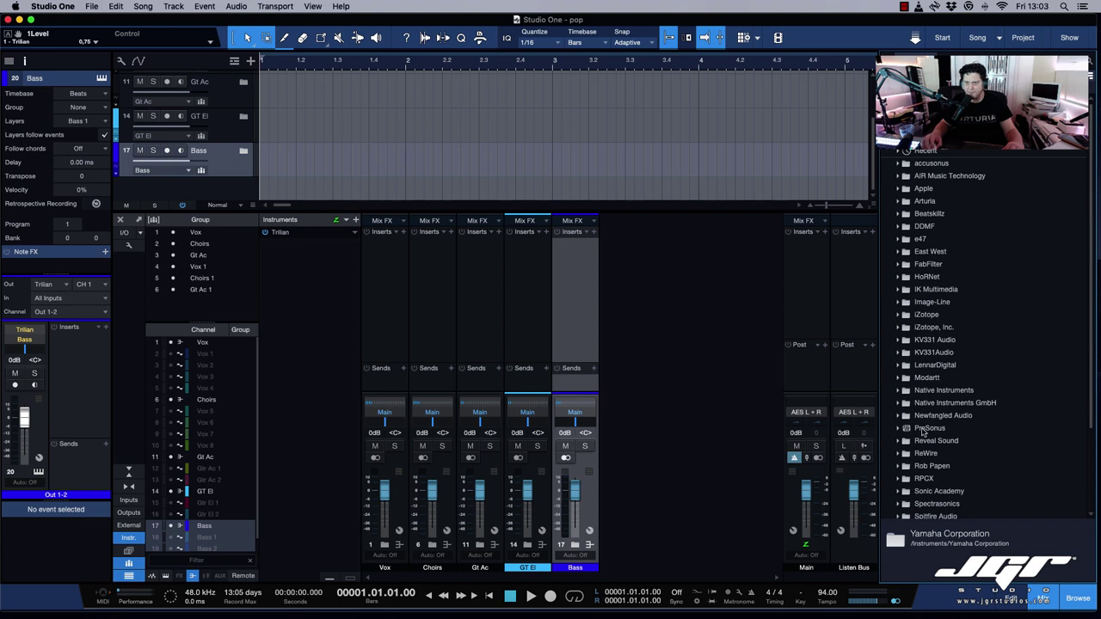
left_click(897, 376)
scroll(937, 387, "down", 3)
left_click(942, 394)
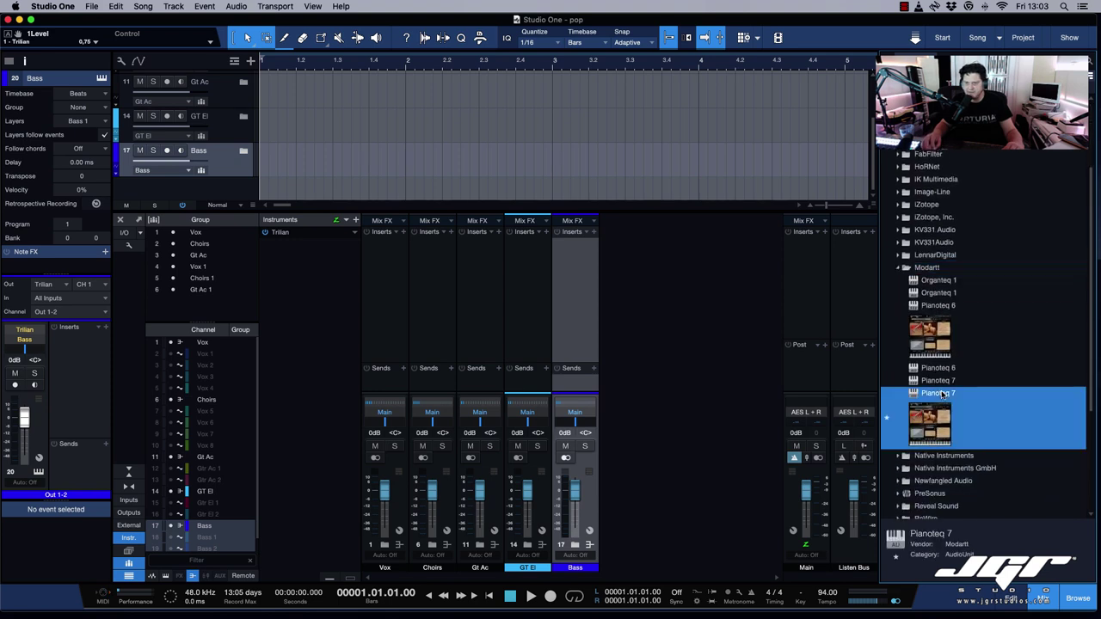
left_click_drag(919, 394, 386, 187)
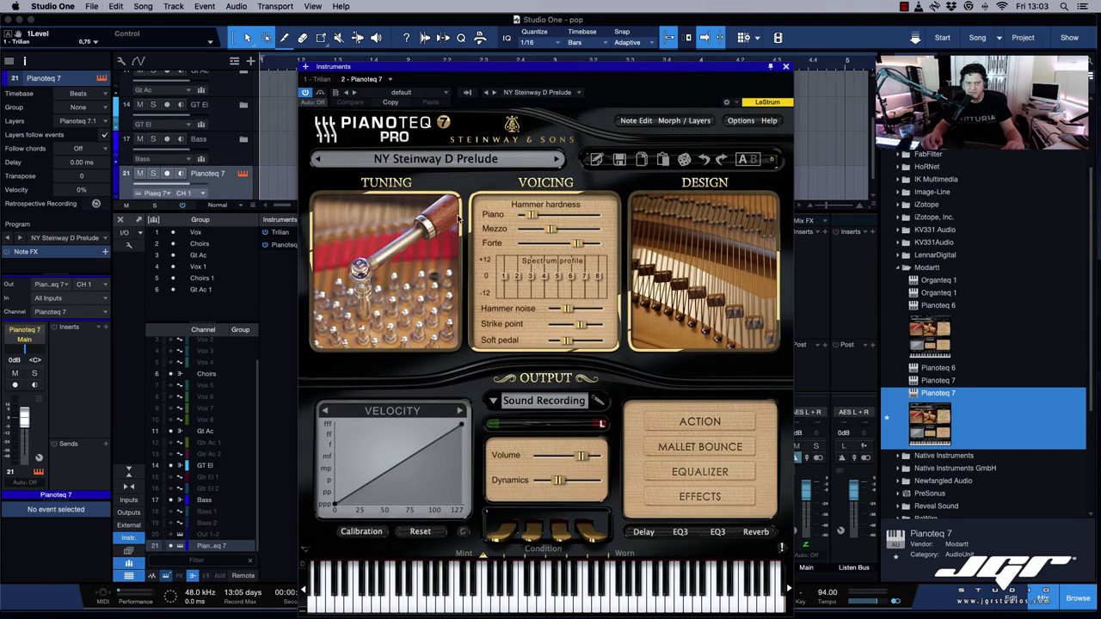
left_click(785, 67)
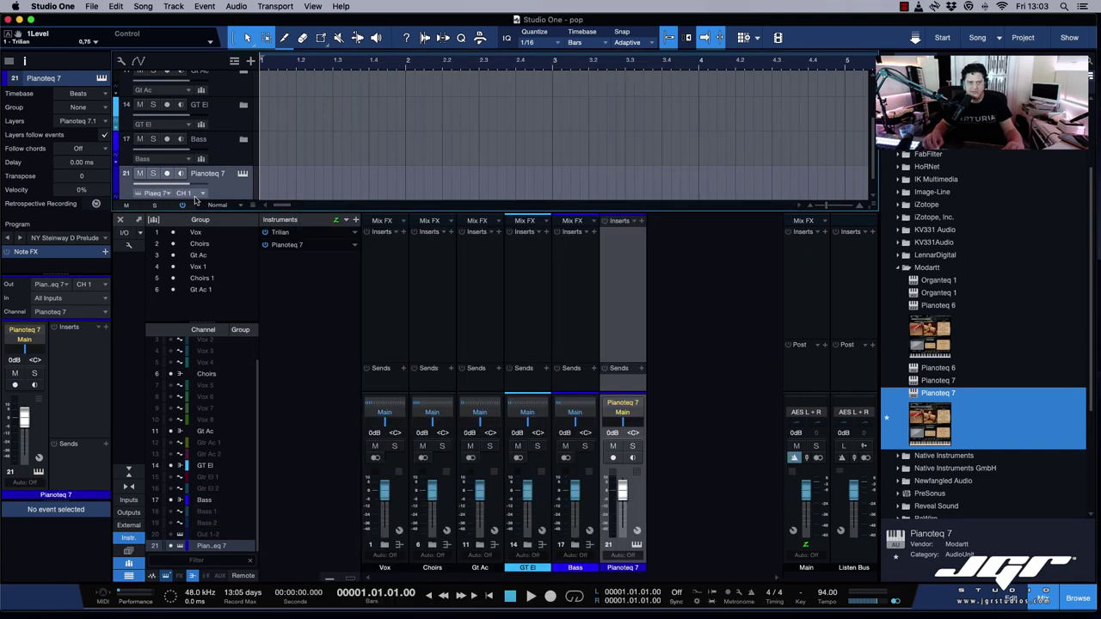
Duplicate the Pianoteq 7 track and pack both piano tracks into a folder.
right_click(229, 169)
left_click(280, 249)
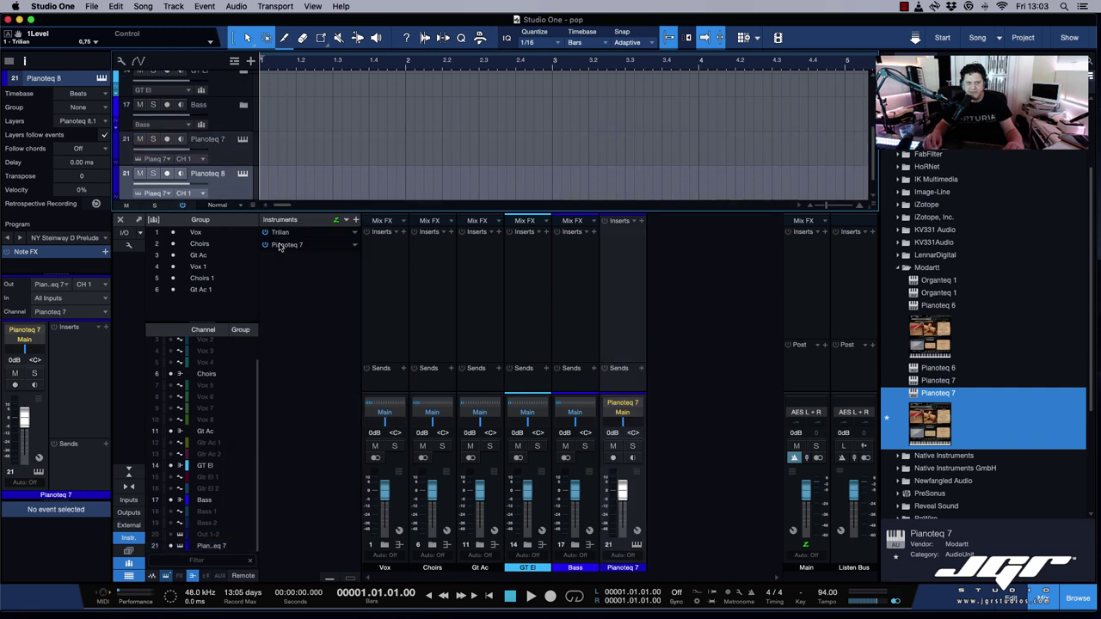
right_click(222, 161)
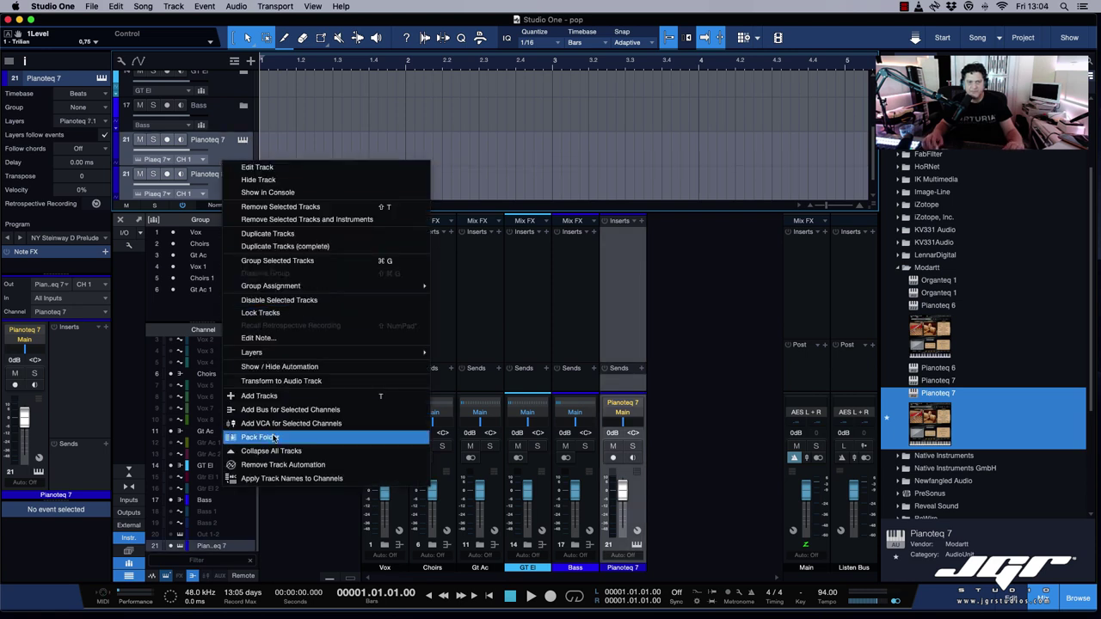
left_click(258, 437)
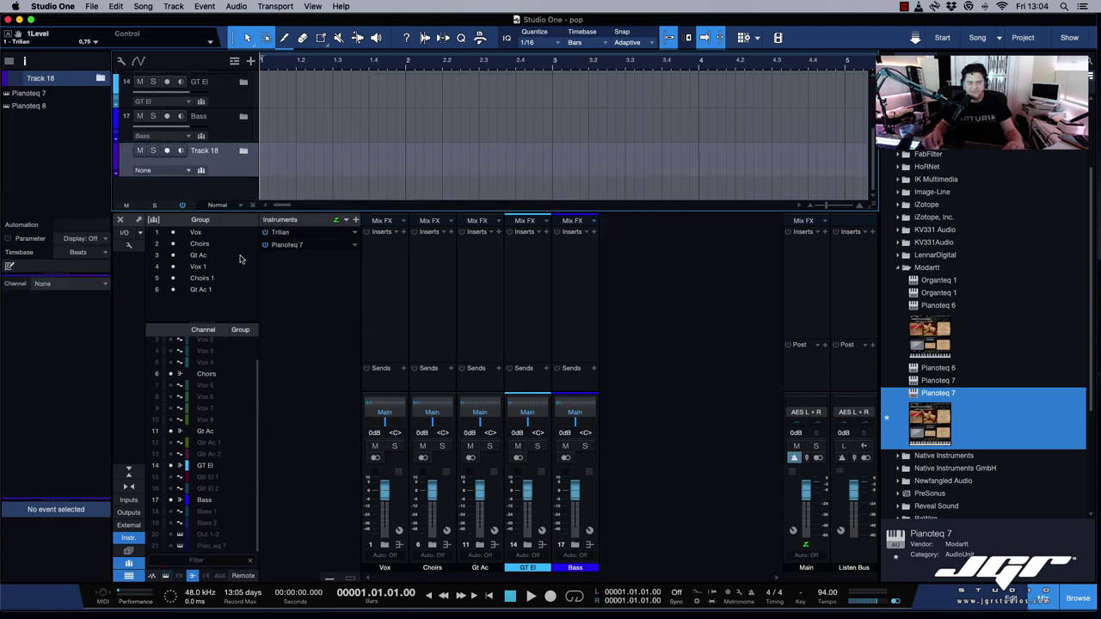
Rename the new folder Piano and add a bus channel for it.
double_click(215, 153)
type("Piano")
key("Return")
left_click(187, 169)
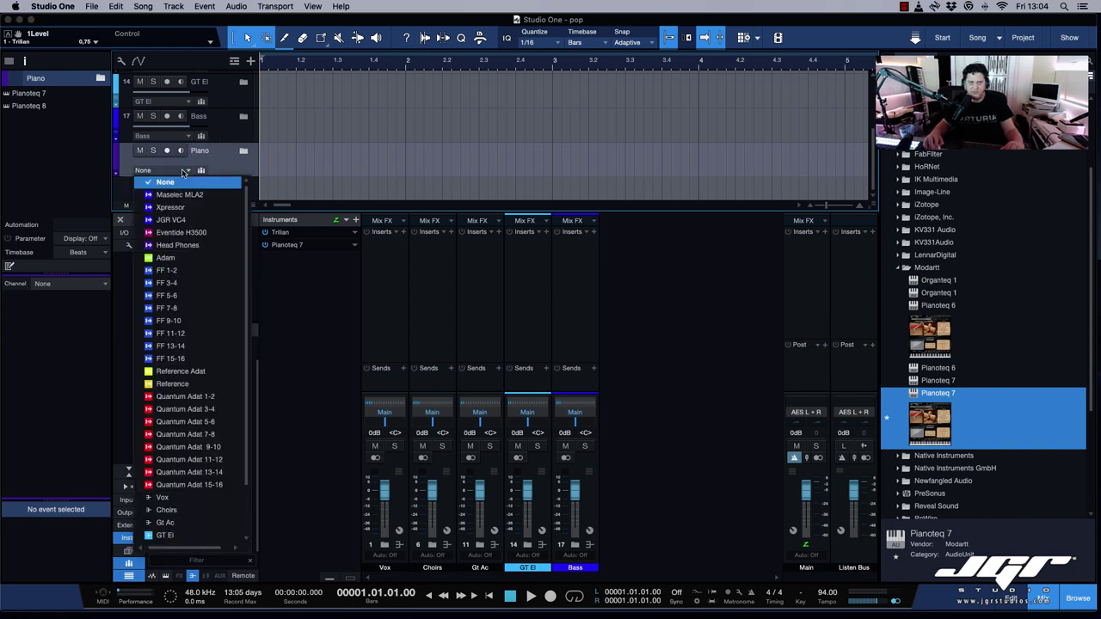
scroll(226, 486, "down", 2)
left_click(199, 523)
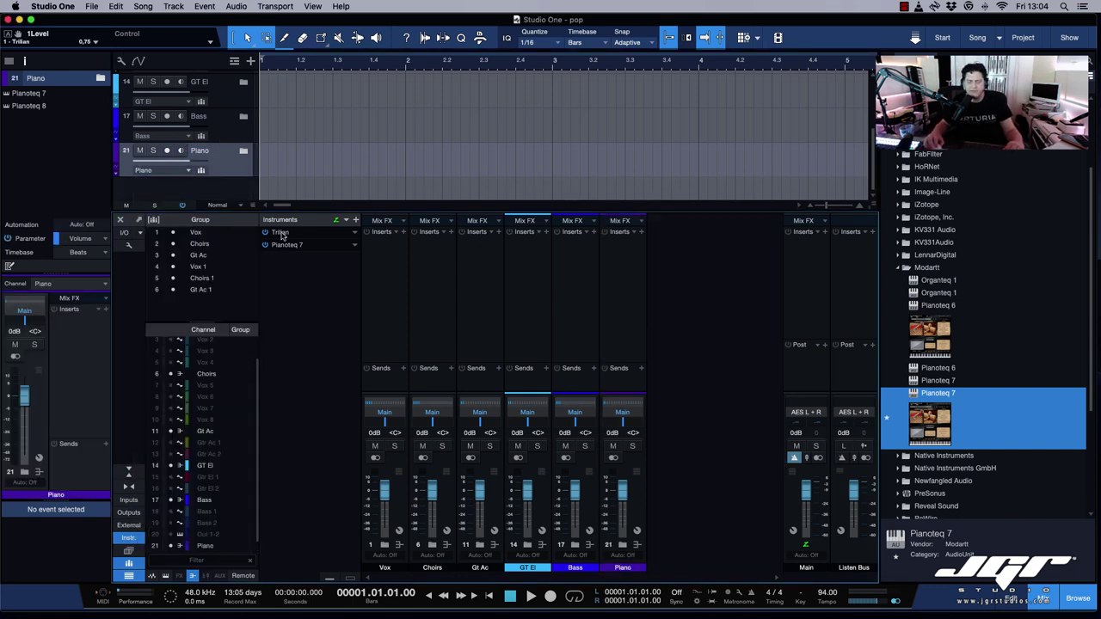
Add Impact from the PreSonus instruments as a new instrument track after the Piano folder.
left_click(900, 268)
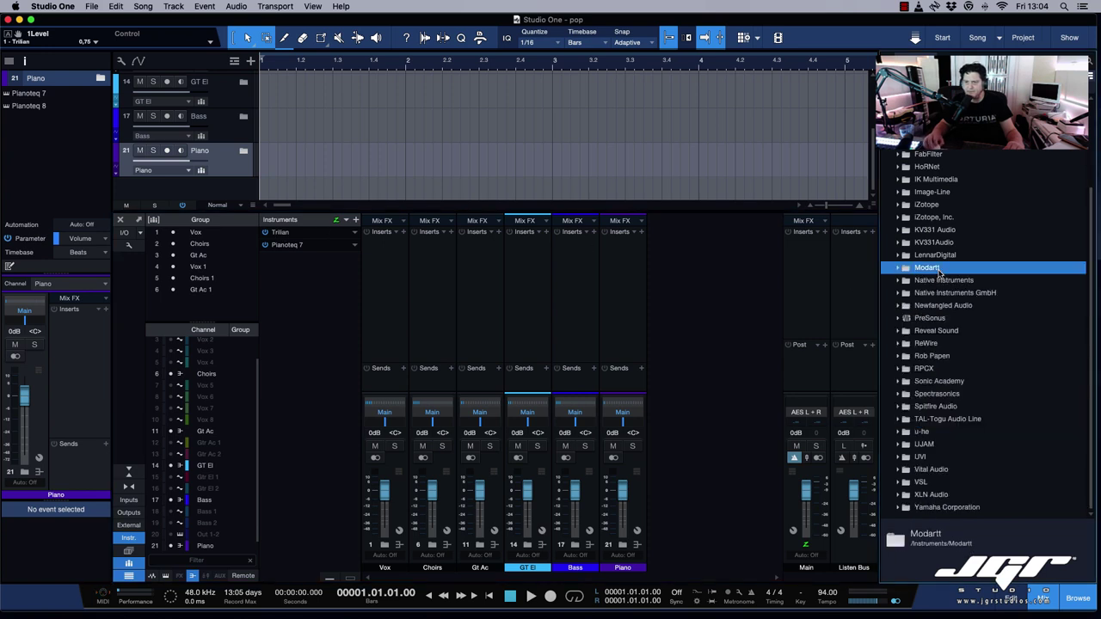
scroll(940, 272, "up", 1)
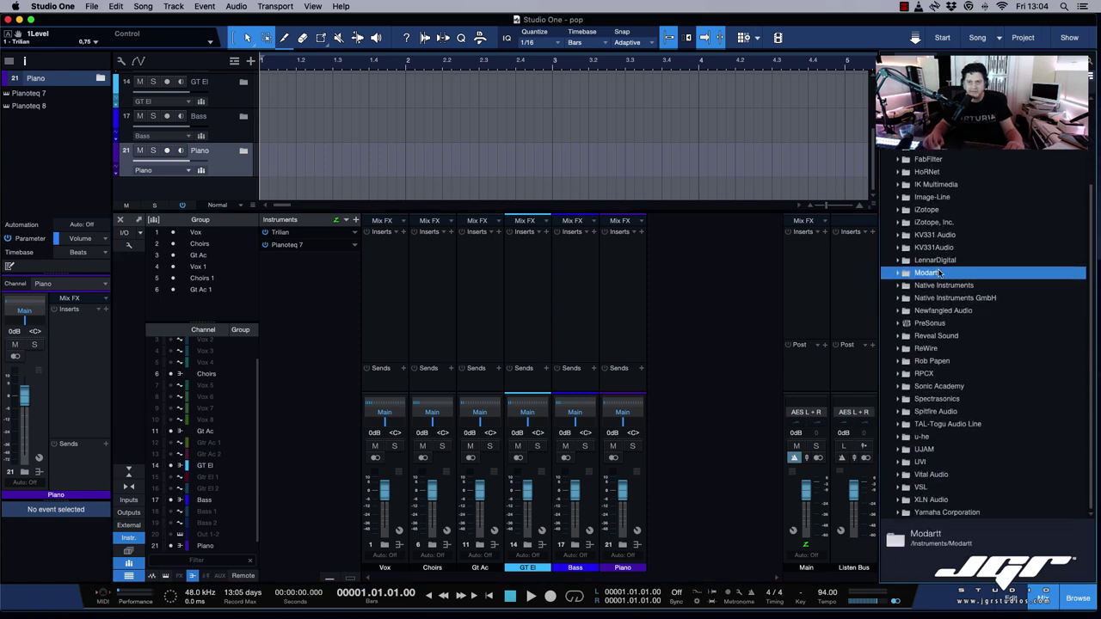
scroll(940, 272, "up", 3)
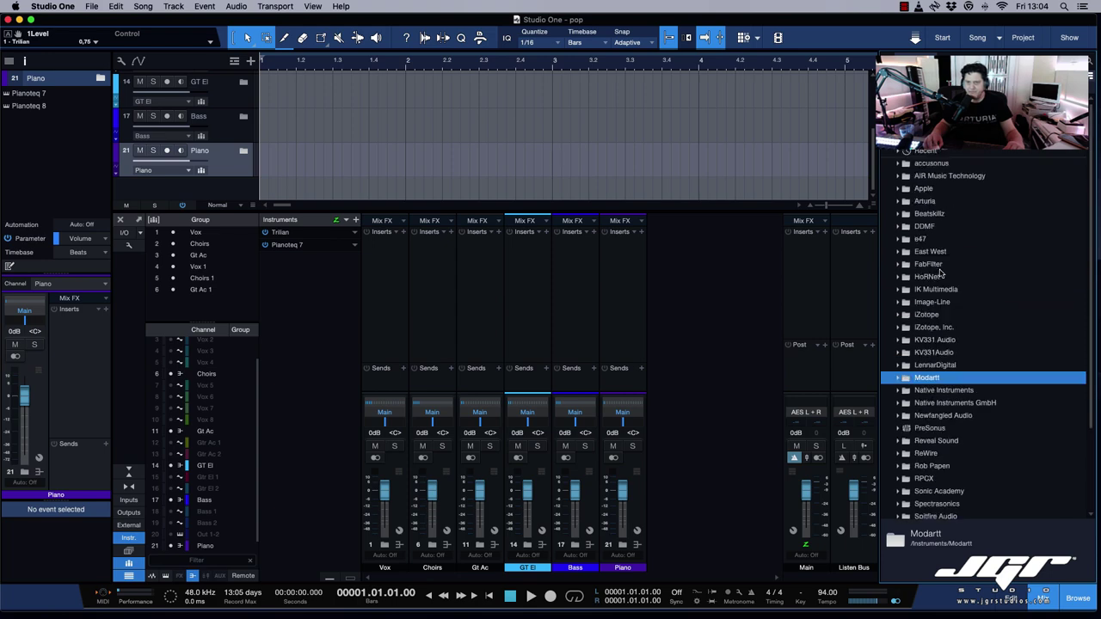
scroll(944, 251, "down", 3)
left_click(929, 323)
left_click_drag(934, 377, 607, 293)
left_click(903, 325)
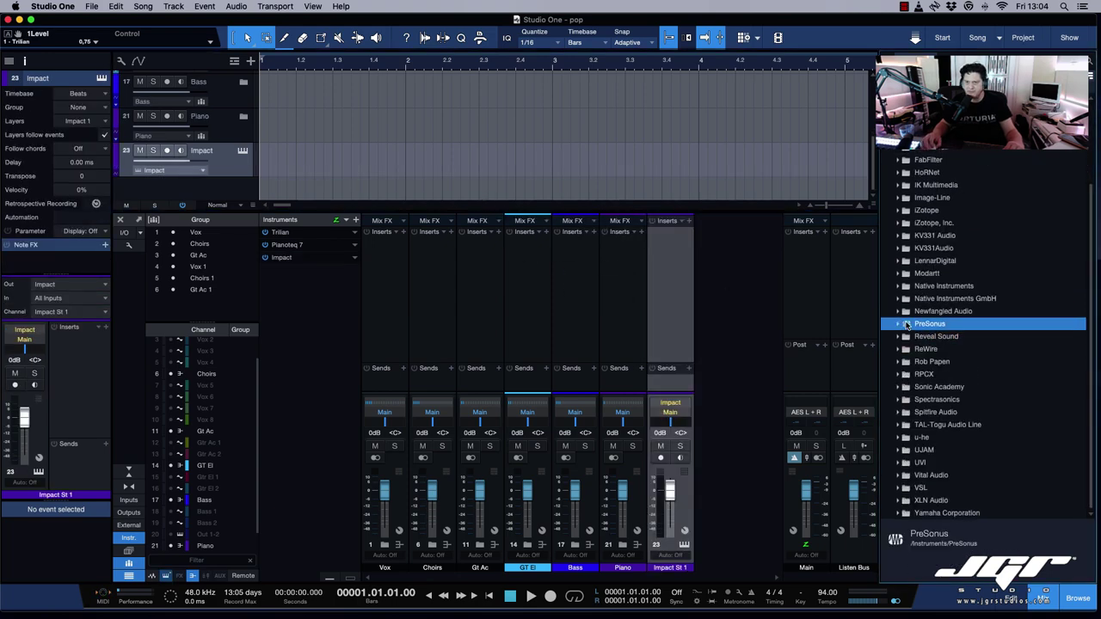
Add Kick 2 from the Sonic Academy instruments as a new track and close its editor window.
left_click(897, 391)
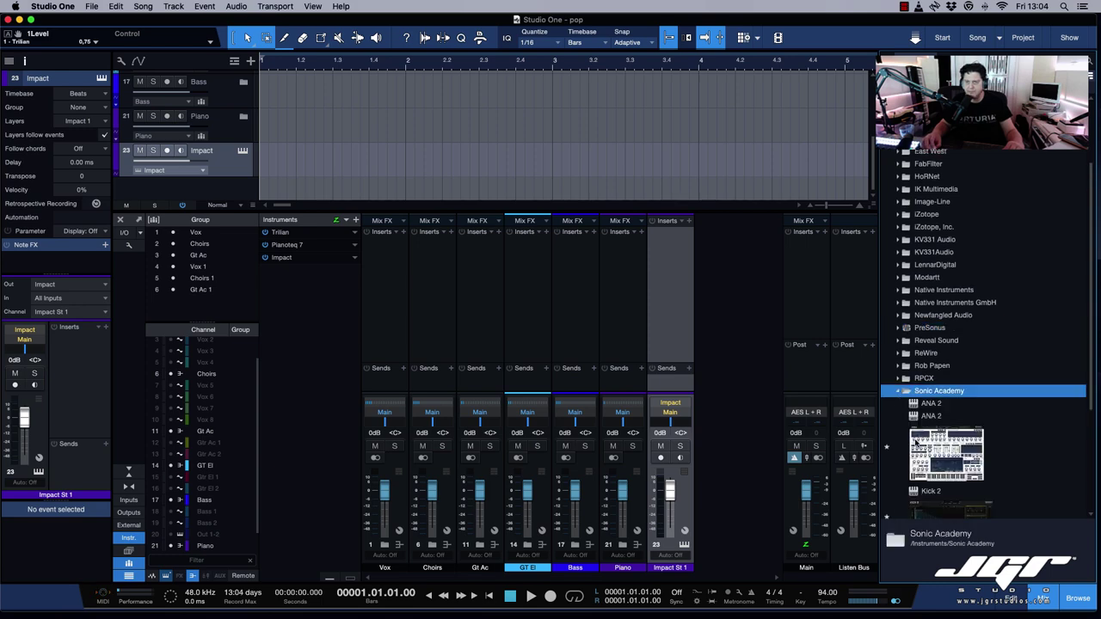
scroll(917, 441, "down", 3)
left_click_drag(762, 342, 899, 277)
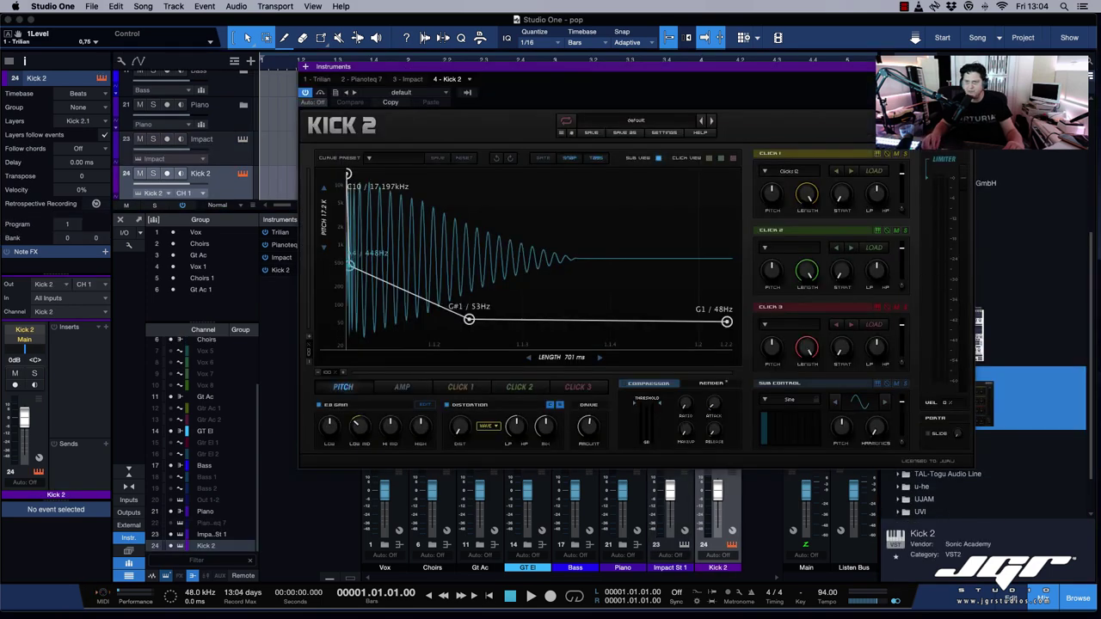
key("super+w")
left_click(900, 274)
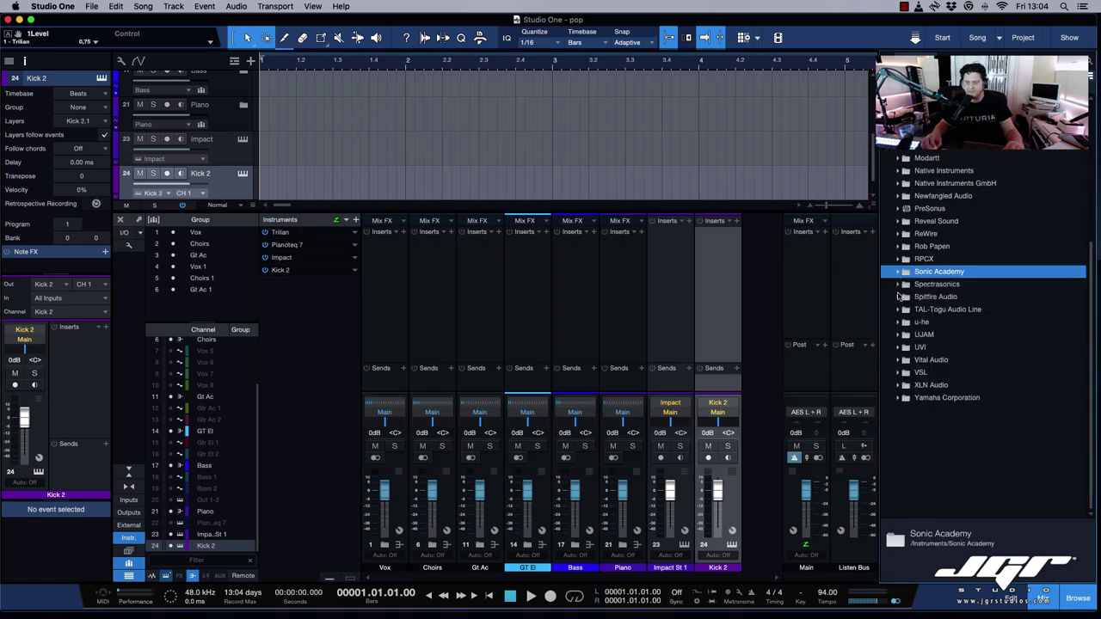
Add Addictive Drums 2 from the XLN Audio instruments as a new track below Kick 2.
scroll(899, 296, "up", 2)
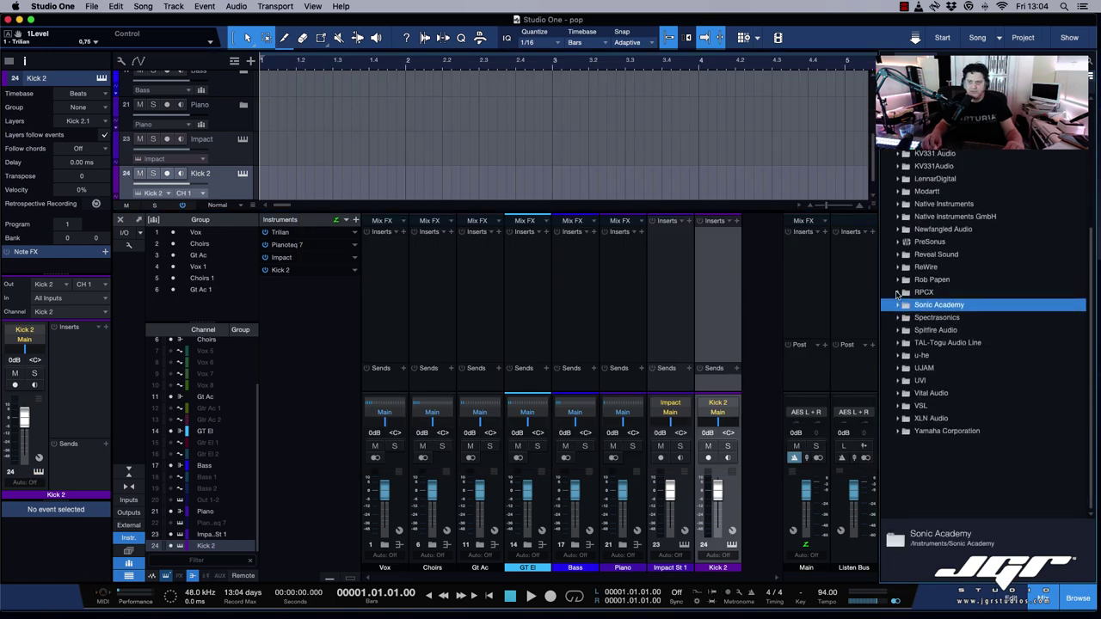
scroll(898, 296, "up", 2)
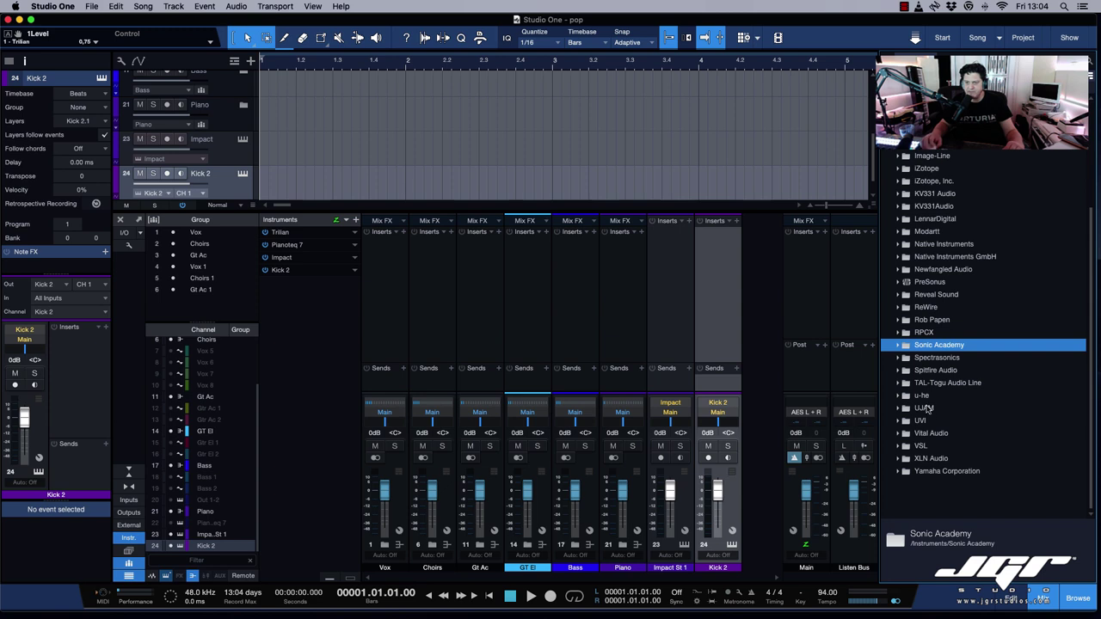
left_click(899, 464)
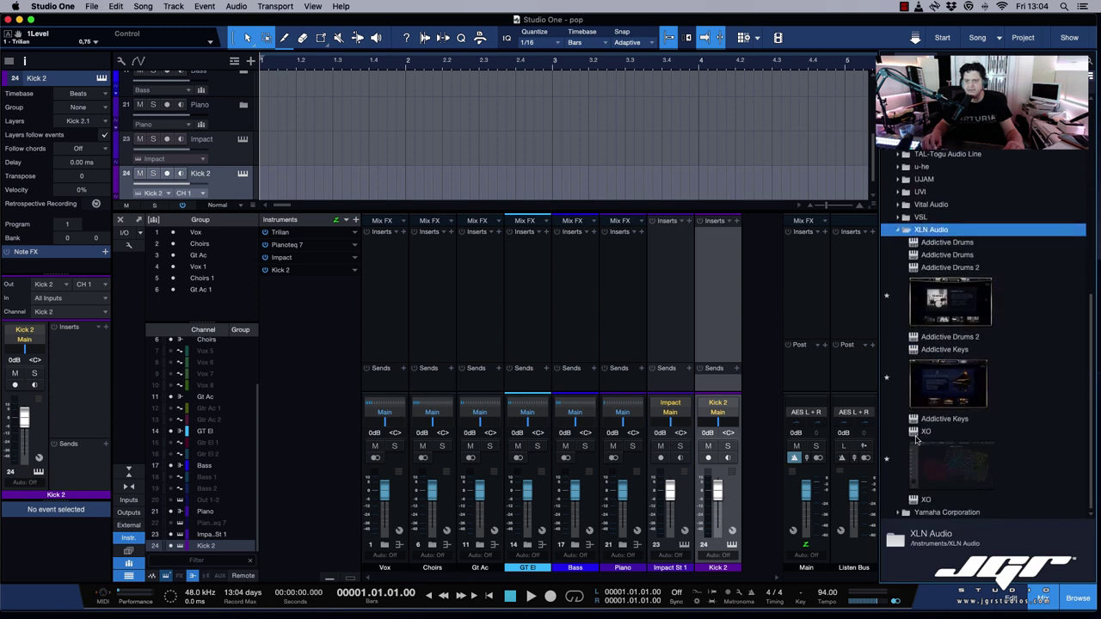
scroll(694, 145, "down", 1)
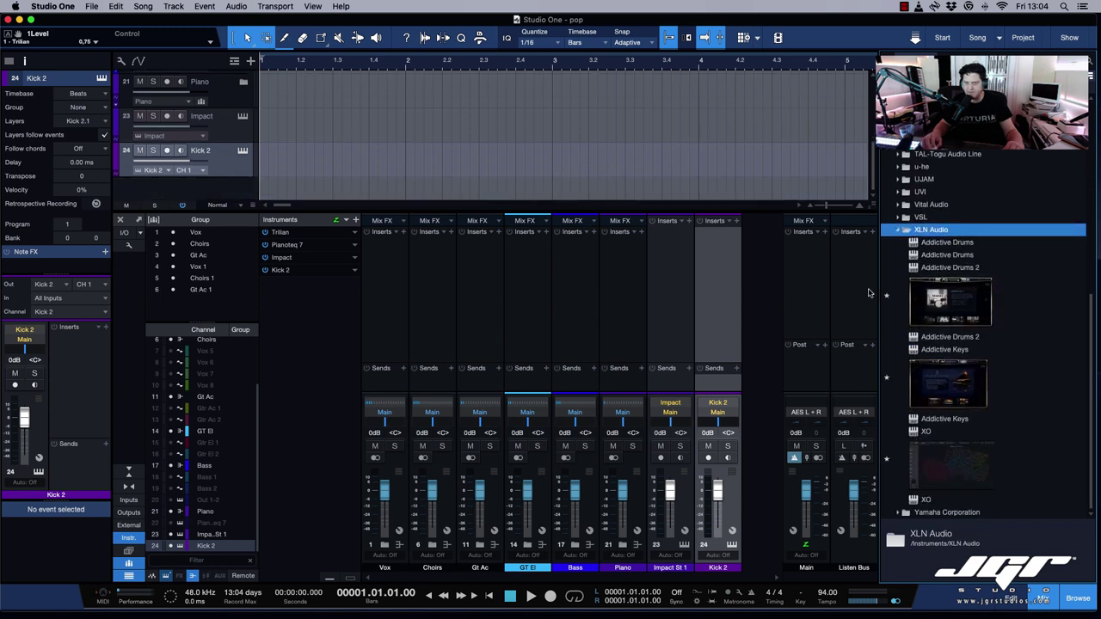
left_click(929, 320)
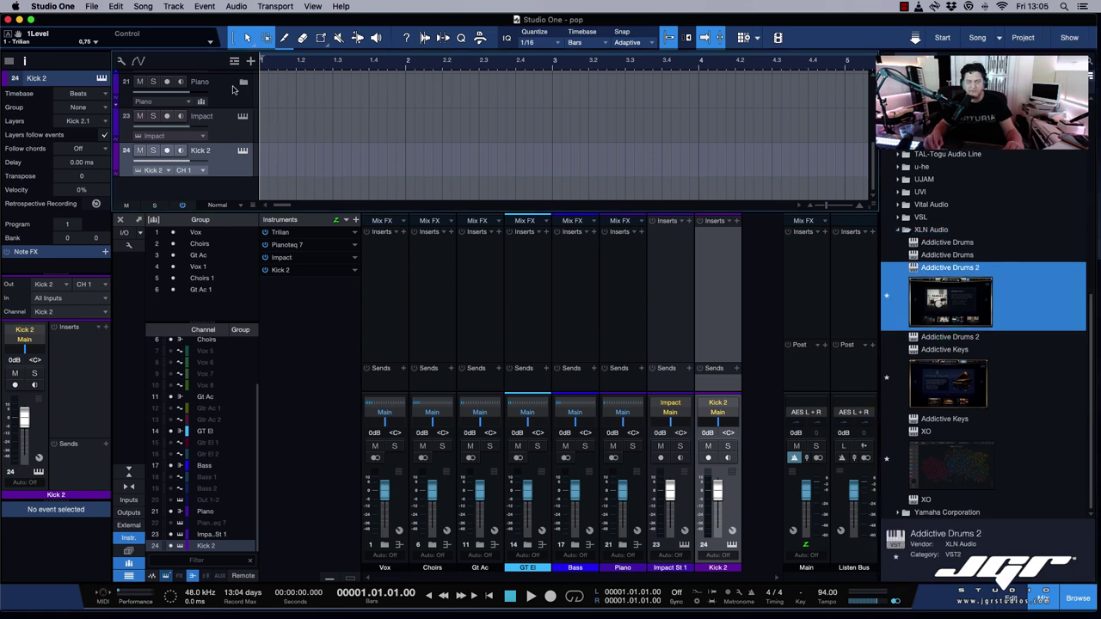
scroll(332, 122, "down", 1)
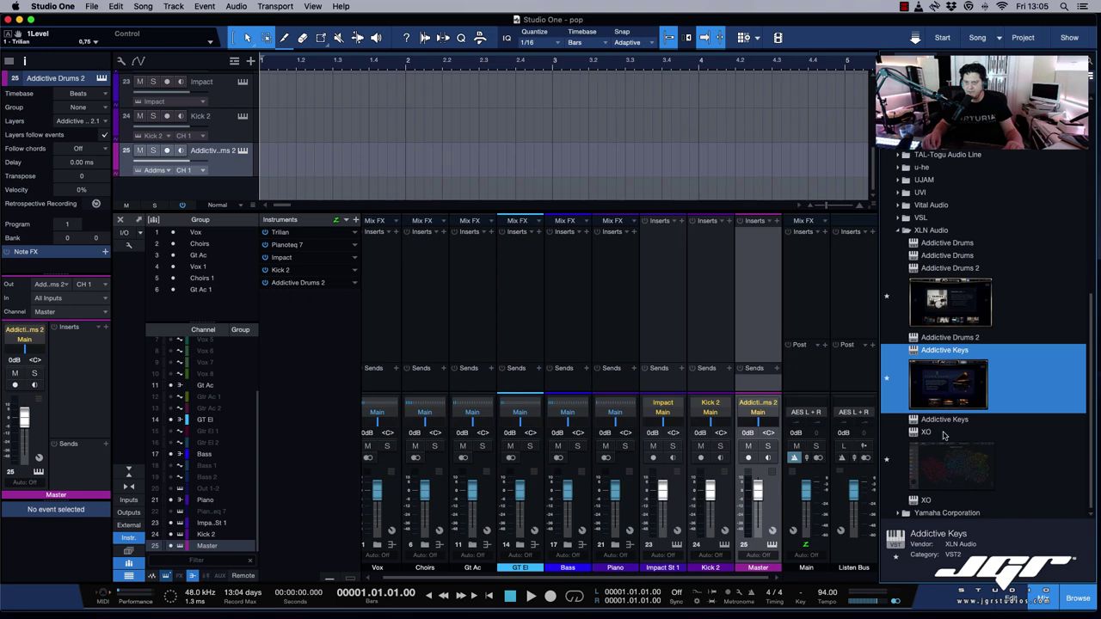
Add an Addictive Keys instrument track, place it inside the Piano folder and collapse that folder.
left_click_drag(946, 379, 298, 191)
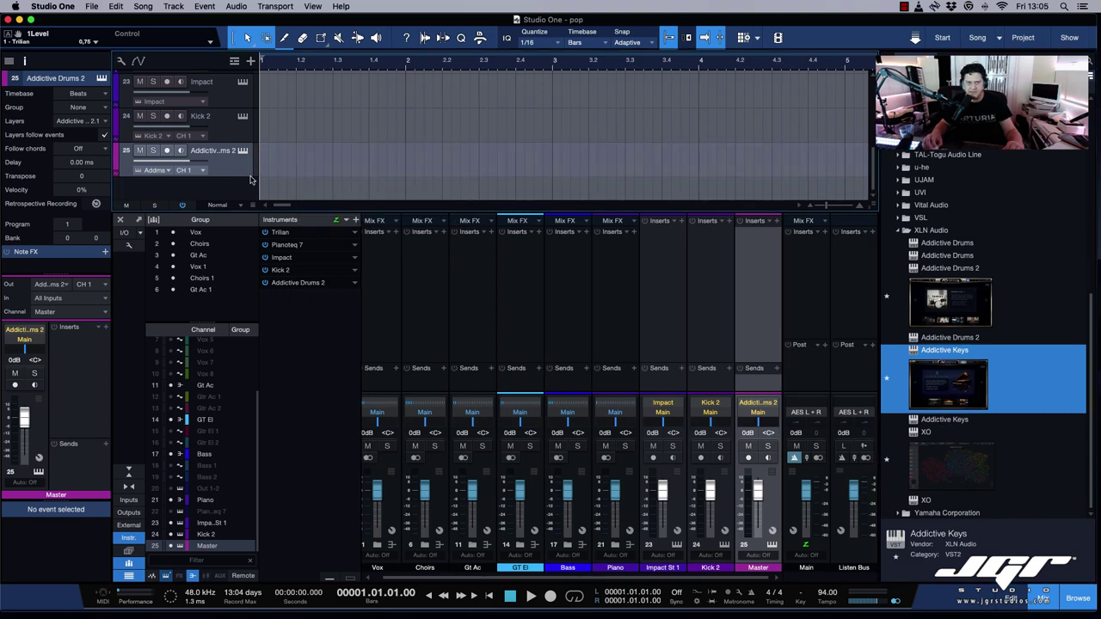
left_click_drag(230, 288, 229, 155)
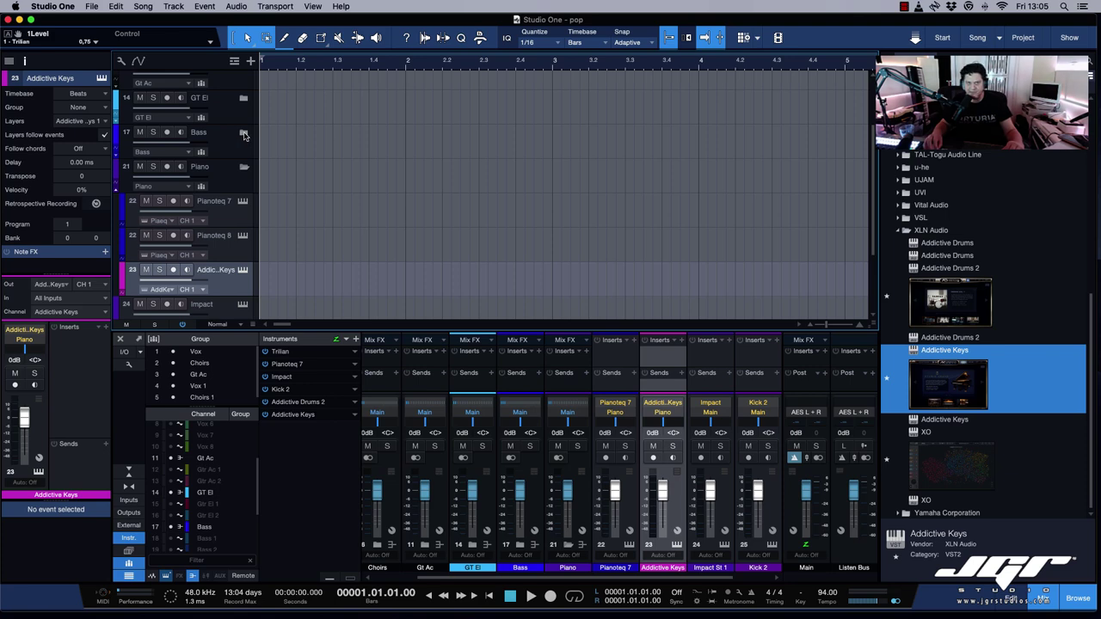
left_click(244, 135)
Pack the Impact, Kick 2 and Addictive Drums 2 tracks into a folder and name it Drums.
left_click(237, 240)
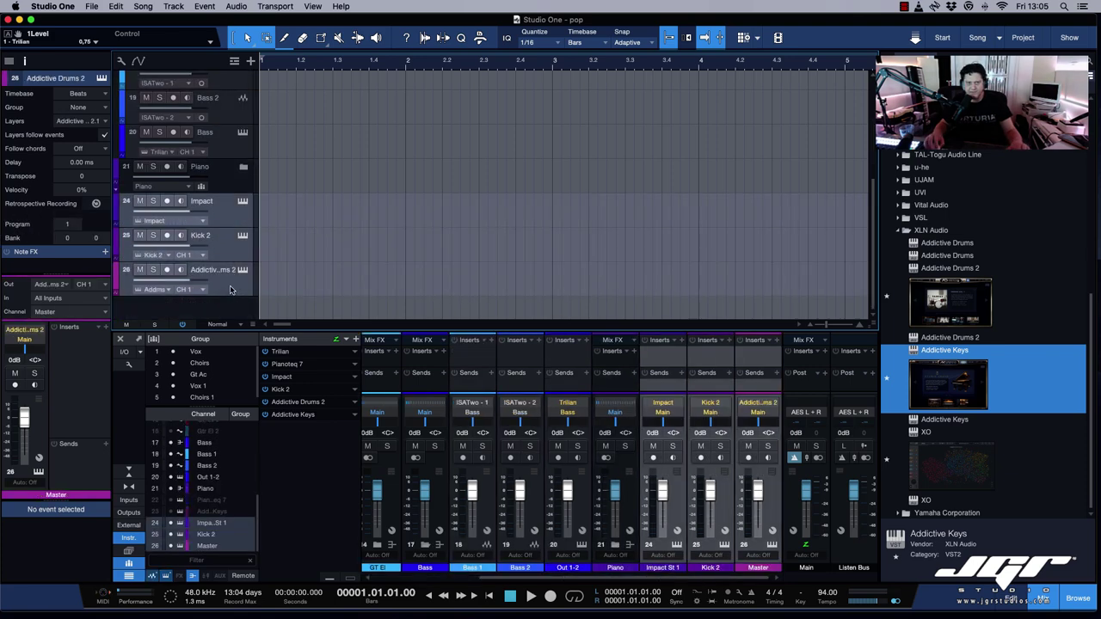
right_click(220, 287)
left_click(258, 560)
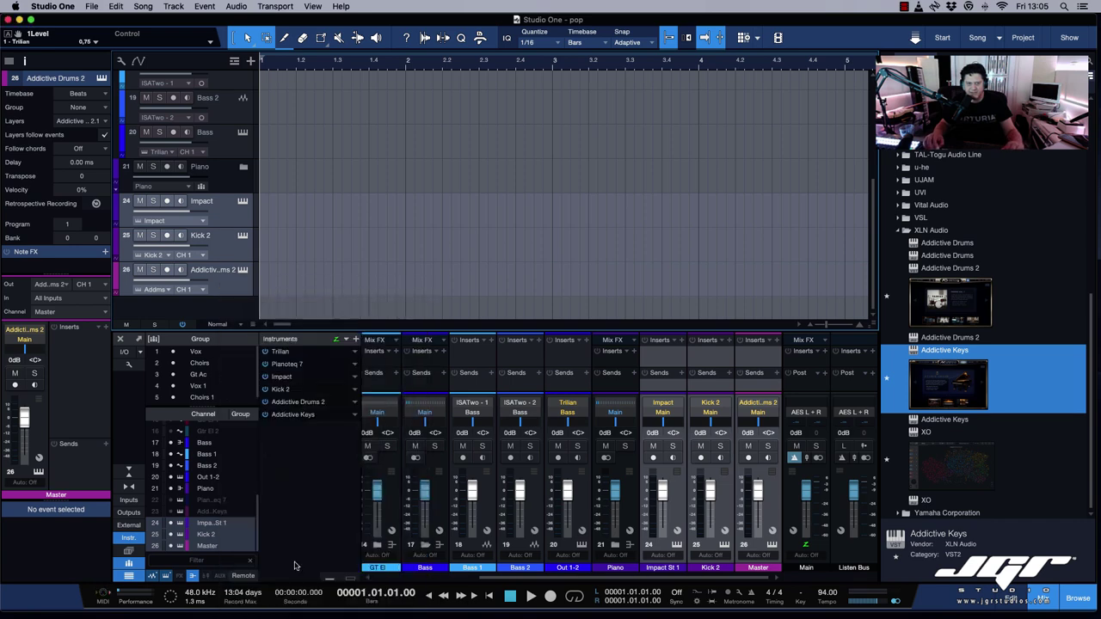
double_click(206, 273)
type("Drums")
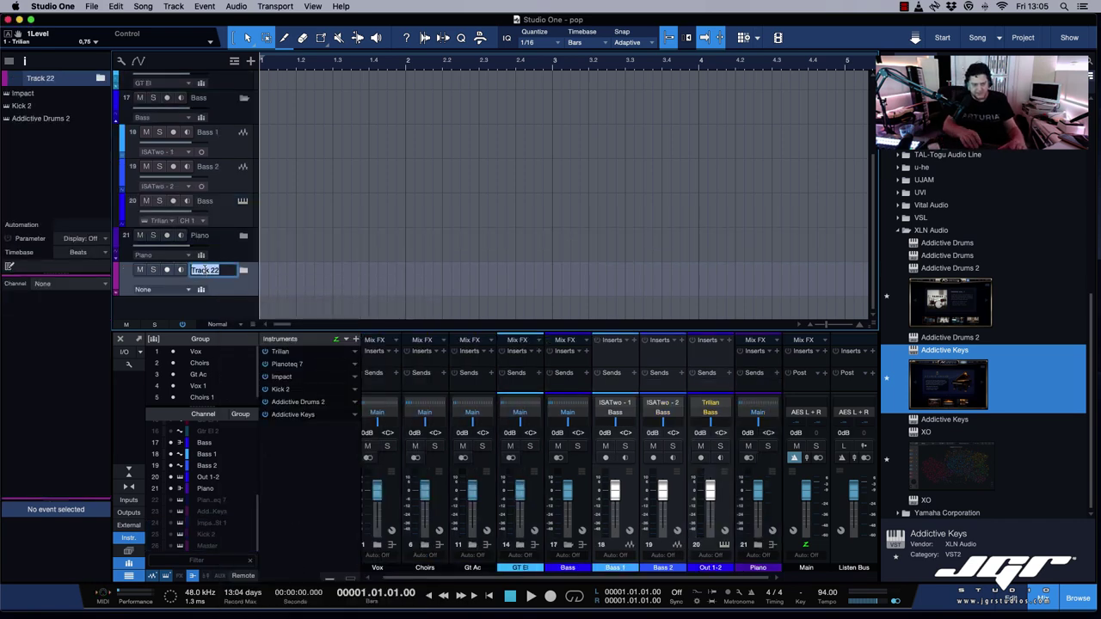
key("Return")
Add a bus channel for the Drums folder and hide the browser.
left_click(191, 290)
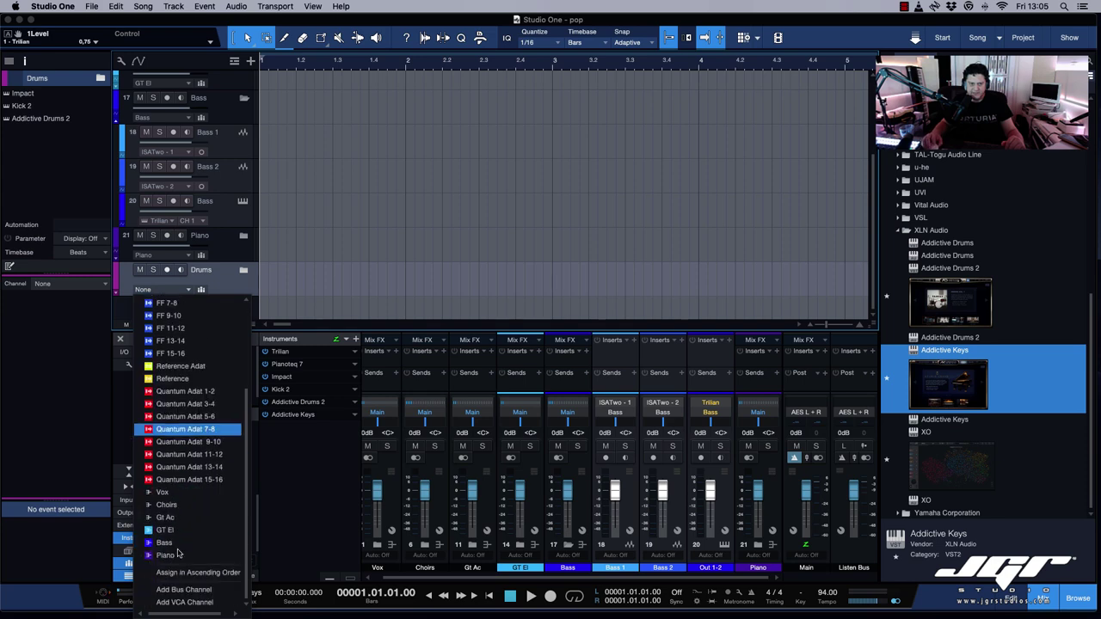
left_click(185, 585)
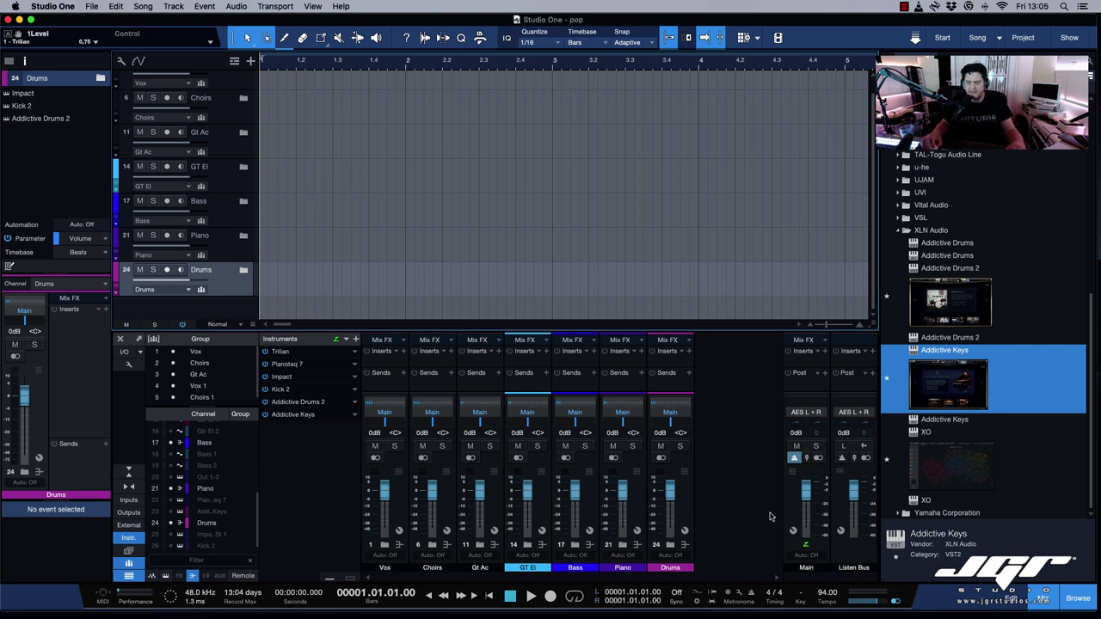
left_click(1074, 596)
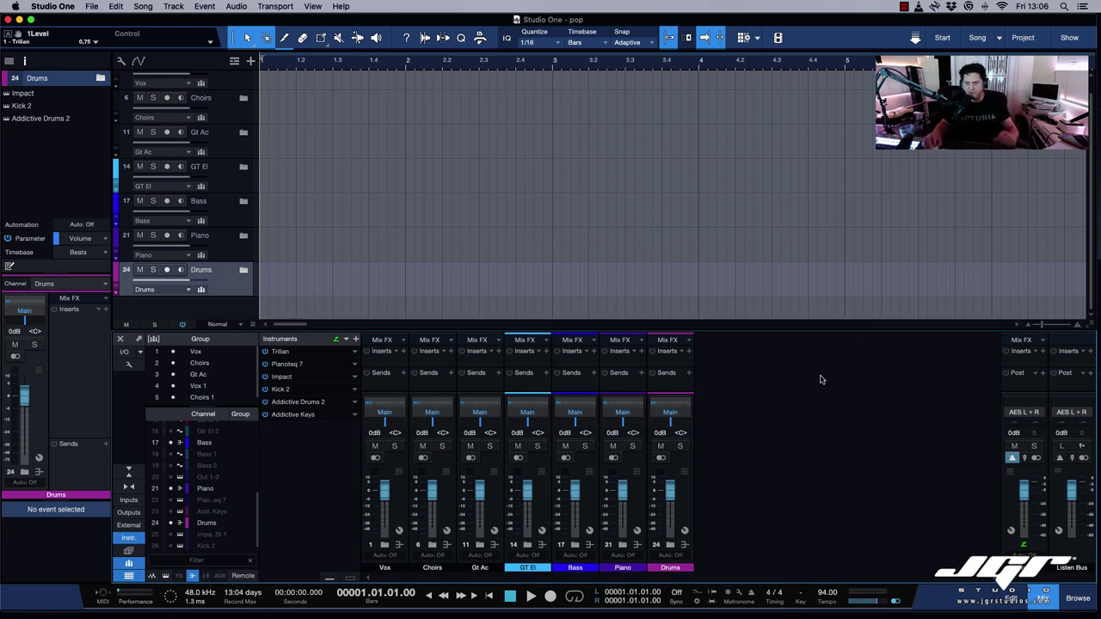
Add ANA 2 from the Sonic Academy instruments as a new instrument track after the Drums folder.
left_click(1075, 599)
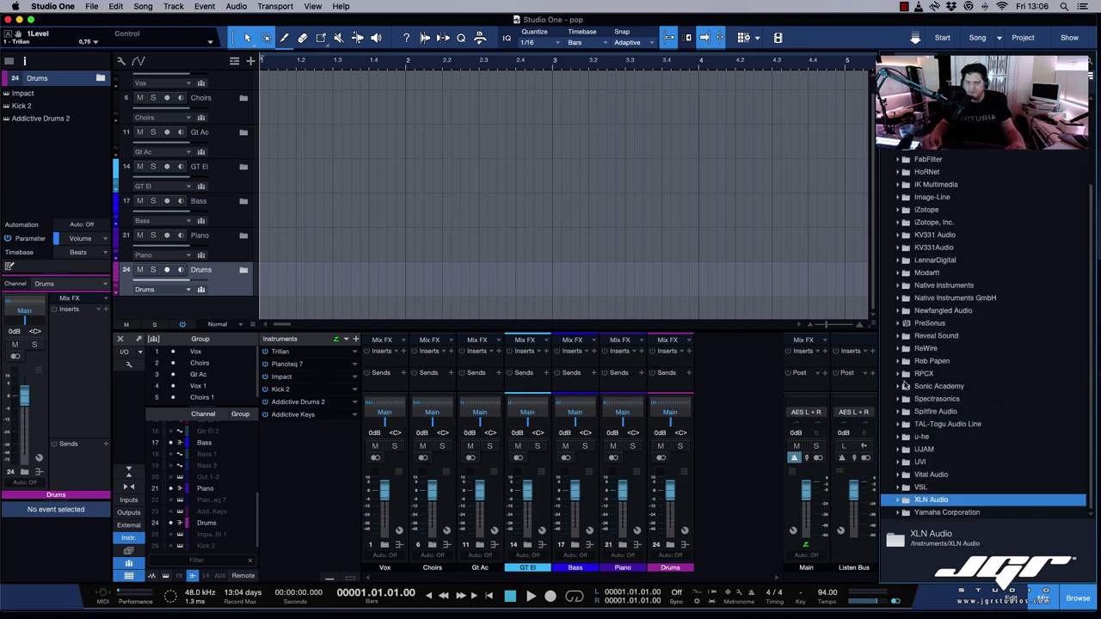
double_click(933, 386)
scroll(946, 361, "down", 3)
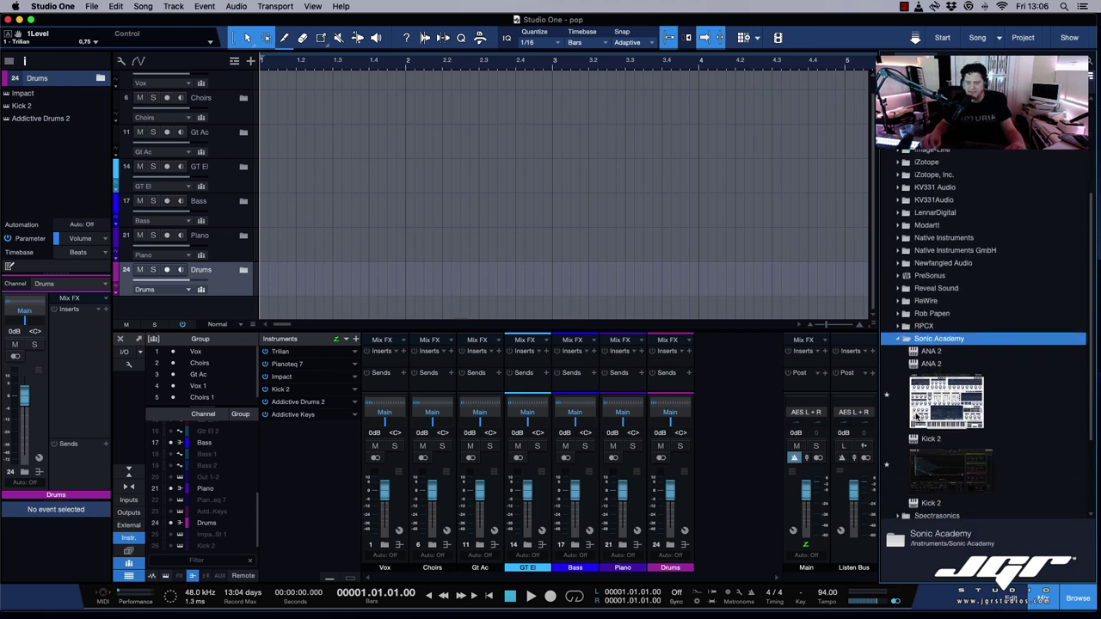
left_click_drag(931, 296, 399, 306)
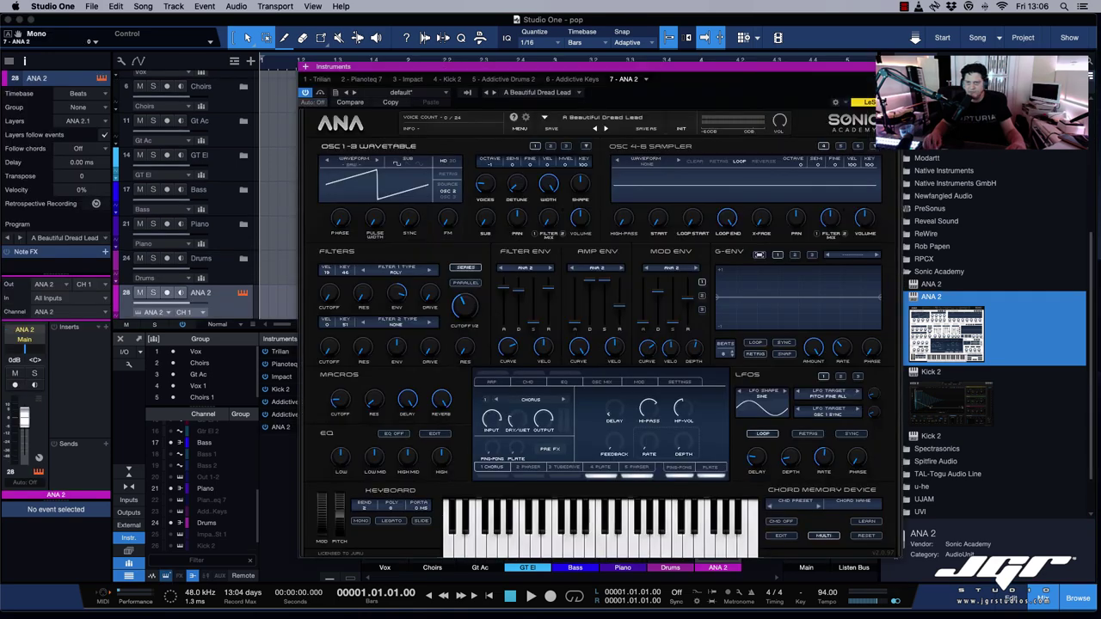
Add Diva from the u-he instruments as a new instrument track after ANA 2 and close its plug-in window.
scroll(946, 344, "down", 8)
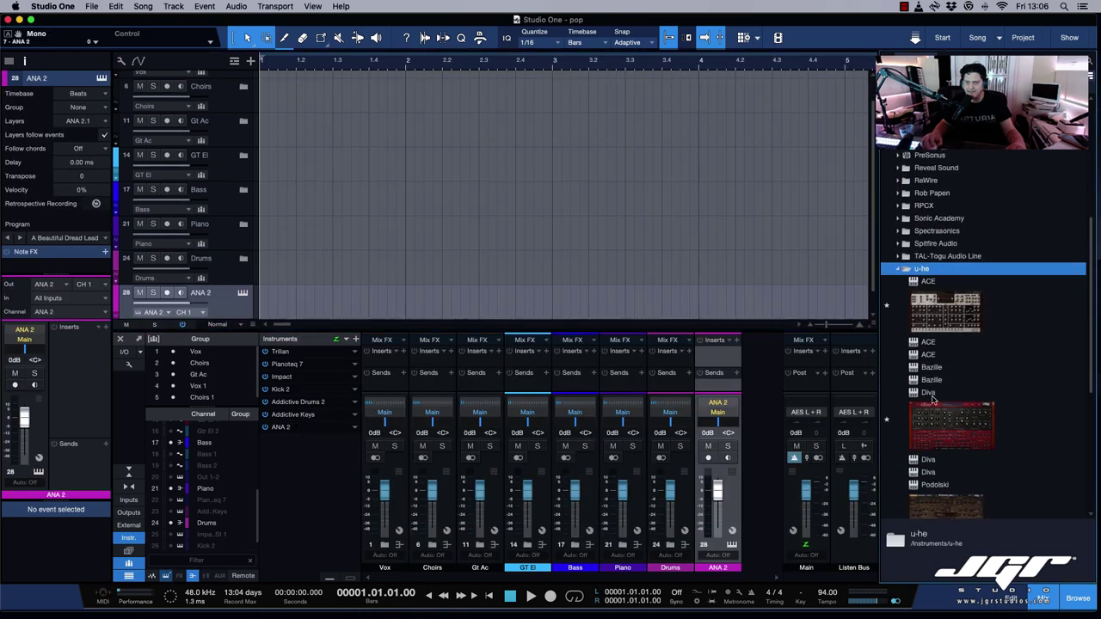
left_click(929, 229)
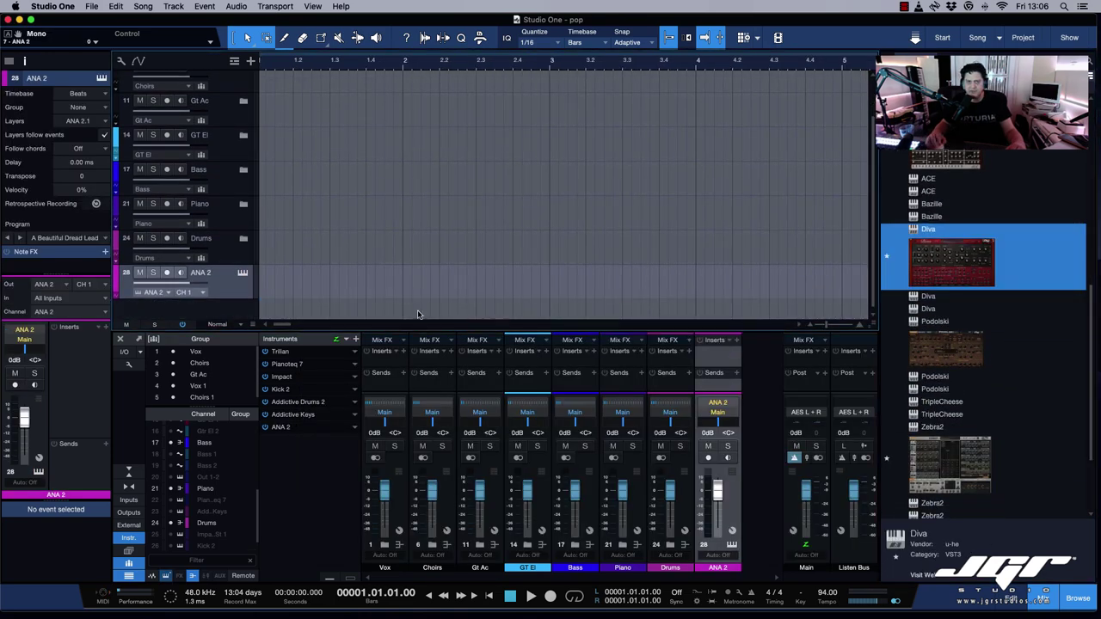
left_click_drag(418, 314, 252, 300)
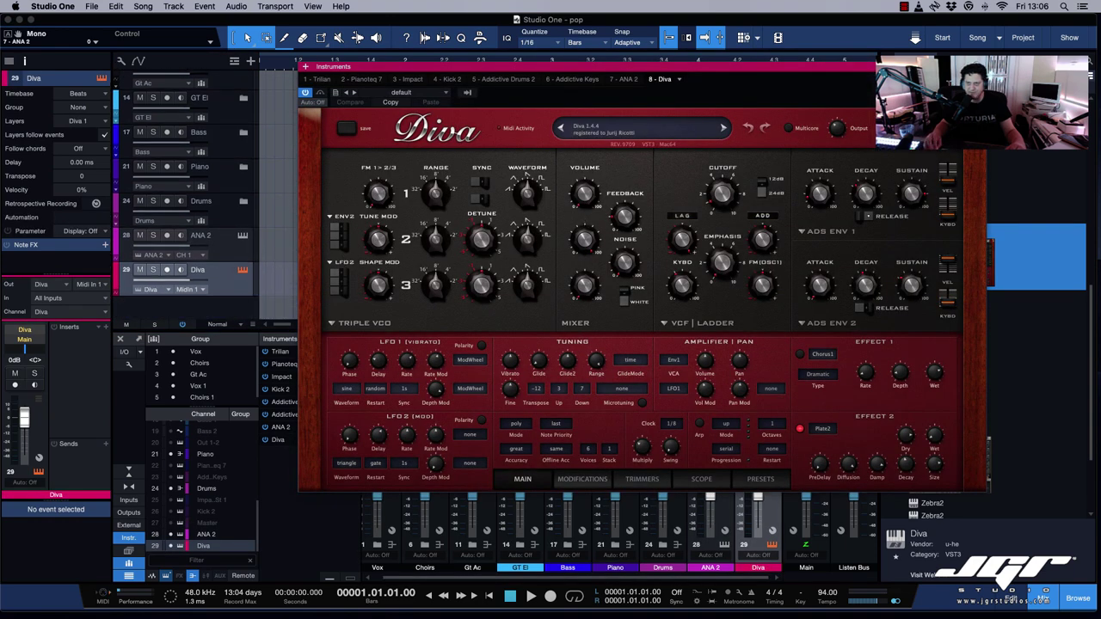
key("super+w")
Add Zebra2 from u-he and Falcon from UVI as new instrument tracks after Diva.
left_click(933, 503)
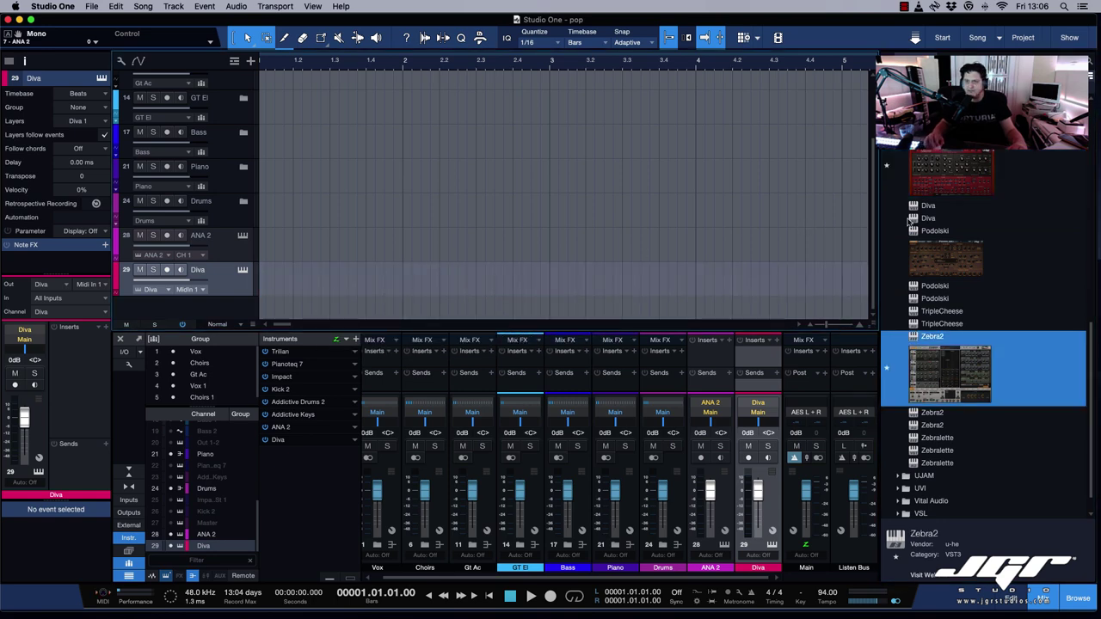
left_click(931, 364)
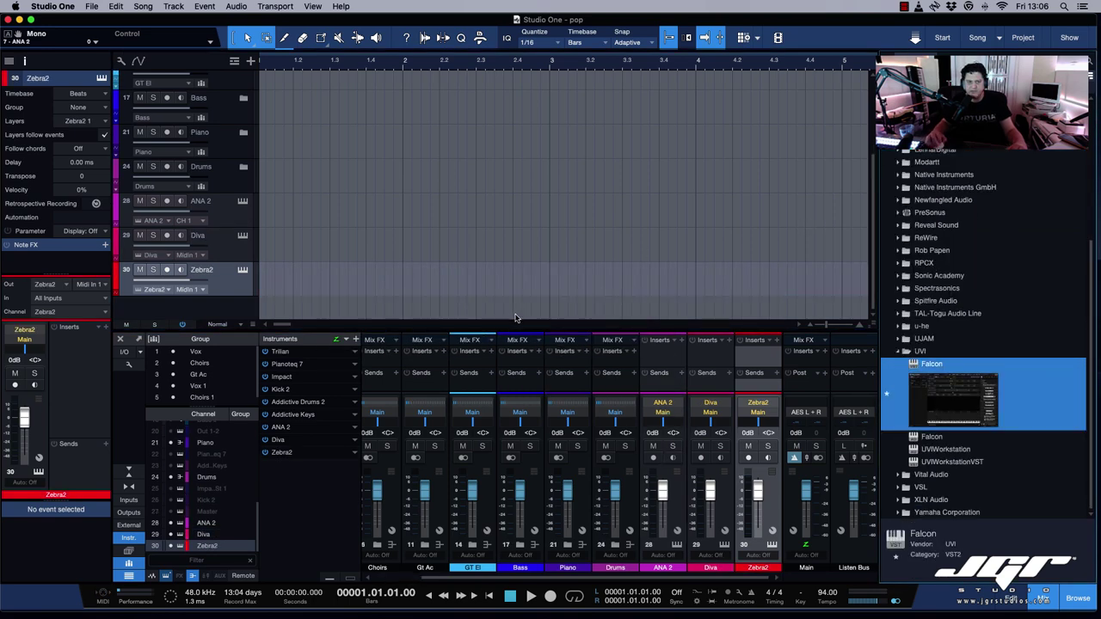
left_click_drag(837, 307, 858, 308)
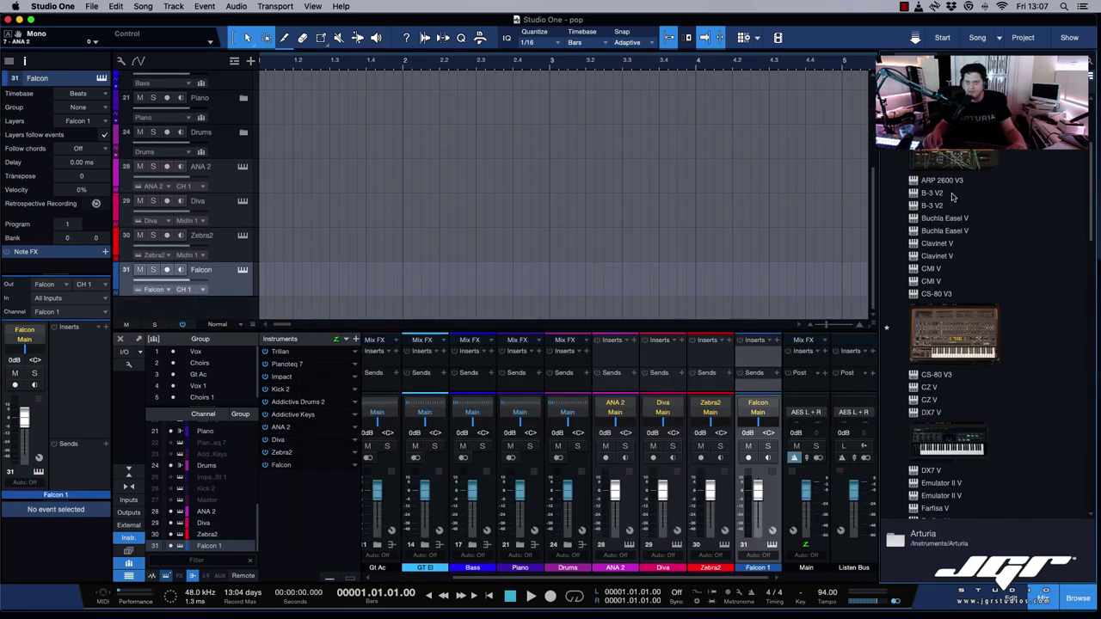
Add ARP 2600 V3, CS-80 V3 and DX7 V from the Arturia instruments as new instrument tracks after Falcon.
left_click_drag(954, 162, 623, 260)
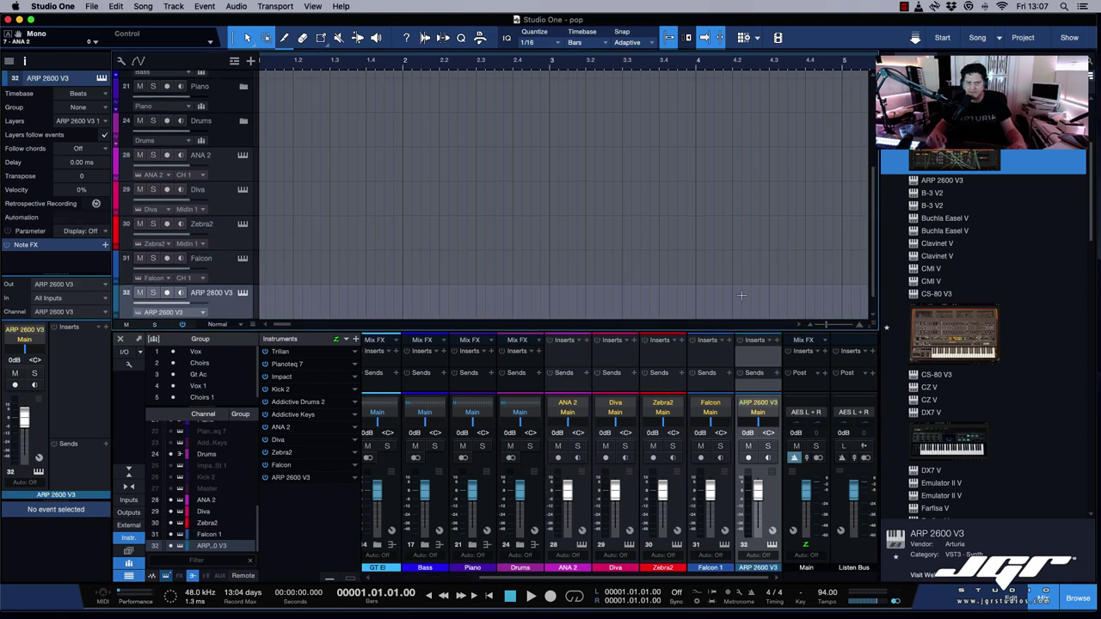
scroll(980, 258, "down", 3)
left_click(881, 228)
left_click_drag(881, 228, 925, 207)
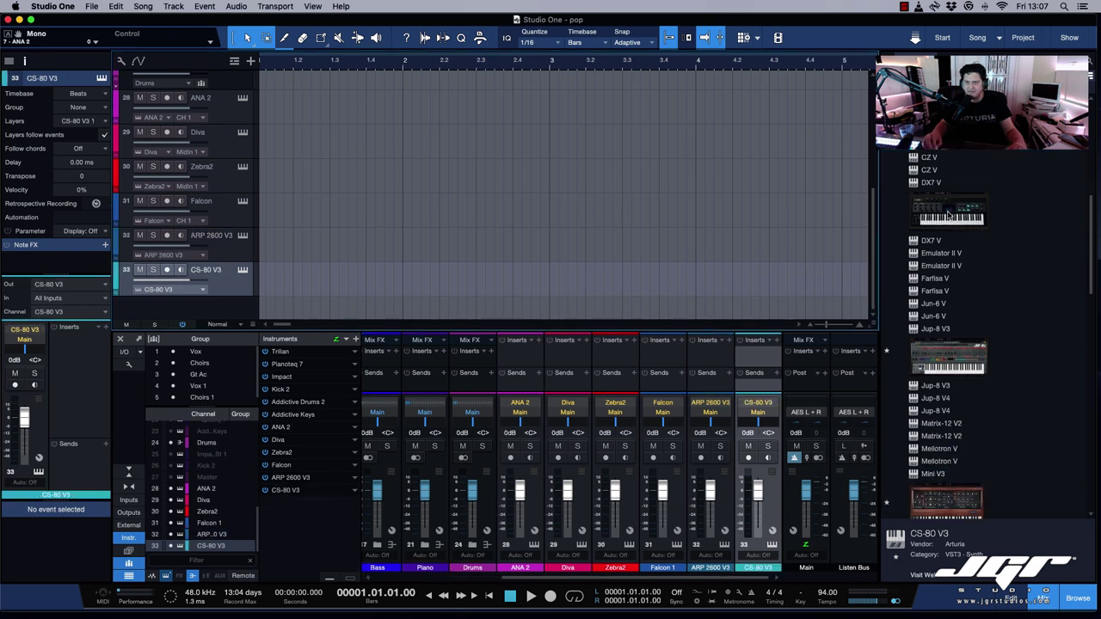
left_click_drag(946, 206, 683, 287)
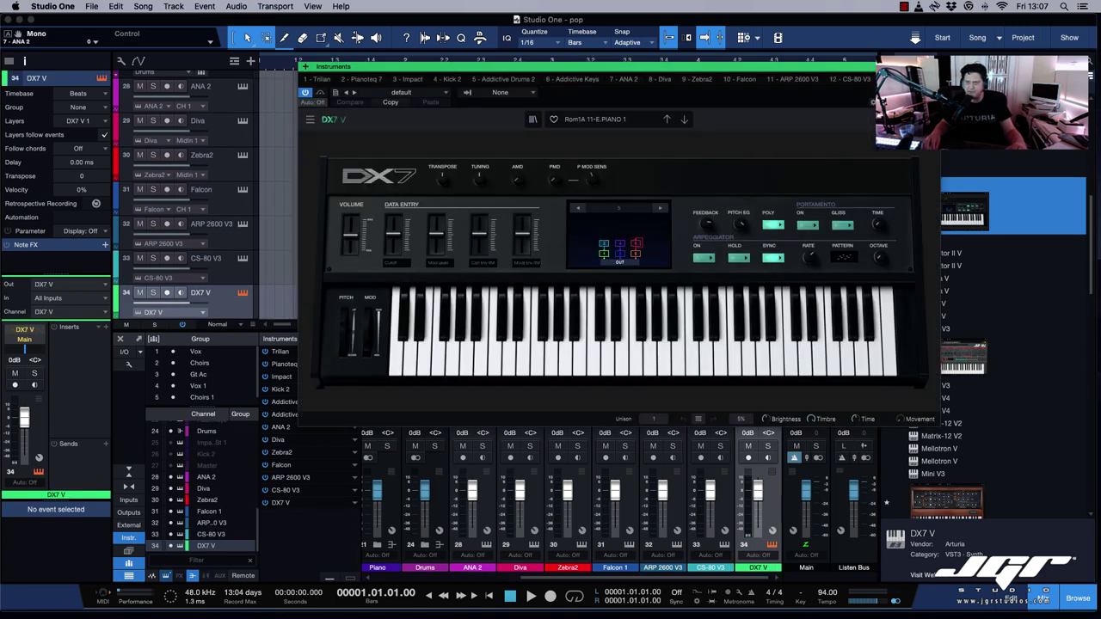
Add the Arturia synths Jup-8 V3, Mini V3, Prophet V3 and Synclavier V as new instrument tracks.
scroll(985, 374, "down", 5)
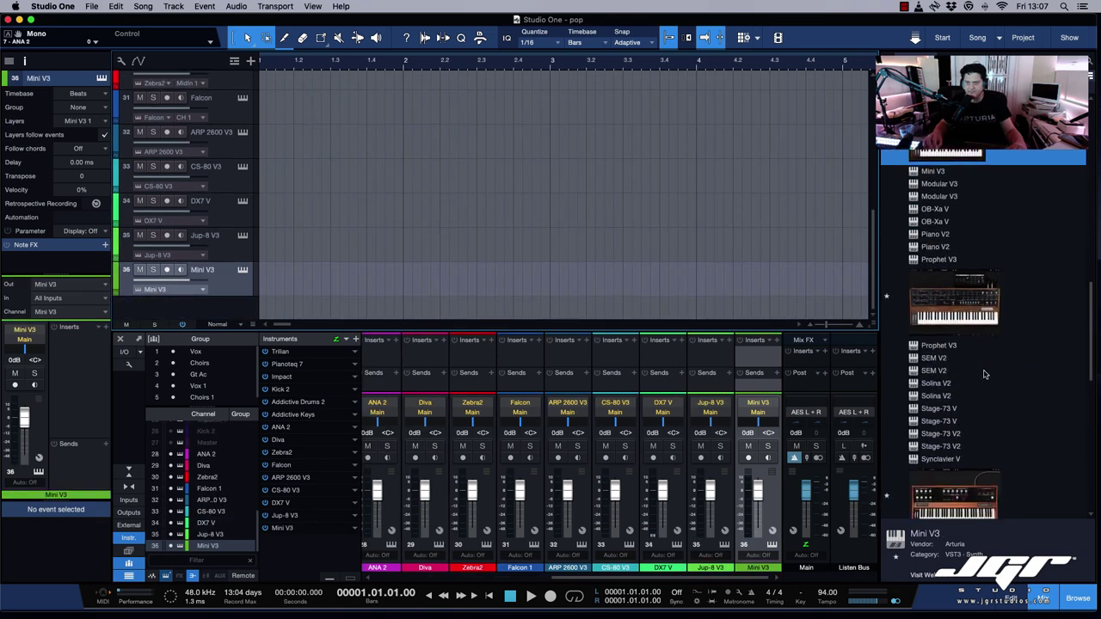
scroll(985, 374, "down", 2)
double_click(935, 272)
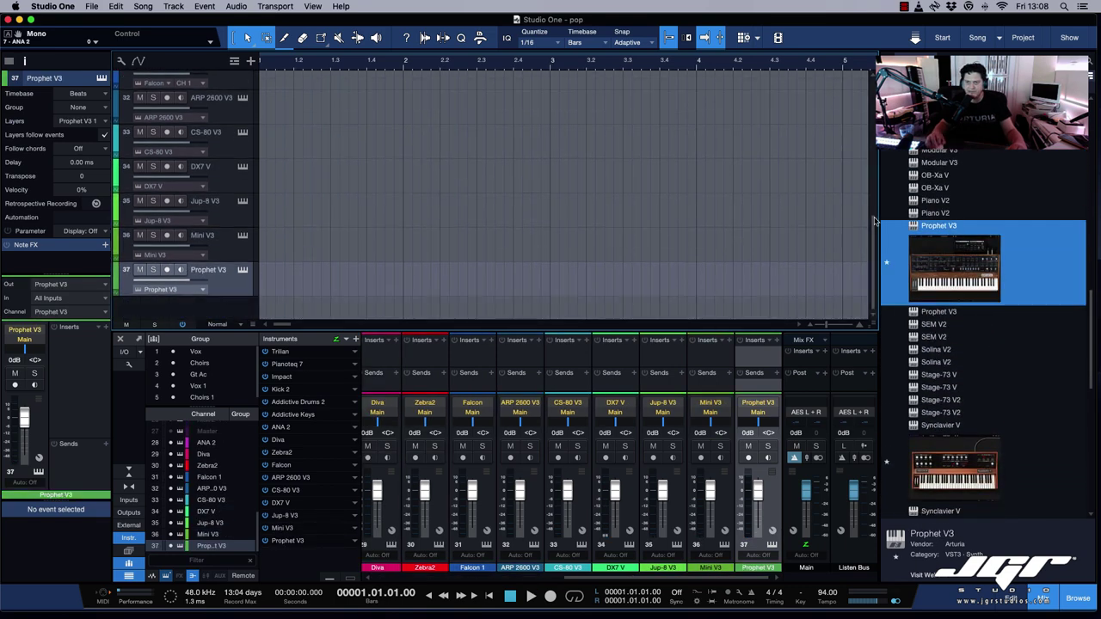
scroll(951, 404, "down", 3)
double_click(951, 416)
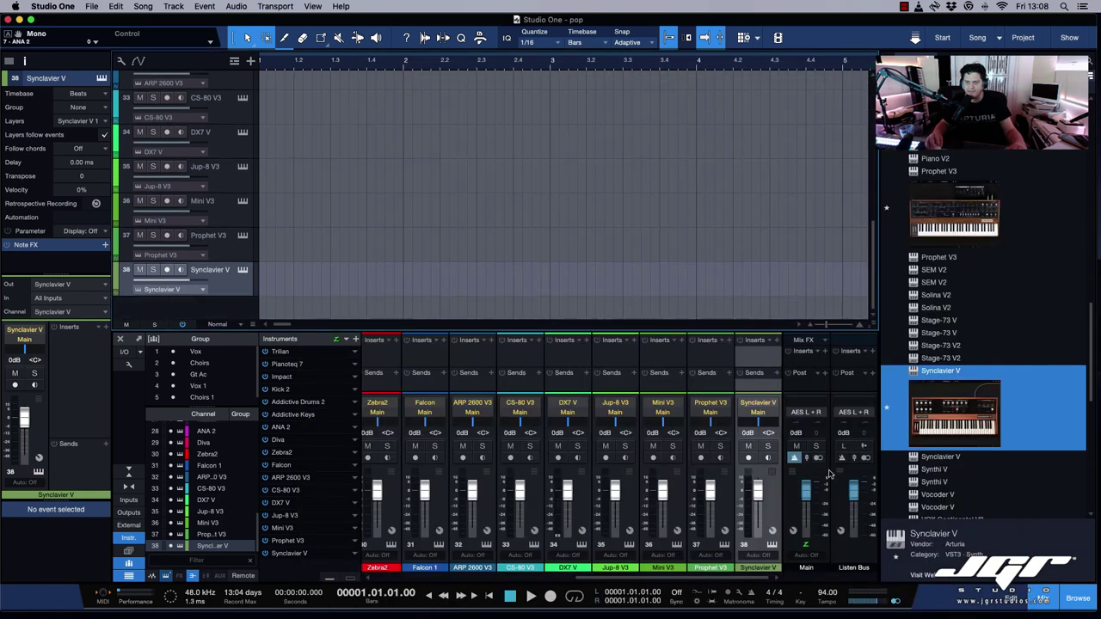
Add Arturia's Vocoder V as a new instrument track and collapse the Arturia folder.
scroll(970, 490, "down", 1)
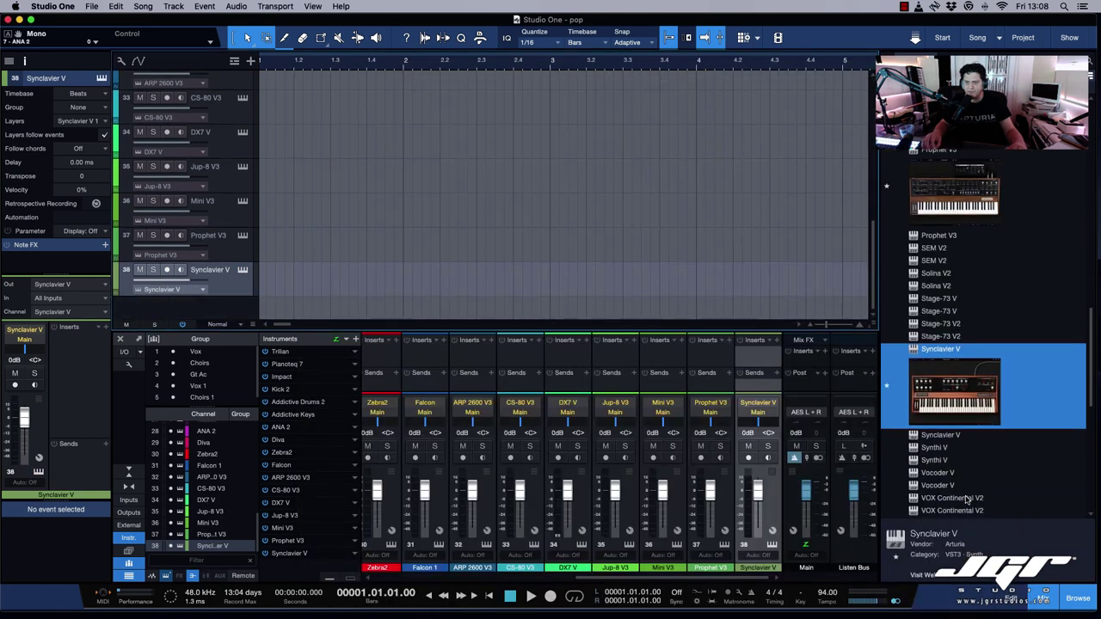
double_click(937, 485)
left_click(898, 197)
Add Sylenth1 from the LennarDigital instruments as a new instrument track after Vocoder V.
scroll(898, 233, "down", 1)
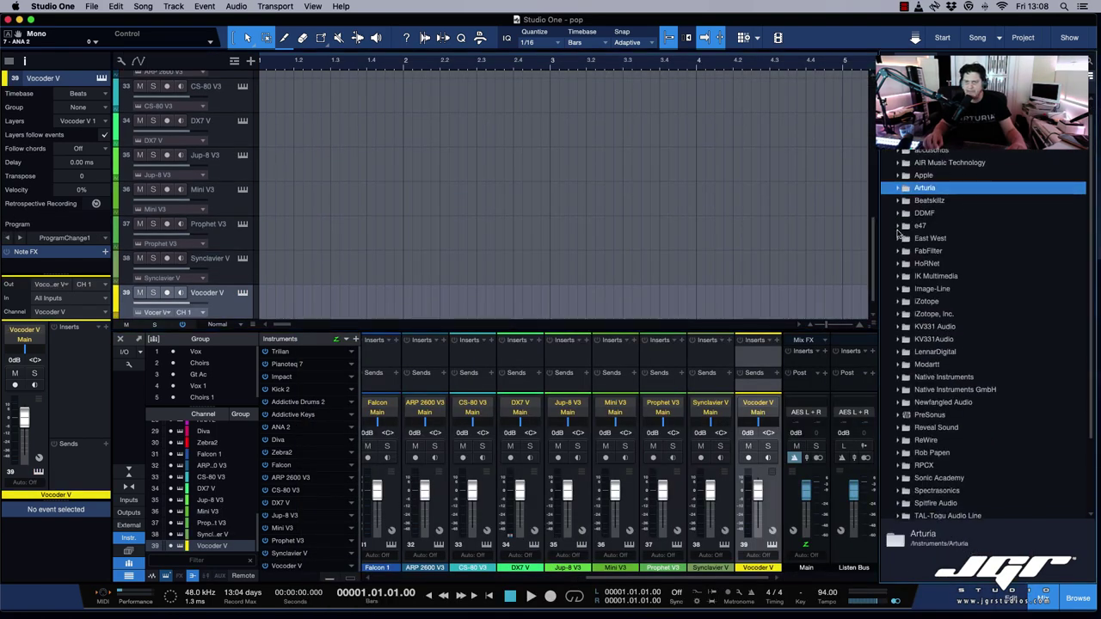
scroll(730, 234, "down", 1)
scroll(911, 258, "down", 3)
left_click(933, 246)
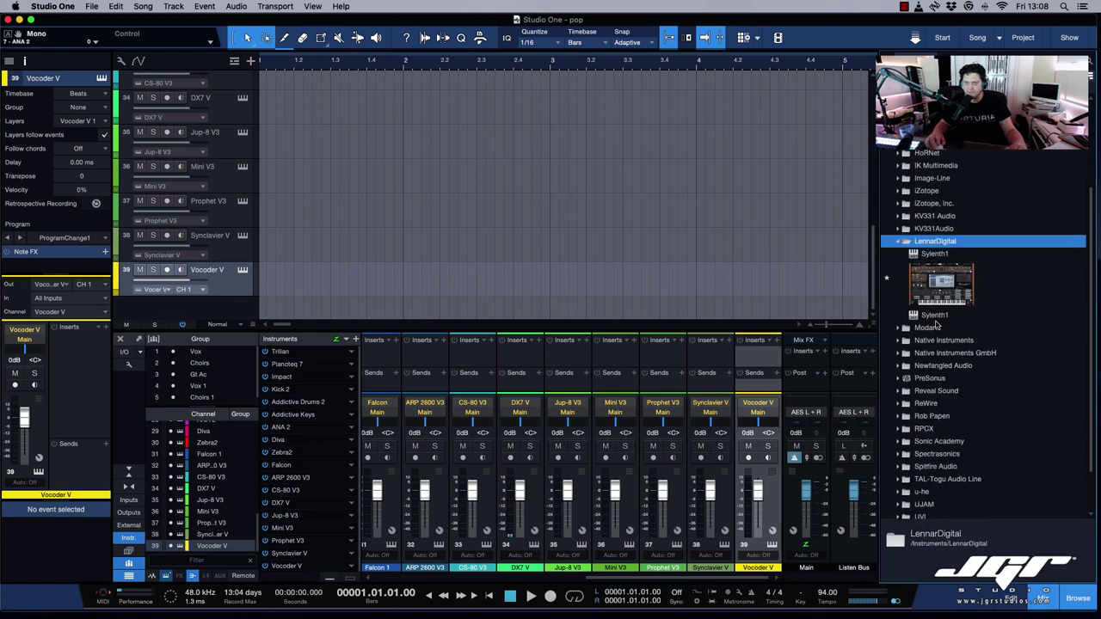
scroll(933, 244, "down", 2)
left_click_drag(934, 239, 489, 349)
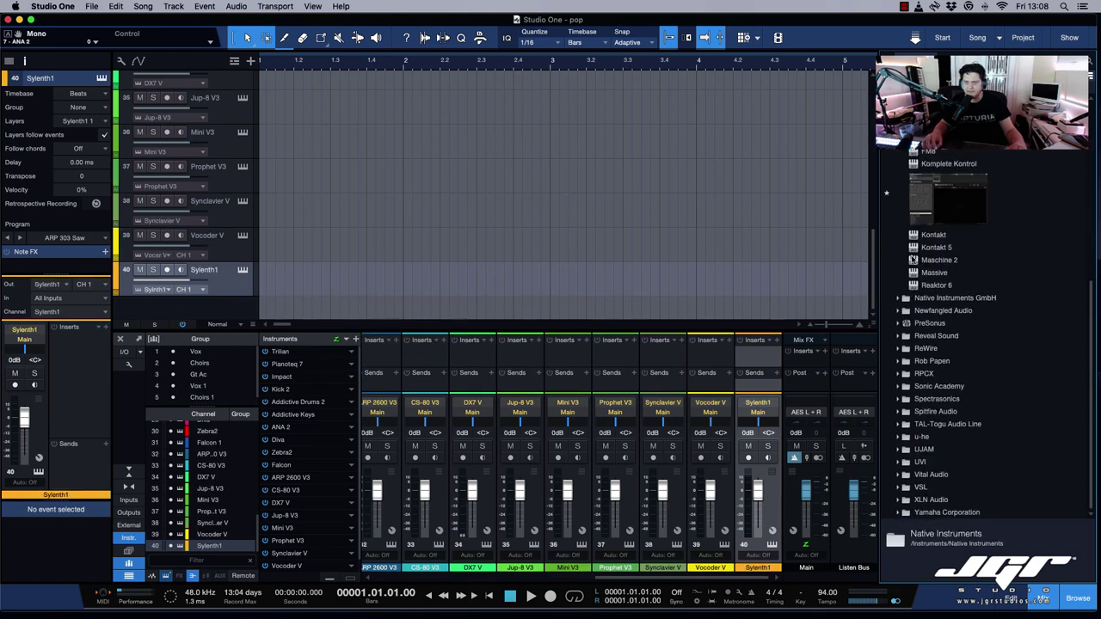
Add Kontakt 5 and Reaktor 6 from Native Instruments as instrument tracks, choosing Play on Reaktor's start screen before closing its window.
left_click_drag(913, 246, 754, 291)
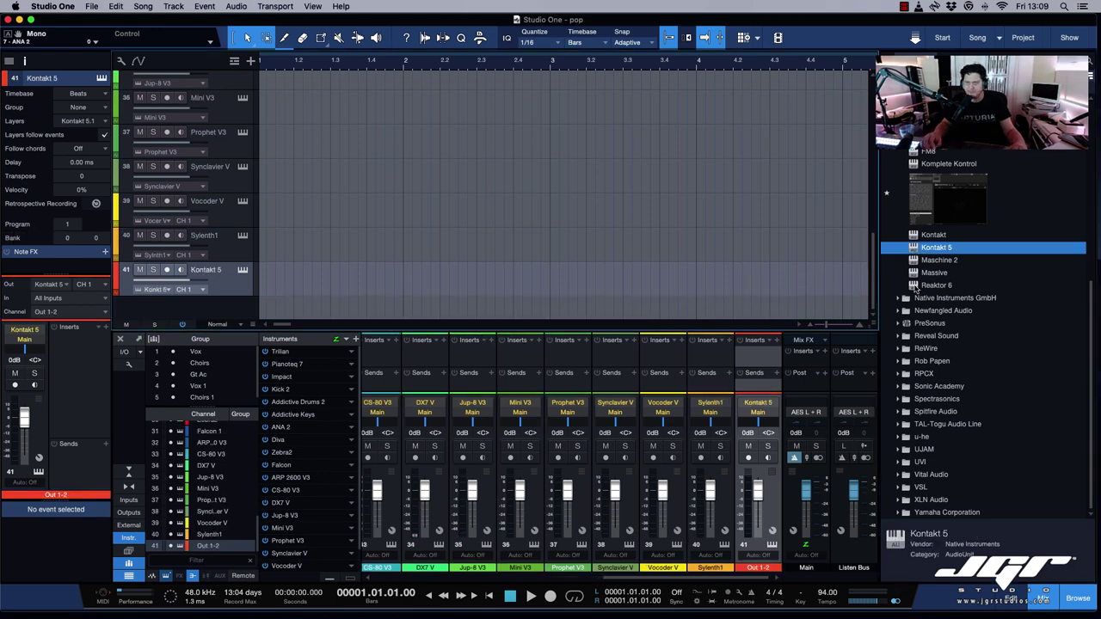
left_click_drag(933, 285, 462, 310)
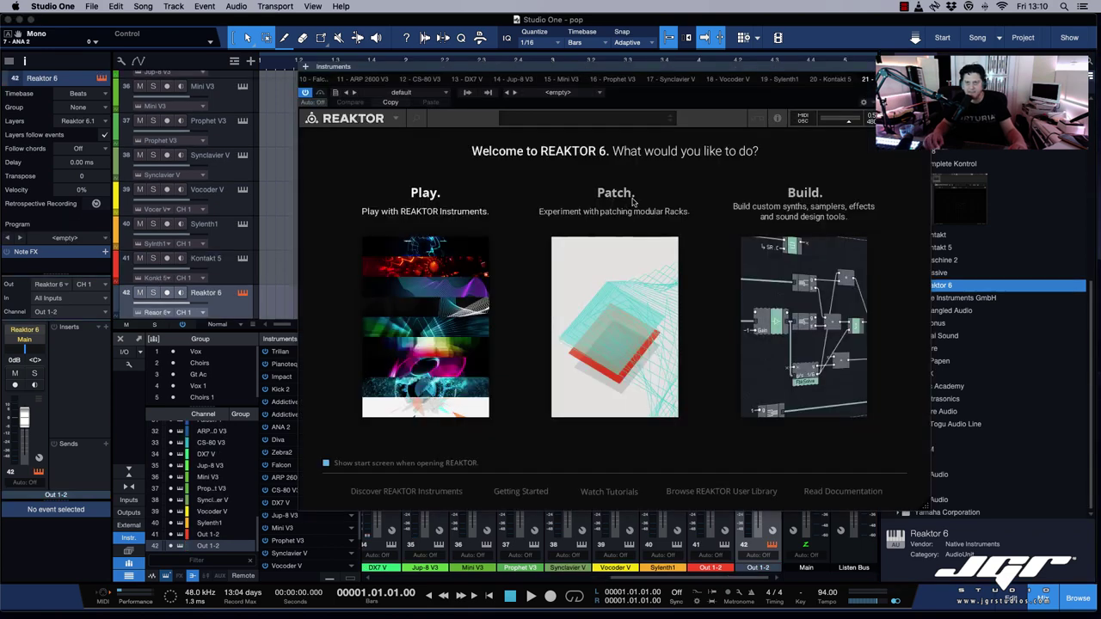
left_click(431, 282)
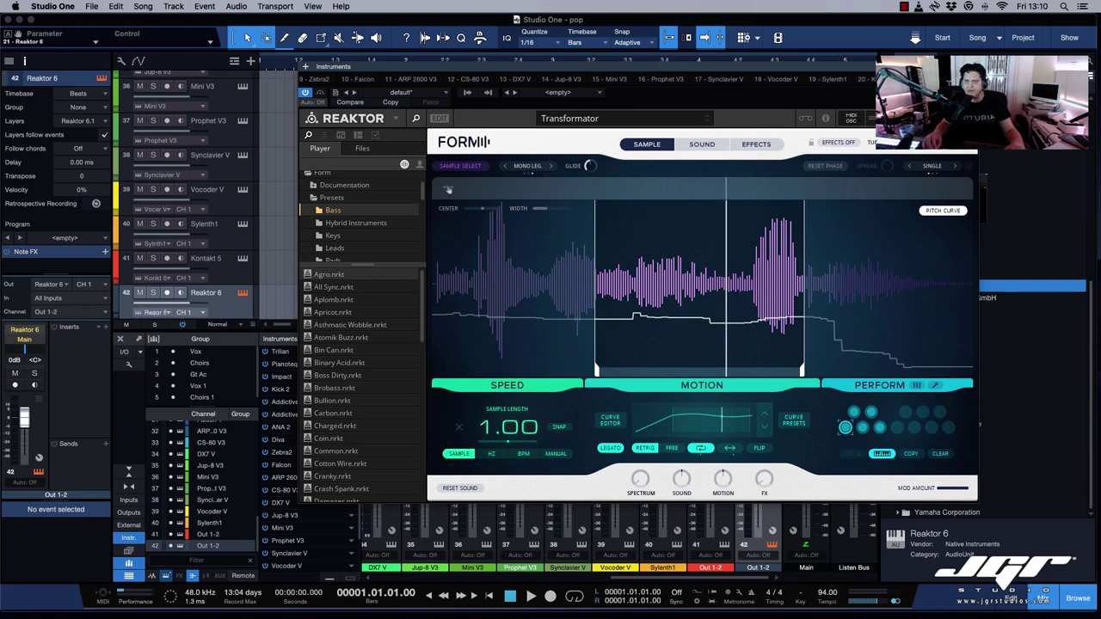
left_click(827, 191)
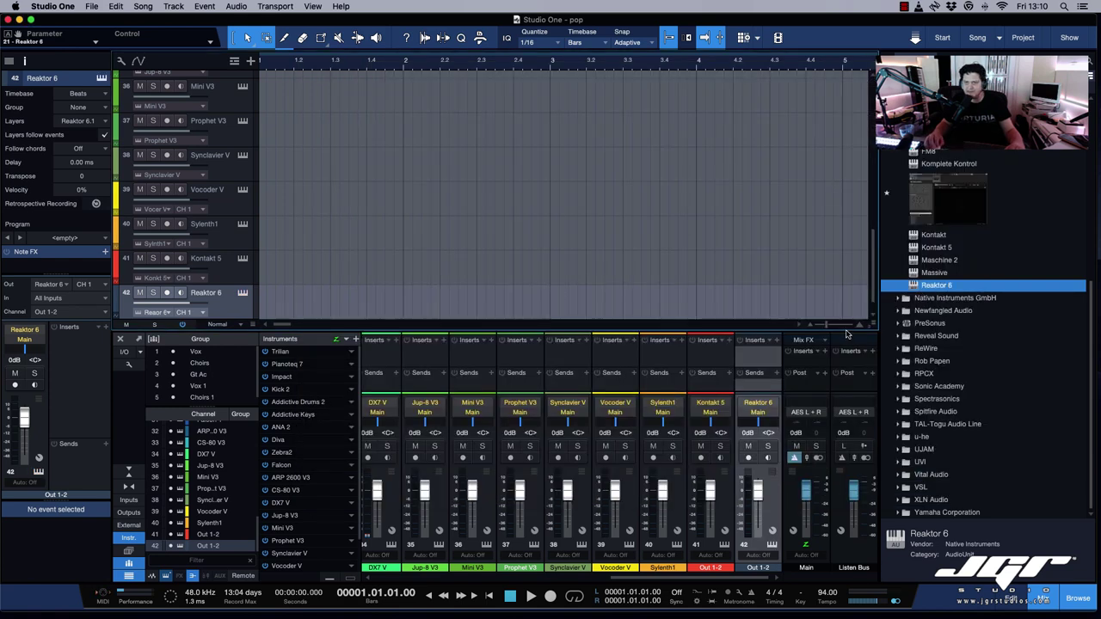
Add Mai Tai and Presence from PreSonus and Spire-1.5 from Reveal Sound as new instrument tracks after Reaktor 6.
scroll(781, 274, "down", 1)
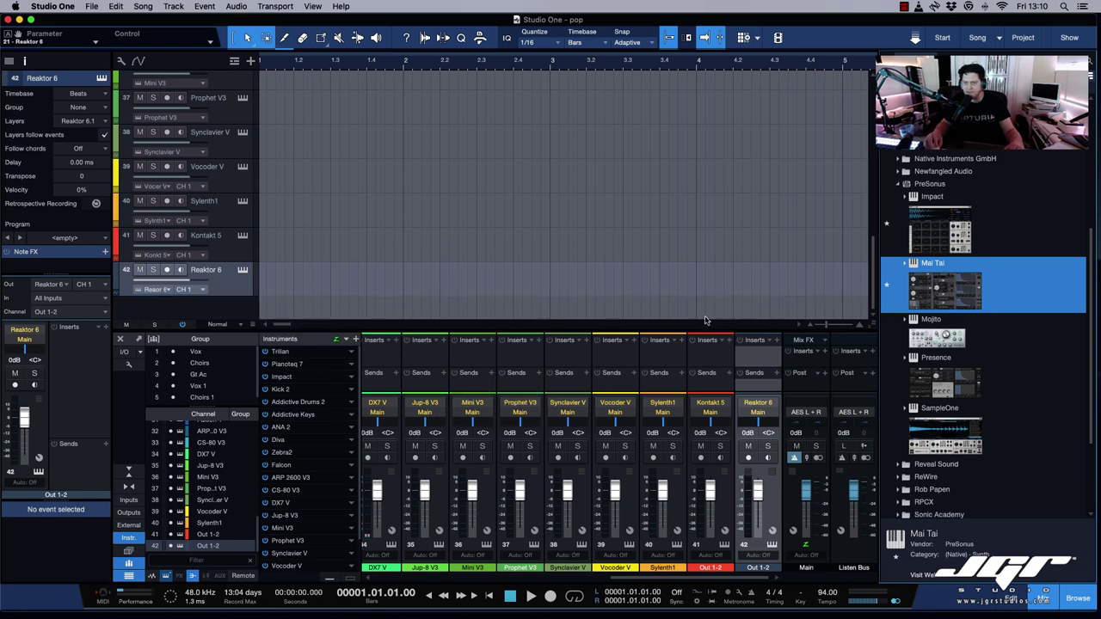
key("Return")
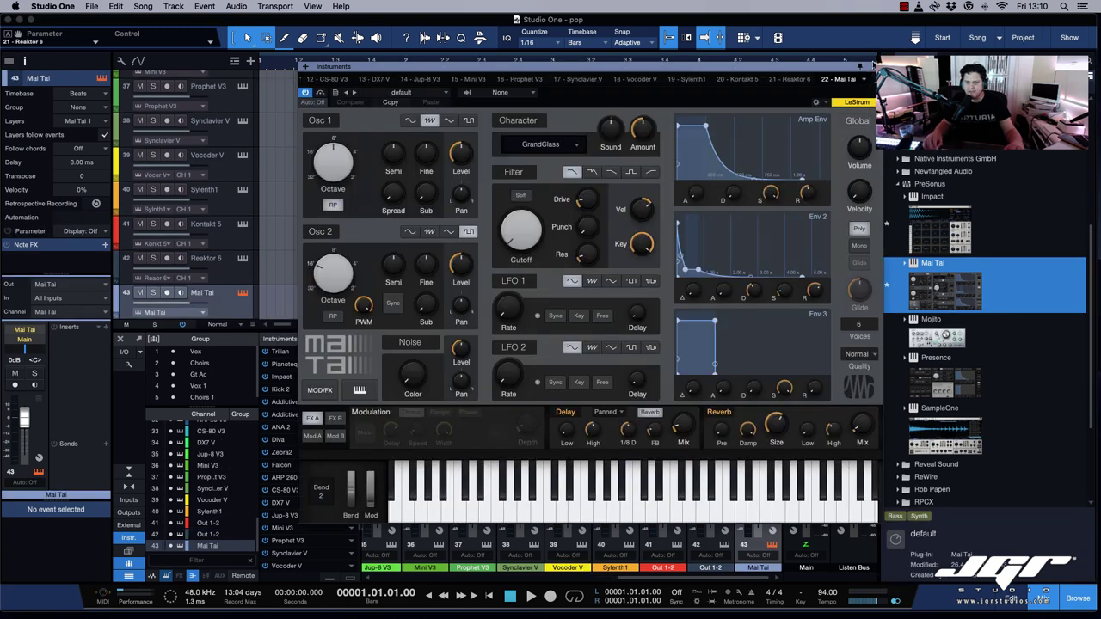
key("super+w")
scroll(980, 344, "down", 2)
left_click_drag(937, 303, 409, 302)
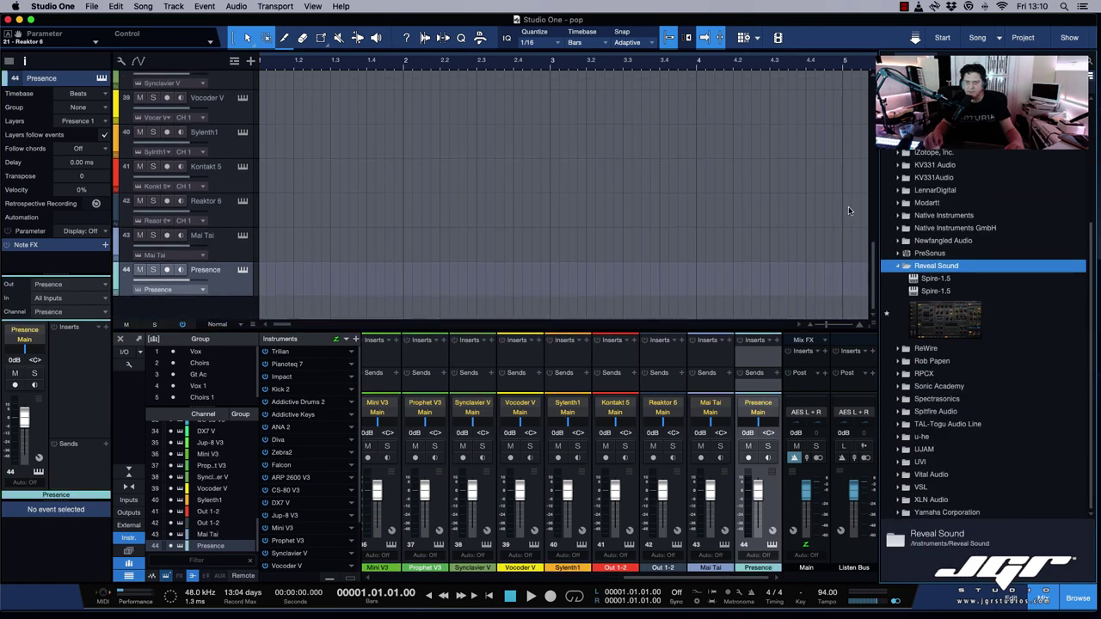
left_click_drag(941, 328, 738, 243)
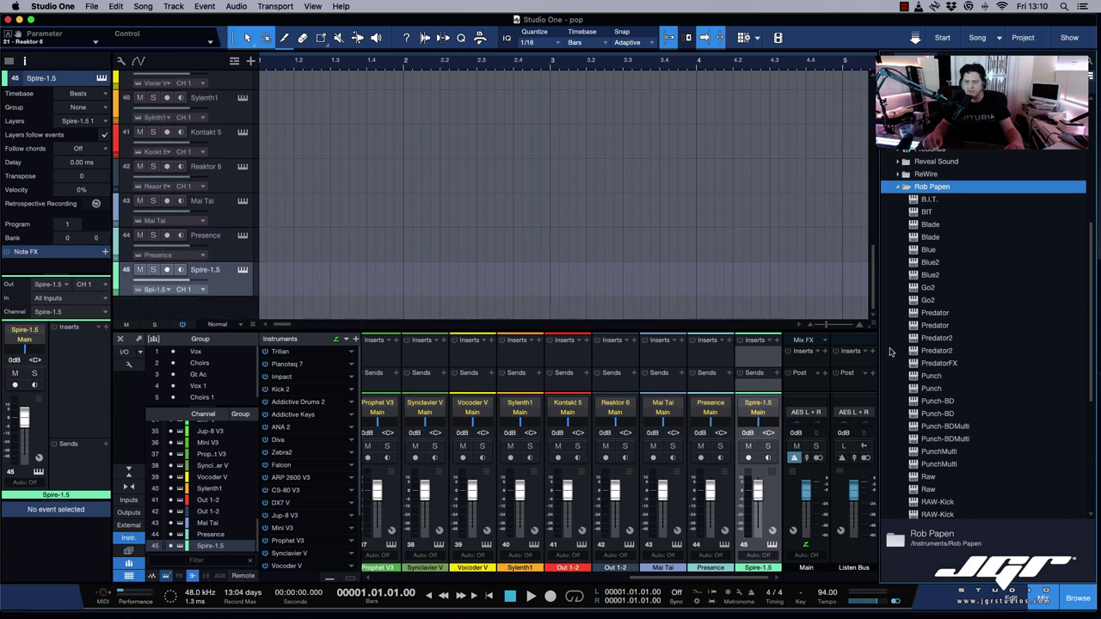
Add RAW-Kick from the Rob Papen instruments as an instrument track and move it into the Drums folder.
scroll(927, 430, "down", 5)
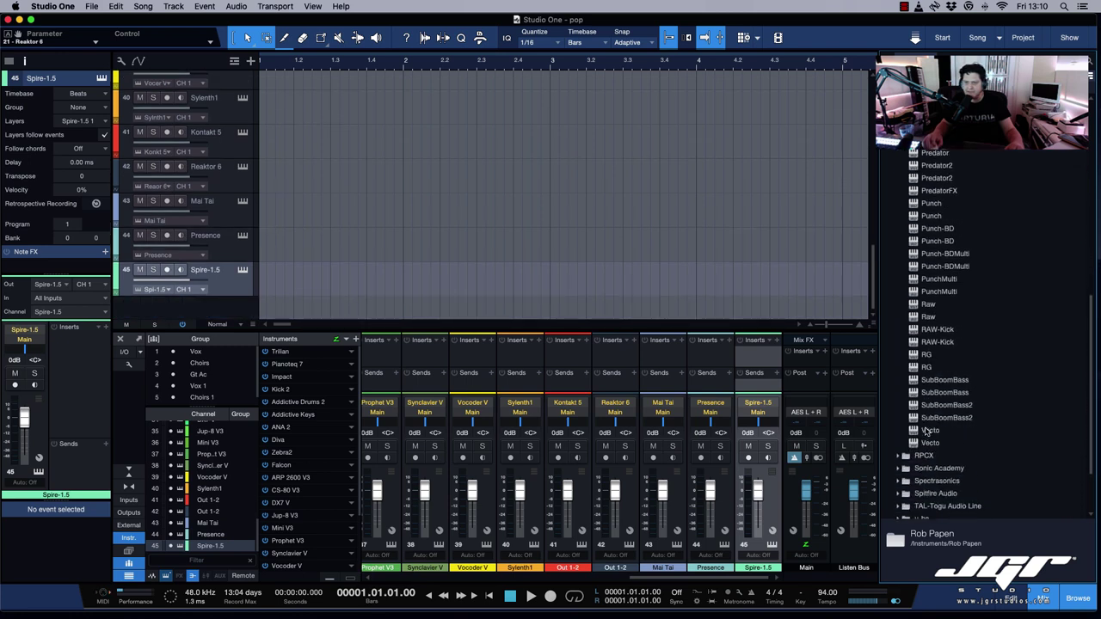
scroll(926, 430, "up", 4)
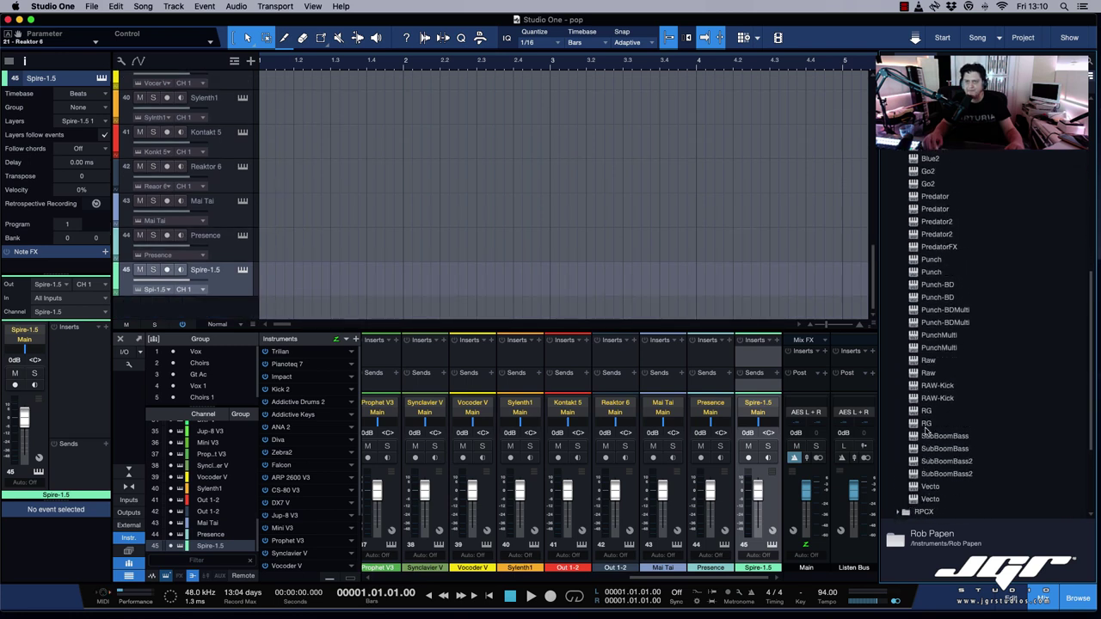
left_click_drag(913, 402, 479, 305)
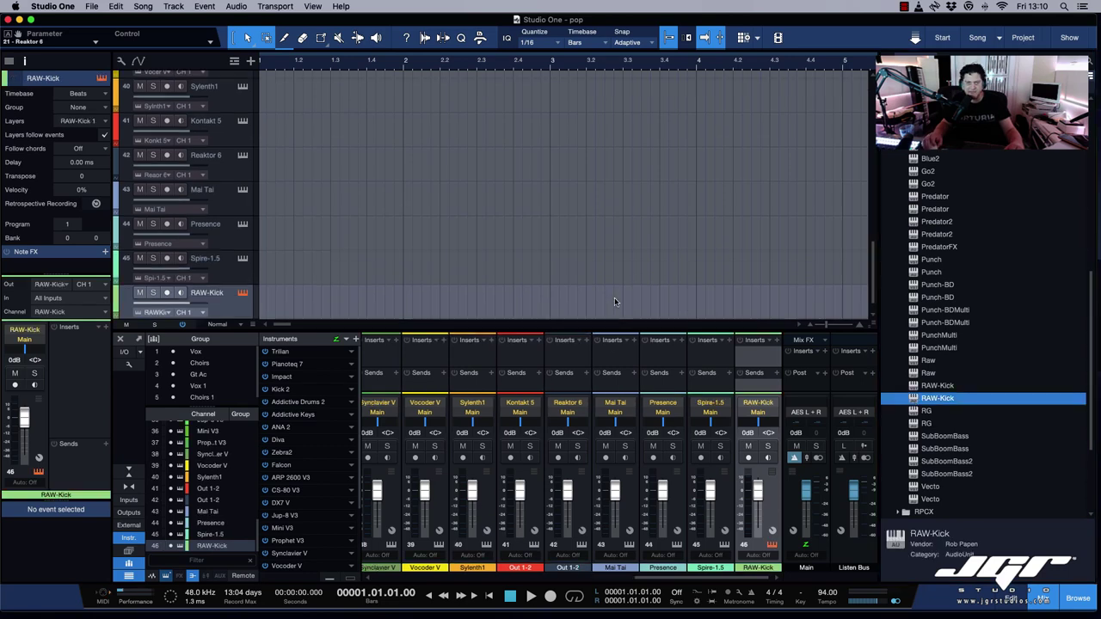
key("super+w")
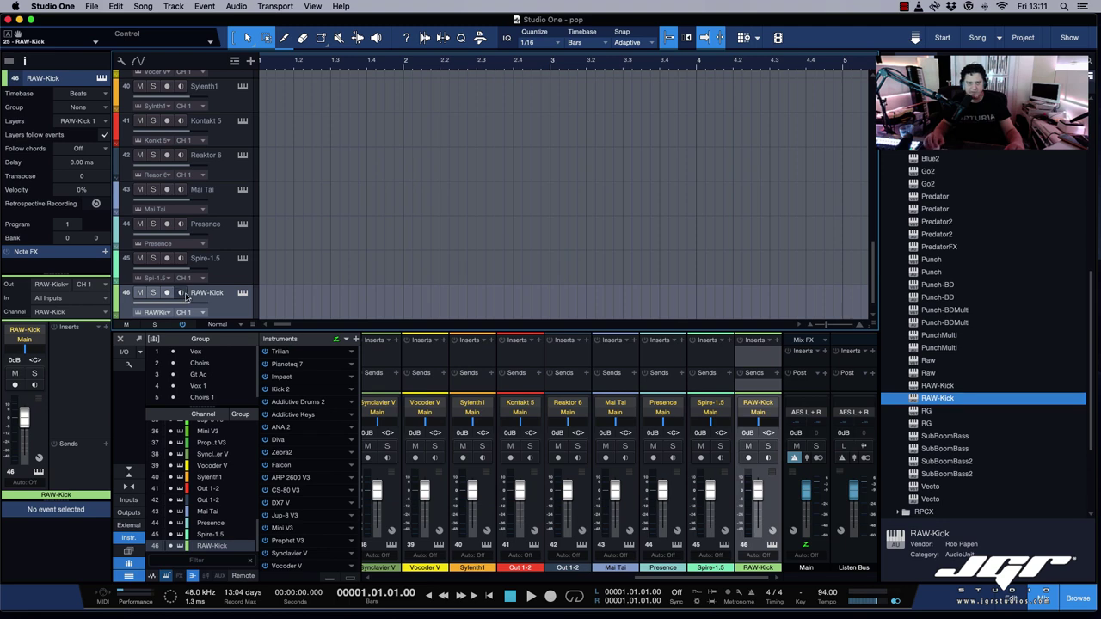
left_click_drag(223, 258, 226, 290)
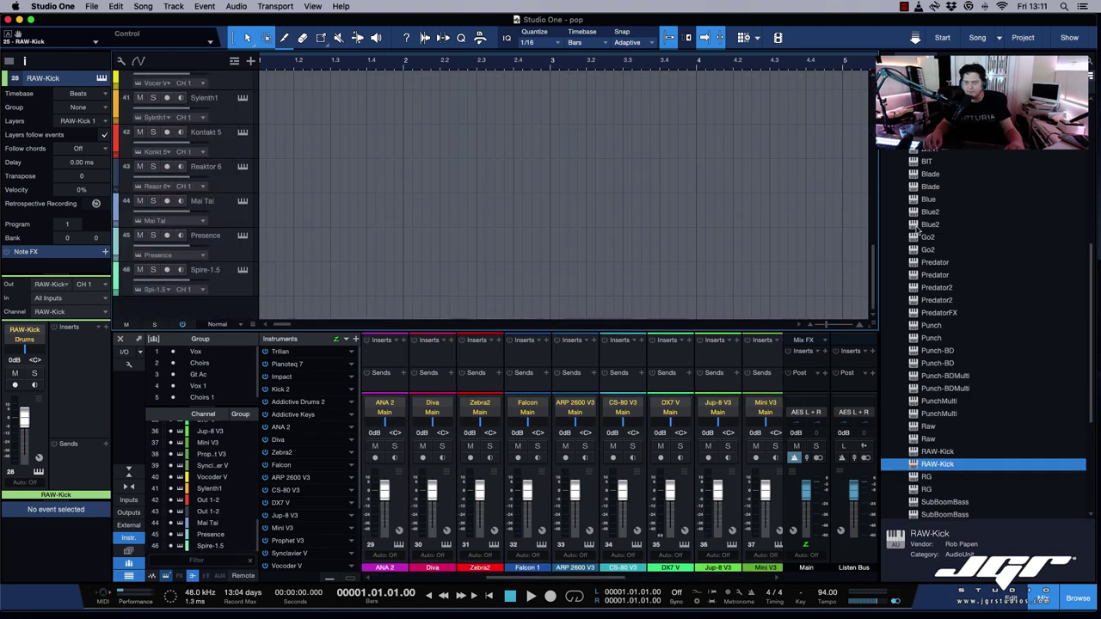
Add Blue2 from Rob Papen and Omnisphere from Spectrasonics as new instrument tracks after Spire-1.5.
left_click_drag(930, 224, 475, 301)
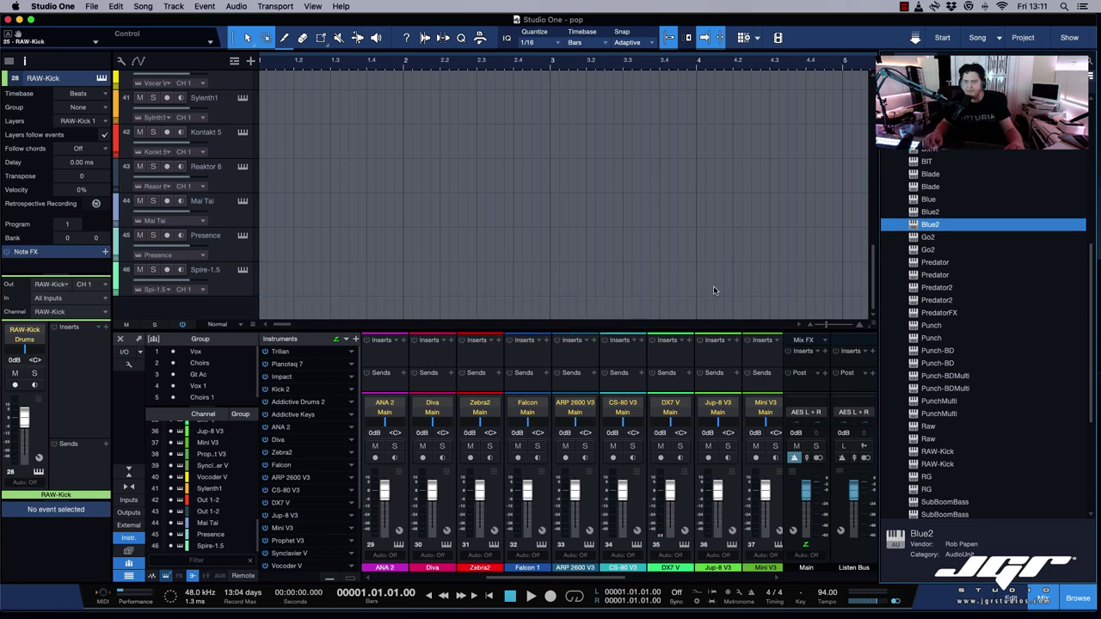
left_click_drag(714, 290, 713, 290)
left_click(936, 377)
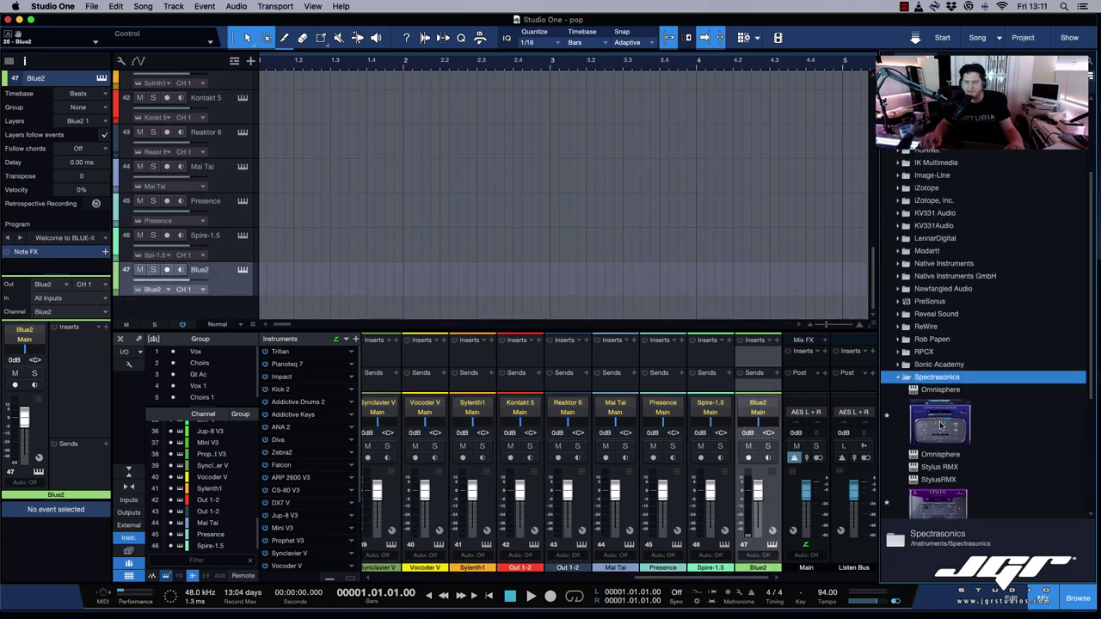
left_click_drag(939, 425, 586, 309)
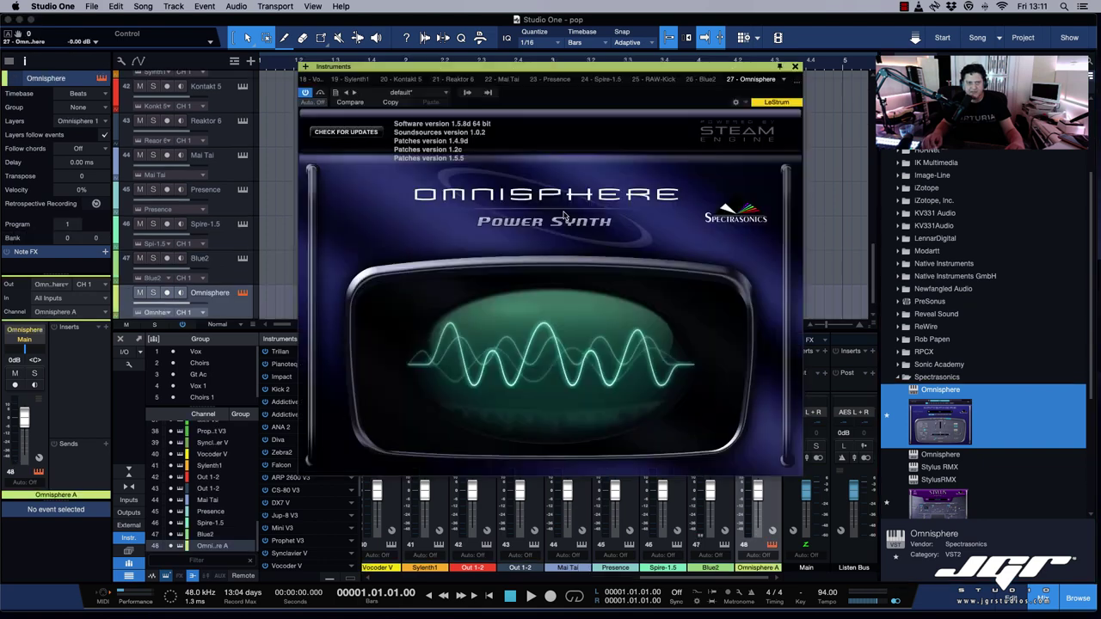
left_click(796, 67)
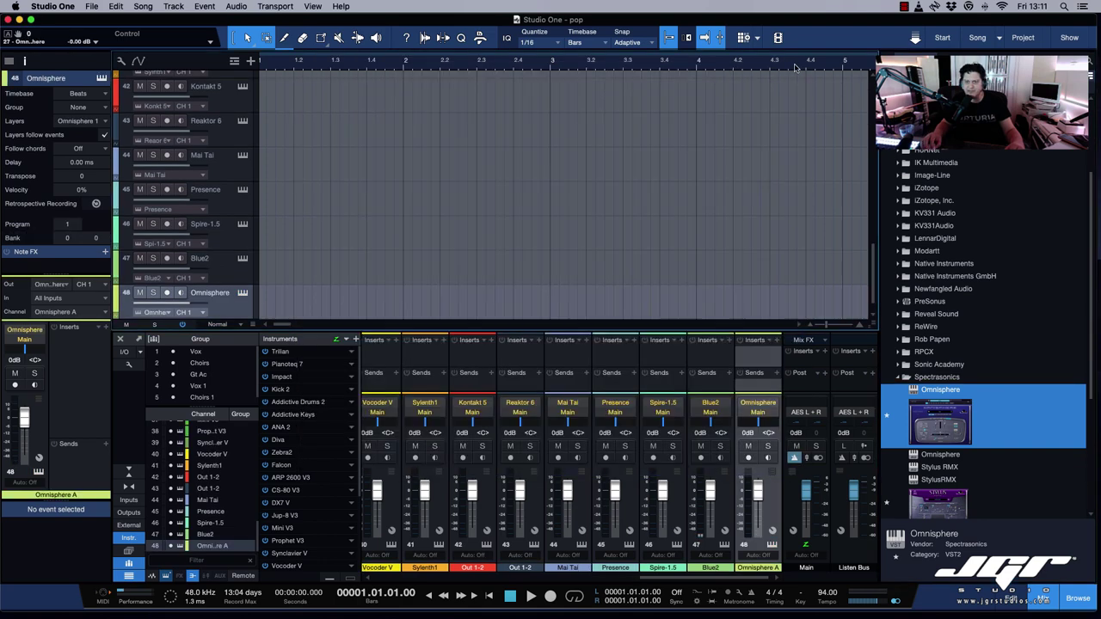
Add StylusRMX from Spectrasonics as an instrument track inside the Drums folder, and expand the Spitfire Audio instruments.
scroll(551, 178, "down", 1)
left_click_drag(938, 479, 719, 316)
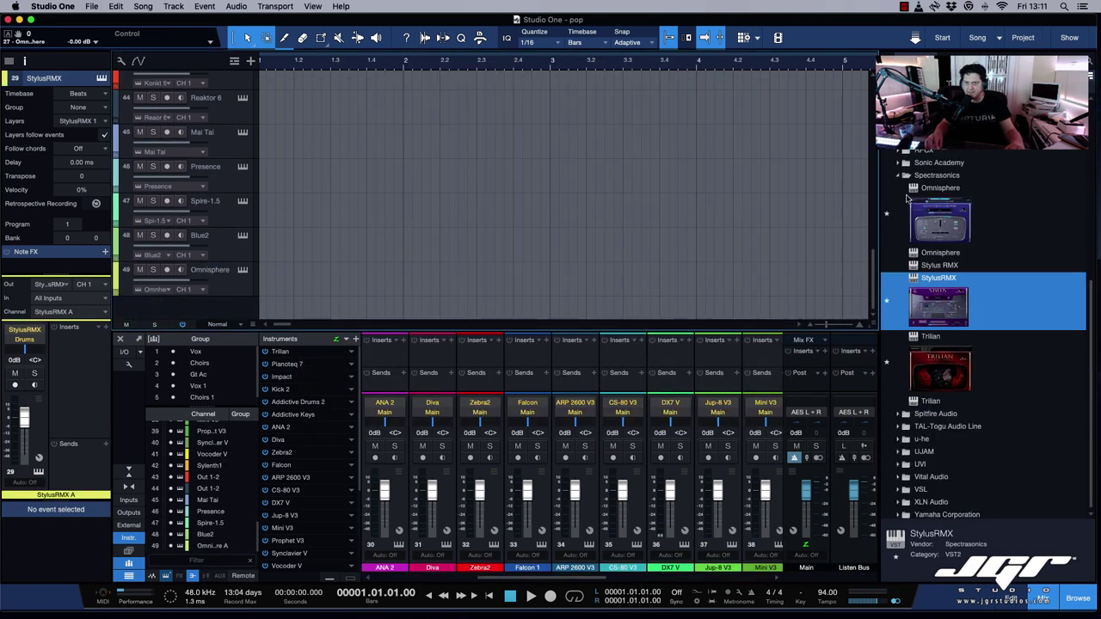
left_click(897, 177)
left_click(897, 188)
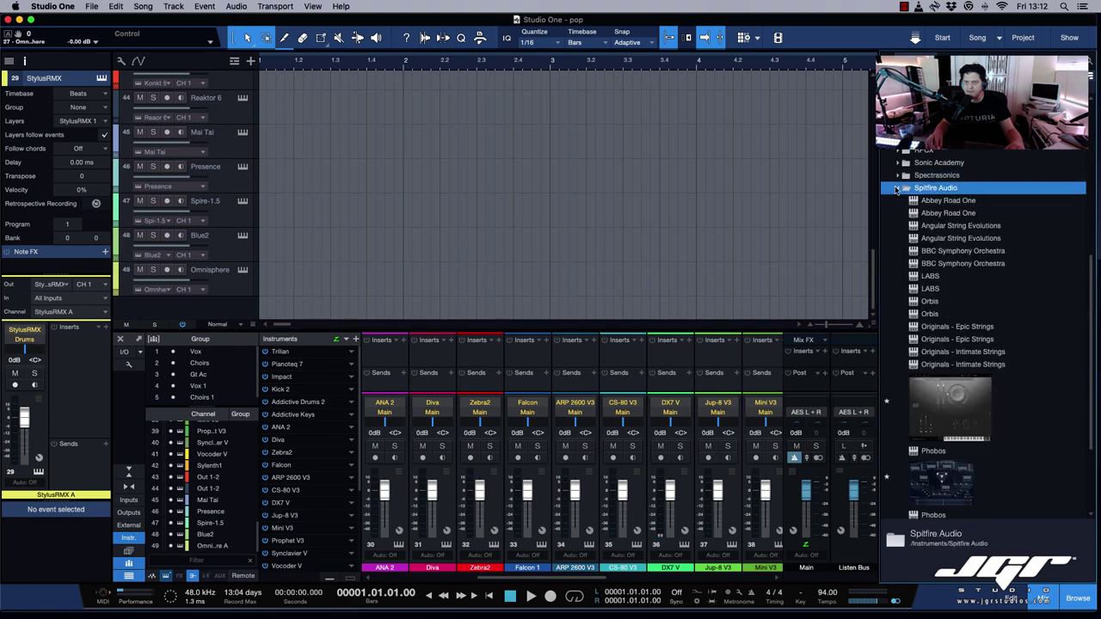
Add TAL U-No-LX-V2 from TAL-Togu Audio Line as a new instrument track after Omnisphere, and collapse the VSL instruments.
scroll(910, 264, "down", 3)
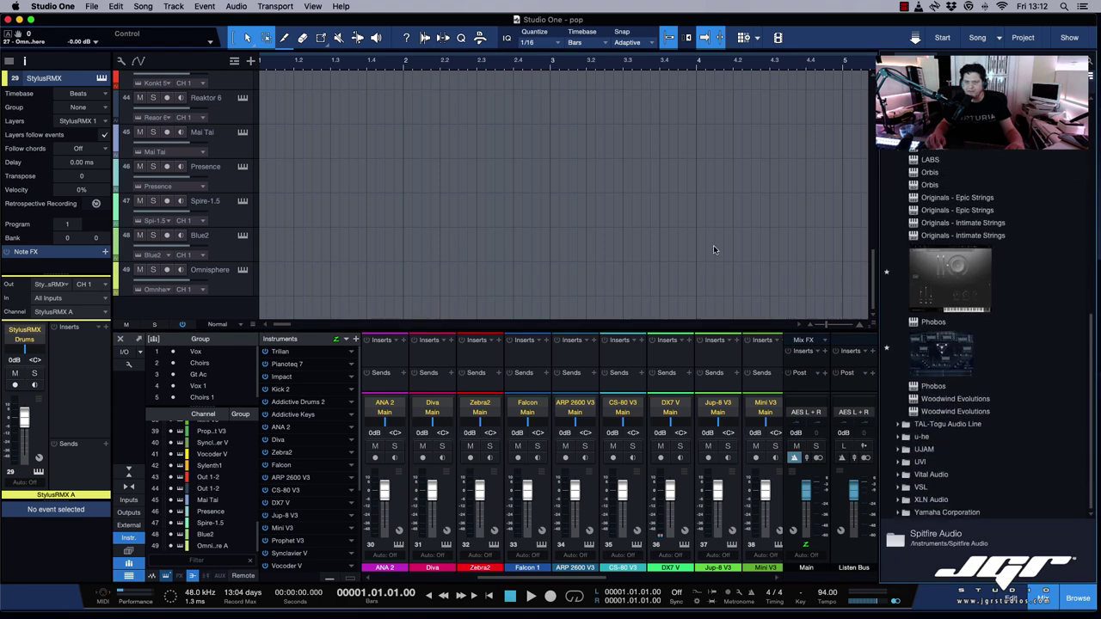
left_click(964, 294)
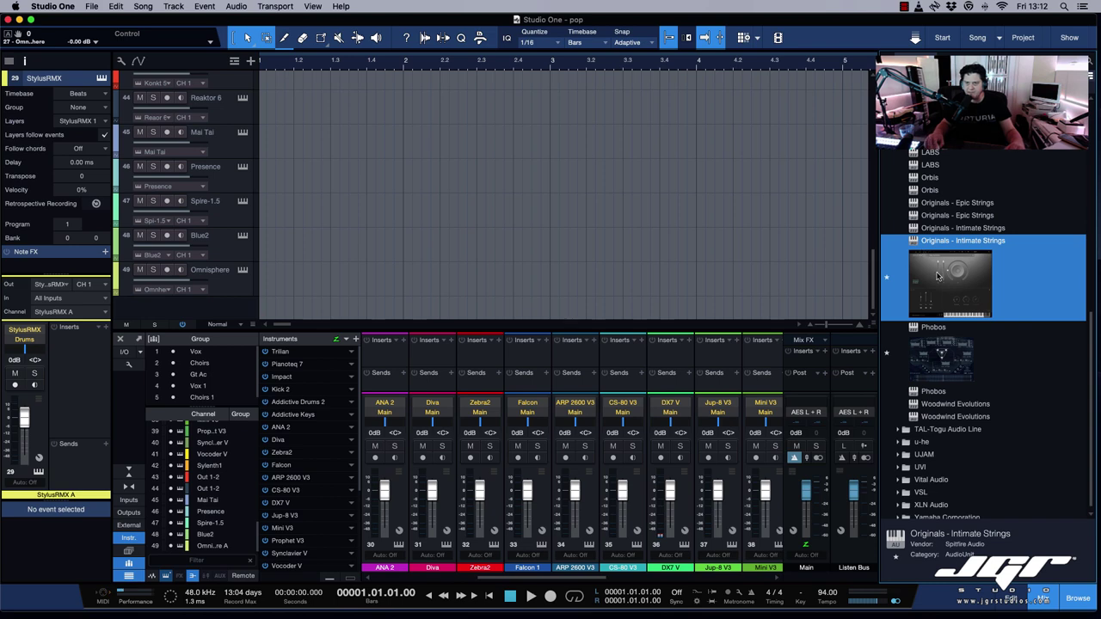
left_click(929, 427)
scroll(980, 387, "down", 3)
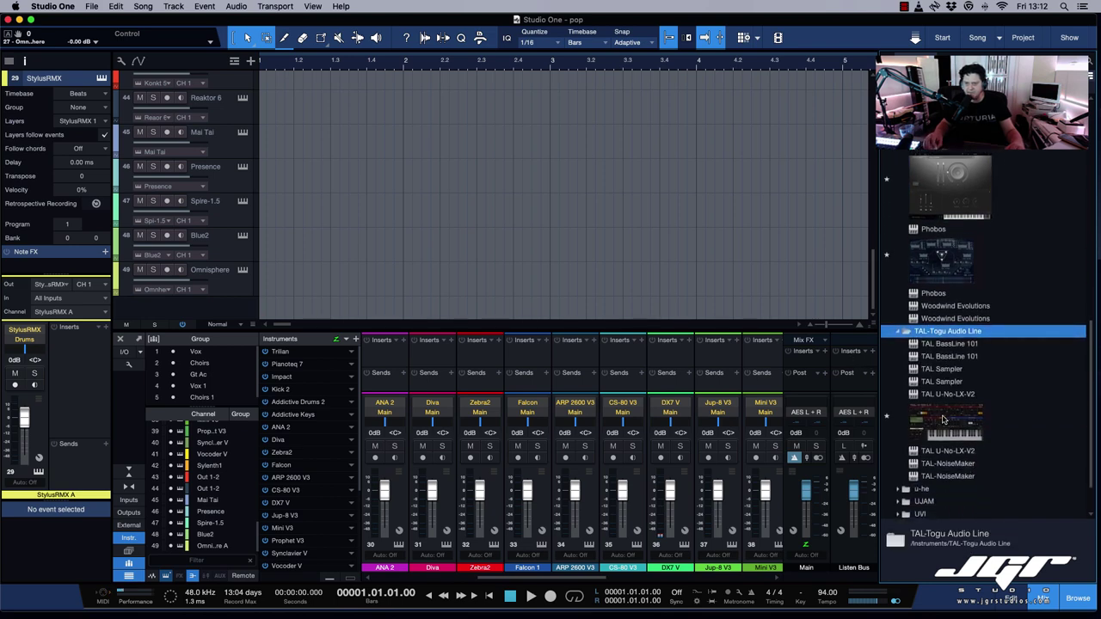
double_click(946, 397)
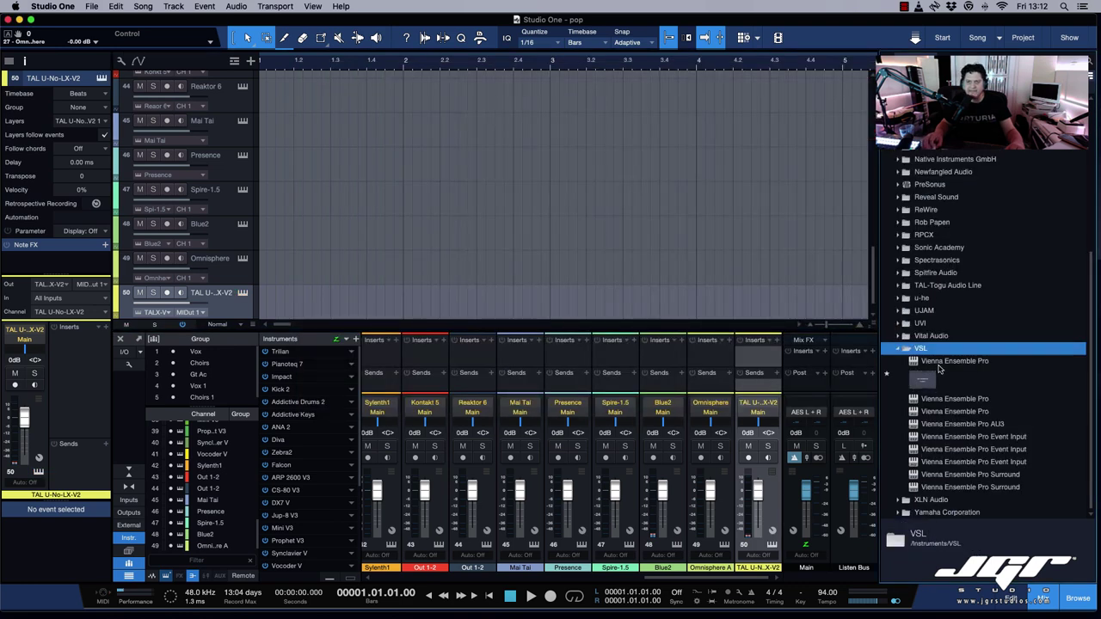
left_click(939, 364)
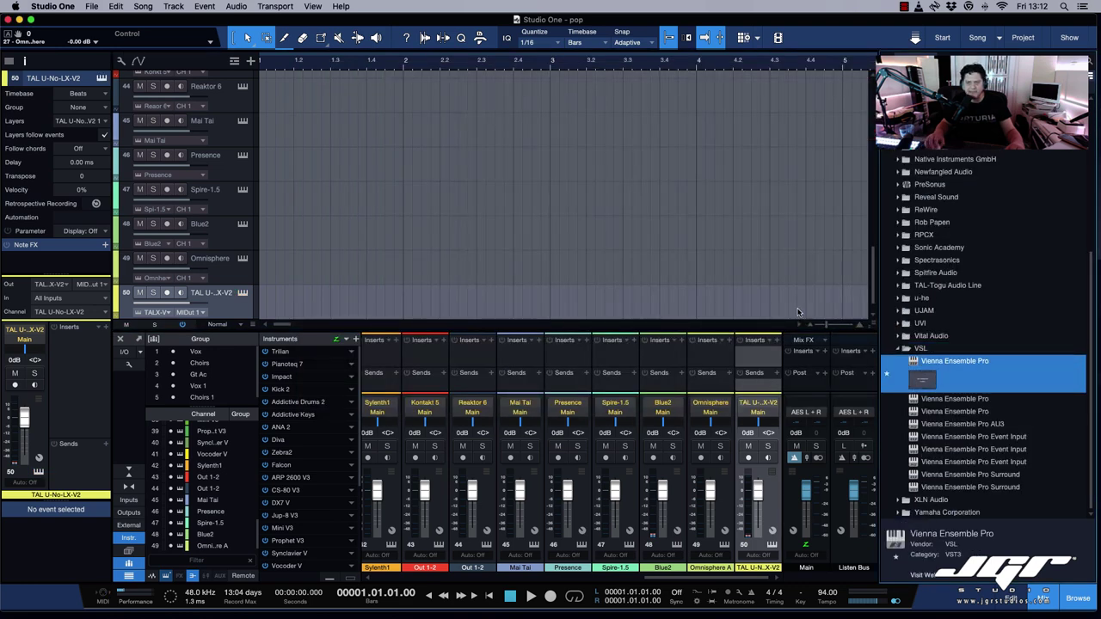
scroll(798, 313, "down", 1)
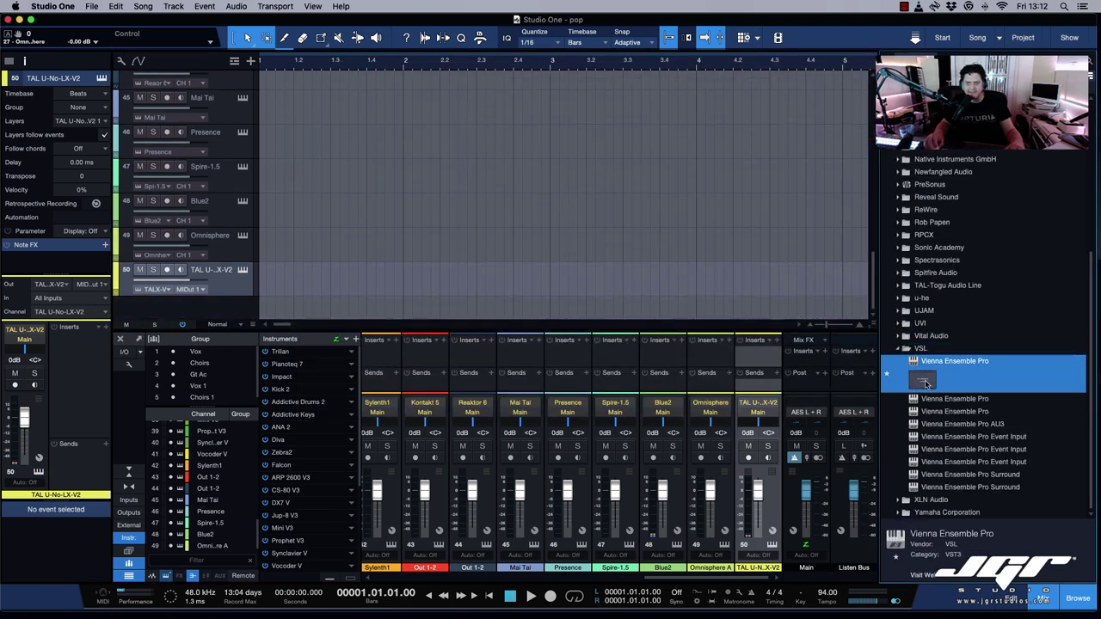
left_click(899, 351)
Pack the instrument tracks from ANA 2 to TAL U-No-LX-V2 into a folder named Synth and assign the folder a new bus channel.
scroll(189, 155, "up", 10)
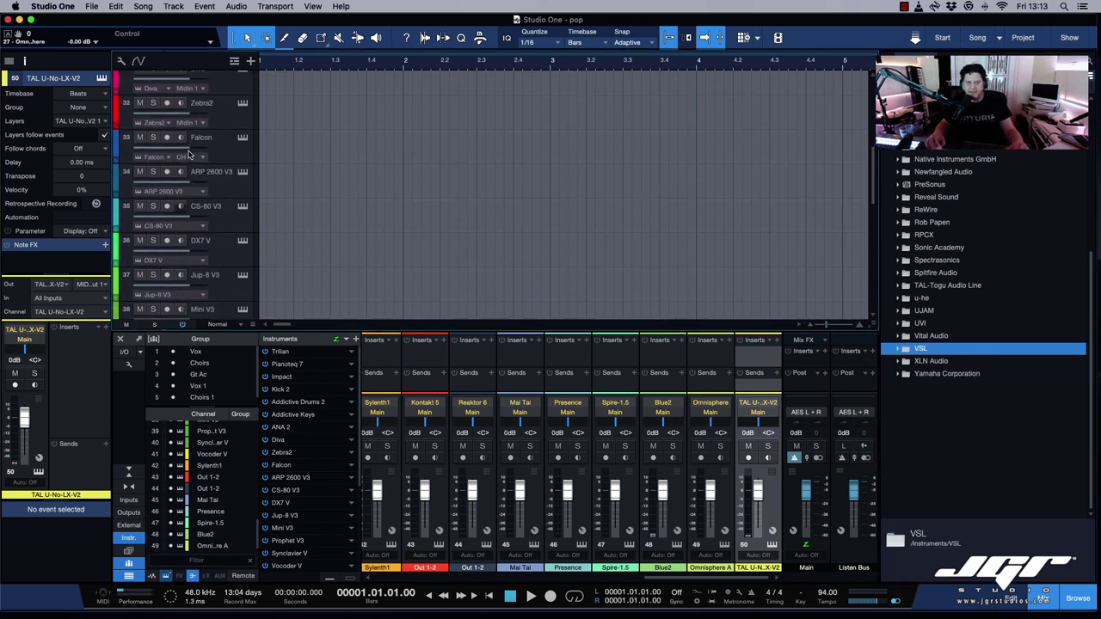
left_click(239, 288)
right_click(217, 286)
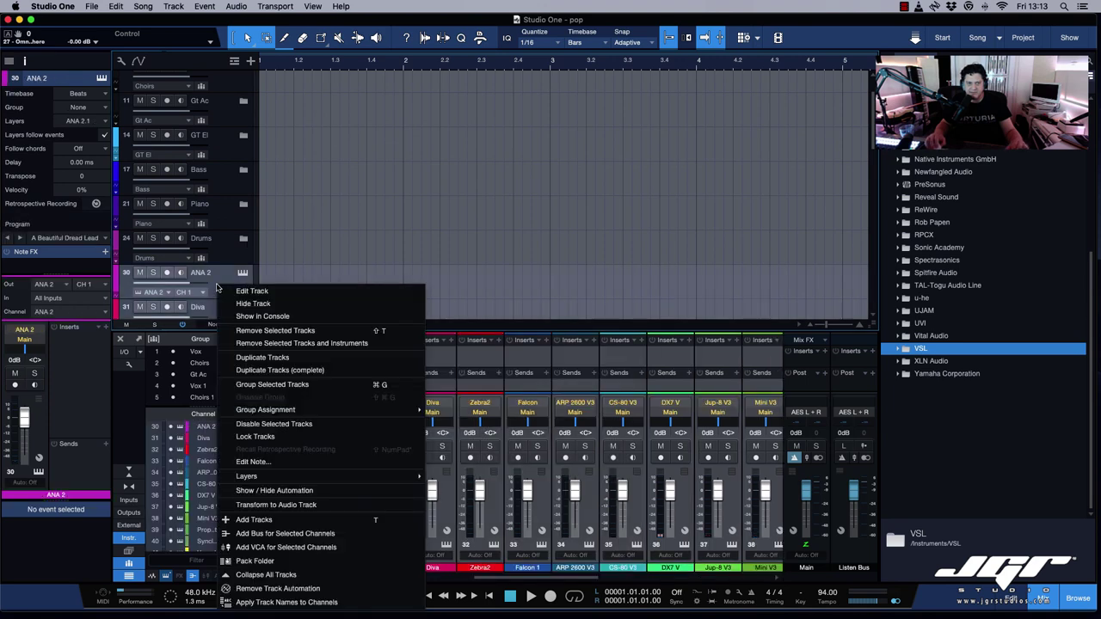
left_click(254, 561)
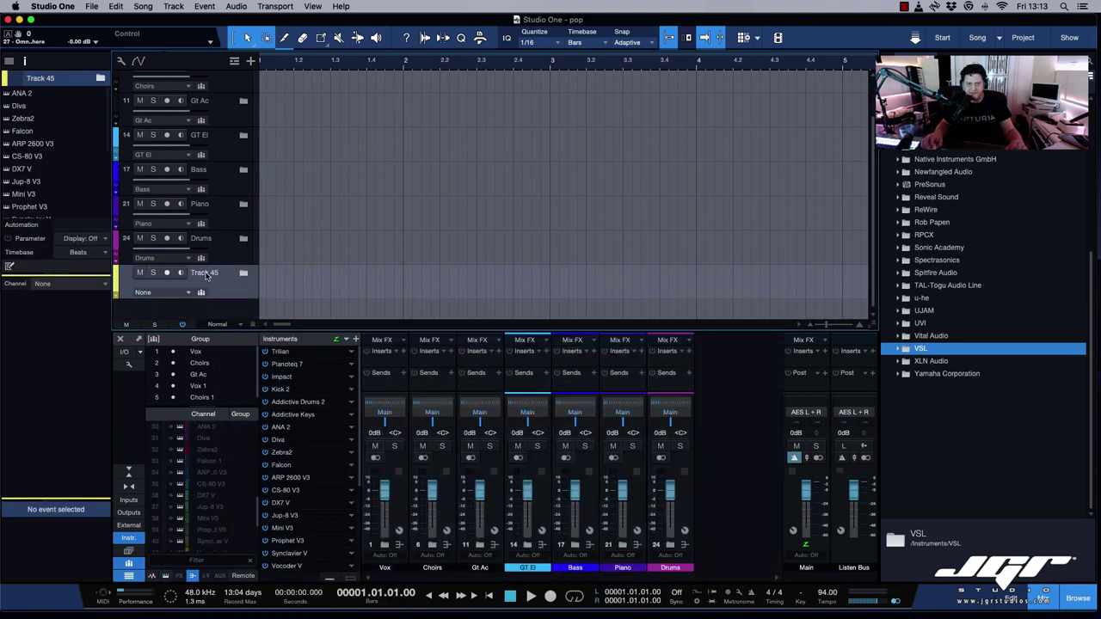
double_click(207, 273)
type("Synth")
key("Return")
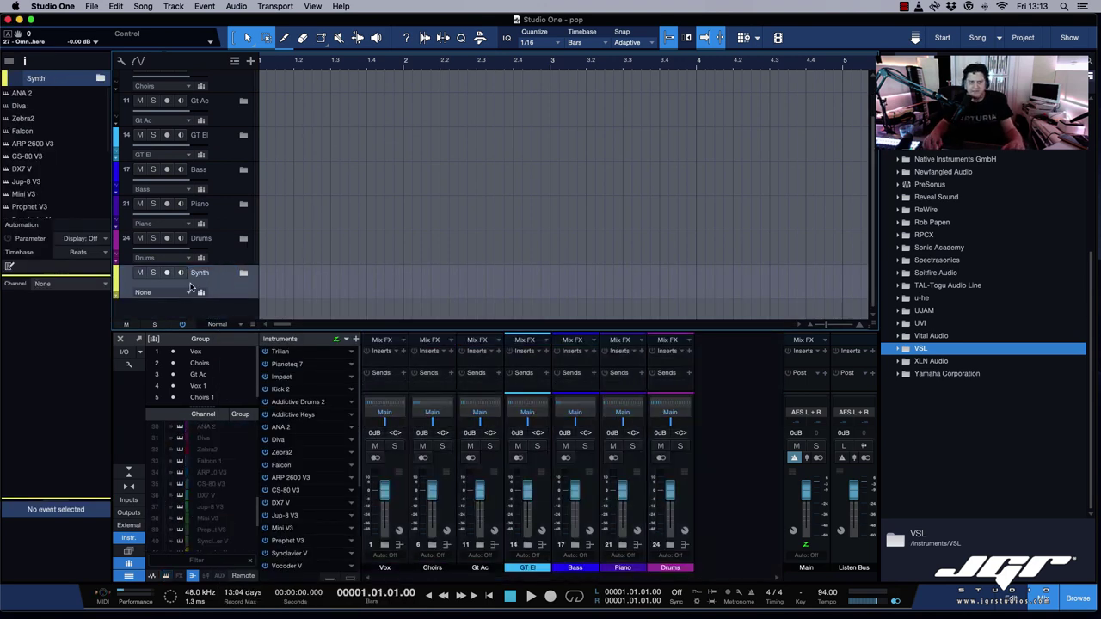
left_click(188, 293)
left_click(189, 578)
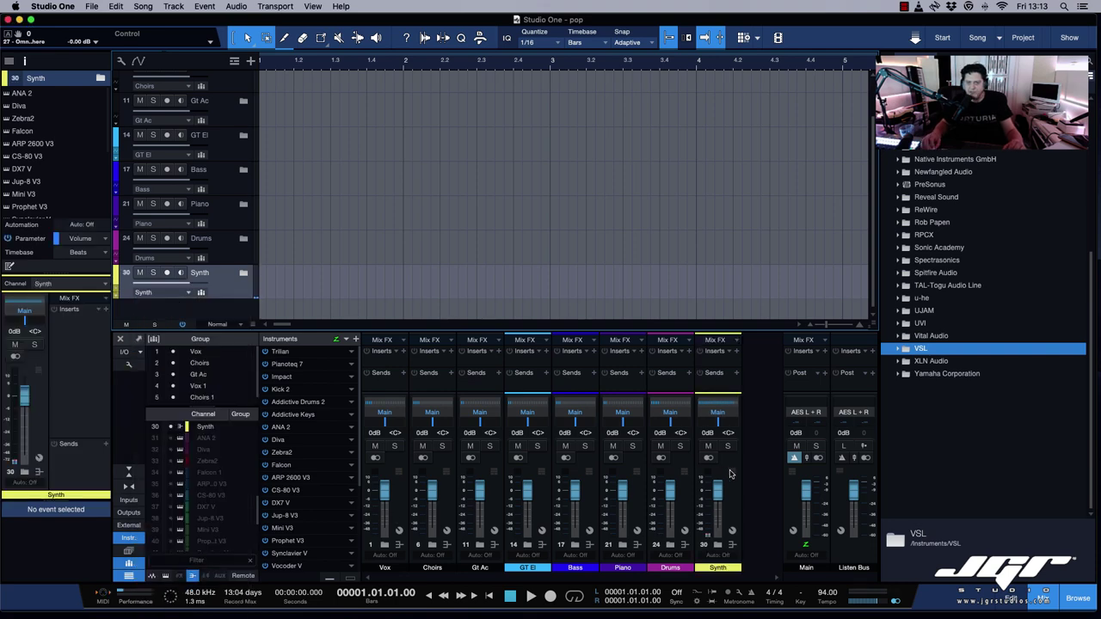
Hide the browser and save the song.
left_click(1091, 600)
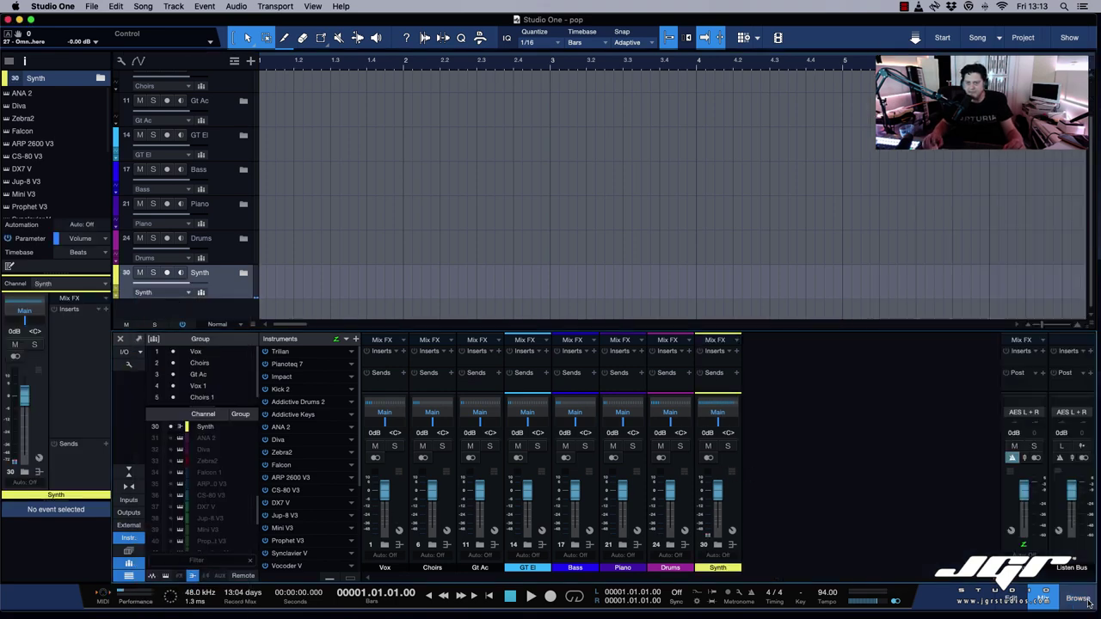
key("super+s")
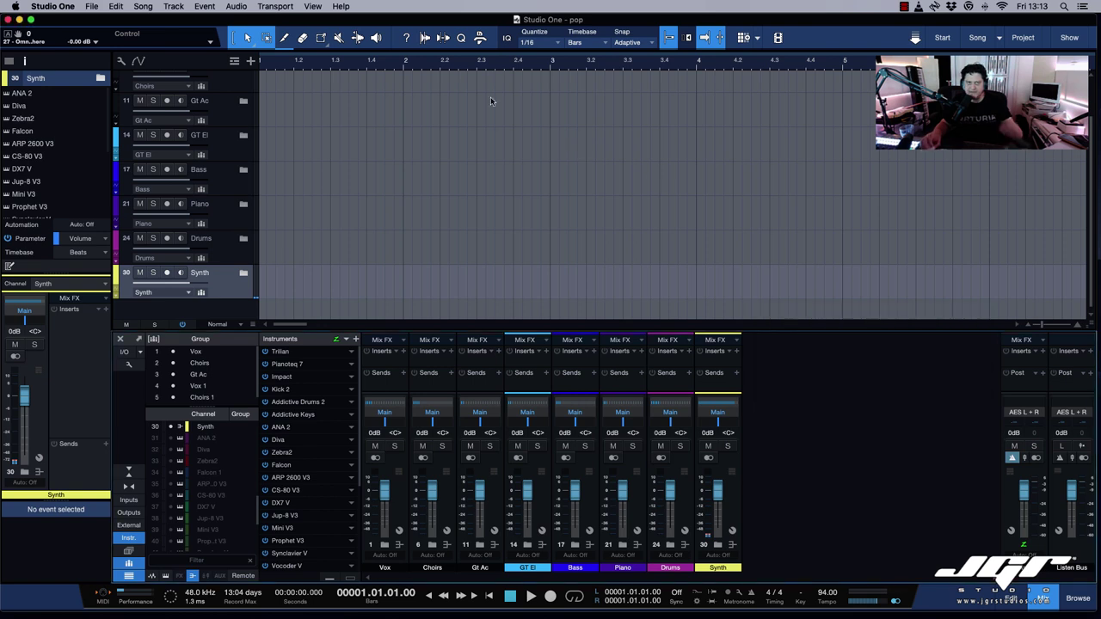
left_click(251, 61)
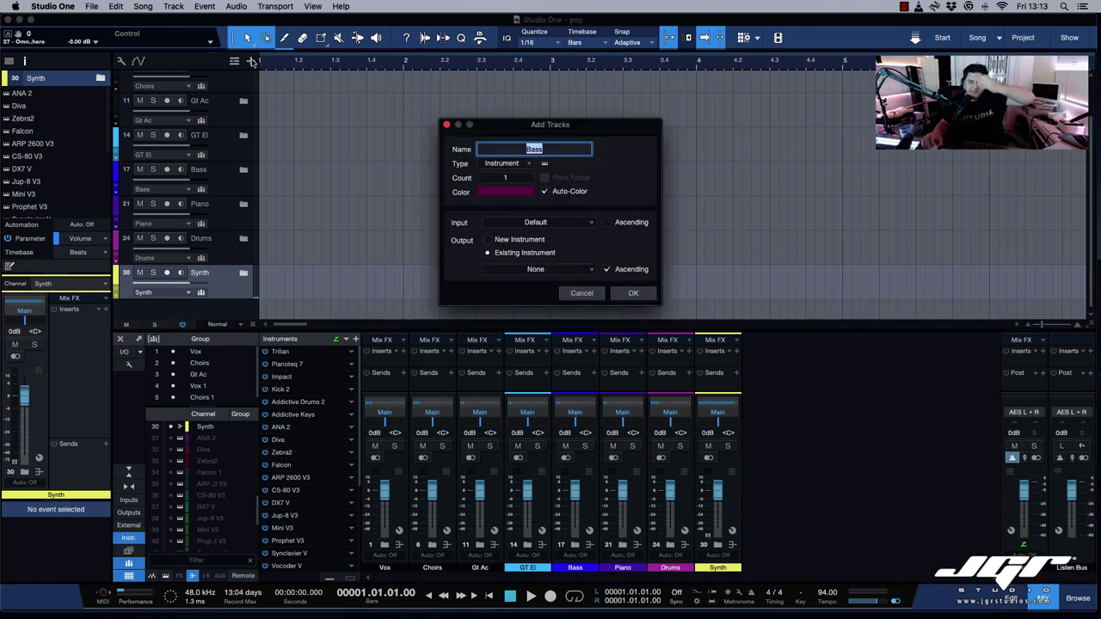
left_click(583, 296)
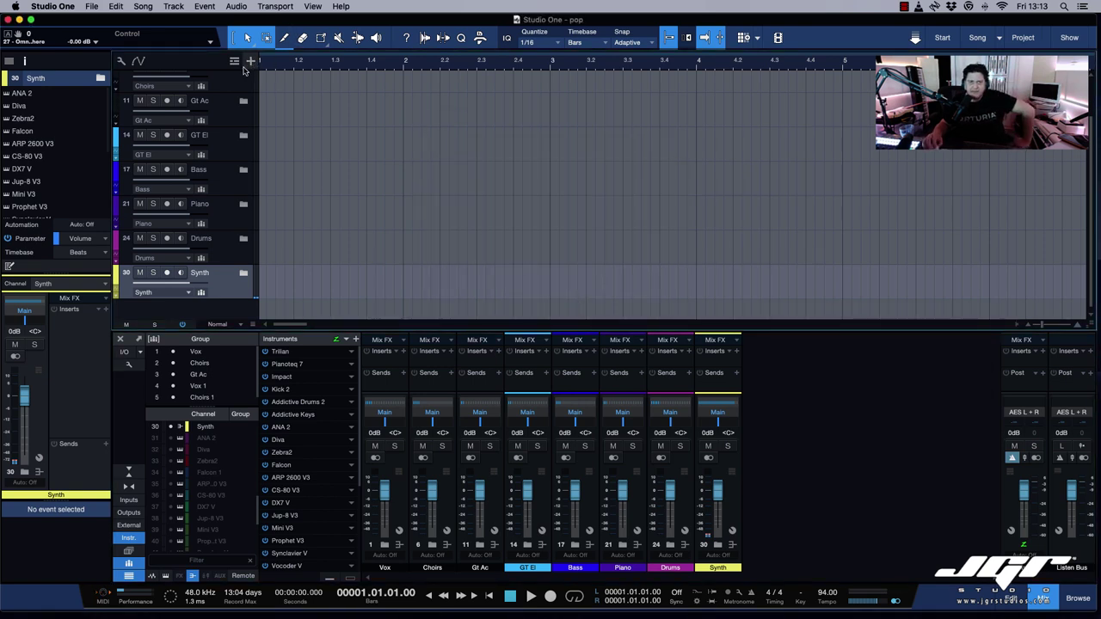
Show the Marker, Arranger and Tempo tracks above the arrangement.
left_click(233, 61)
left_click(258, 81)
left_click(232, 61)
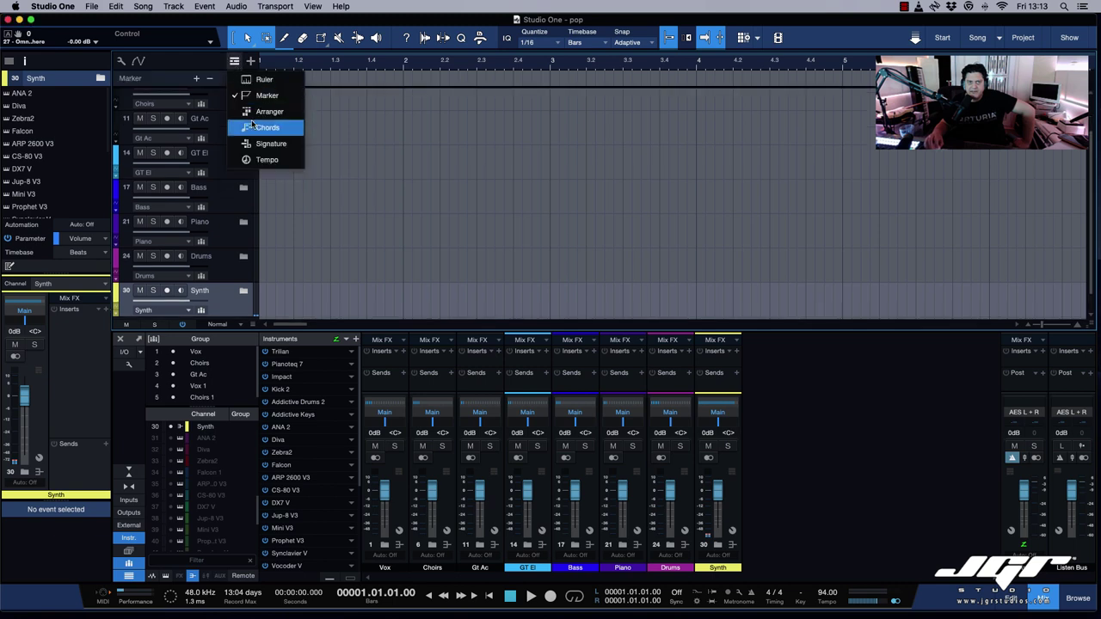
left_click(258, 112)
left_click(233, 61)
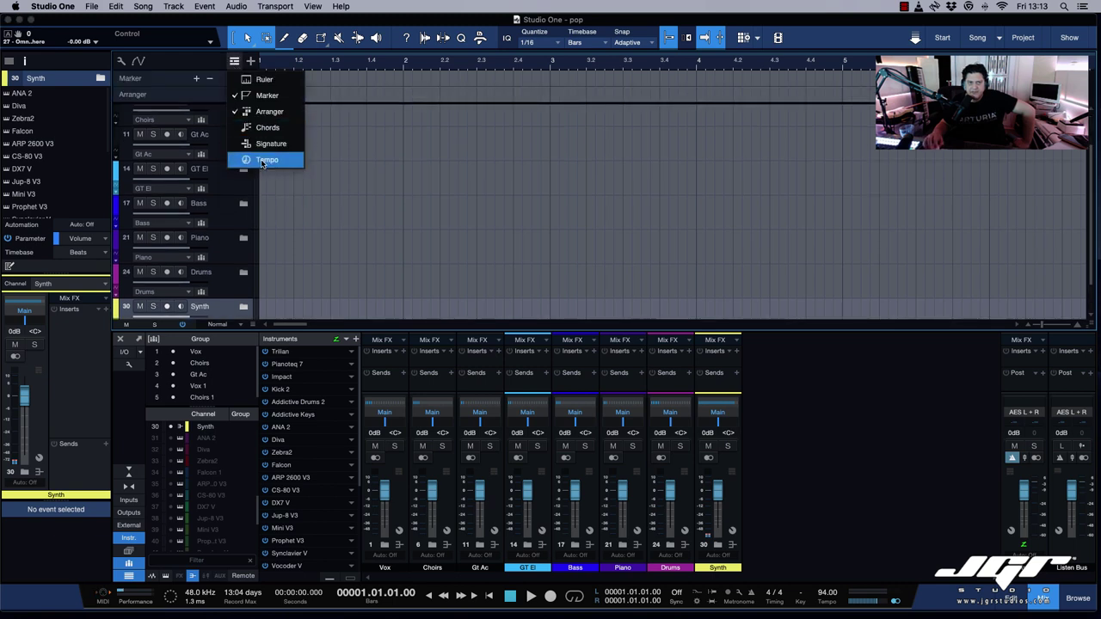
left_click(258, 160)
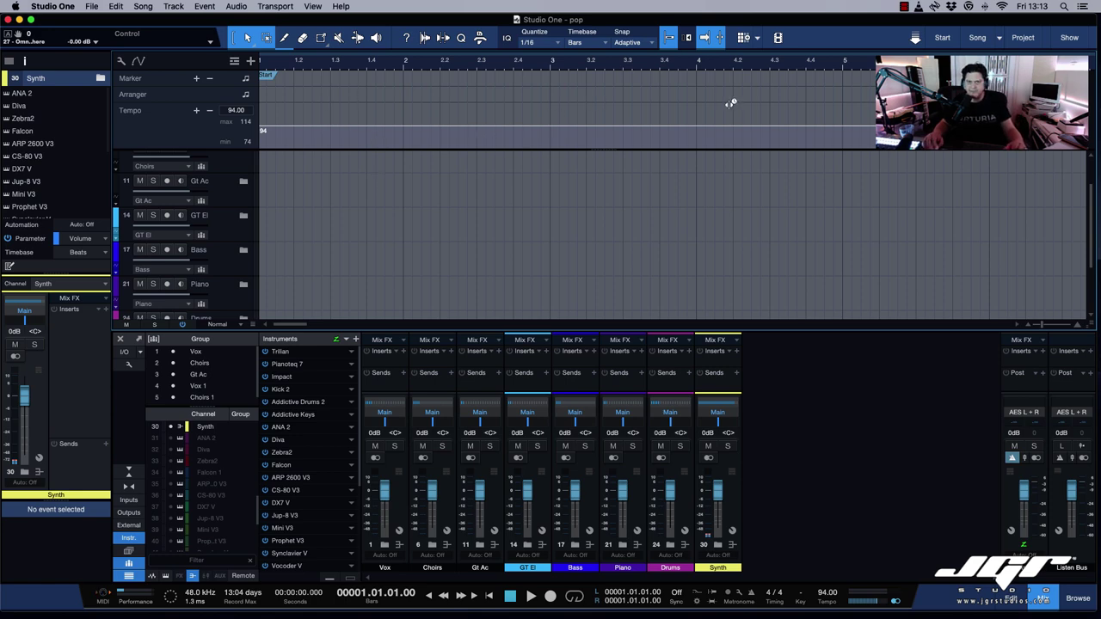
Add one-bar Intro, Verse and Chorus sections at bars 2, 4 and 5 of the Arranger track, and extend Verse back to bar 3.
key("w")
key("w")
key("w")
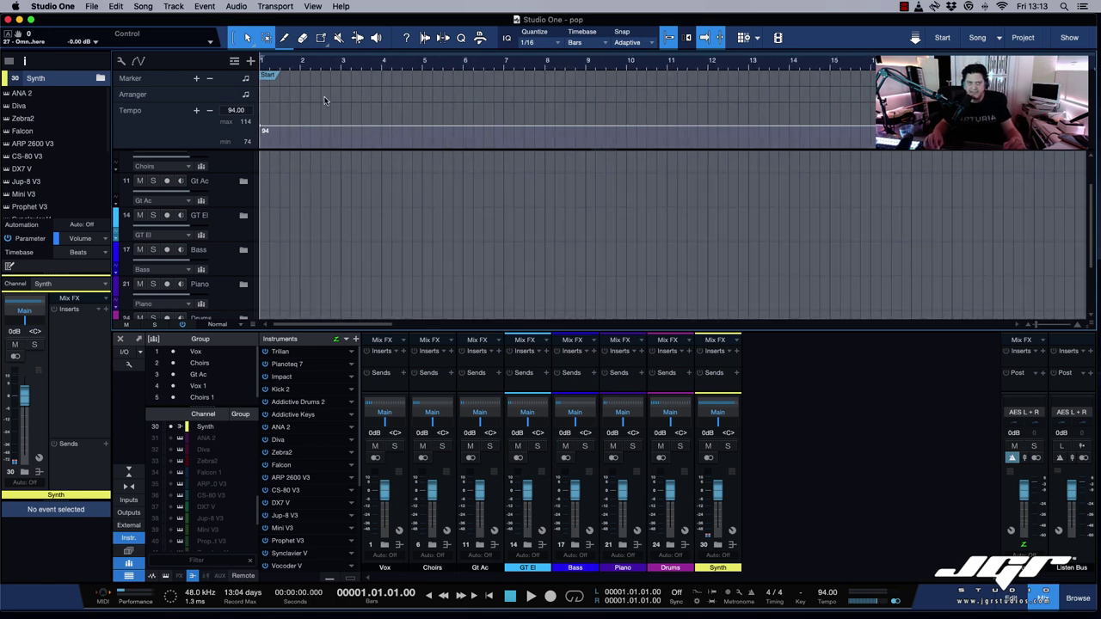
double_click(324, 101)
double_click(415, 100)
double_click(446, 102)
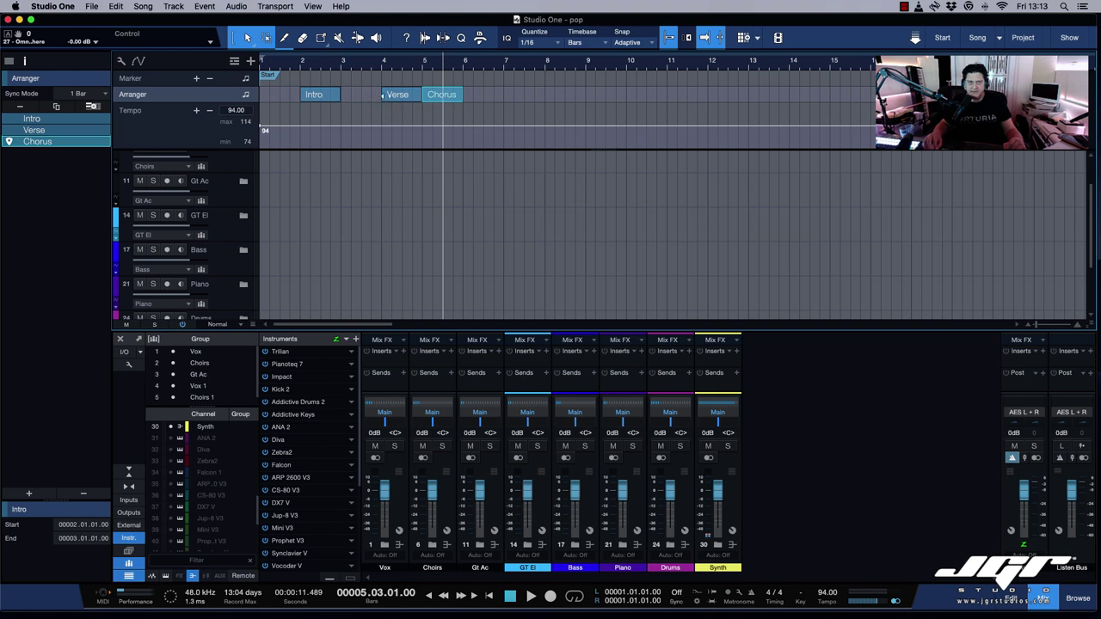
left_click_drag(384, 97, 342, 97)
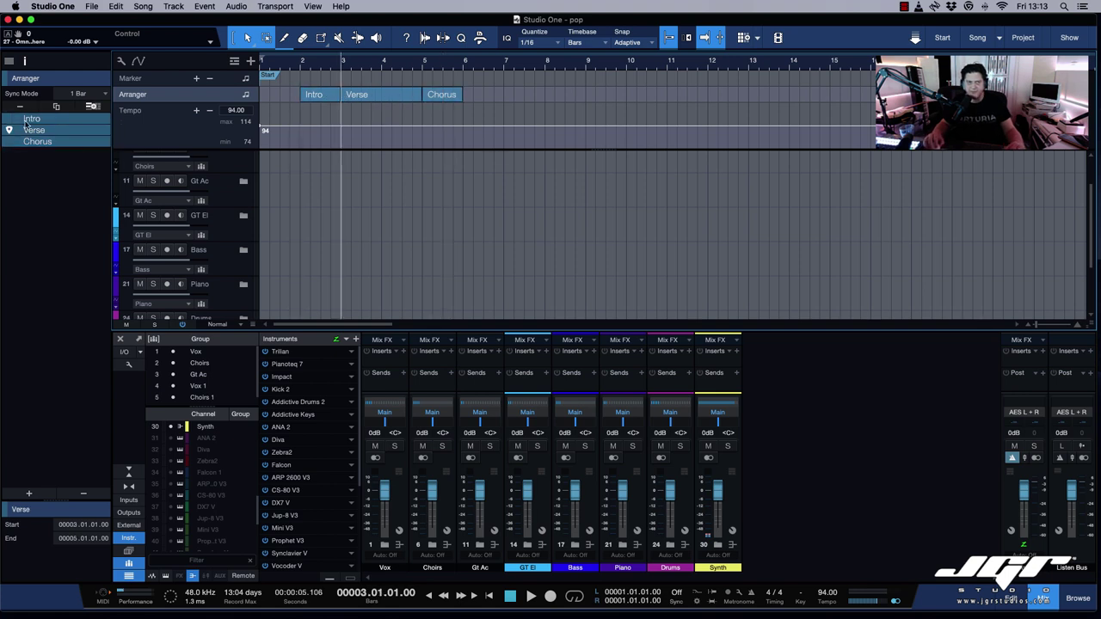
Open a scratch pad beside the arrangement, view it with the track list, and close it again.
left_click(742, 37)
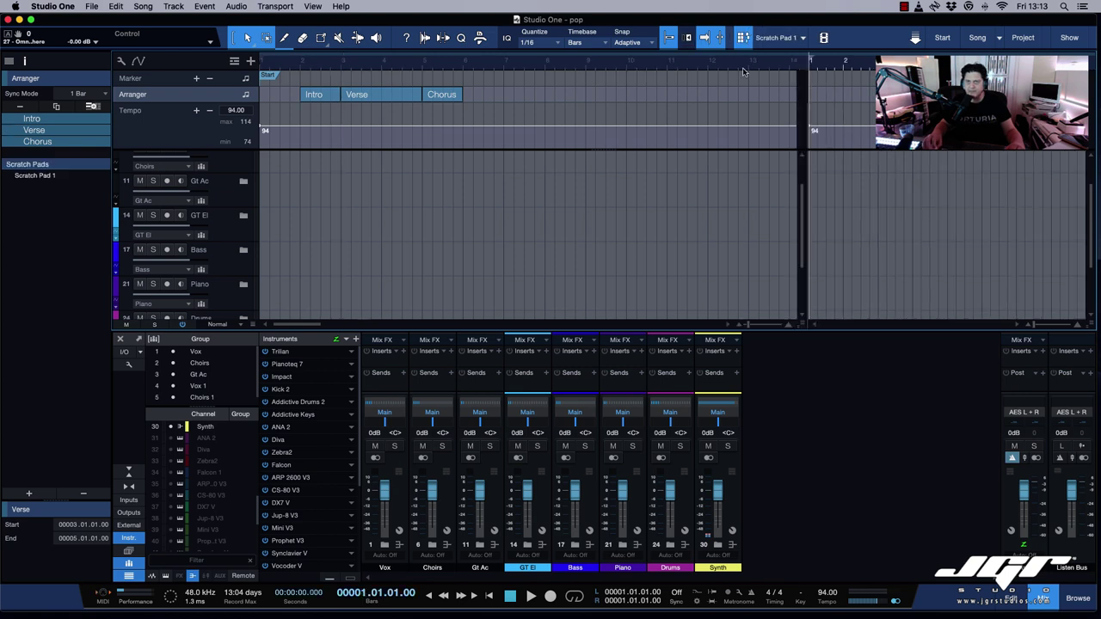
scroll(841, 162, "up", 3)
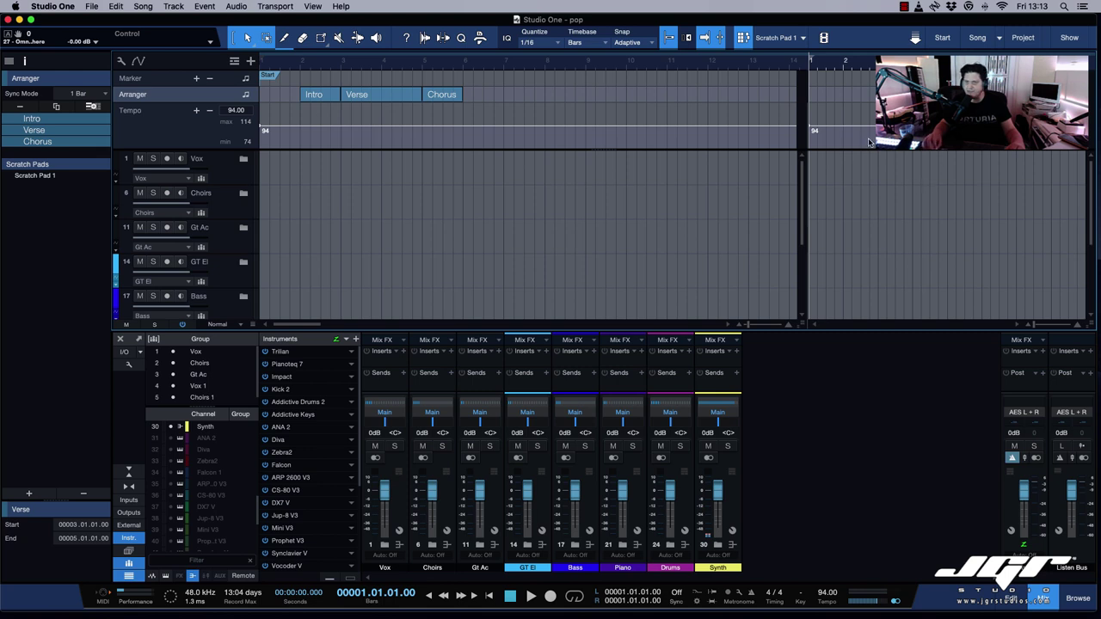
left_click(742, 37)
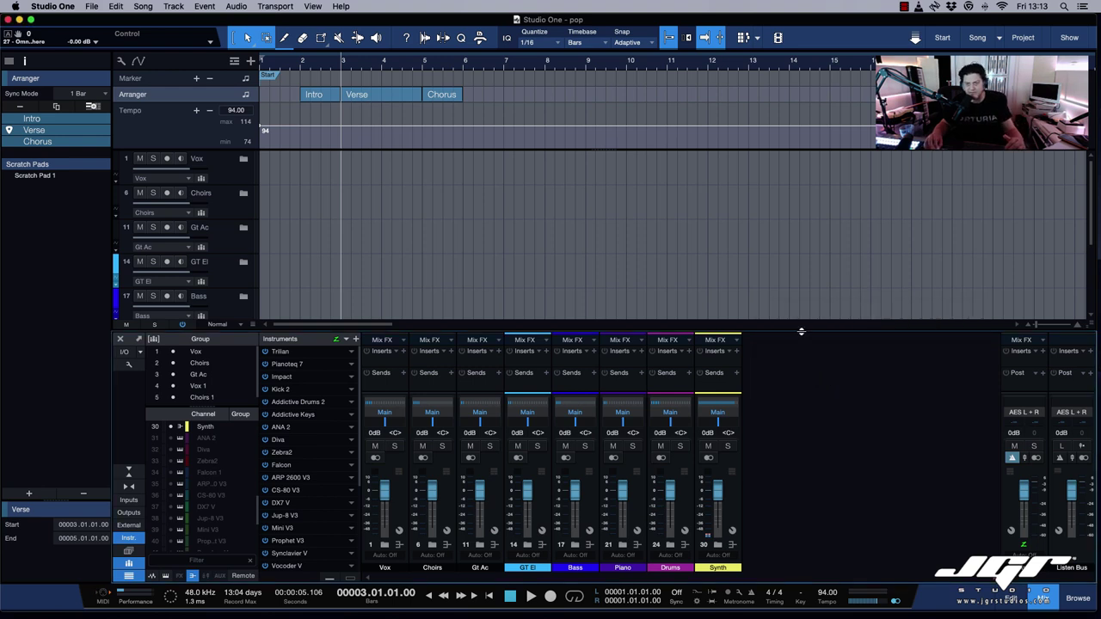
Enlarge the console and colour all the folder bus channels from Vox to Synth blue.
left_click_drag(801, 330, 803, 249)
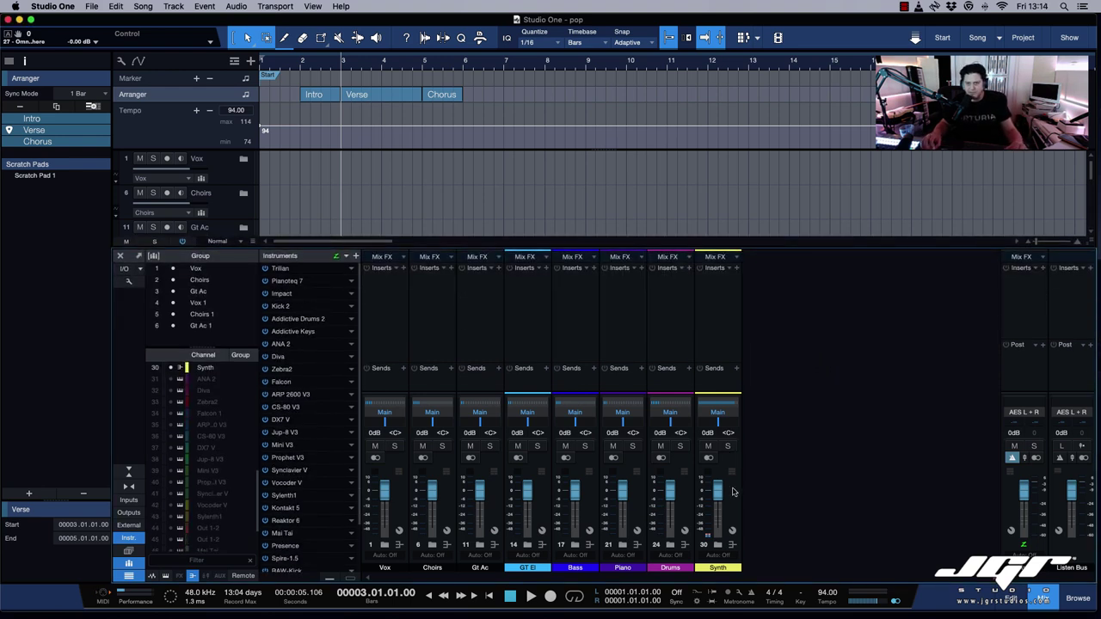
left_click(734, 491)
left_click_drag(408, 490, 528, 491)
right_click(403, 490)
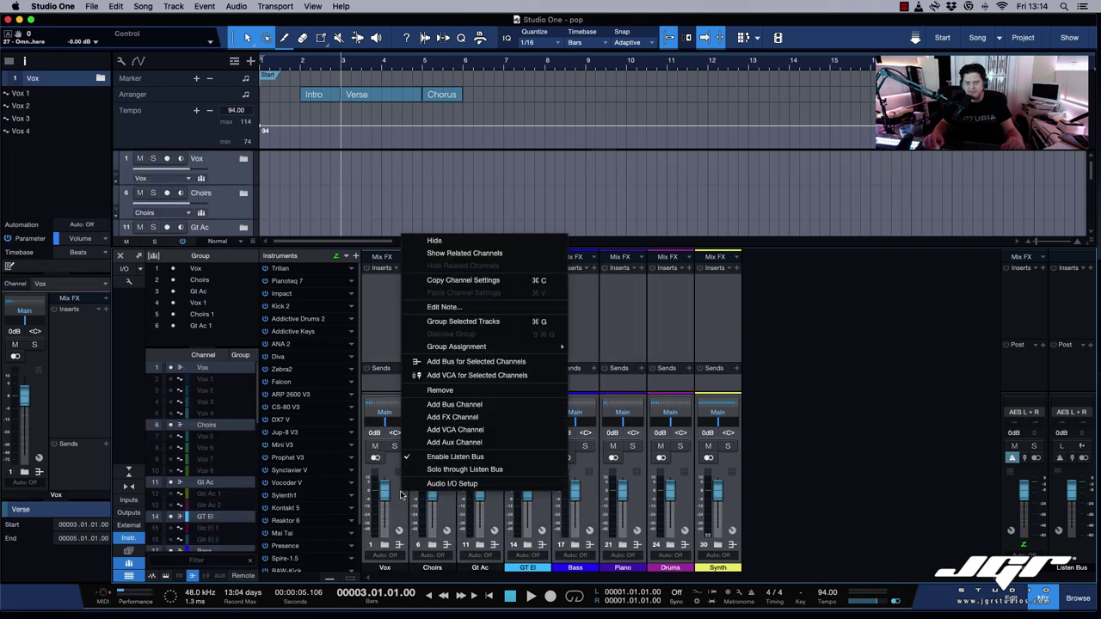
left_click(386, 572)
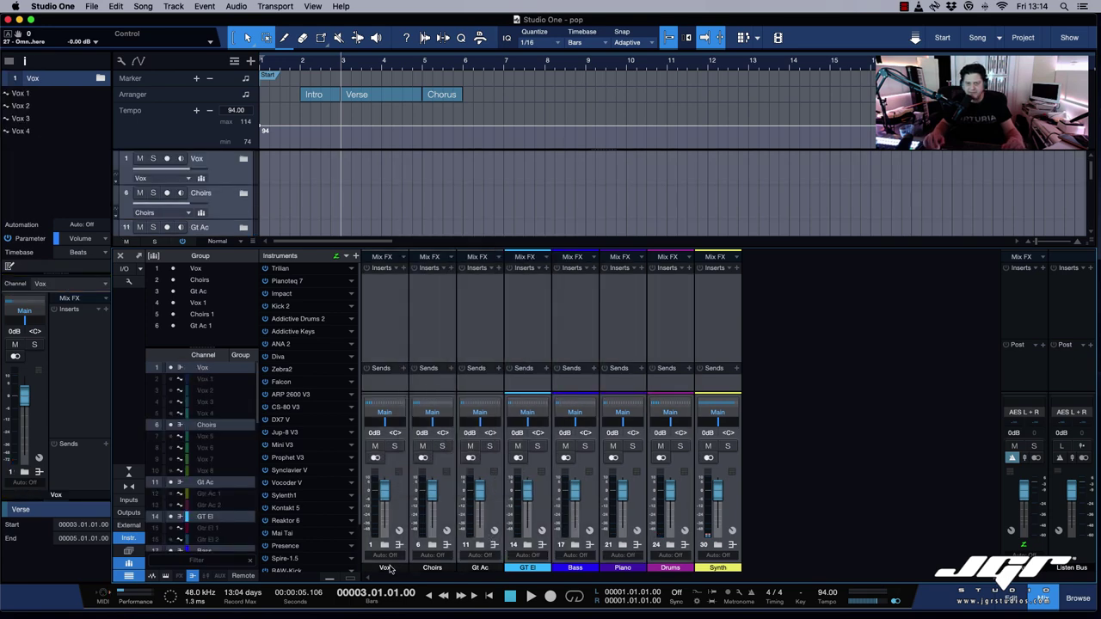
left_click(390, 569)
left_click(422, 543)
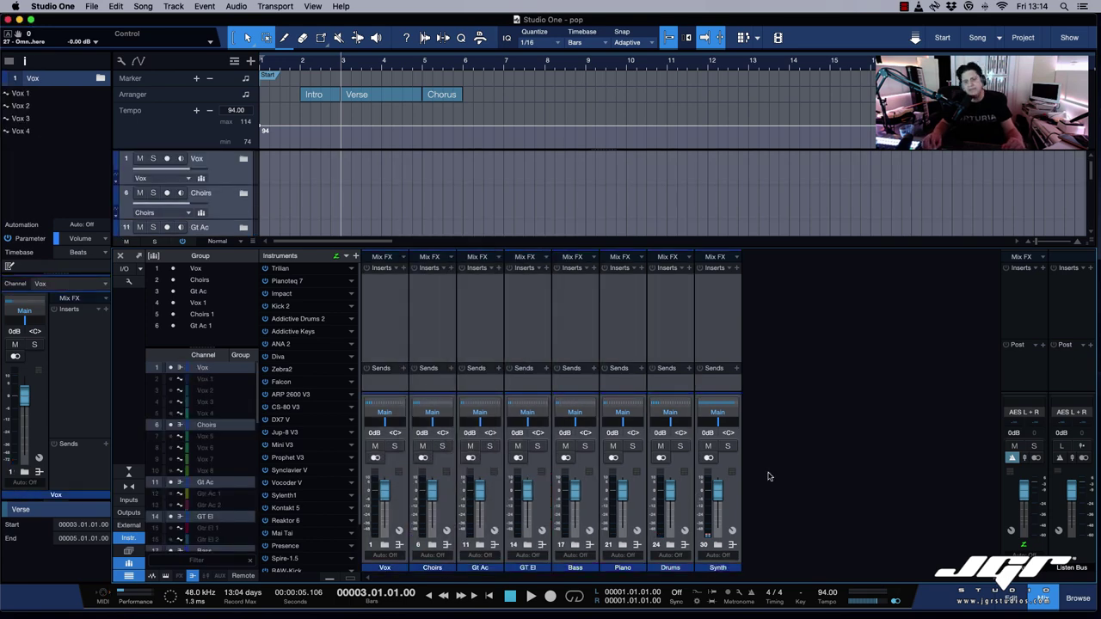
Add three FX channels to the console after the Synth bus.
right_click(766, 438)
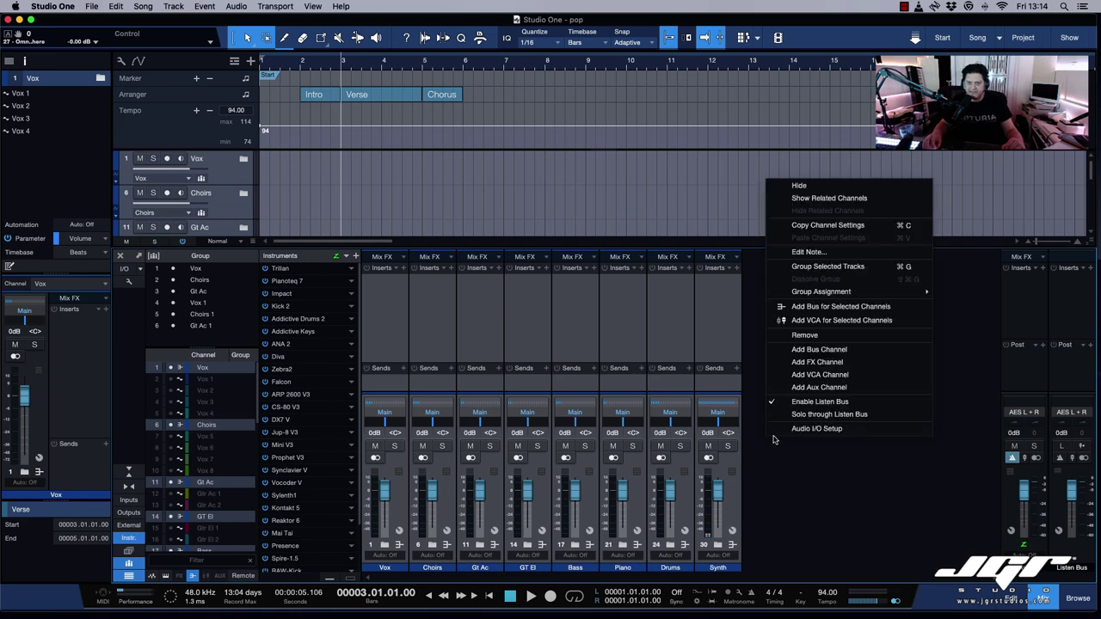
left_click(809, 362)
right_click(838, 447)
left_click(860, 467)
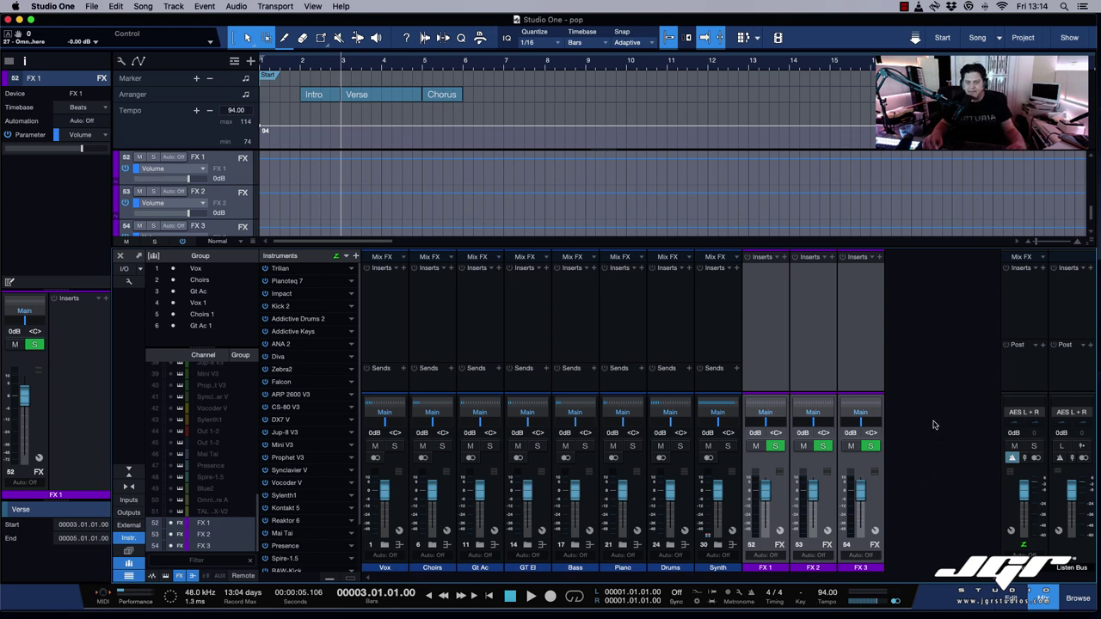
Add a bus for all the folder bus channels from Vox to Synth and name it Master.
left_click(733, 490)
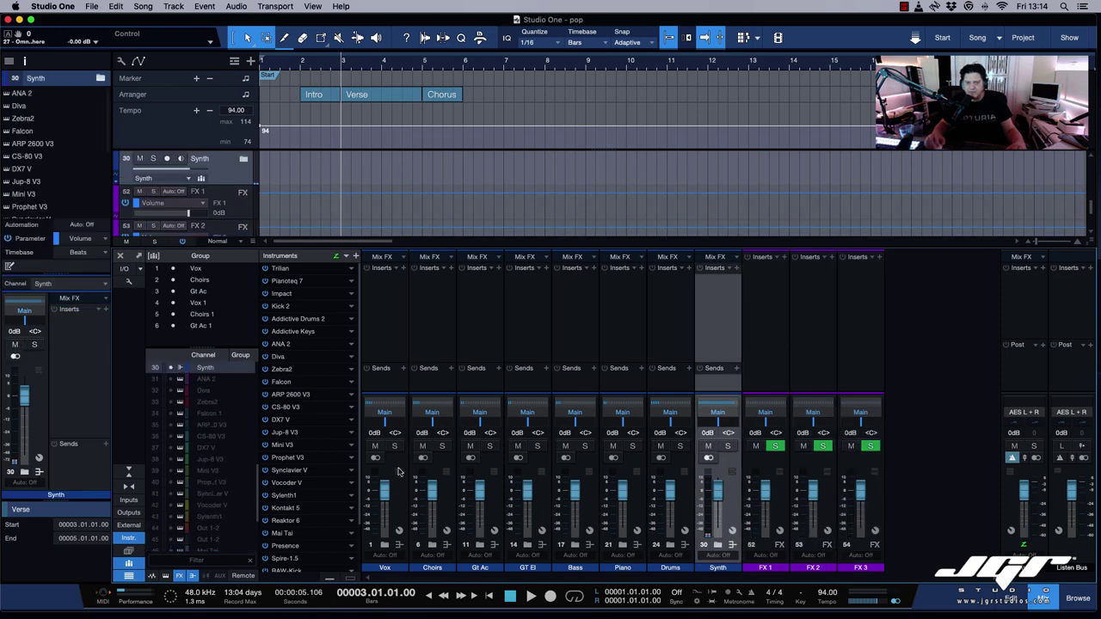
left_click(441, 499, "shift")
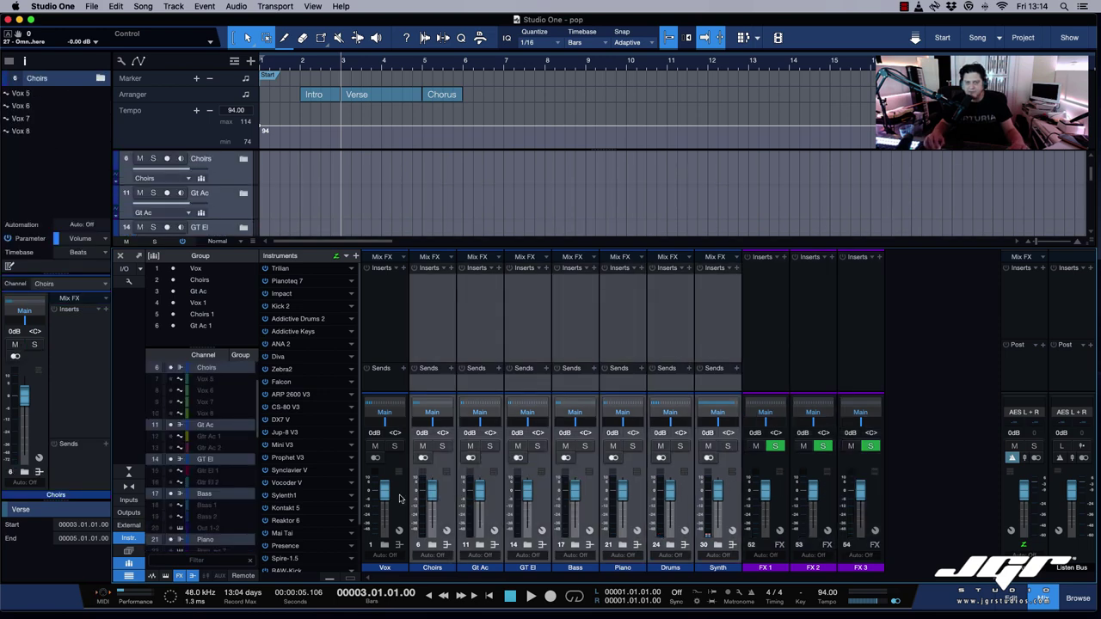
left_click(399, 499, "shift")
right_click(402, 496)
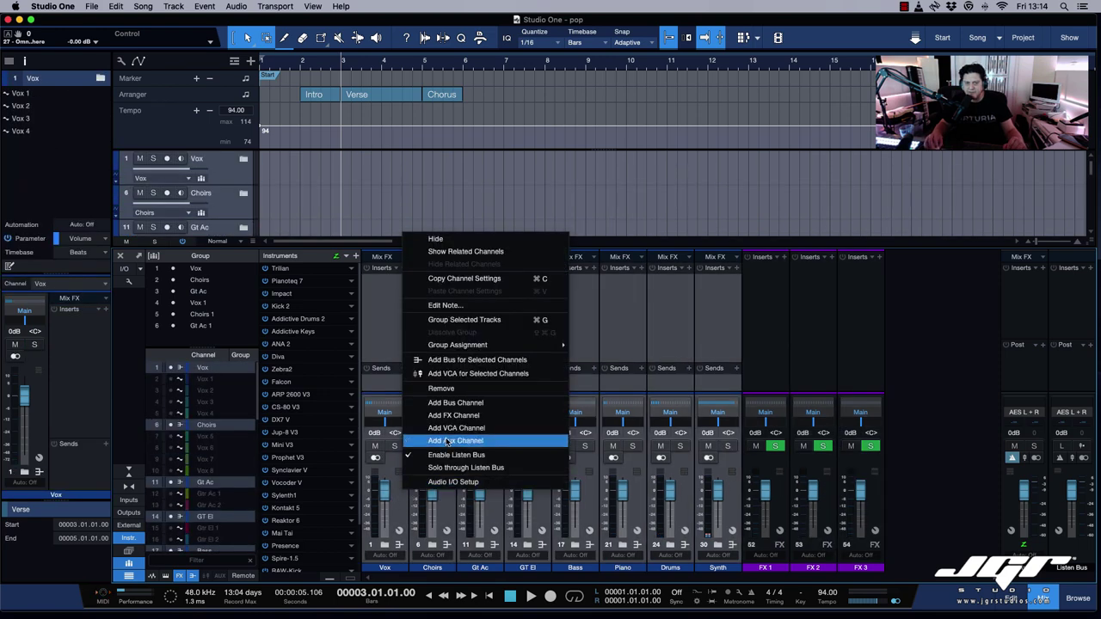
left_click(451, 359)
double_click(922, 568)
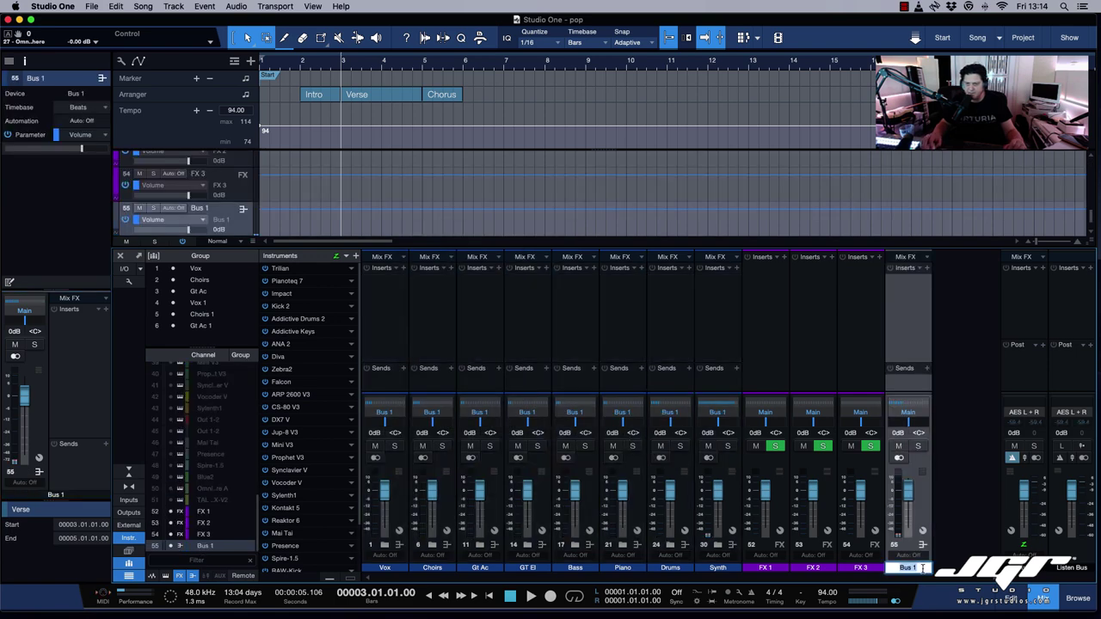
type("Master")
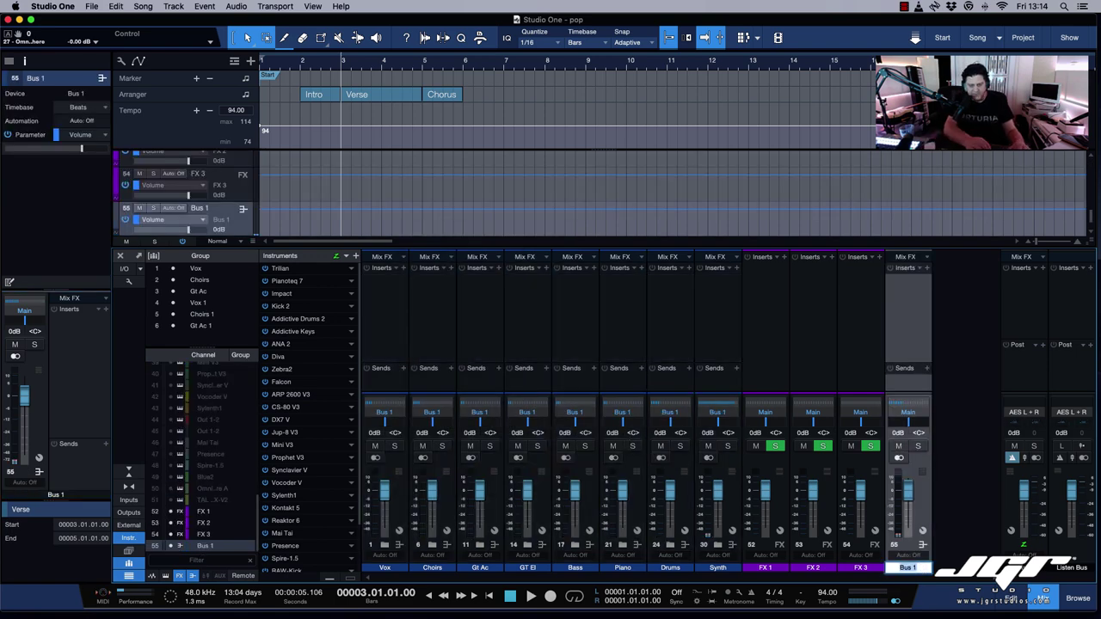
key("Return")
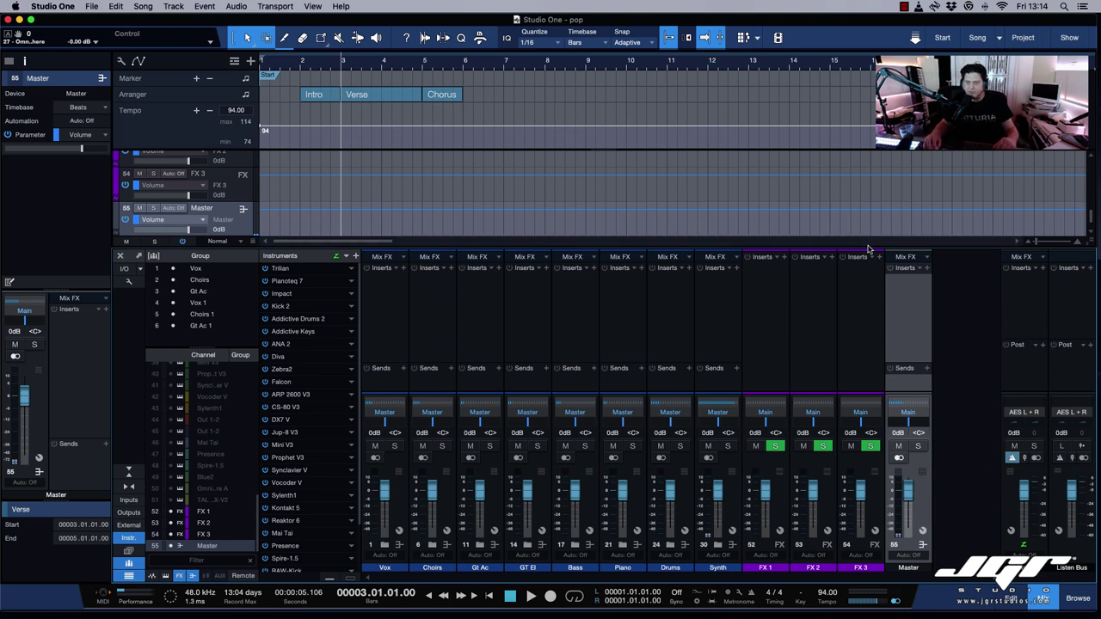
Enlarge the console and view the output choices of the Master bus without changing its routing.
scroll(868, 248, "right", 5)
left_click_drag(871, 206, 871, 154)
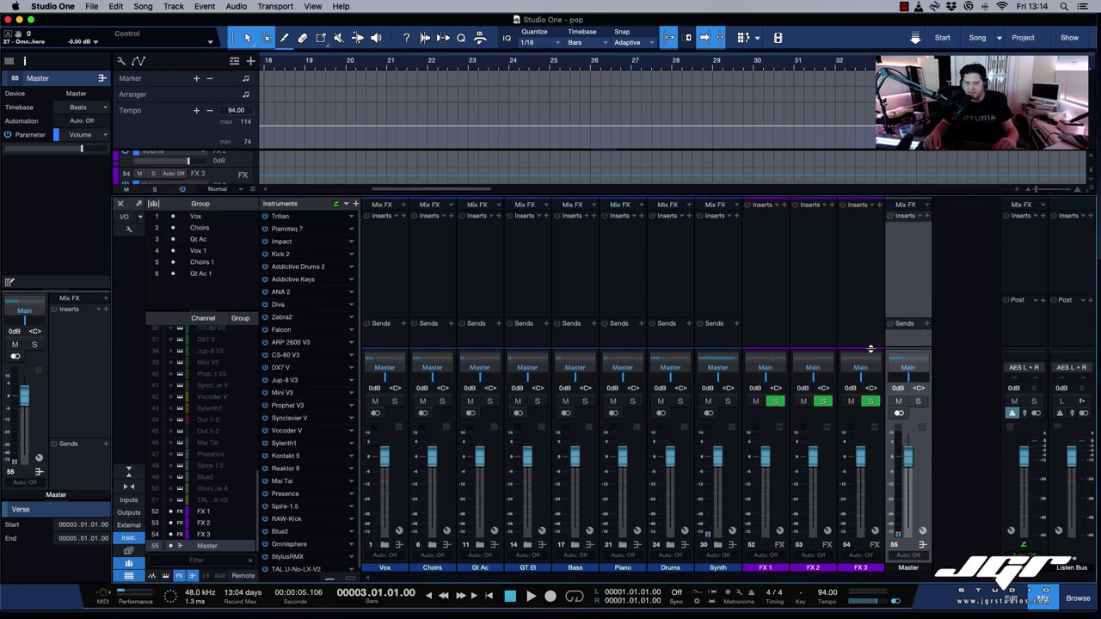
left_click(908, 367)
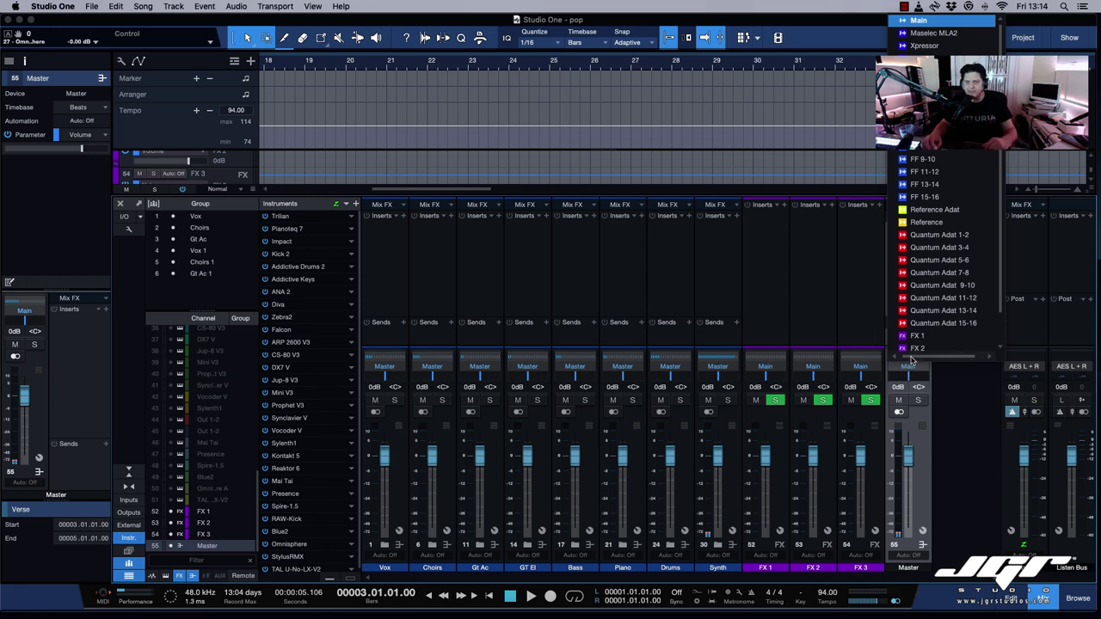
left_click(852, 339)
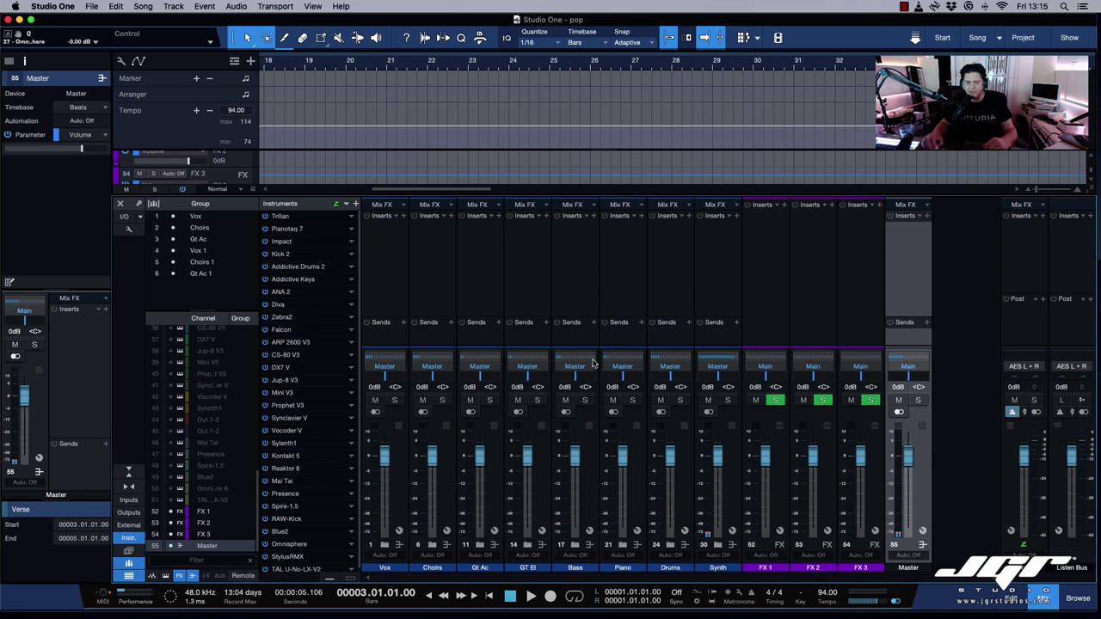
Route the Vox bus to output FF 1-2, Choirs to FF 3-4, Gt Ac to FF 5-6 and GT El to FF 7-8.
left_click(385, 368)
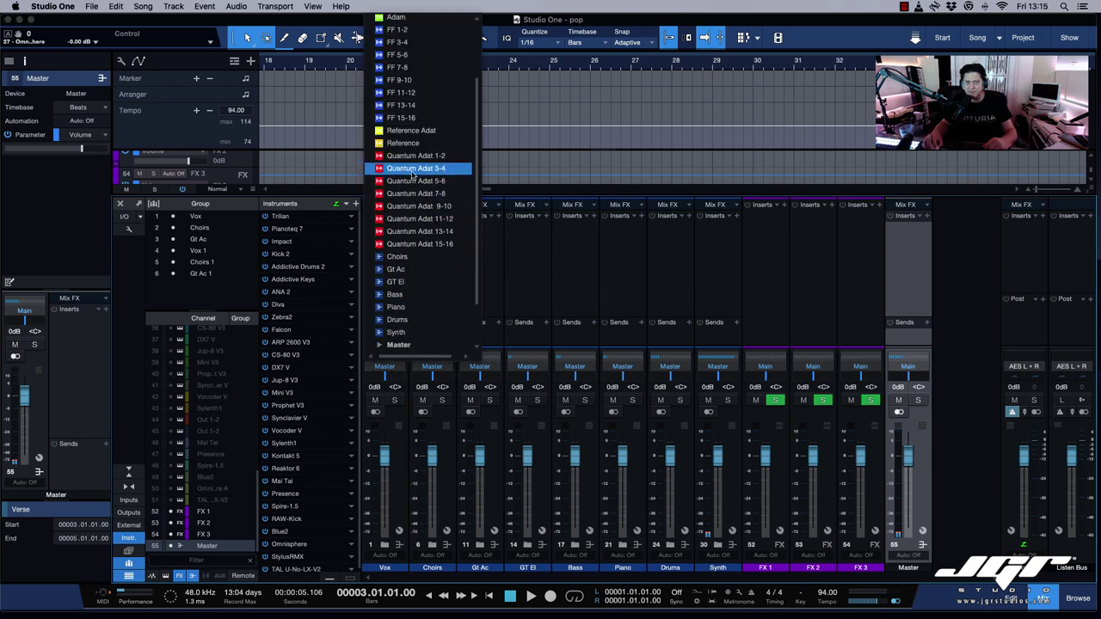
left_click(398, 29)
left_click(433, 367)
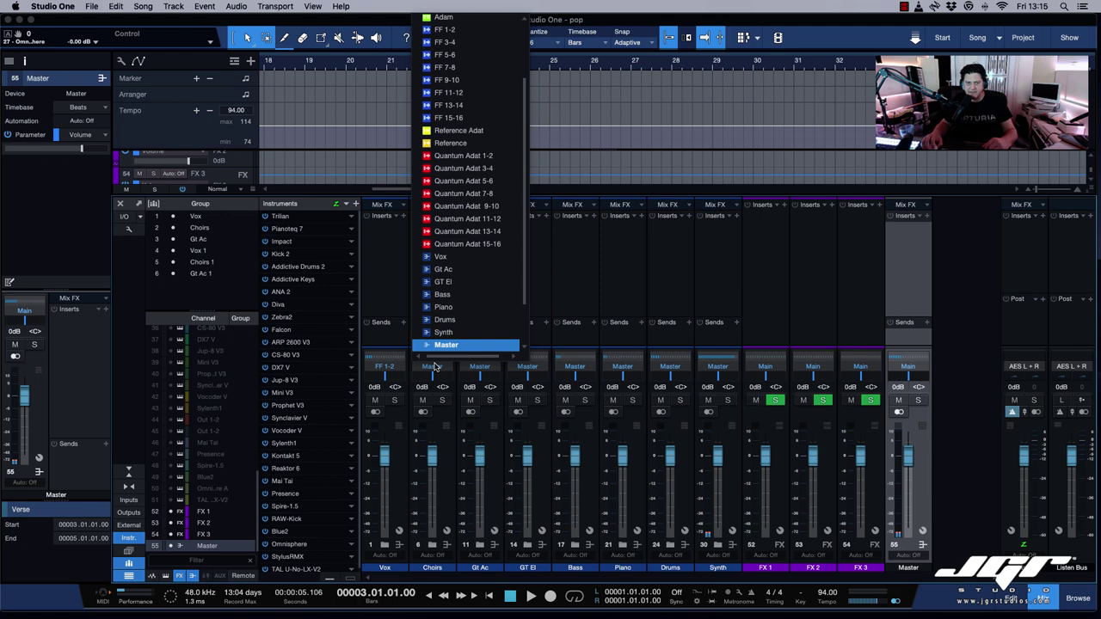
left_click(460, 43)
left_click(487, 362)
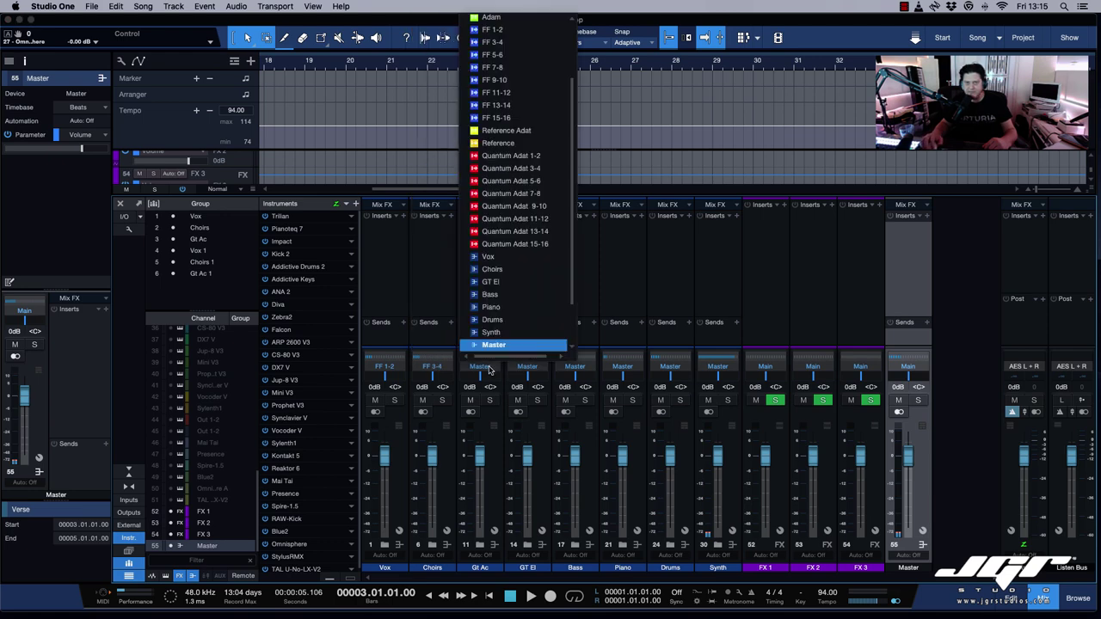
left_click(484, 55)
left_click(534, 368)
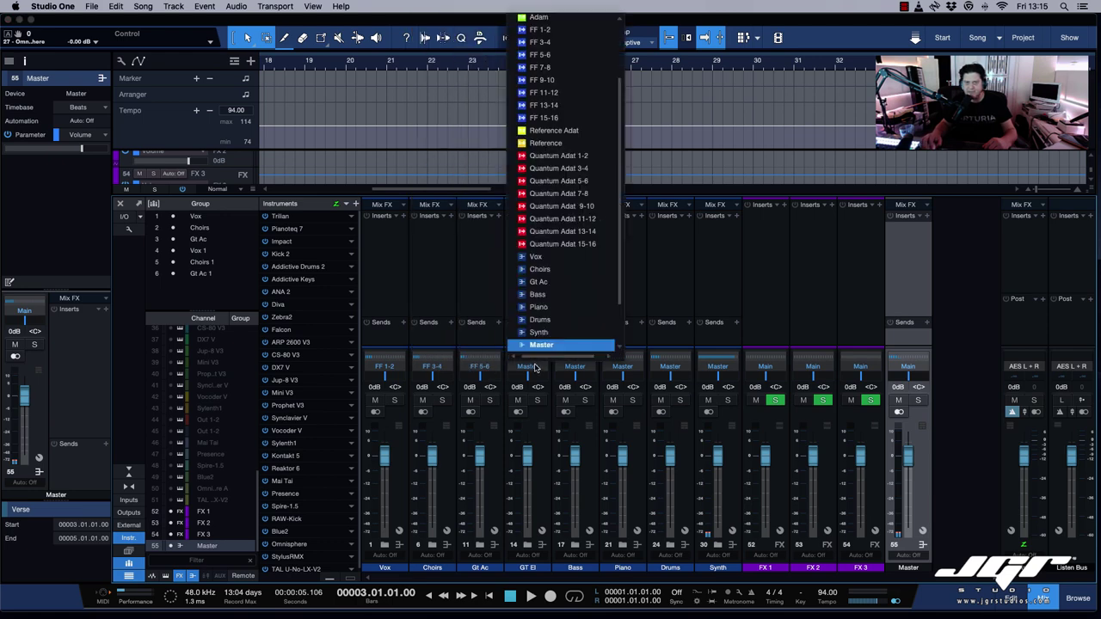
left_click(545, 77)
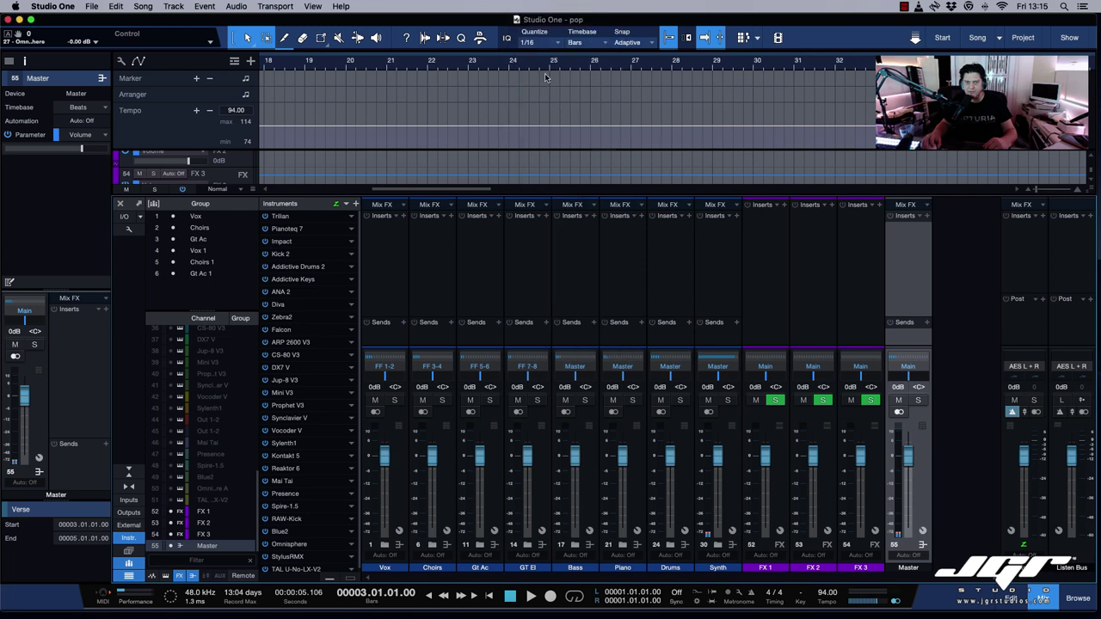
Route the Bass bus to output FF 9-10, Piano to FF 11-12, Drums to FF 13-14 and Synth to FF 15-16.
left_click(574, 366)
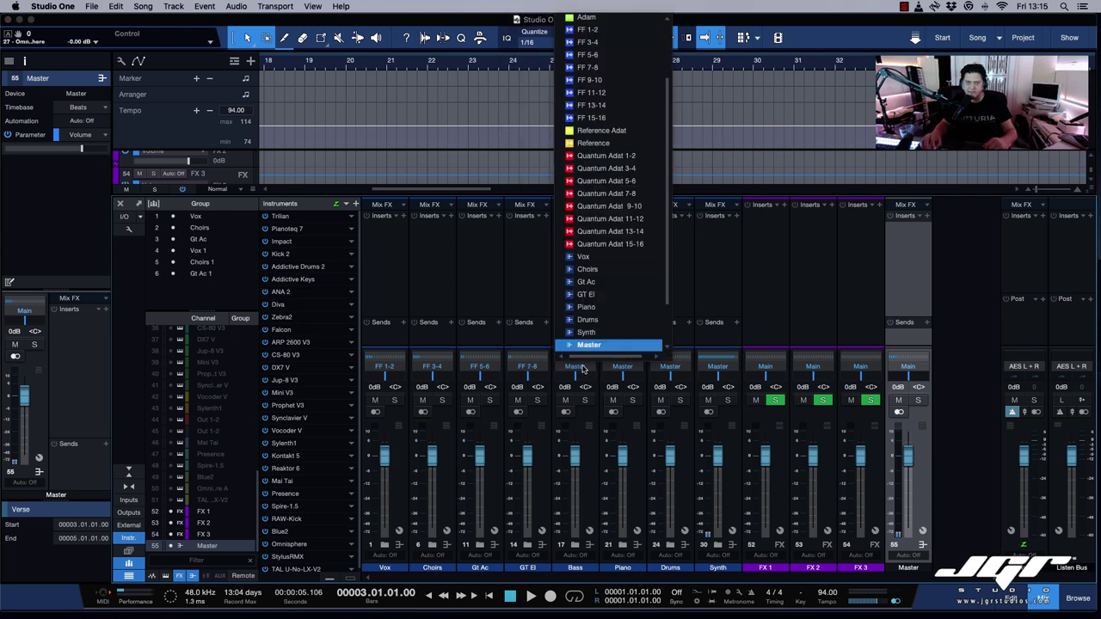
left_click(594, 80)
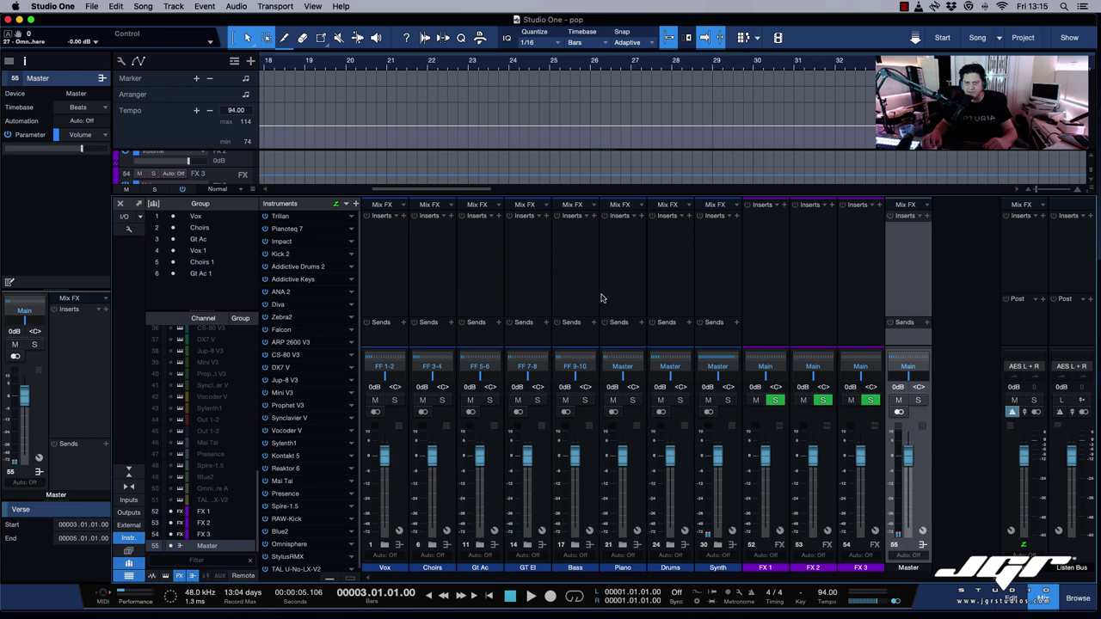
left_click(632, 369)
left_click(643, 93)
left_click(718, 366)
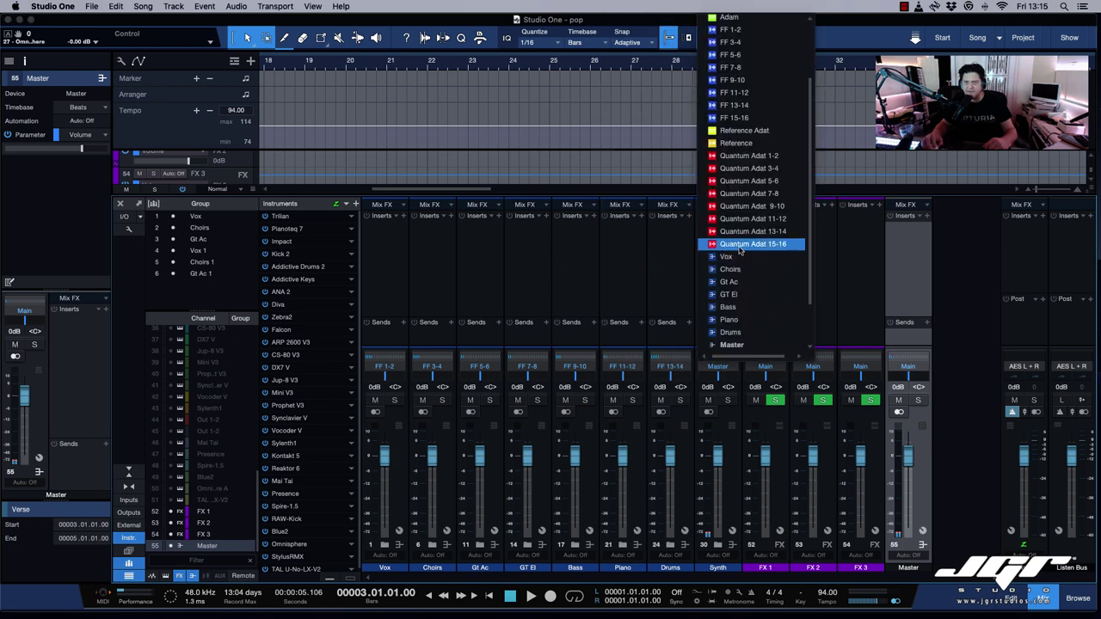
left_click(735, 118)
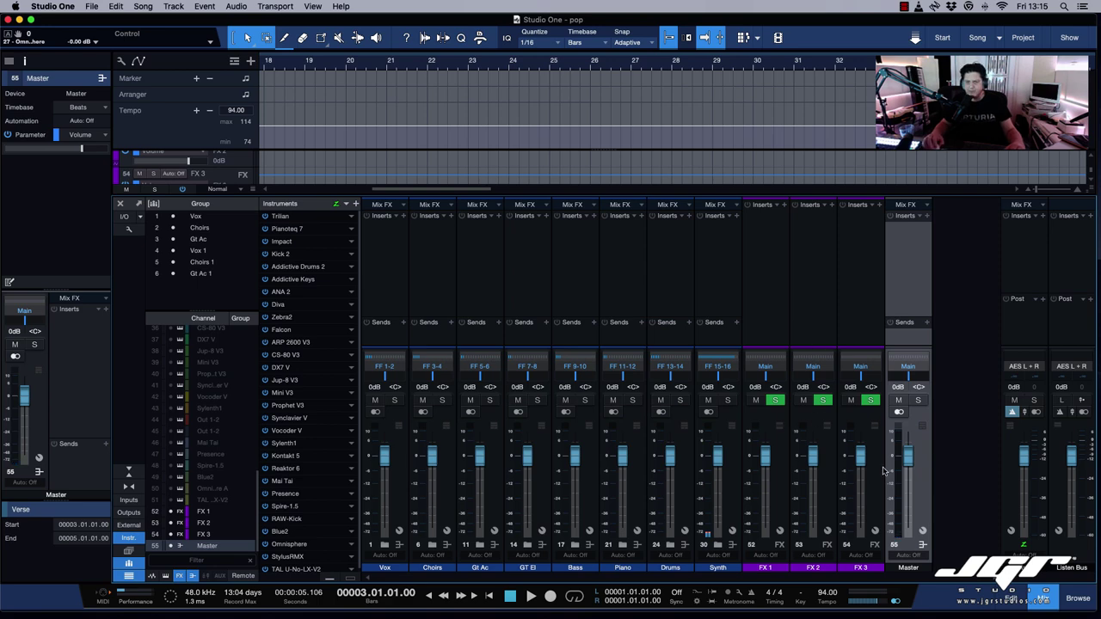
Select the three FX channels and view their output choices without changing the routing.
left_click(780, 442)
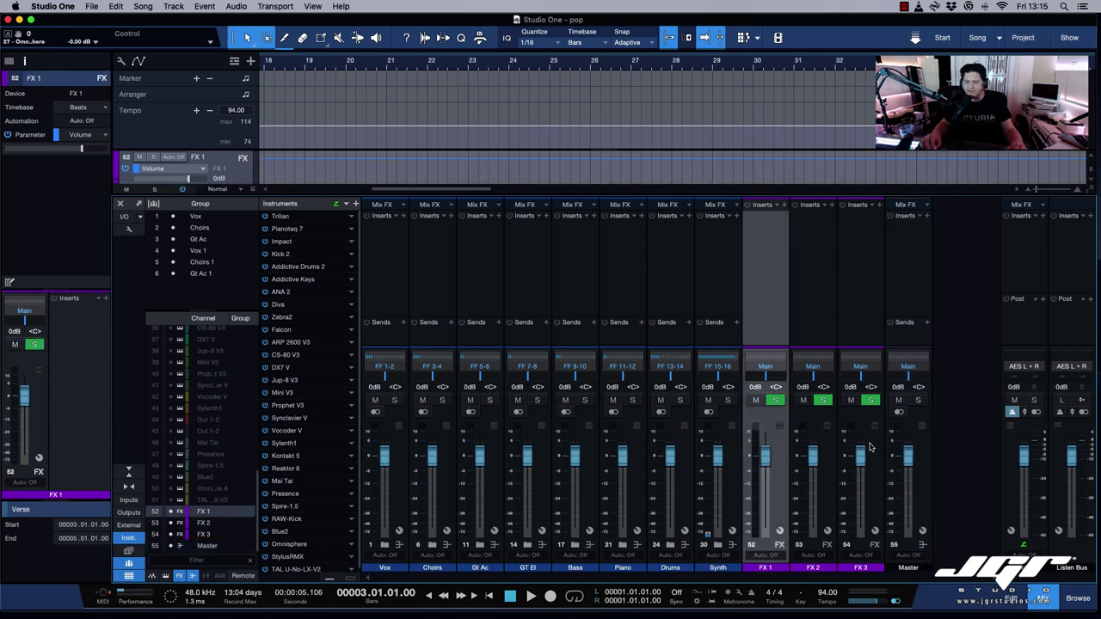
left_click(872, 446, "shift")
left_click(867, 369)
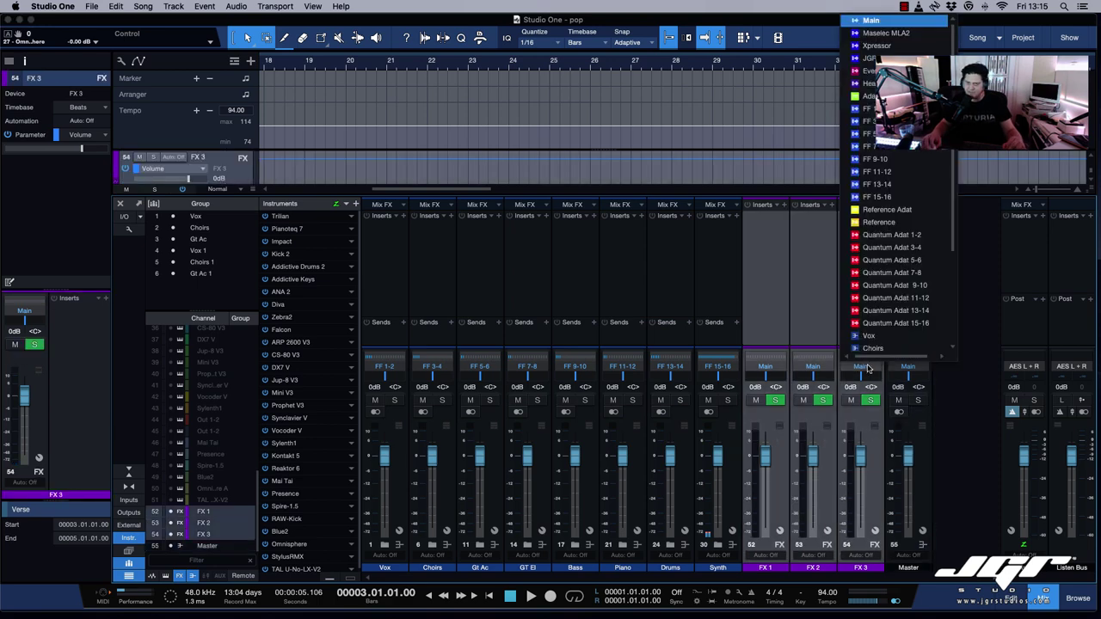
left_click(961, 391)
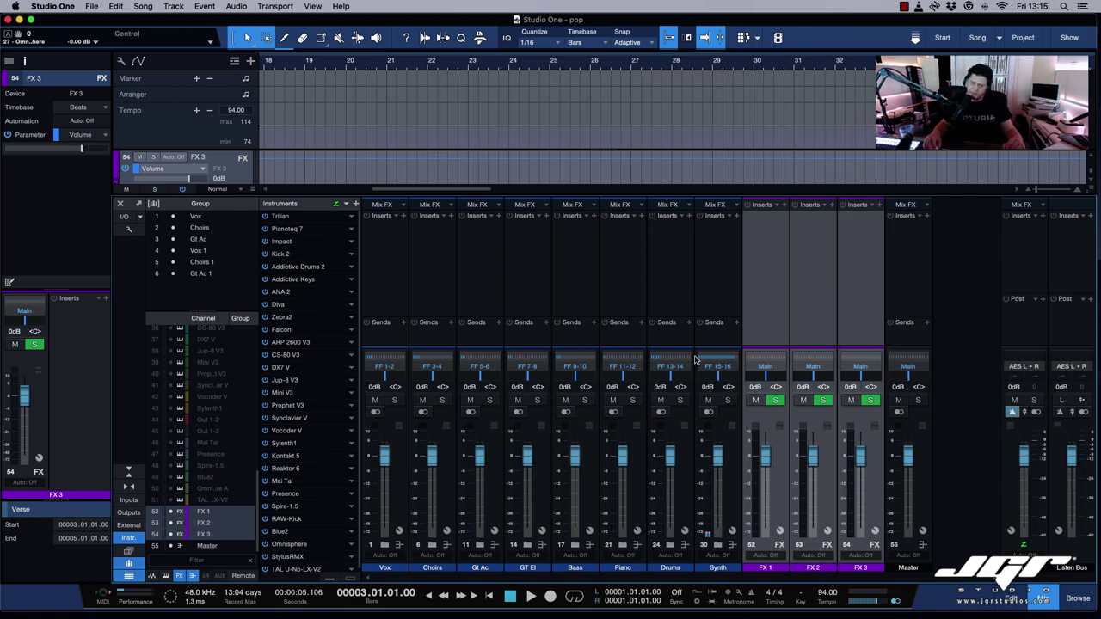
Enlarge the console's Sends area and overall height, and insert Pipeline Stereo on the Master bus.
left_click_drag(693, 315, 690, 289)
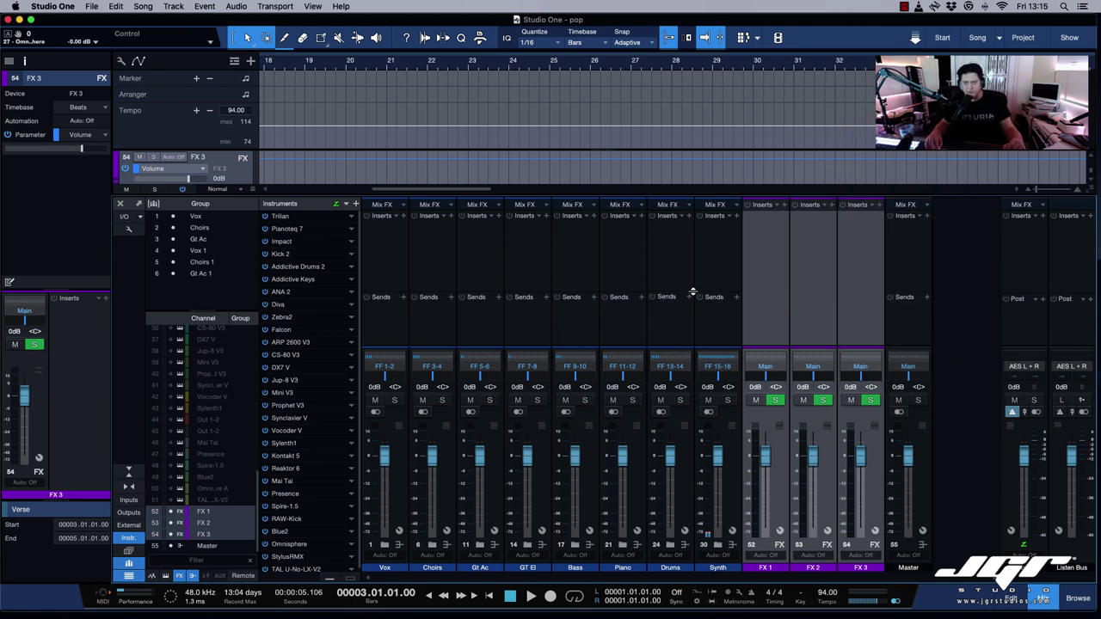
left_click_drag(707, 196, 707, 161)
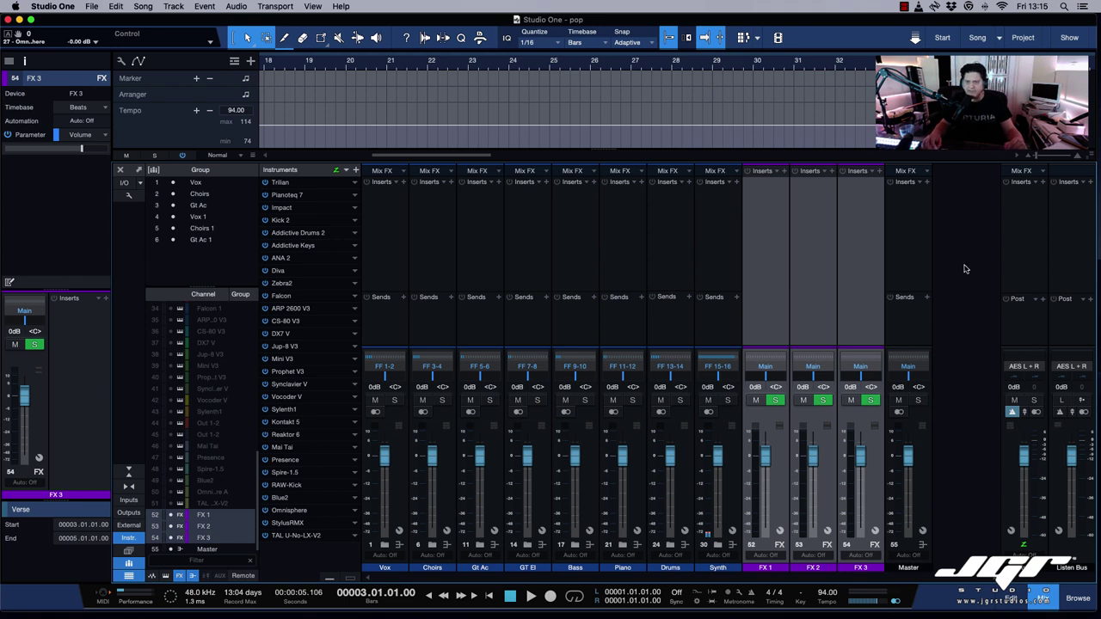
left_click(1041, 185)
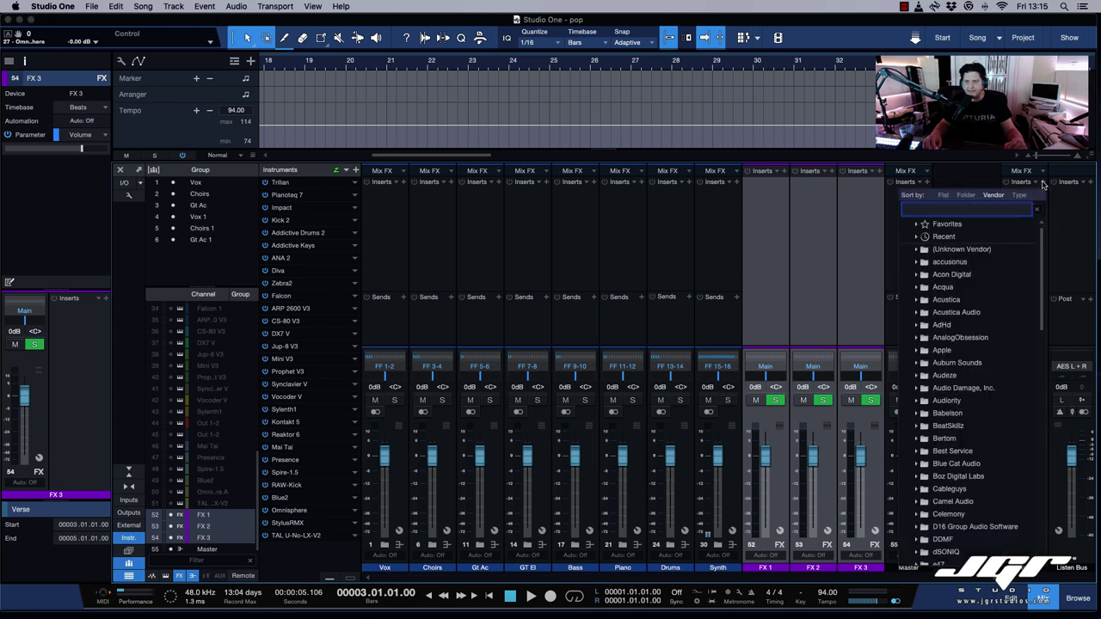
left_click(996, 186)
left_click(961, 213)
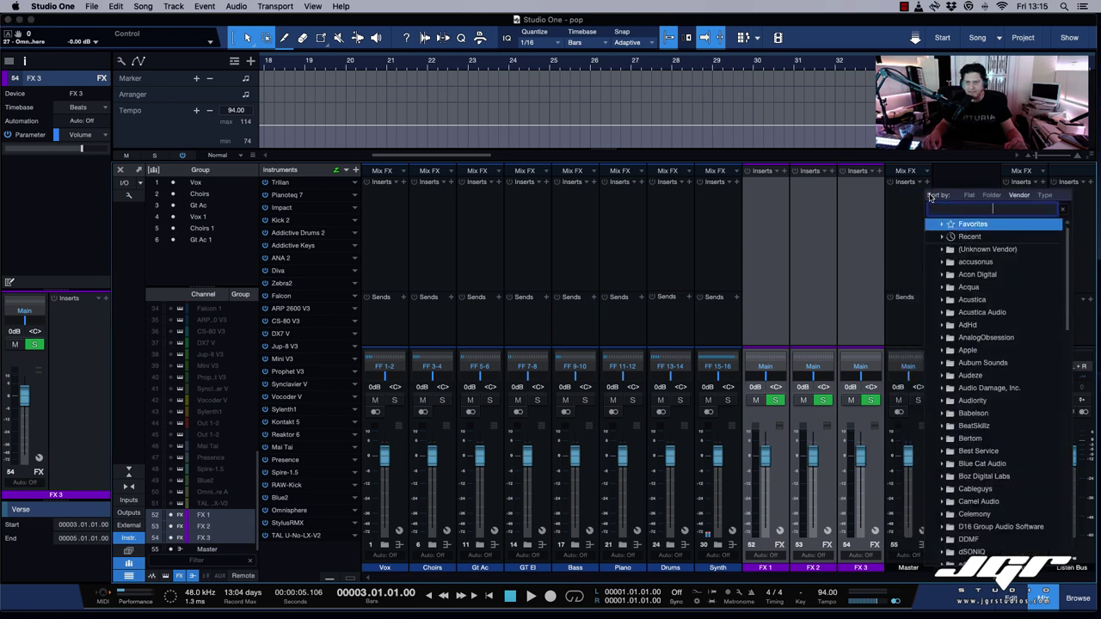
type("pipe")
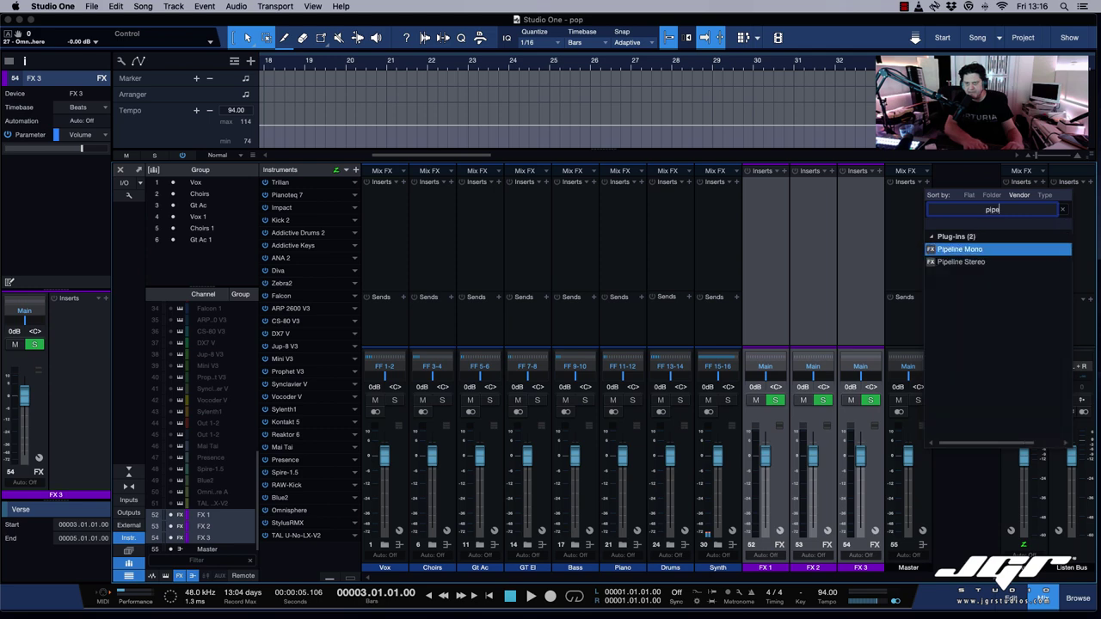
left_click(960, 261)
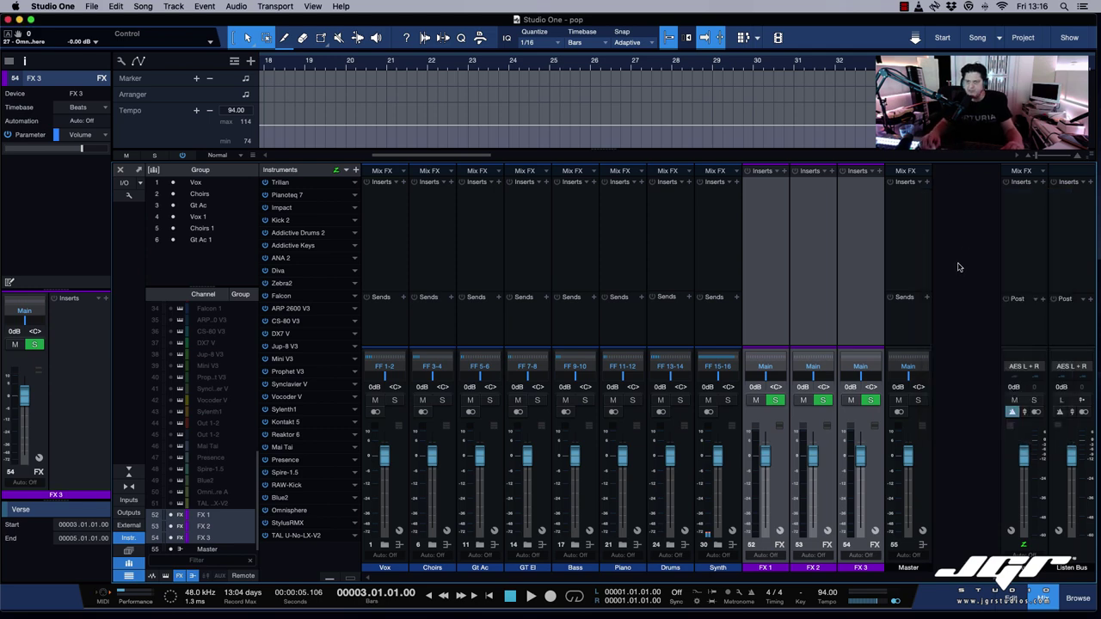
Set both the send and the return of the Master bus's Pipeline XT to JGR VC4 and close the plug-in window.
left_click(360, 118)
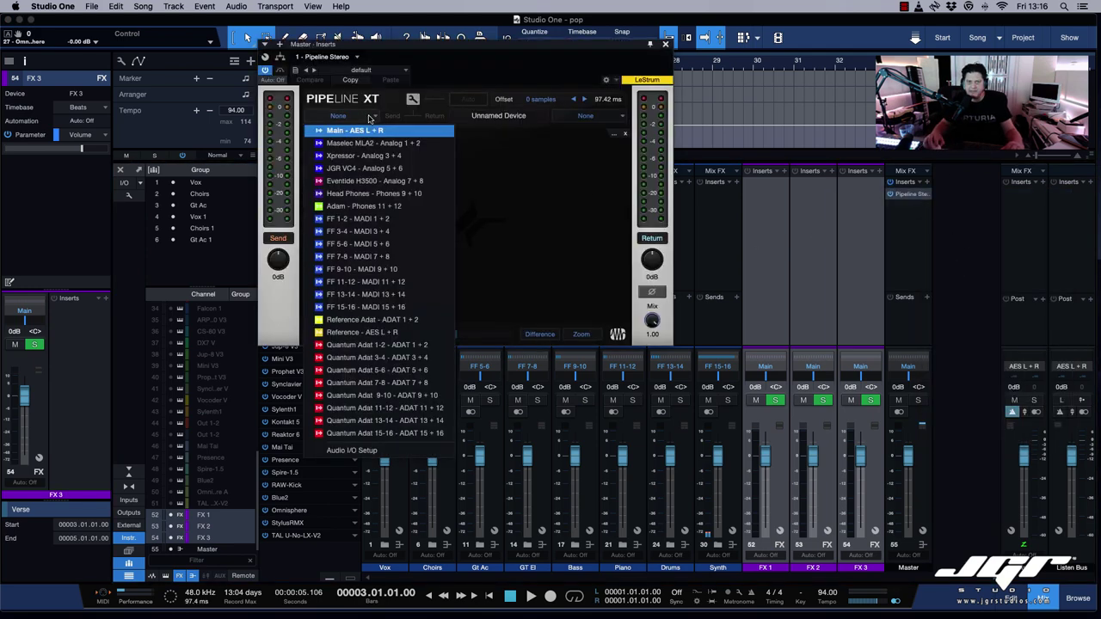
left_click(381, 170)
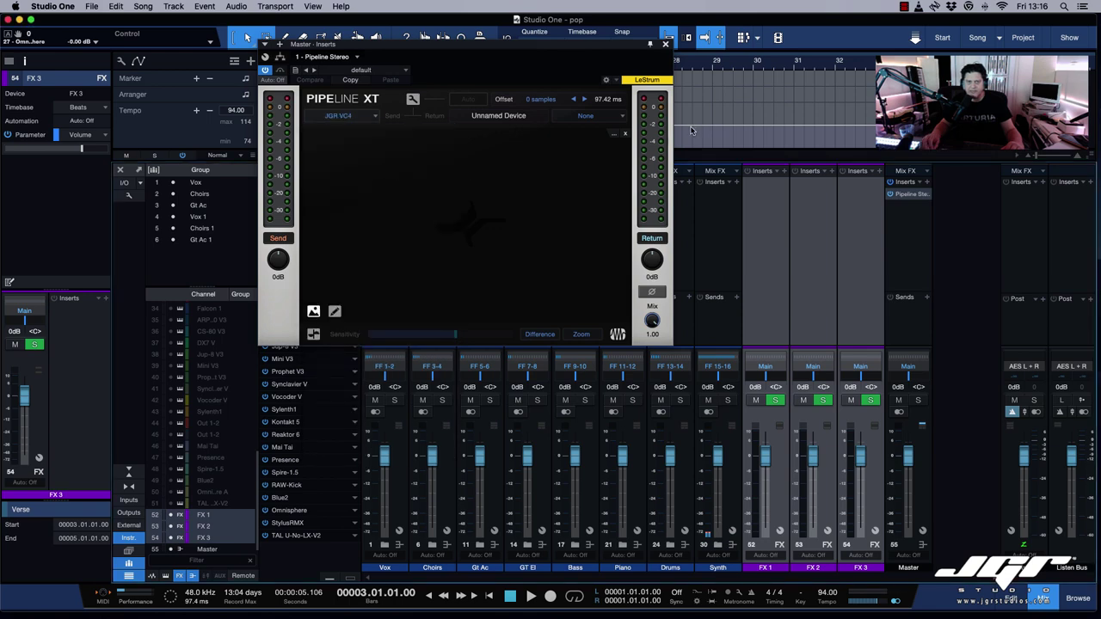
left_click(624, 115)
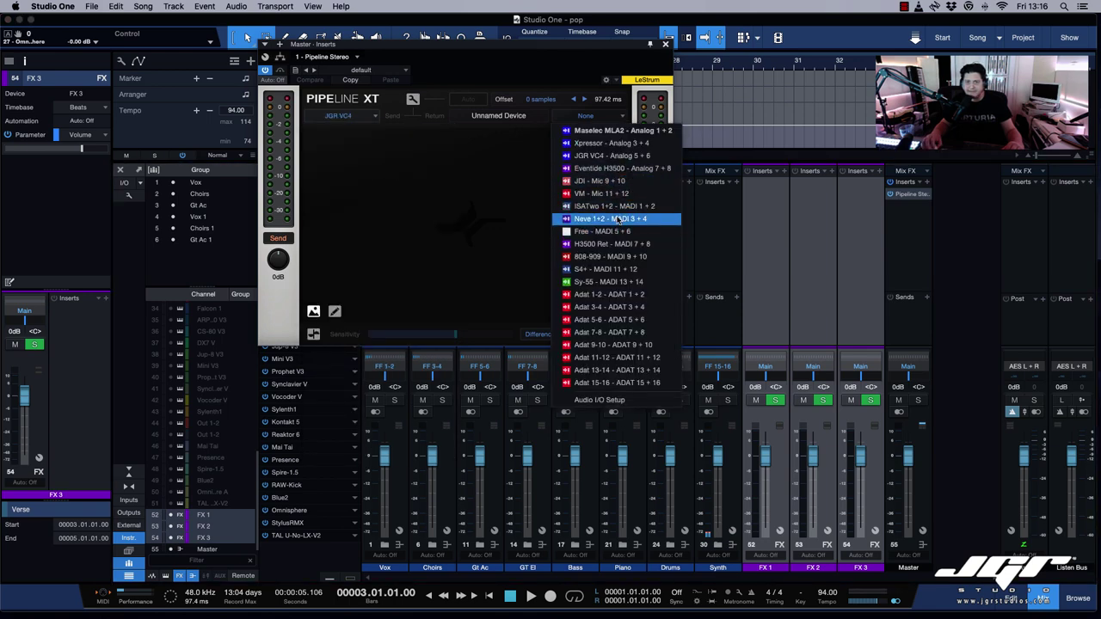
left_click(625, 157)
left_click_drag(574, 51, 811, 203)
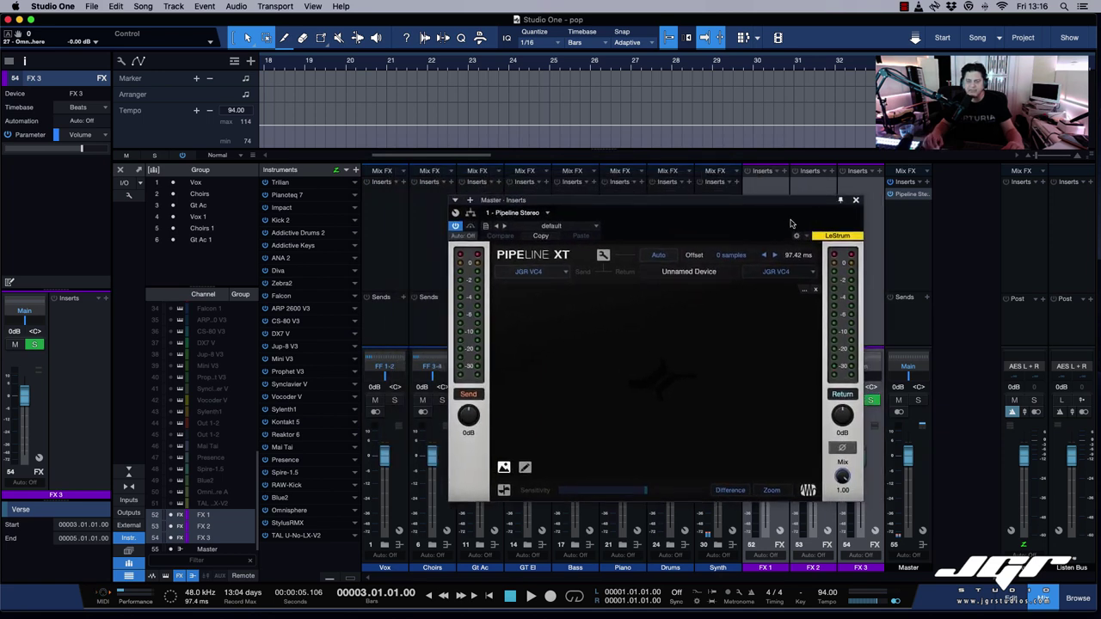
left_click(855, 200)
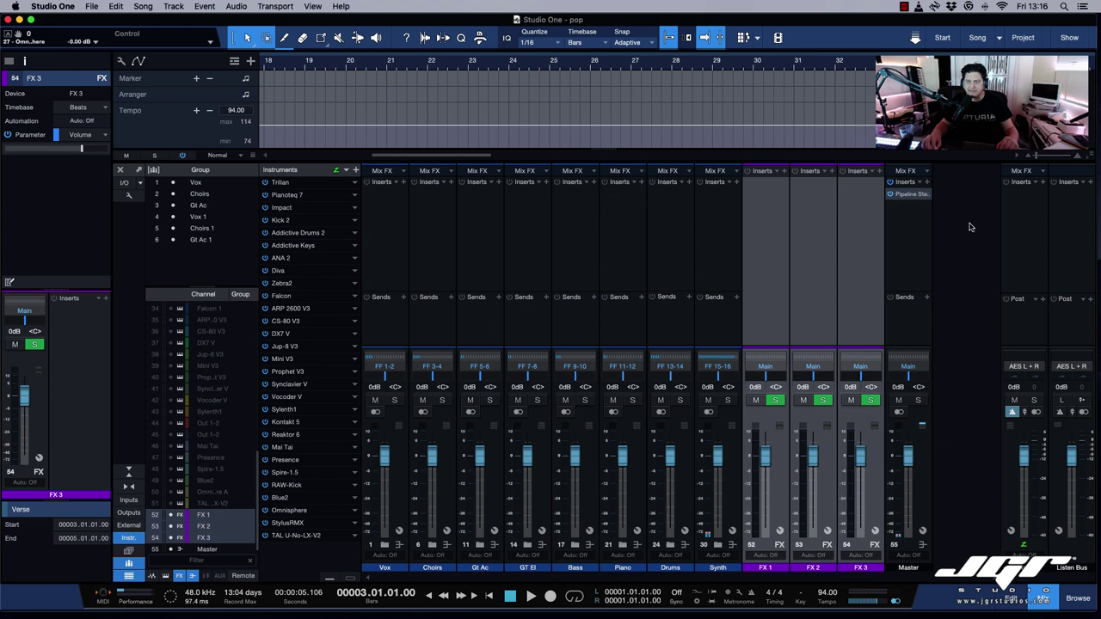
Insert the Phase Meter in the Main output's post-fader section and close its plug-in window.
left_click(918, 284)
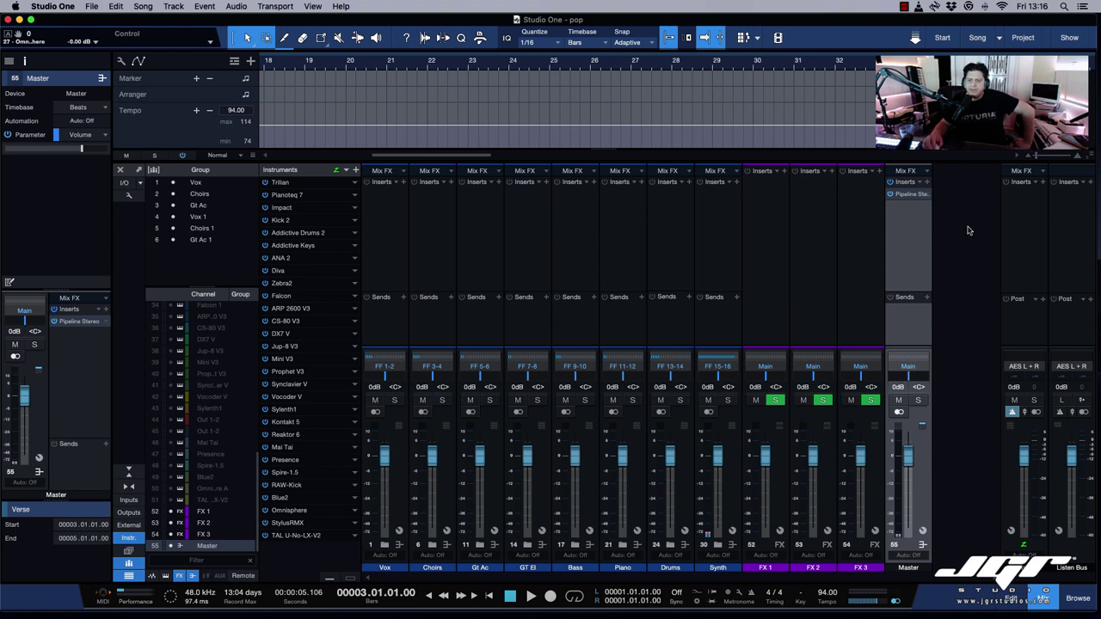
left_click(1014, 223)
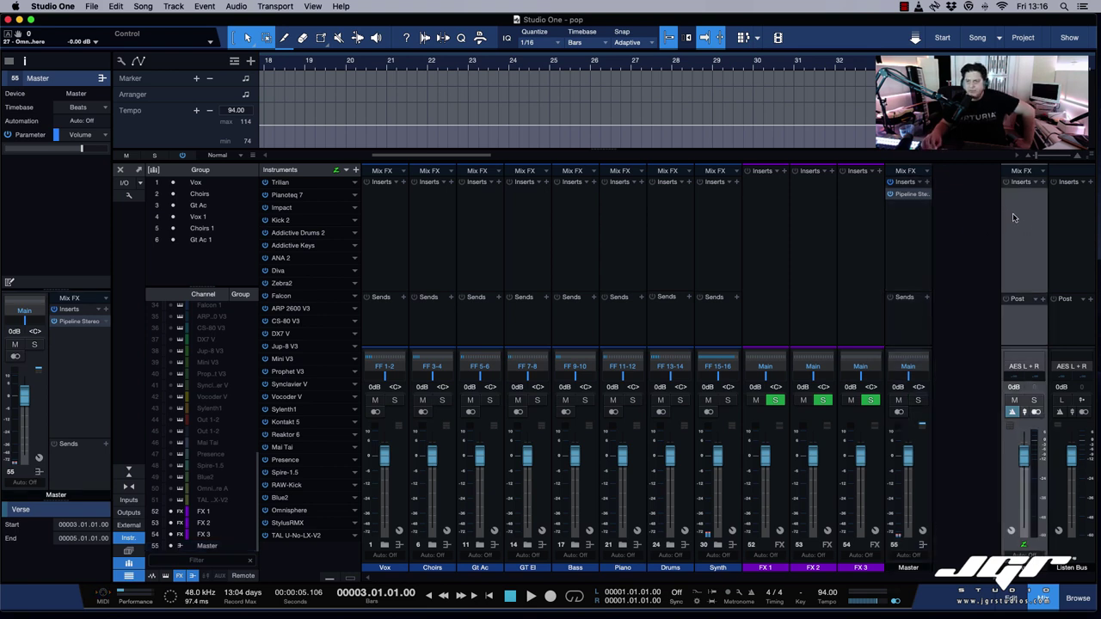
left_click(1042, 299)
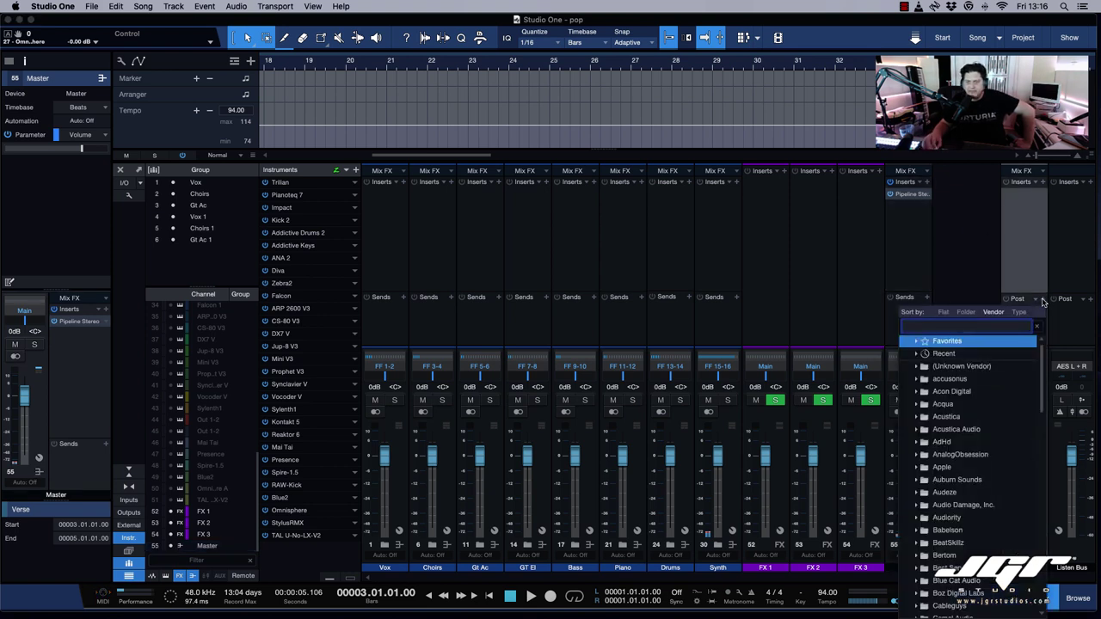
type("meter")
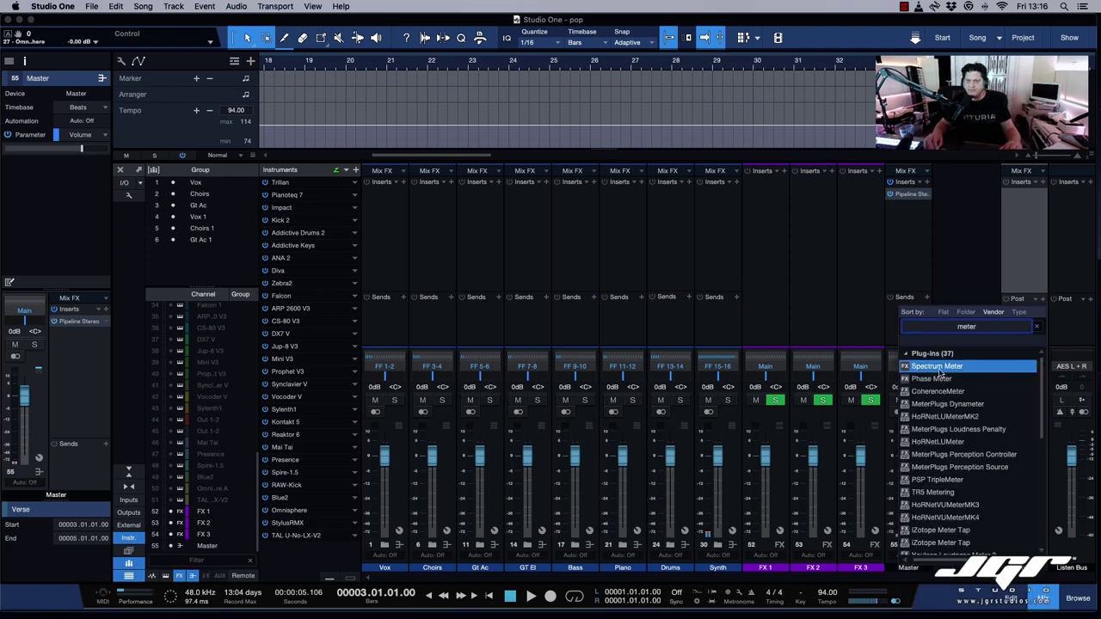
key("Down")
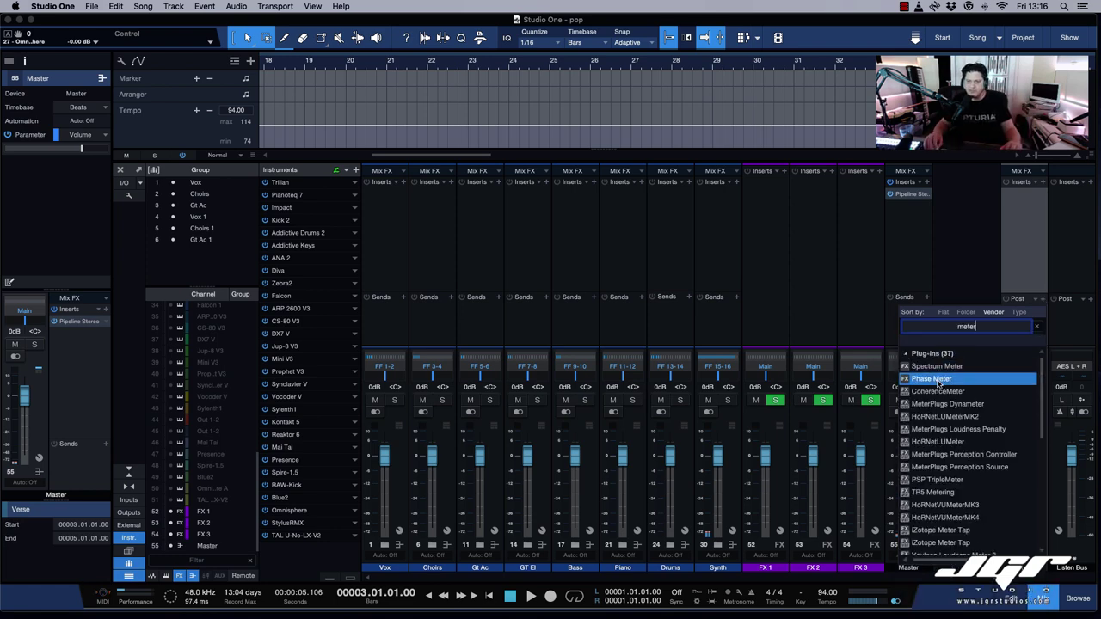
key("Return")
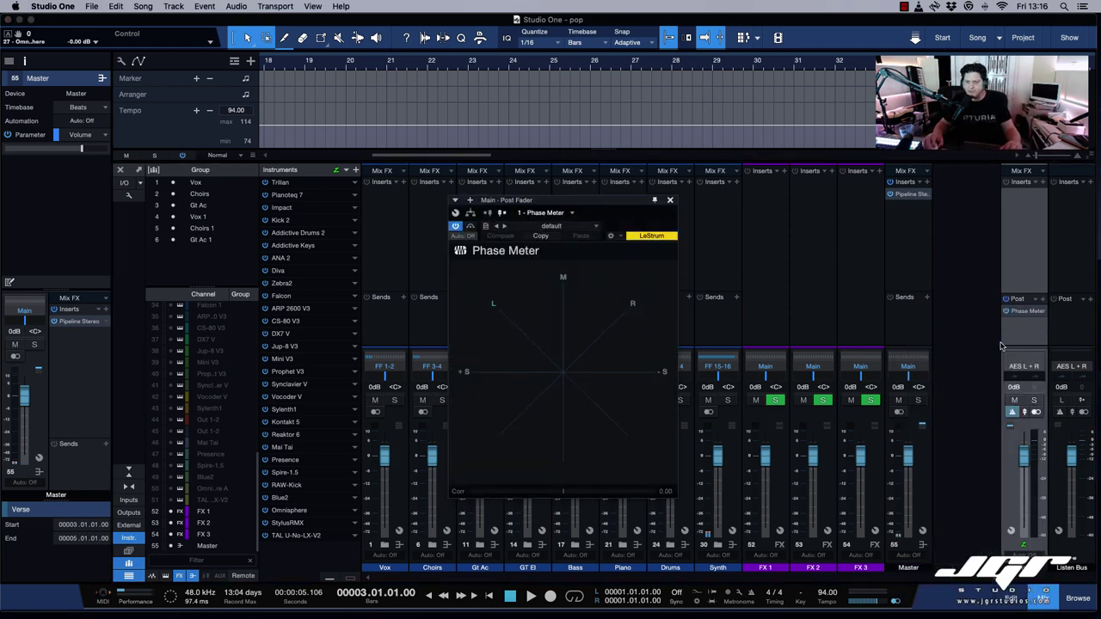
left_click(670, 200)
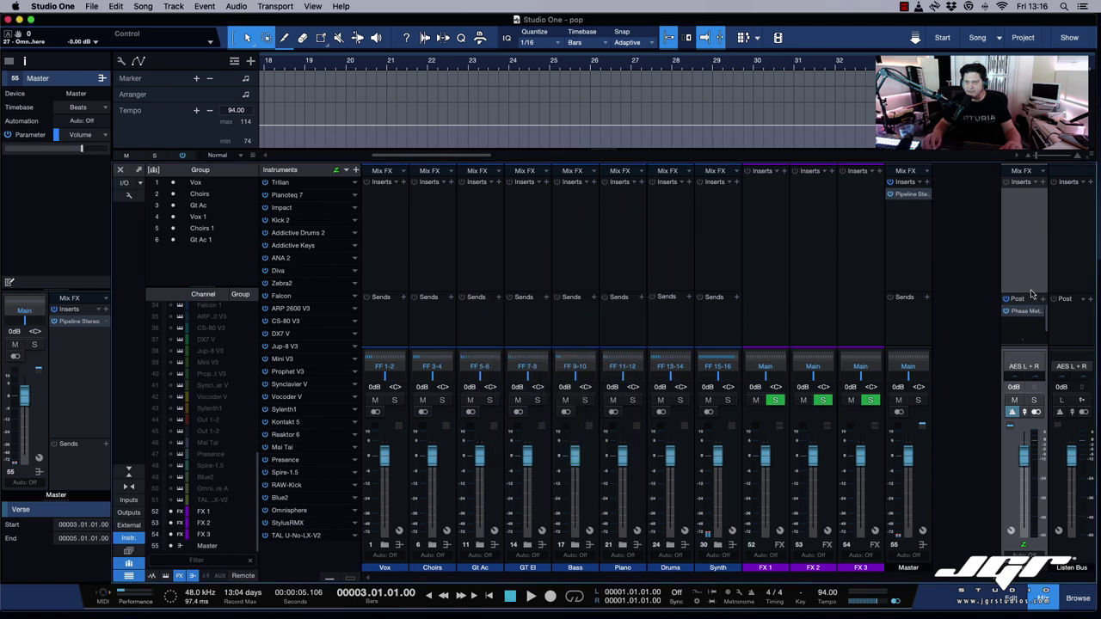
Add the Level Meter below the Phase Meter in the Main output's Post section, and enlarge that section to fit both.
left_click_drag(1031, 293, 1033, 258)
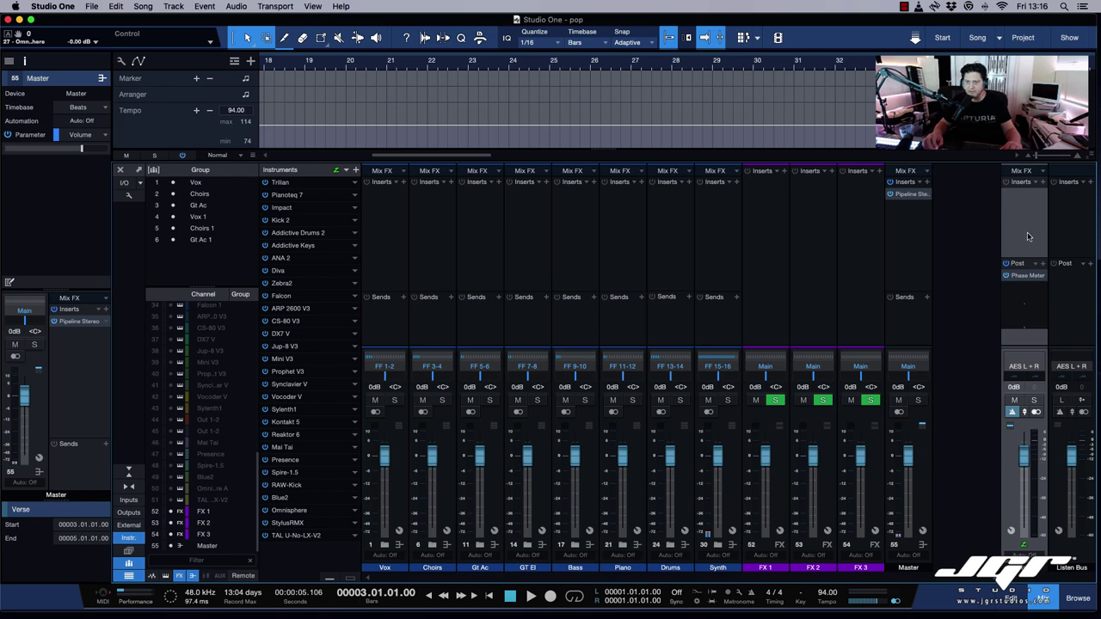
left_click(1045, 265)
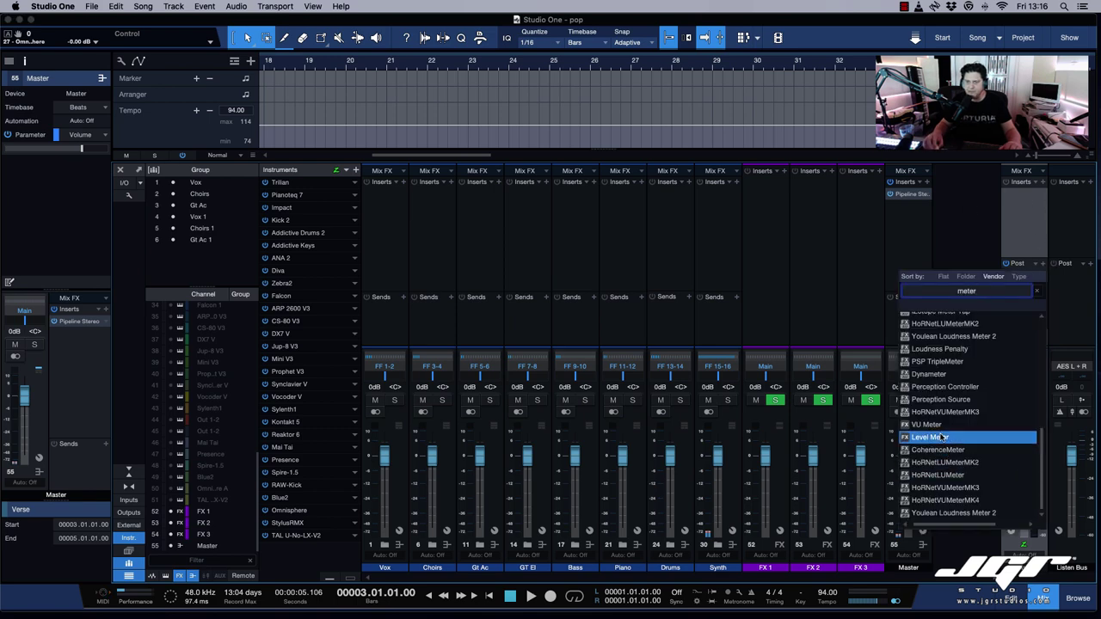
left_click(946, 438)
left_click(826, 202)
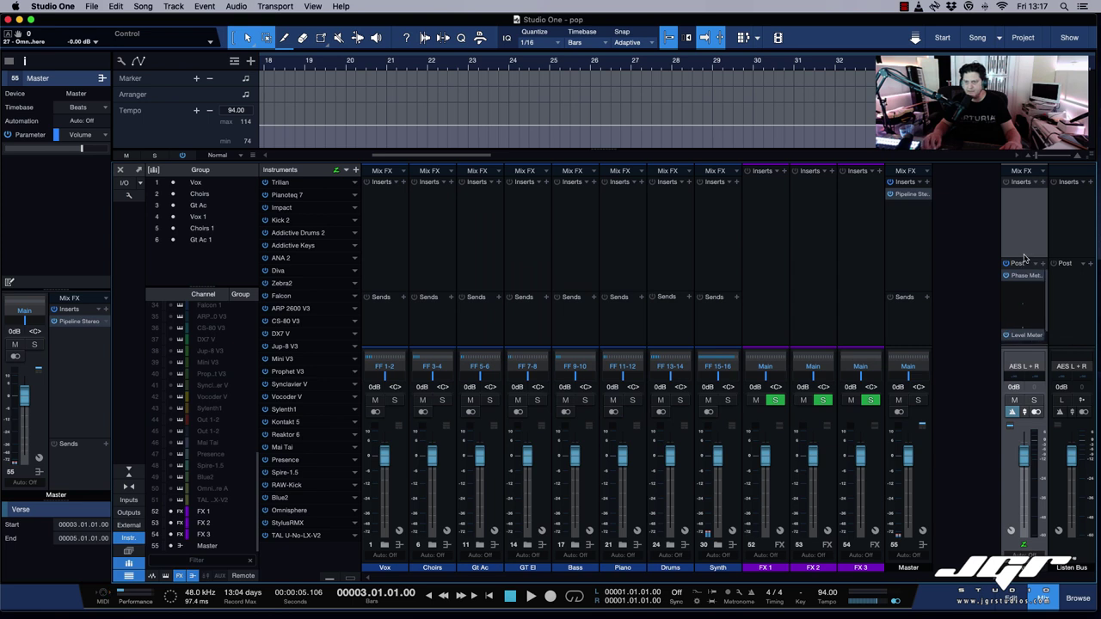
left_click_drag(1024, 258, 1025, 242)
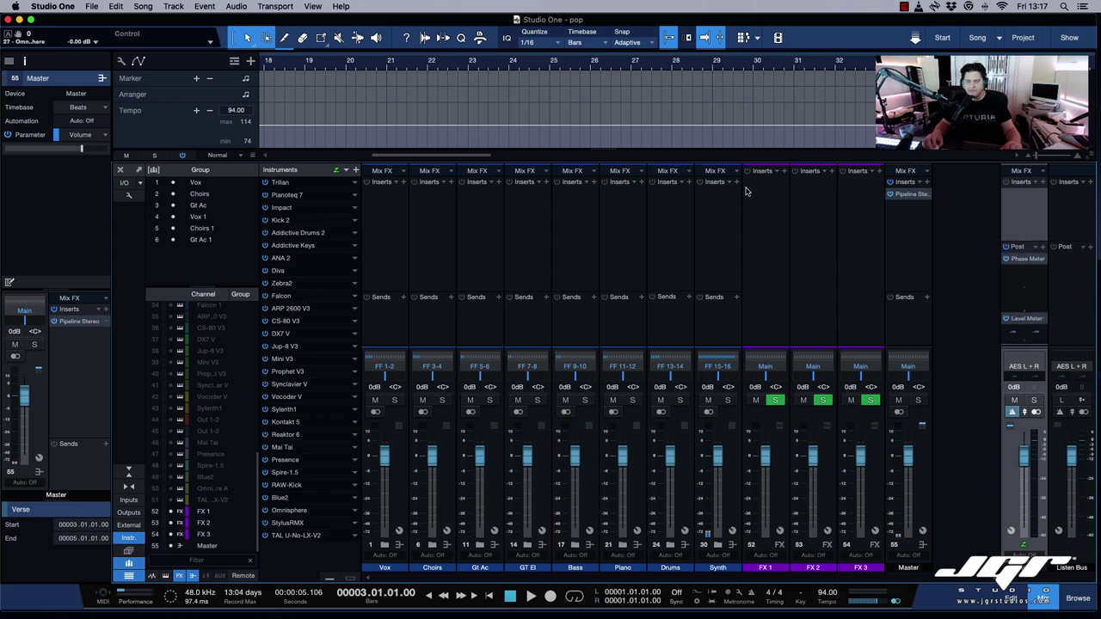
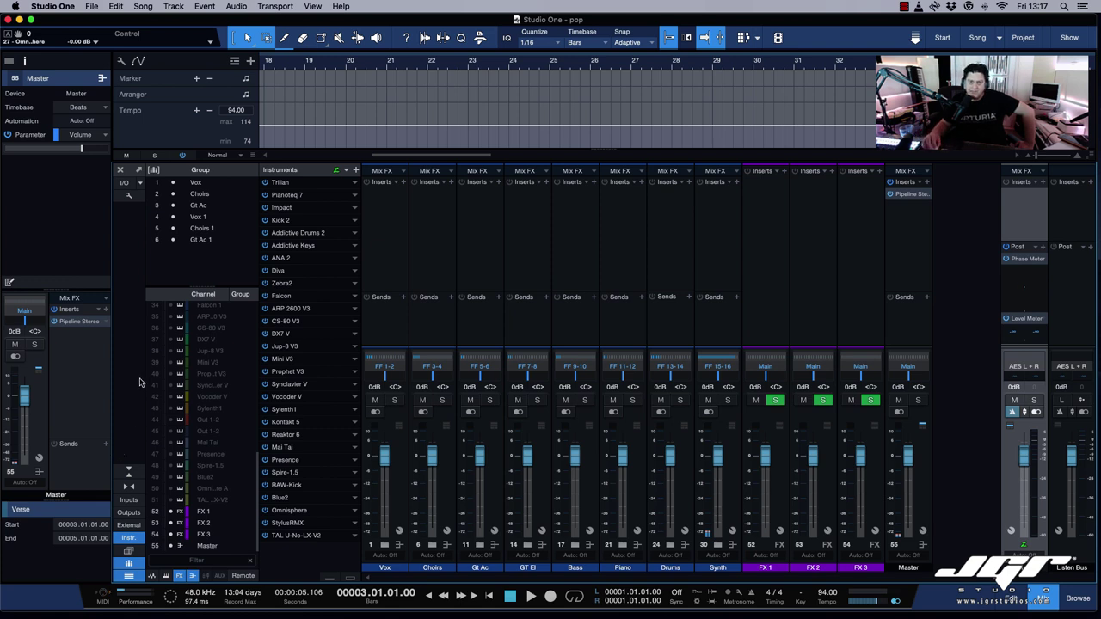
Enable the Input controls channel component in the console options.
left_click(128, 195)
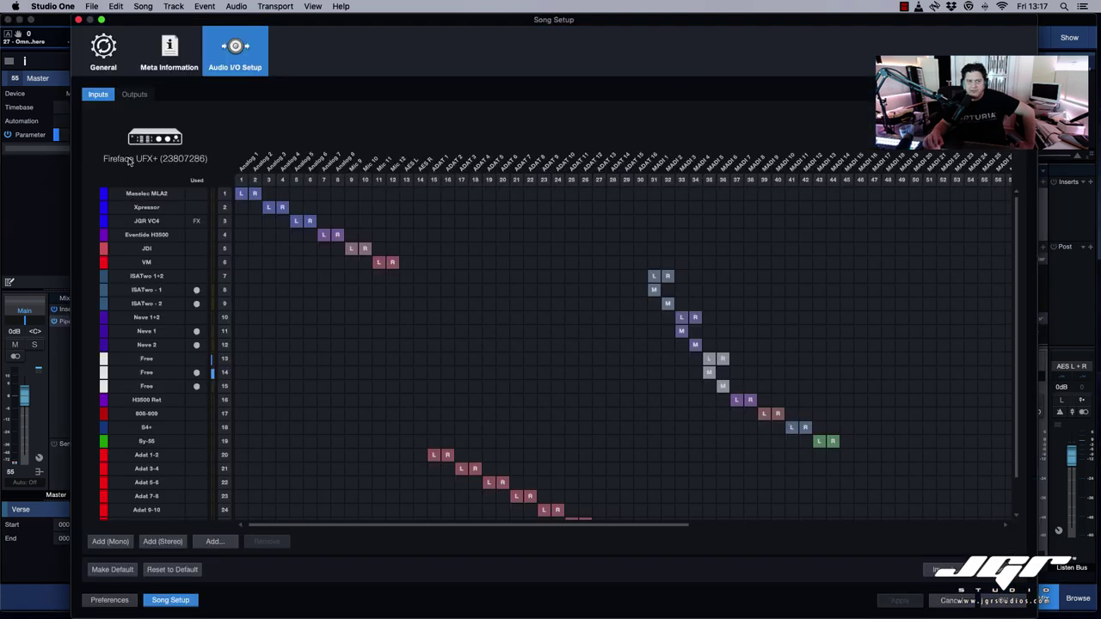
key("Escape")
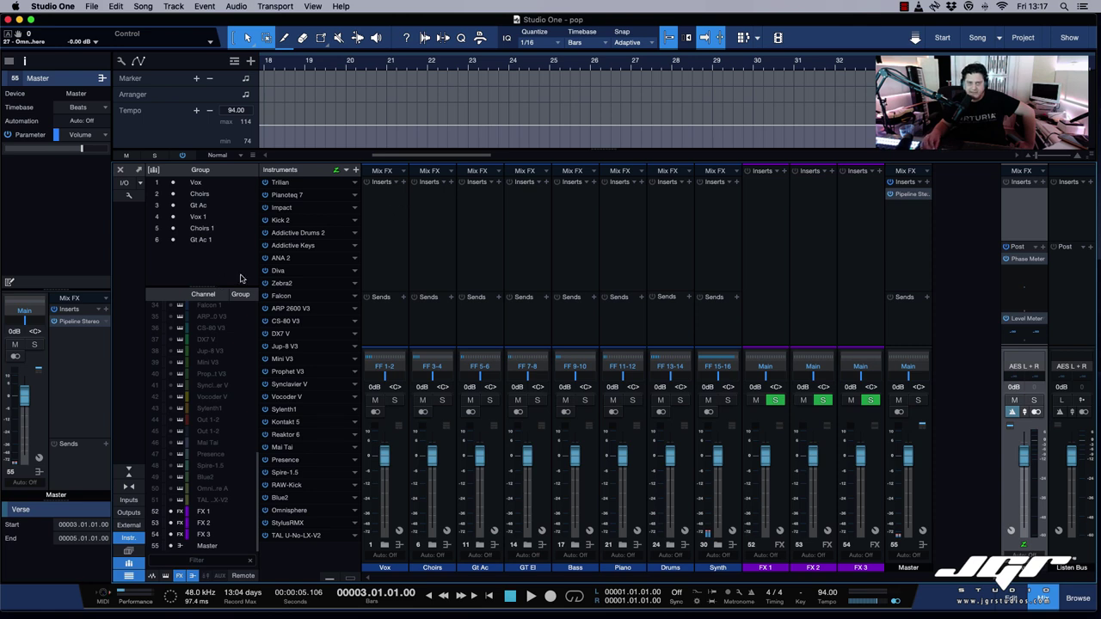
left_click(128, 198)
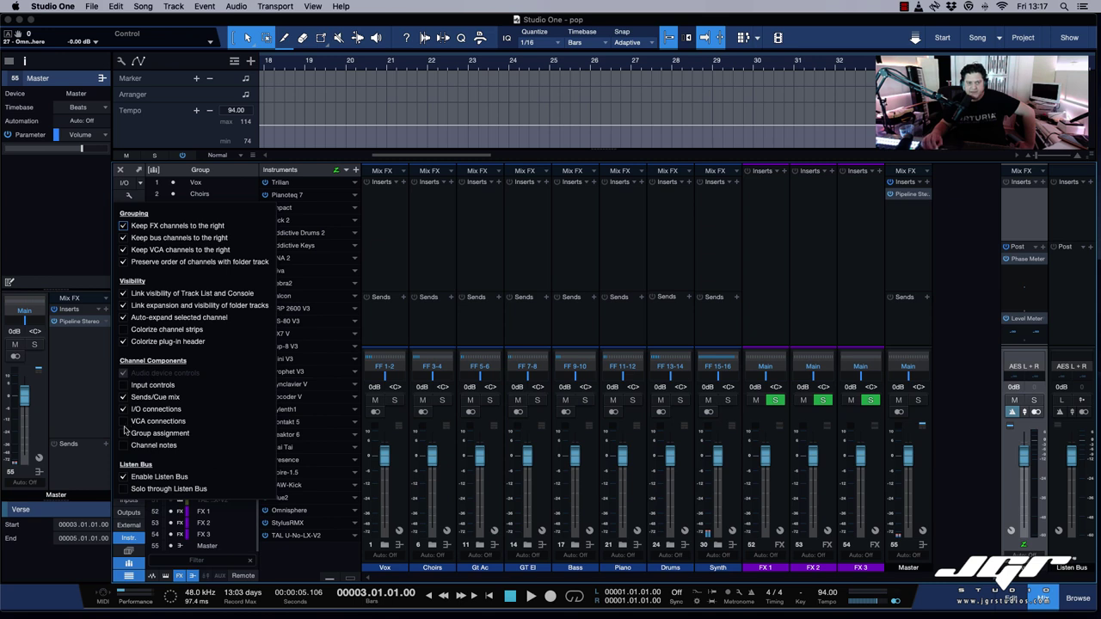
left_click(123, 386)
left_click(541, 259)
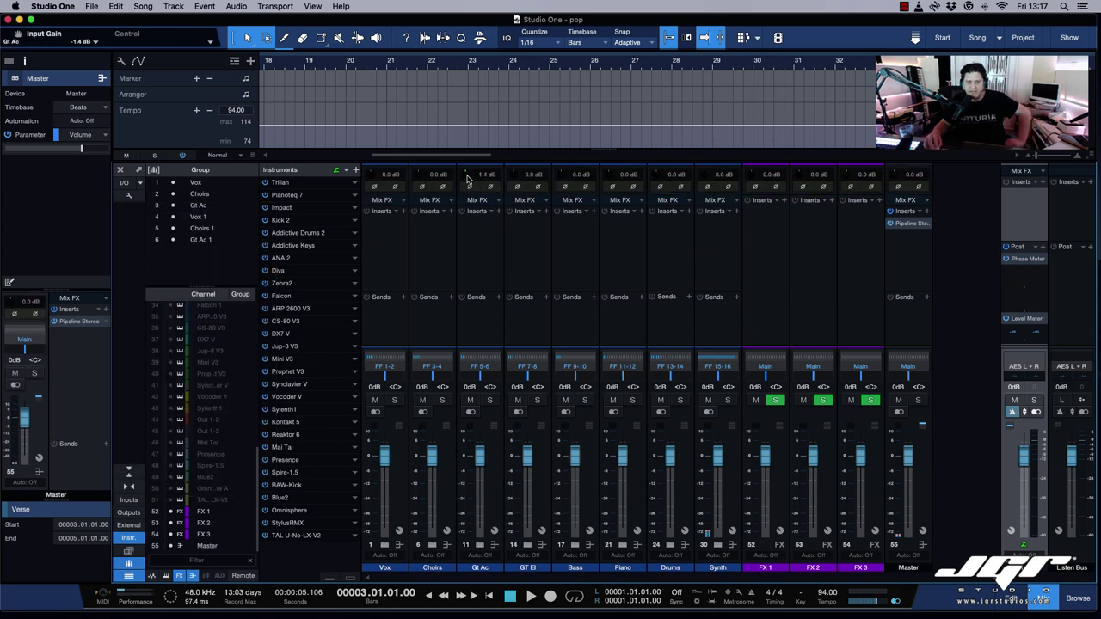
Insert the VU Meter on the Vox bus and close its plug-in window.
left_click(547, 232)
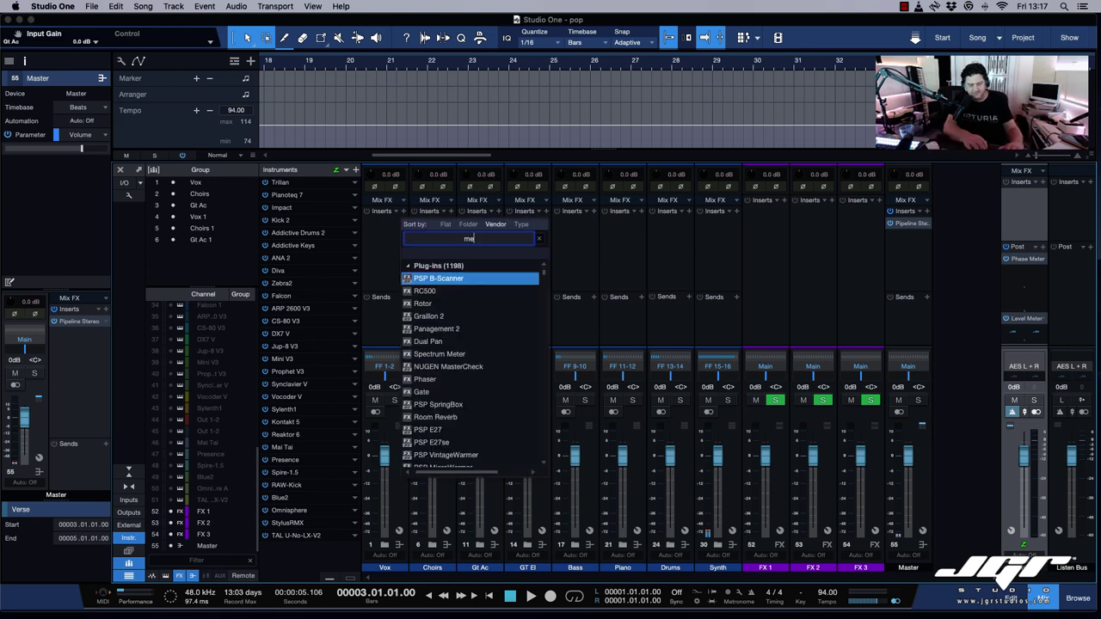
type("meter")
scroll(454, 344, "down", 3)
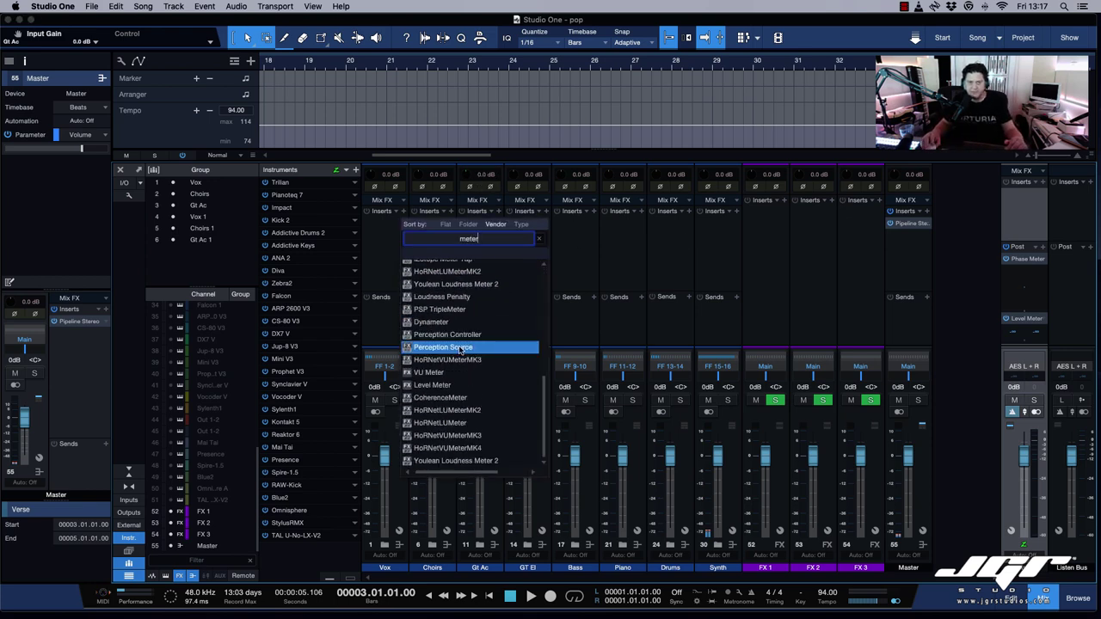
left_click(448, 376)
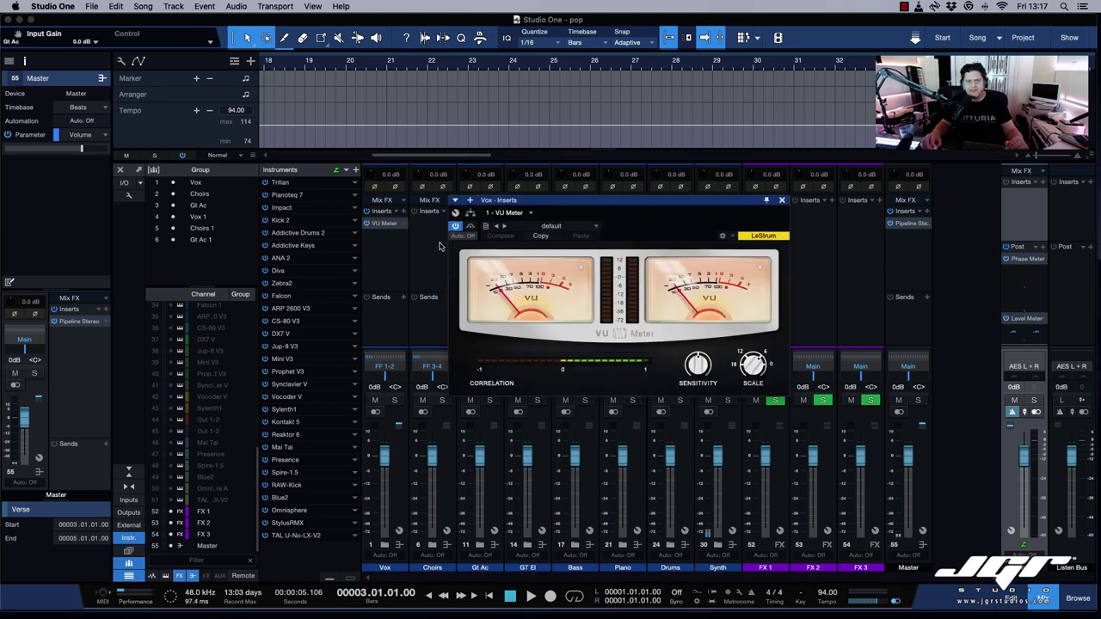
left_click(384, 226)
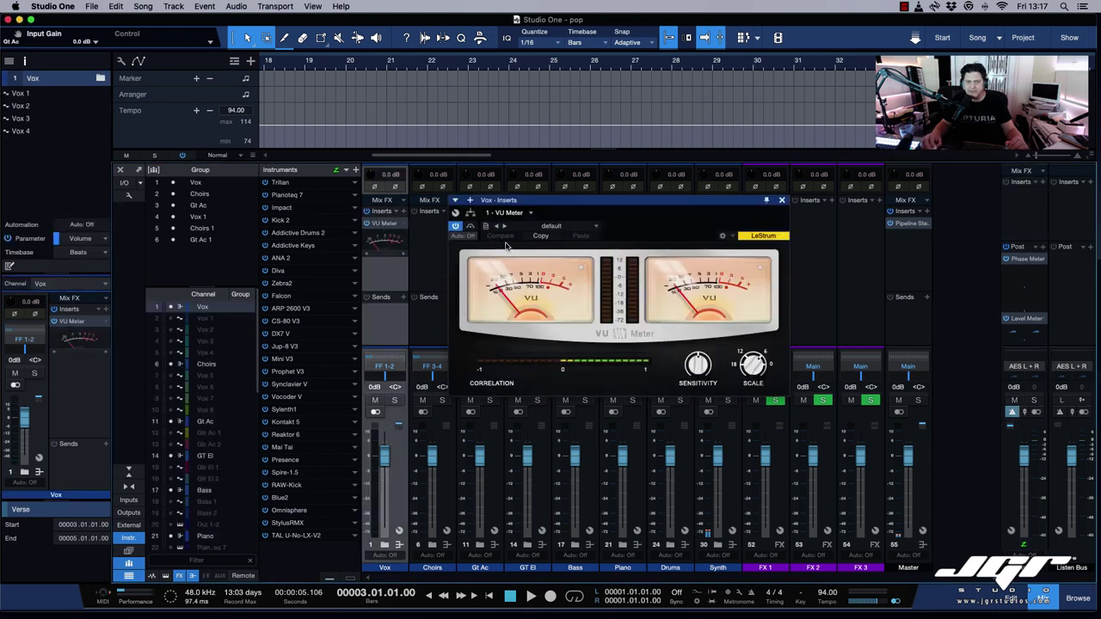
left_click(781, 199)
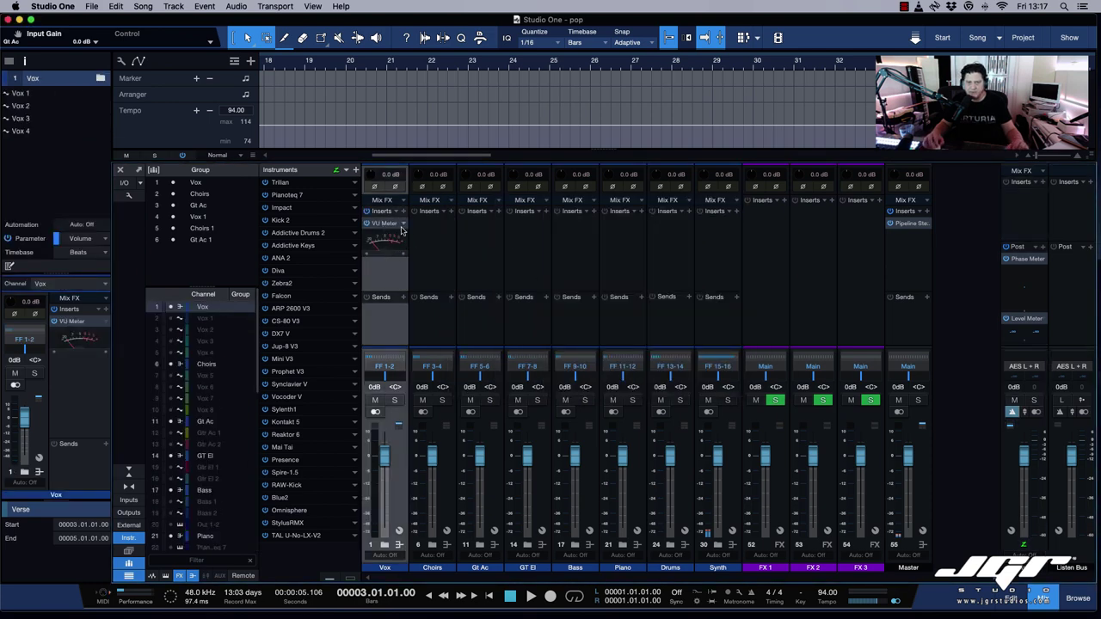
Select the Choirs through FX 3 channels and copy the Vox bus's VU Meter onto all of them.
left_click(432, 244)
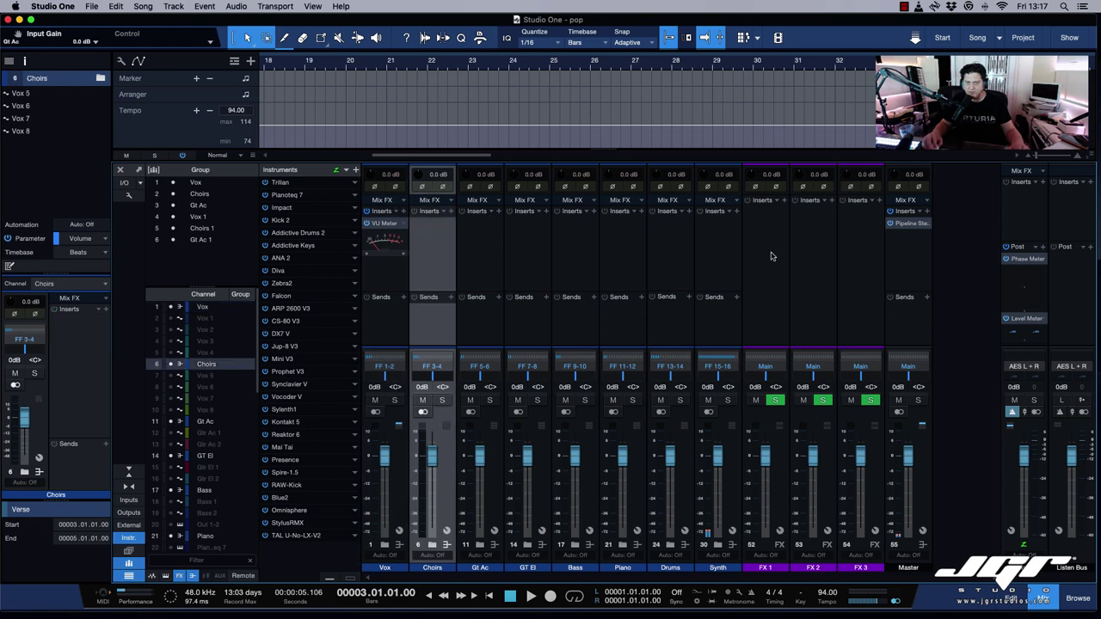
left_click(879, 256)
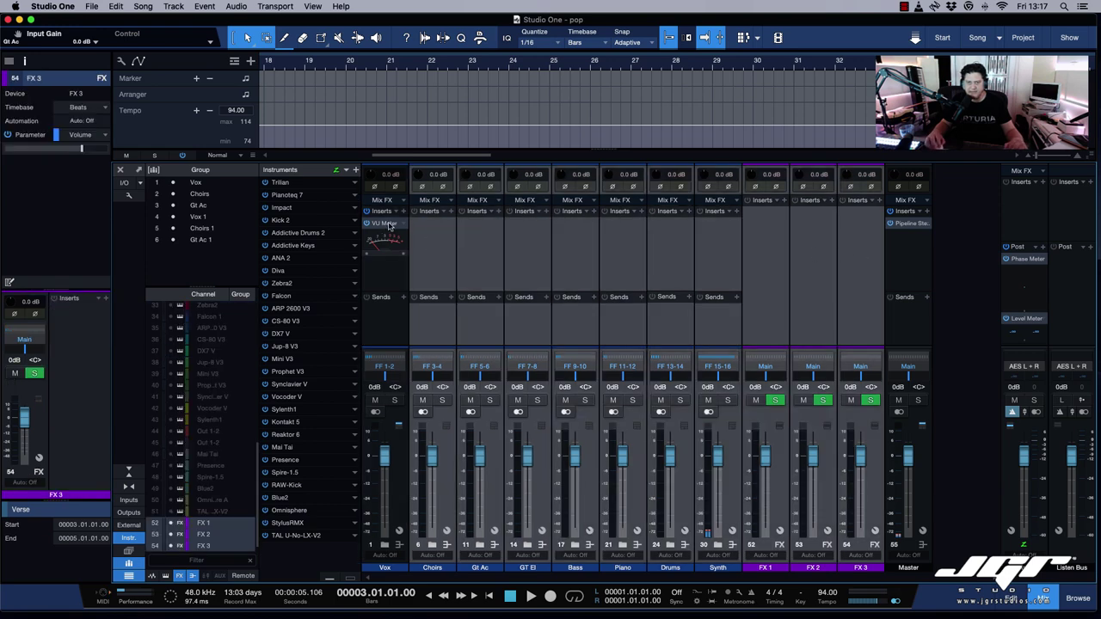
left_click_drag(425, 225, 427, 226)
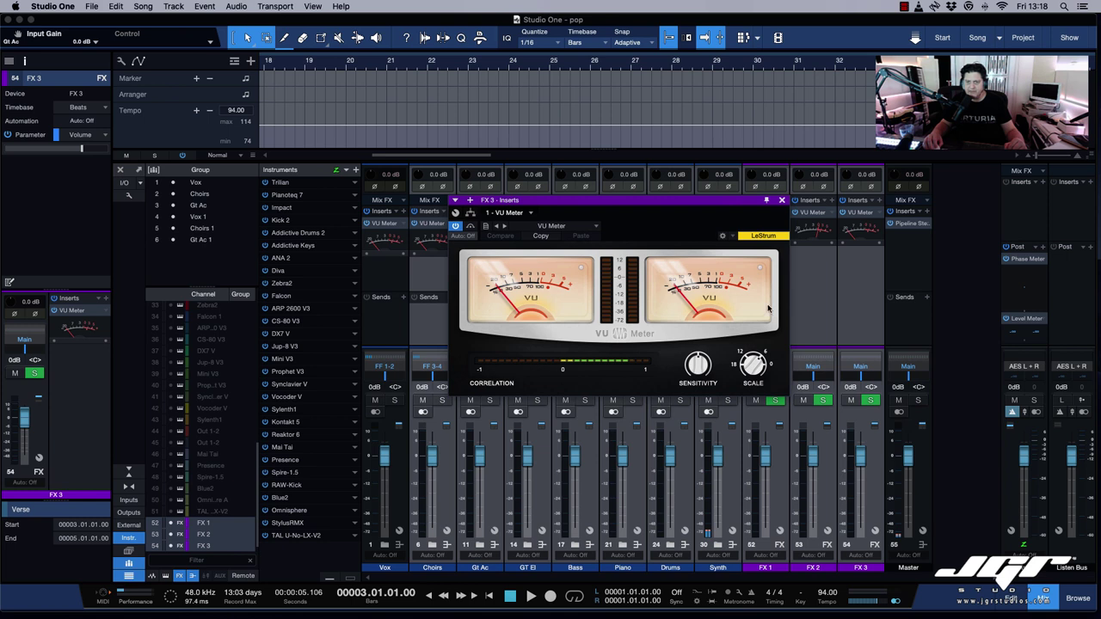
Set the VU Meter scale to 18 on the buses and FX channels, going through them one by one, and close the plug-in window.
left_click_drag(752, 363, 752, 447)
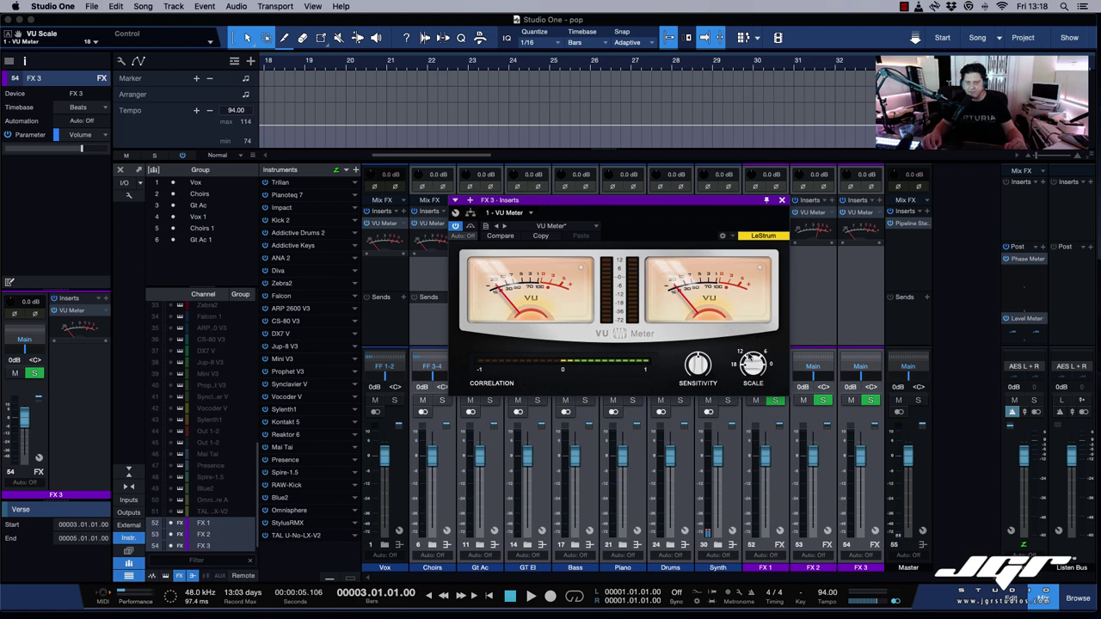
key("Down")
key("Down")
key("Down")
key("Down")
key("Down")
key("Down")
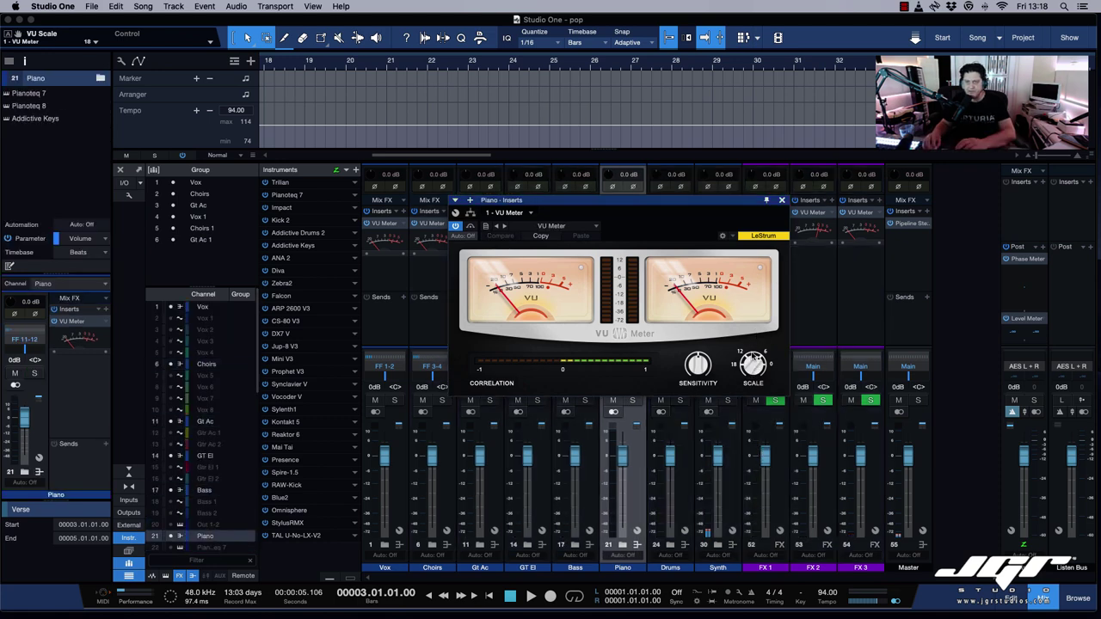
key("Down")
key("Down")
key("Down")
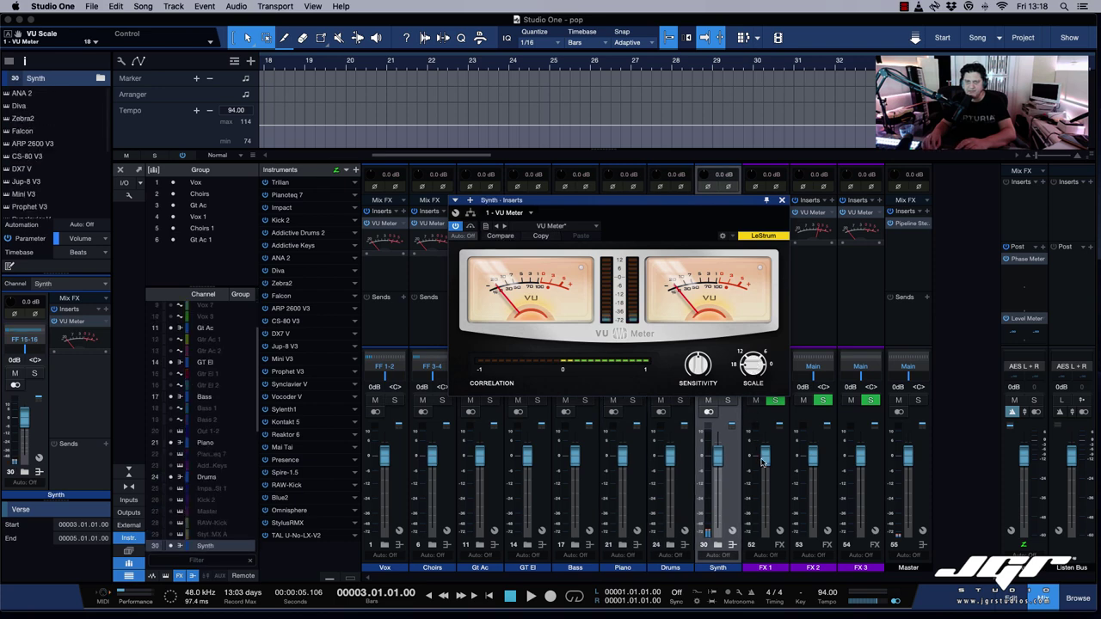
key("Down")
key("Down")
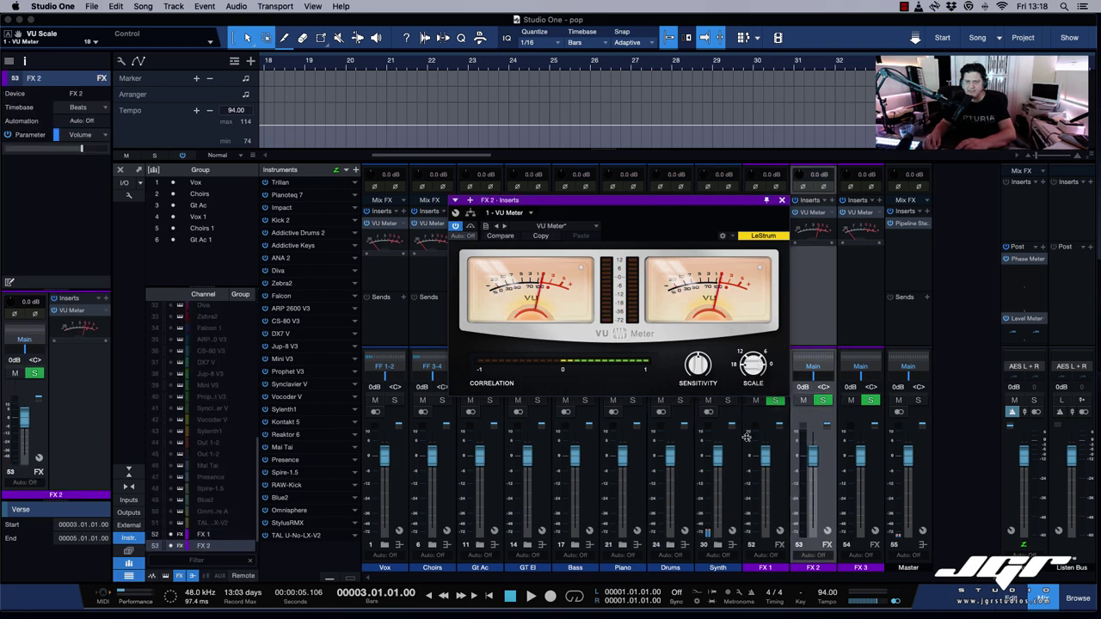
key("super+w")
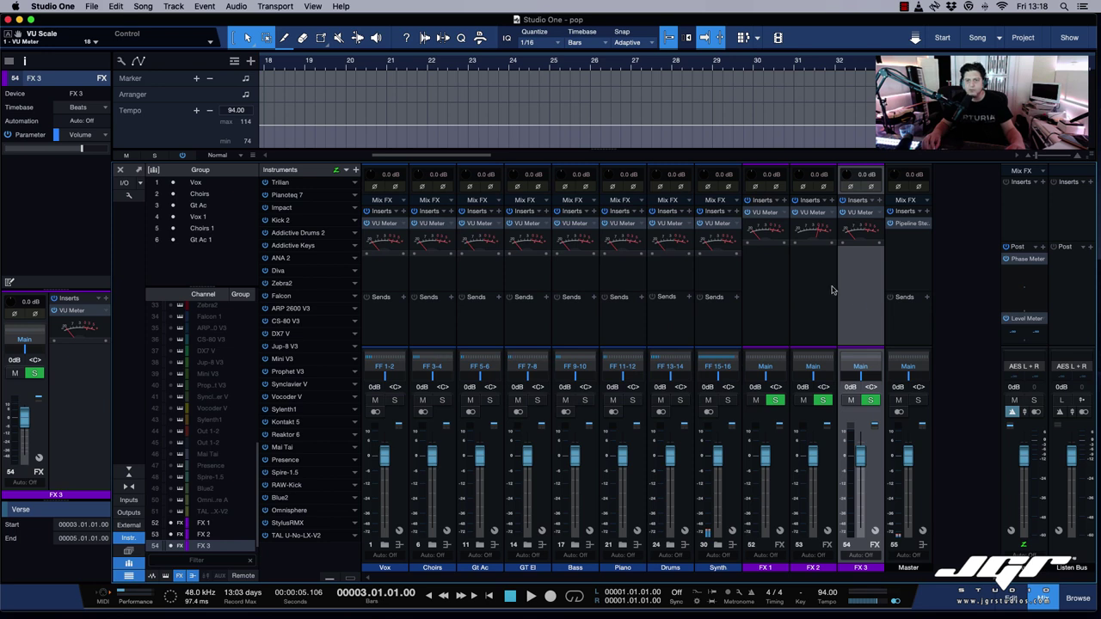
Copy the VU Meter from FX 3 to the Master bus above Pipeline Stereo, and from there to the Main output's inserts.
key("Up")
key("Up")
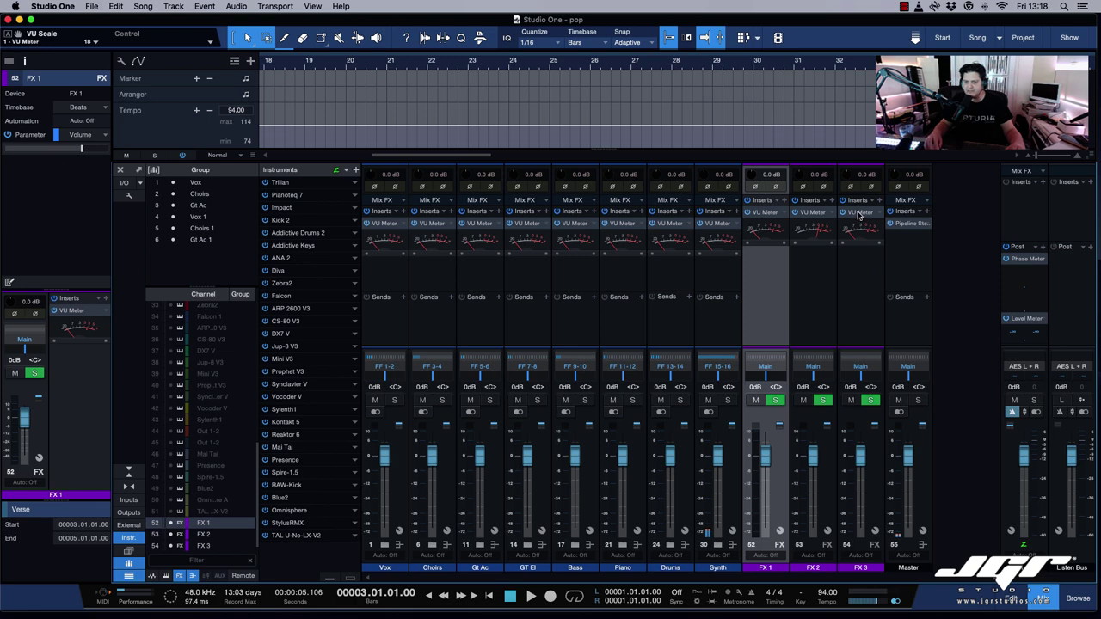
left_click_drag(857, 215, 909, 258)
left_click(913, 238)
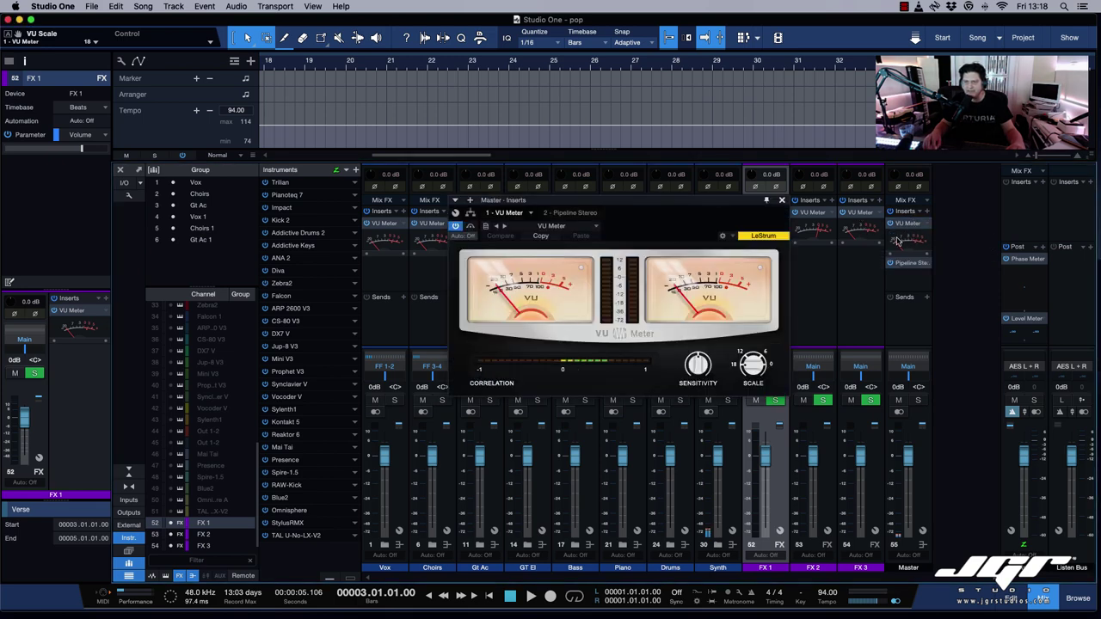
left_click(782, 201)
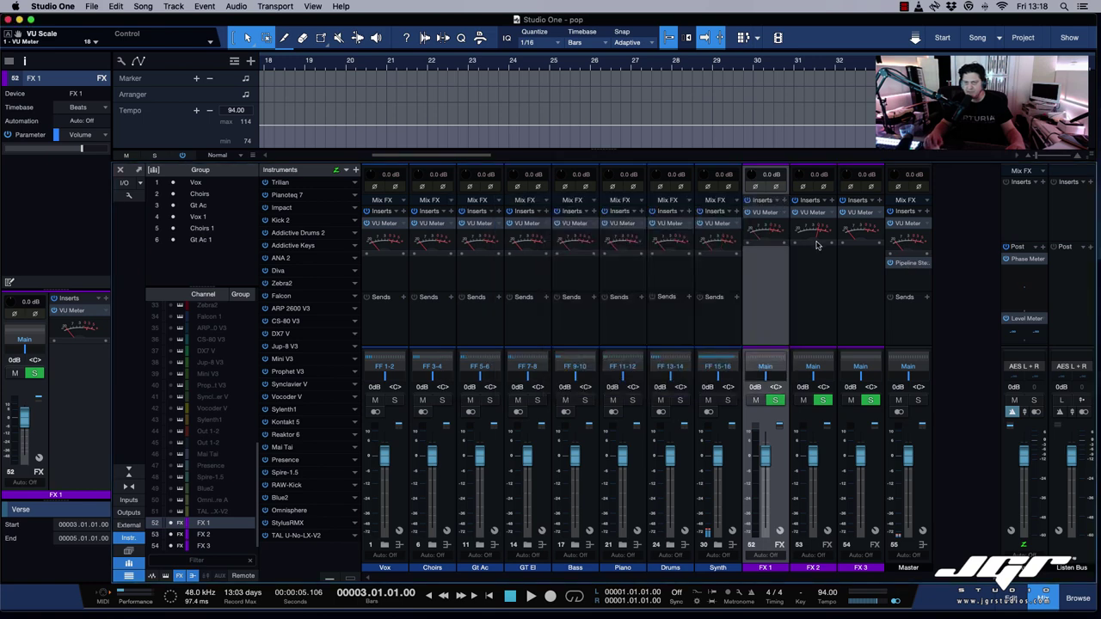
left_click_drag(914, 240, 1024, 194)
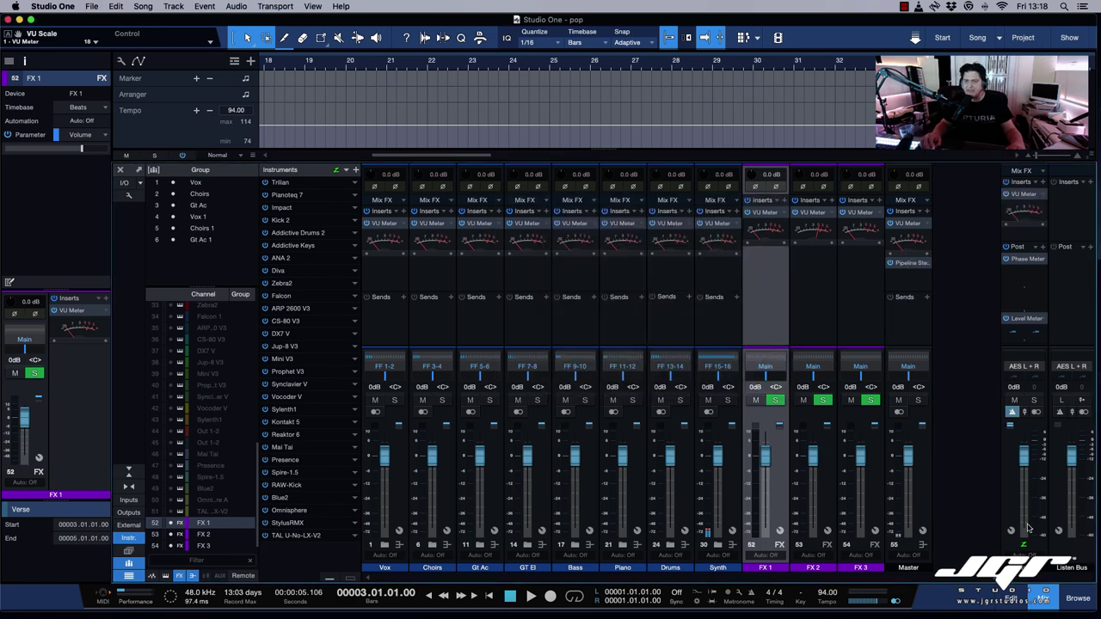
Hide the console to return to the full track list and arrangement.
left_click(1045, 598)
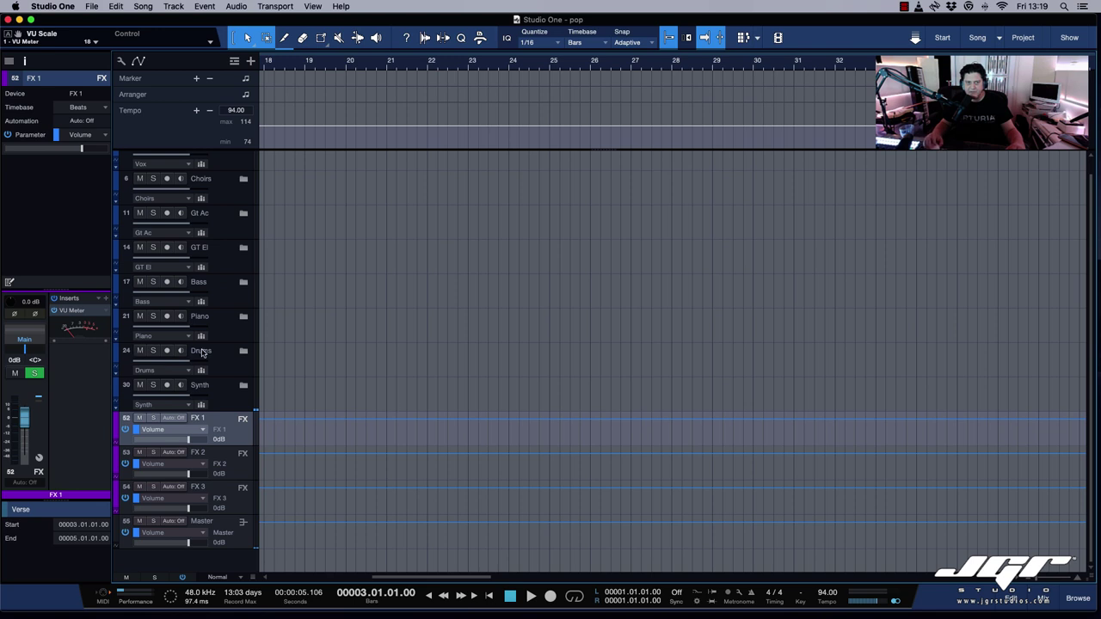
scroll(202, 350, "up", 1)
scroll(220, 389, "down", 1)
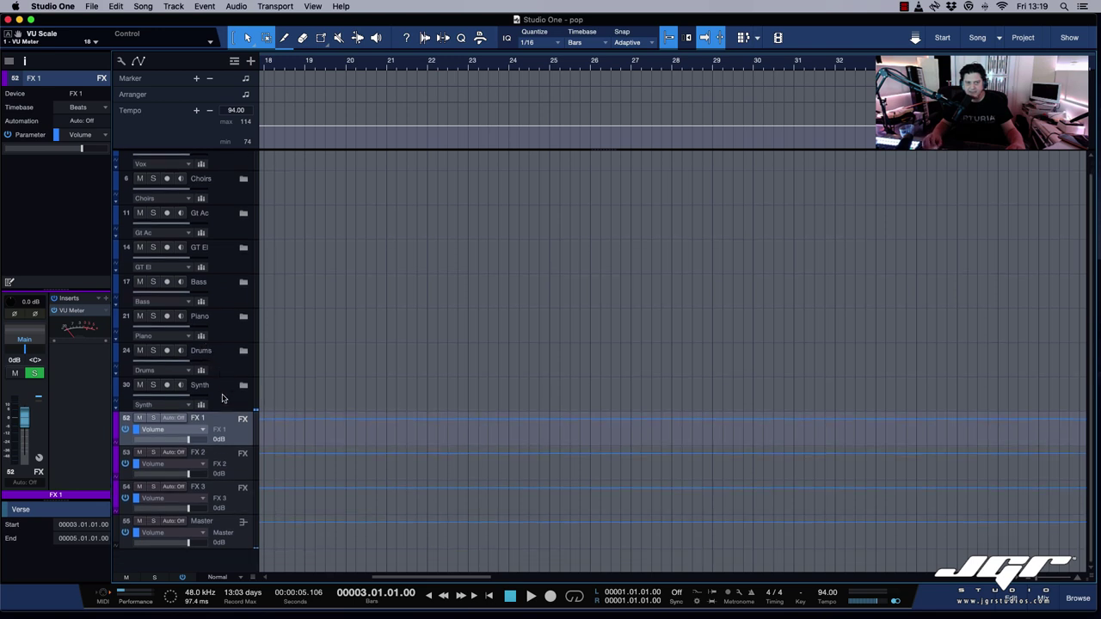
Pack the FX 1, FX 2, FX 3 and Master tracks into a folder and name it Fx.
left_click(234, 523, "shift")
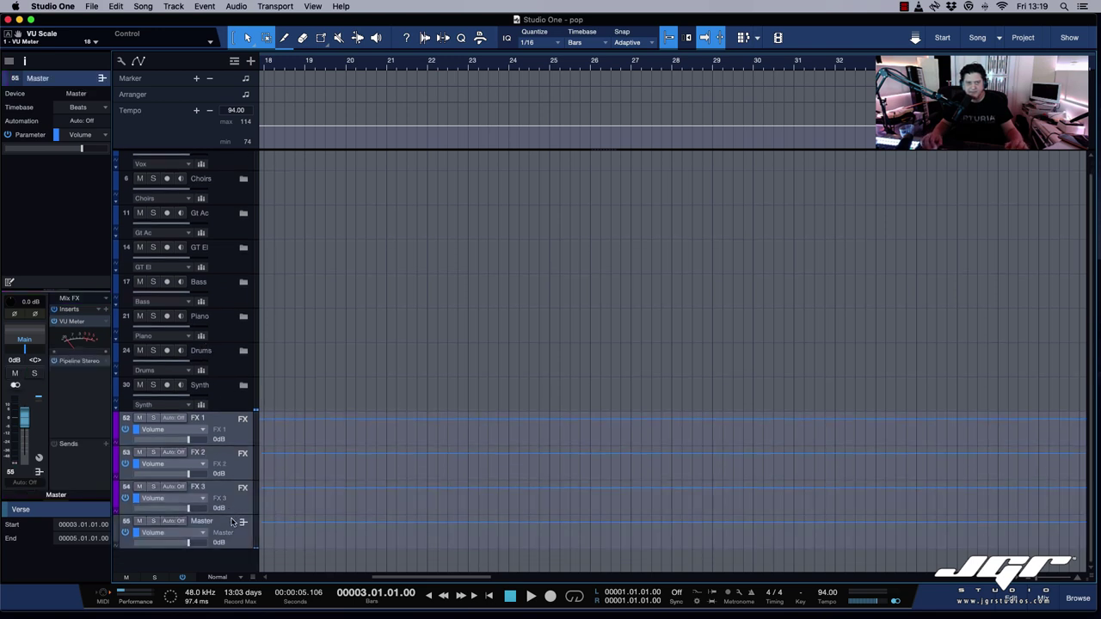
right_click(231, 529)
left_click(256, 473)
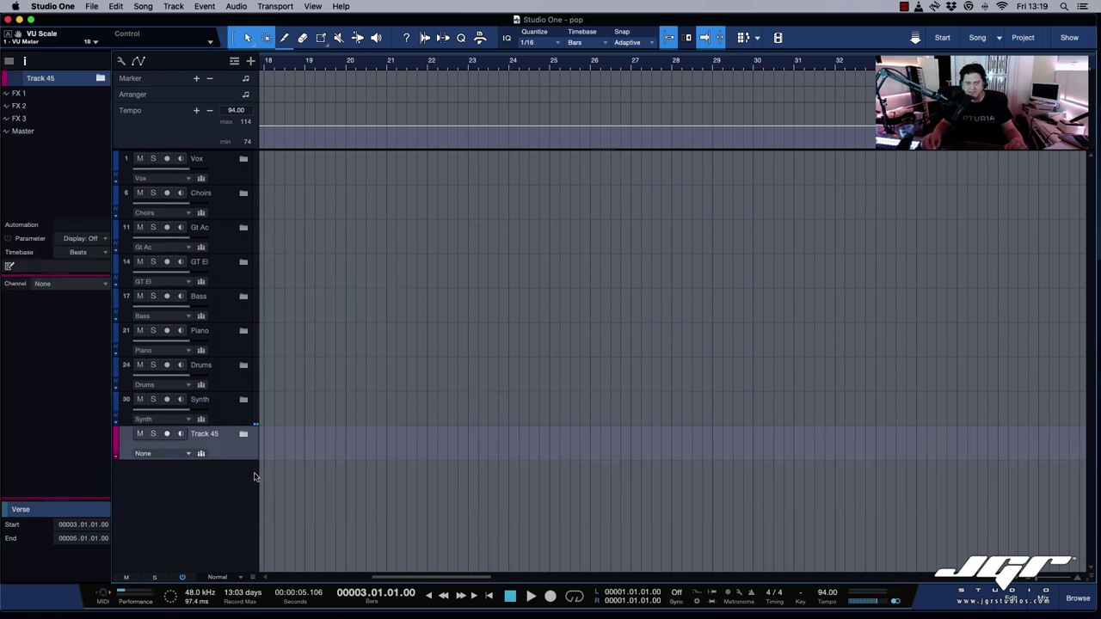
double_click(206, 435)
type("Fx")
key("Return")
Show the Scenes panel in the console, add a scene with the current mixer setup and rename it Base.
key("F3")
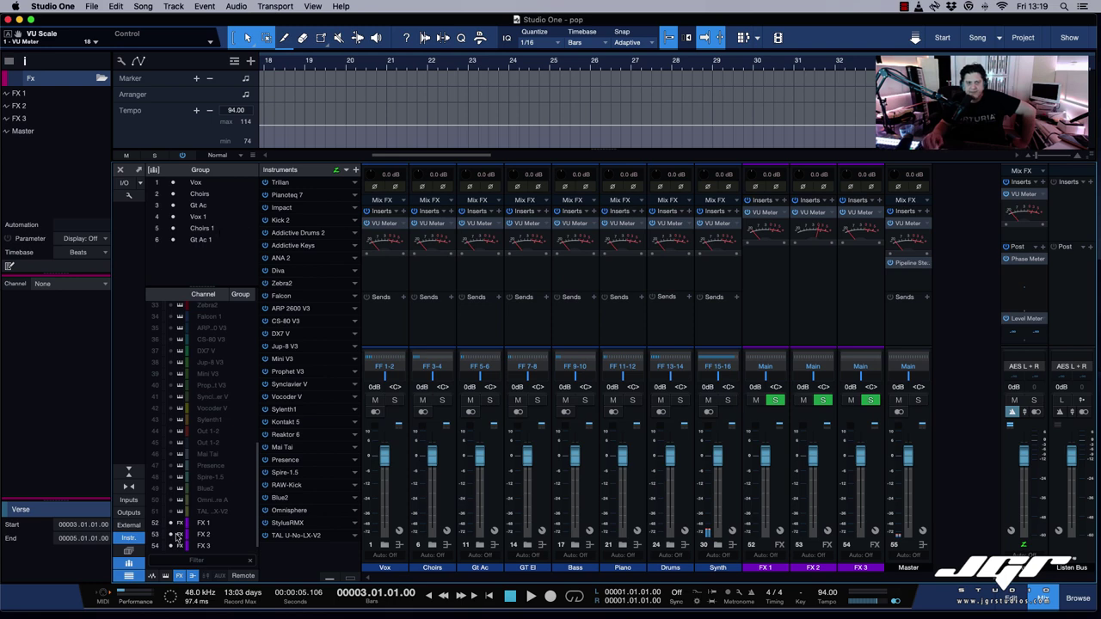
left_click(128, 550)
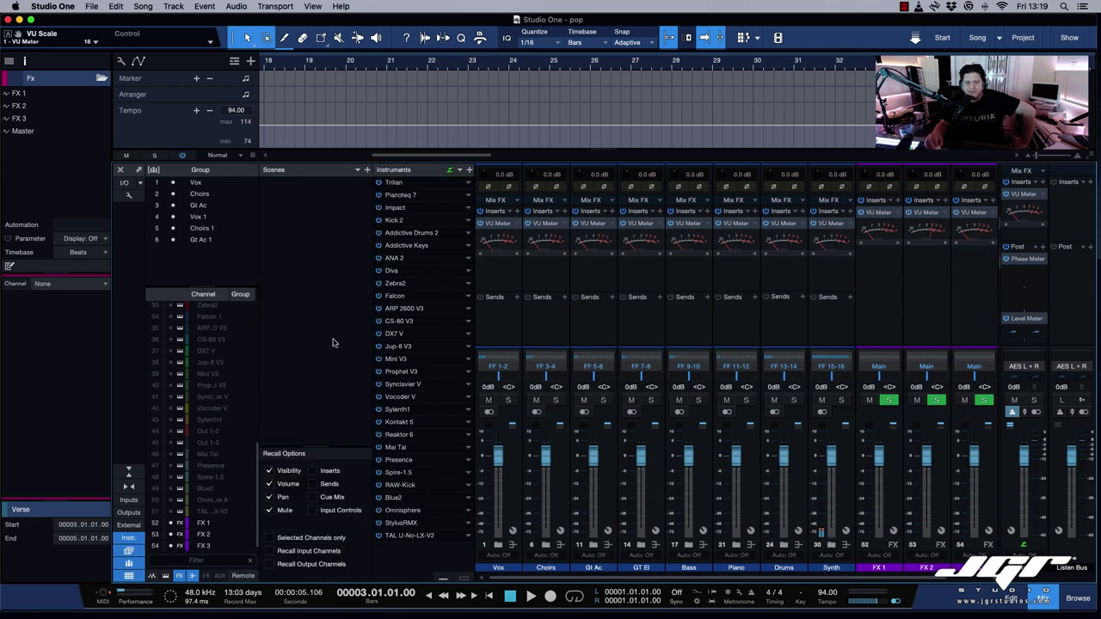
scroll(629, 324, "right", 1)
scroll(629, 325, "right", 2)
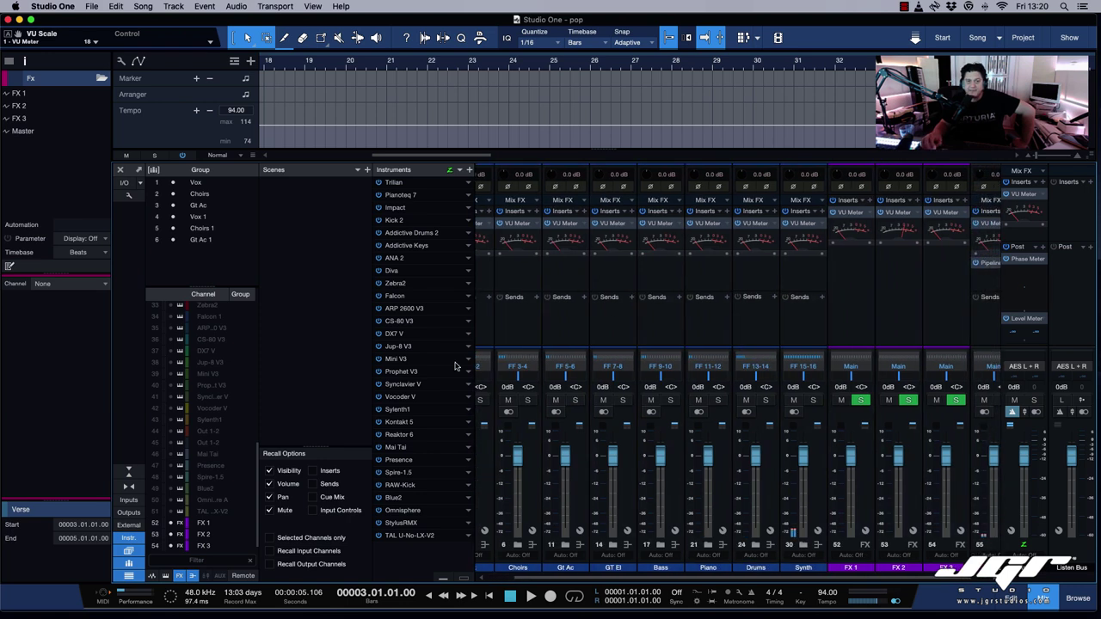
left_click(367, 169)
key("Return")
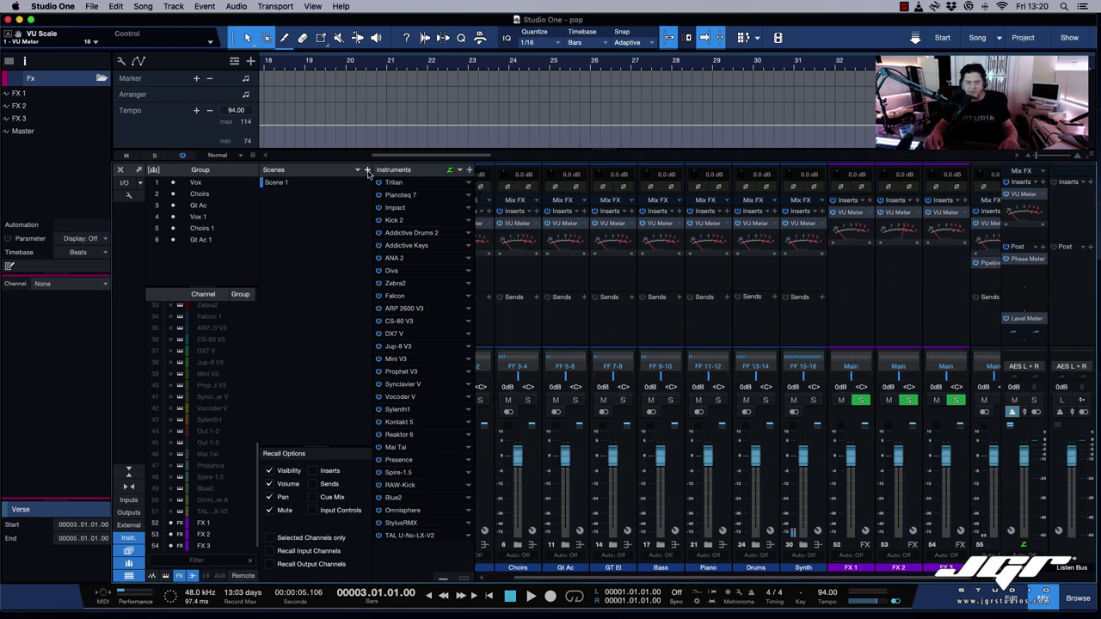
right_click(280, 185)
left_click(312, 201)
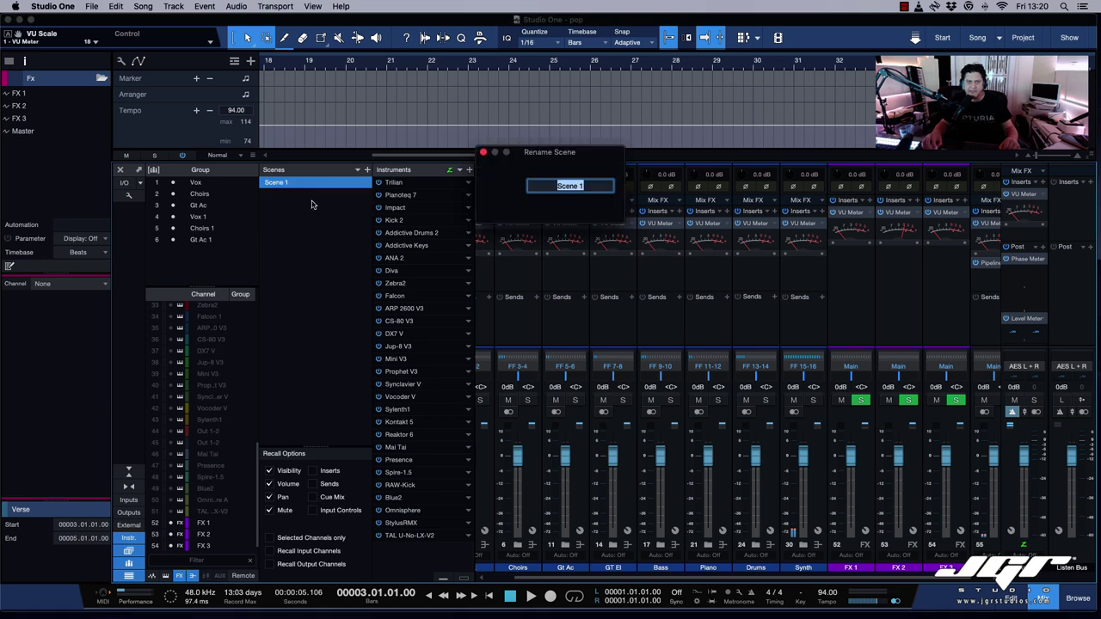
type("Base")
key("Return")
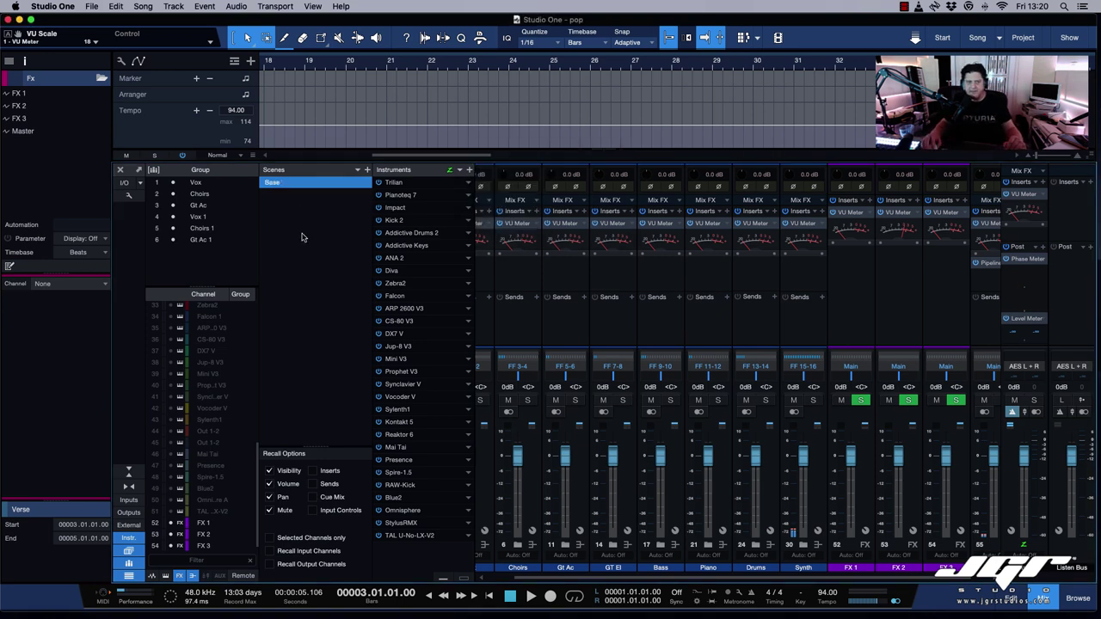
scroll(788, 303, "left", 2)
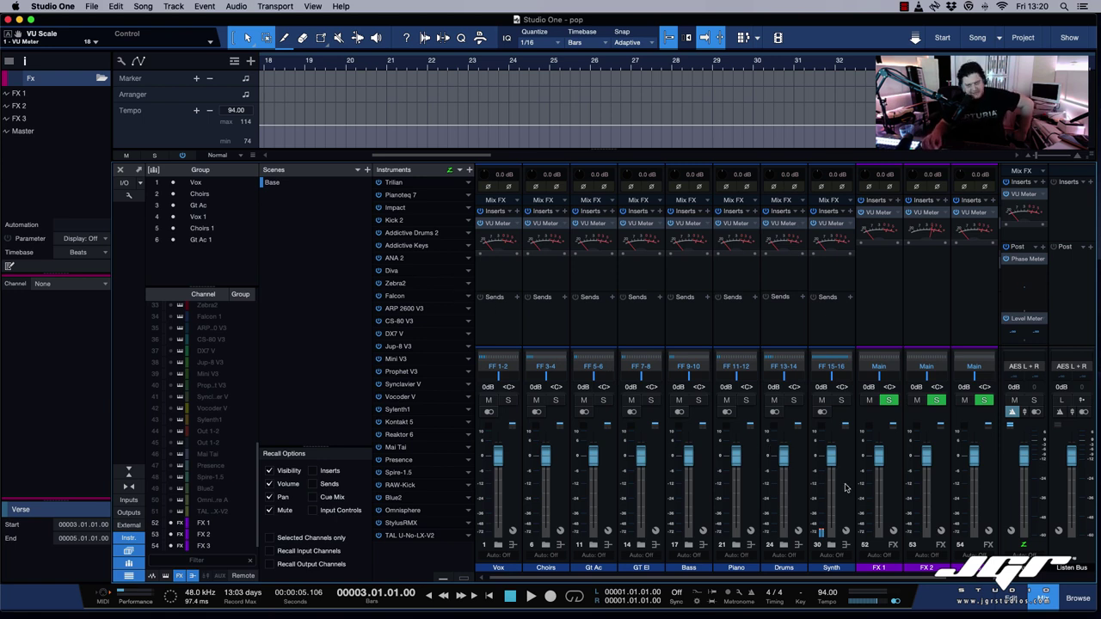
Hide the console's instruments, scenes and channel list panels, and close the console to view the arrangement from the song start.
left_click(100, 6)
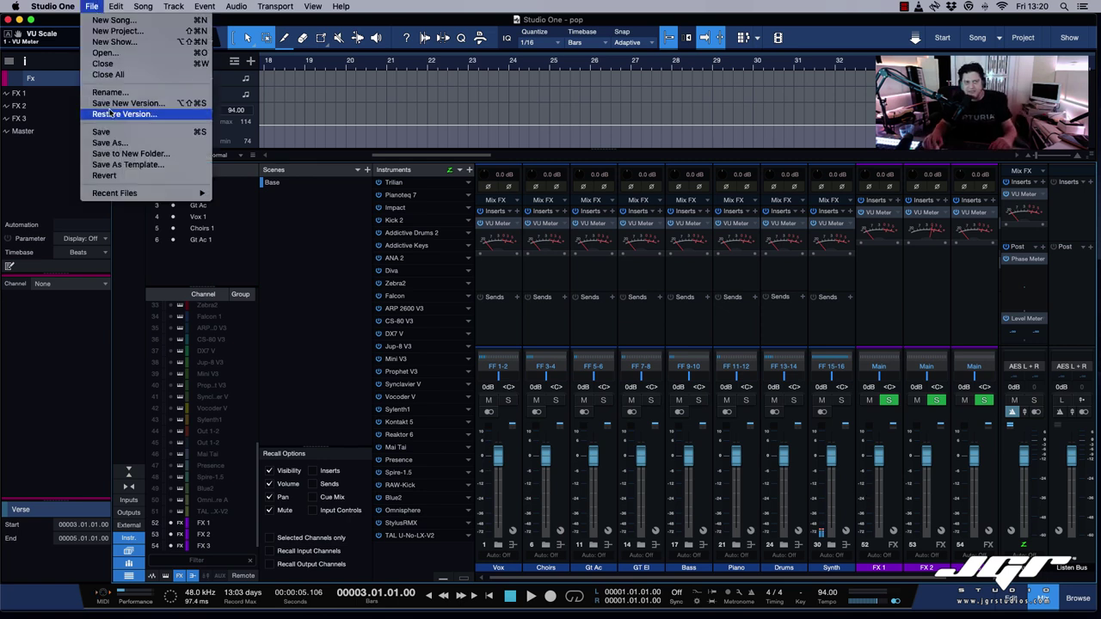
left_click(307, 257)
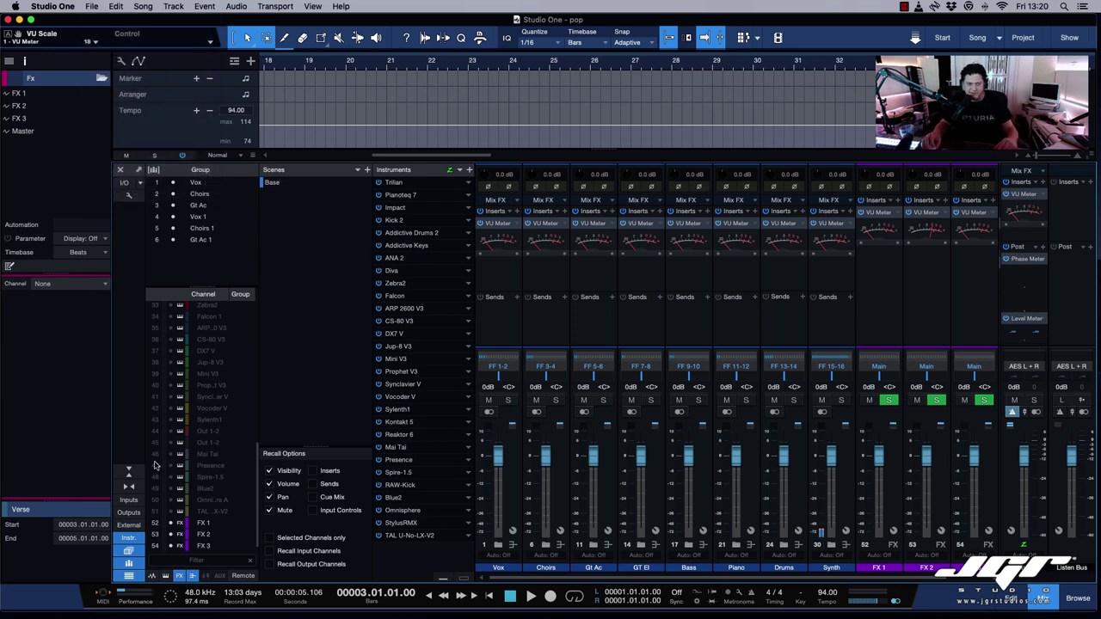
left_click(128, 538)
left_click(128, 550)
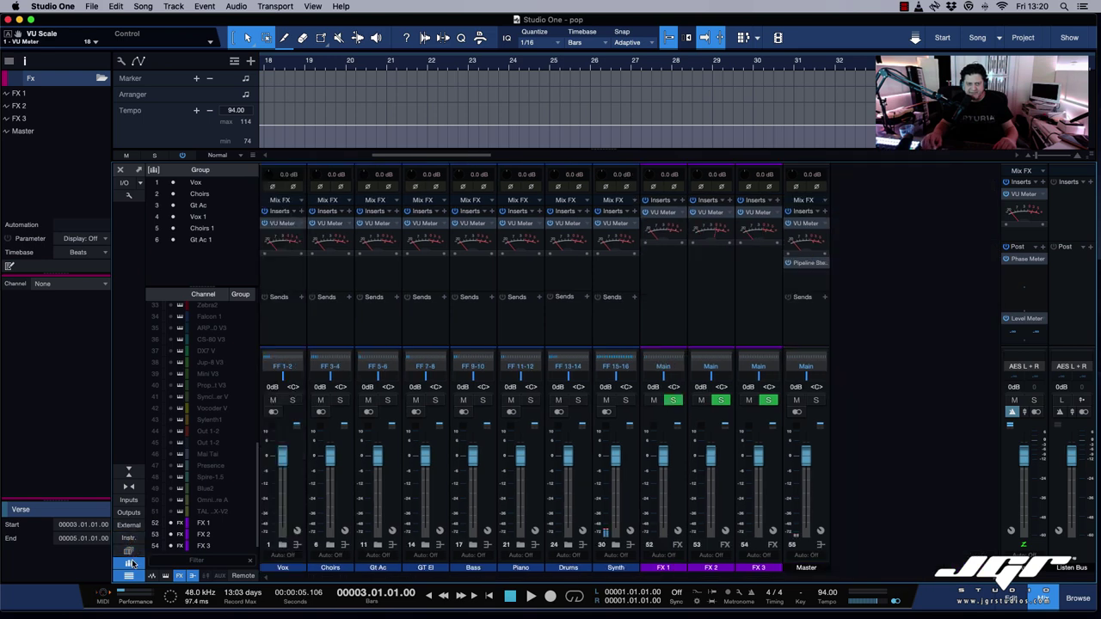
left_click(130, 564)
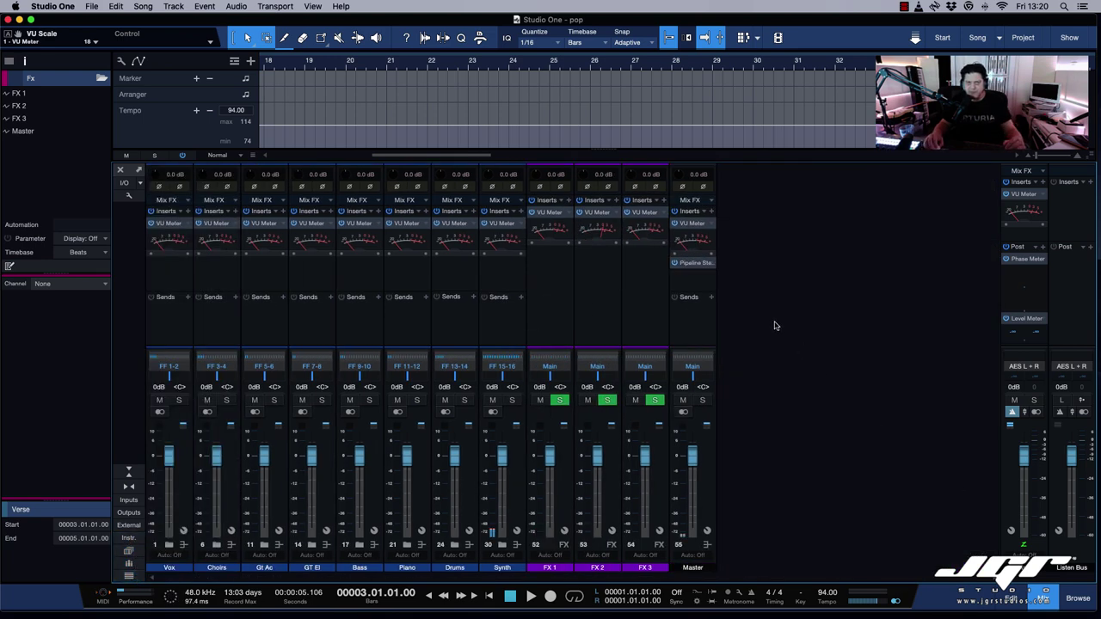
left_click(1043, 597)
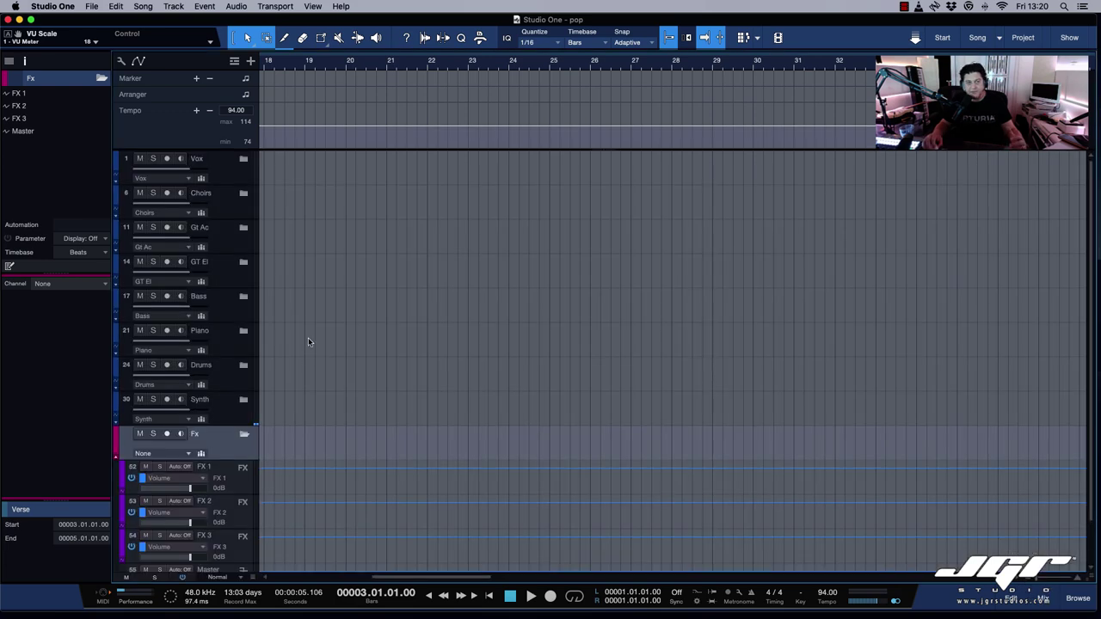
scroll(285, 272, "left", 15)
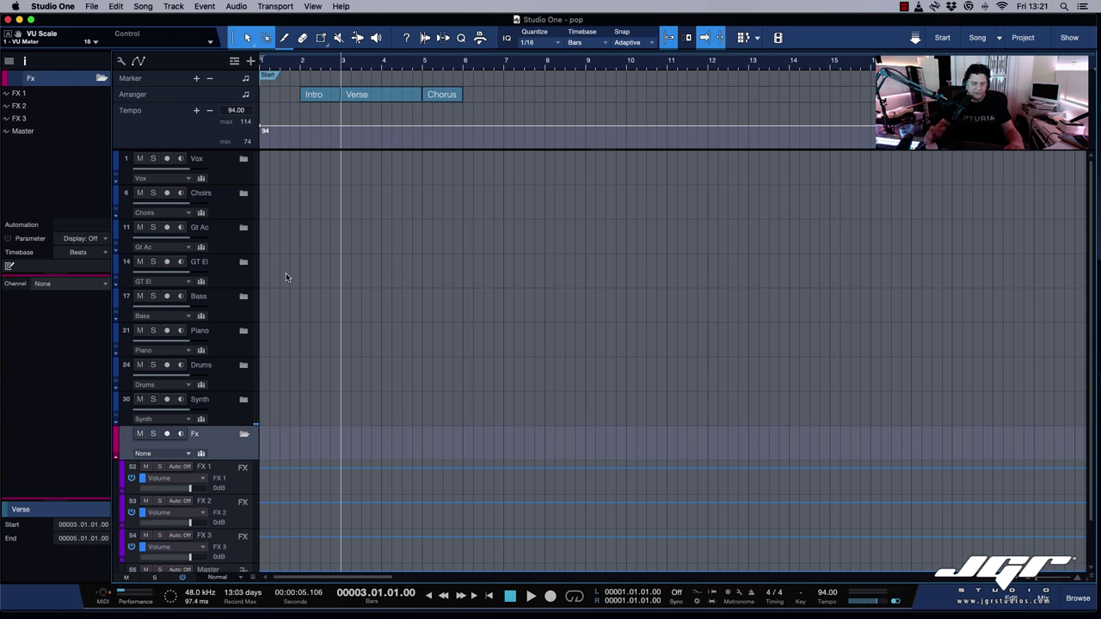
Reopen the console and add four VCA channels after the Master bus.
key("F3")
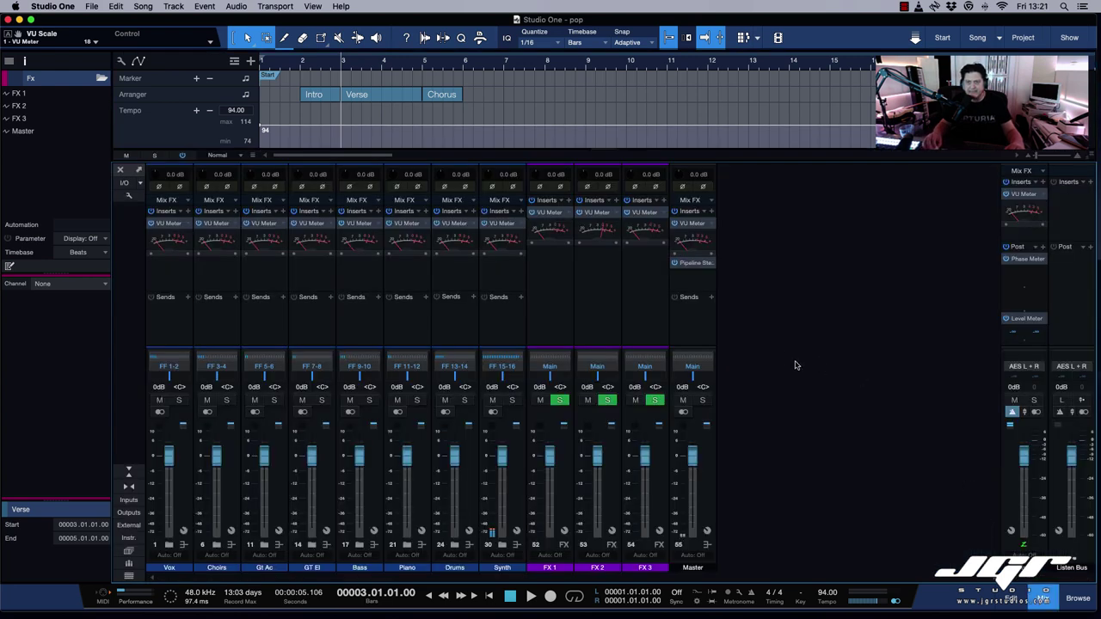
right_click(769, 354)
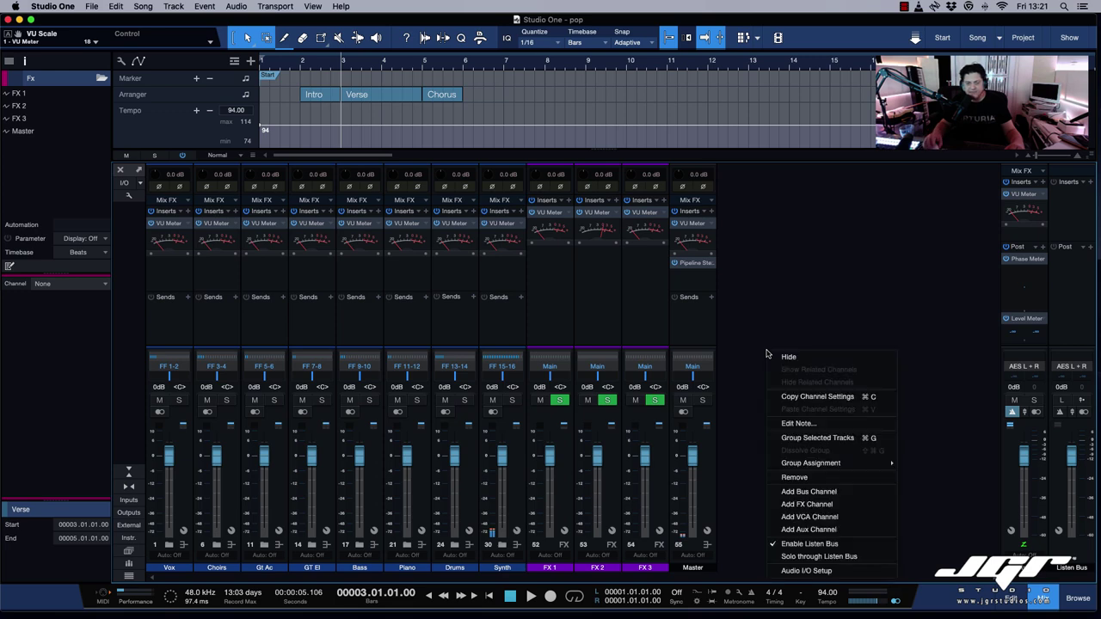
left_click(821, 516)
right_click(814, 227)
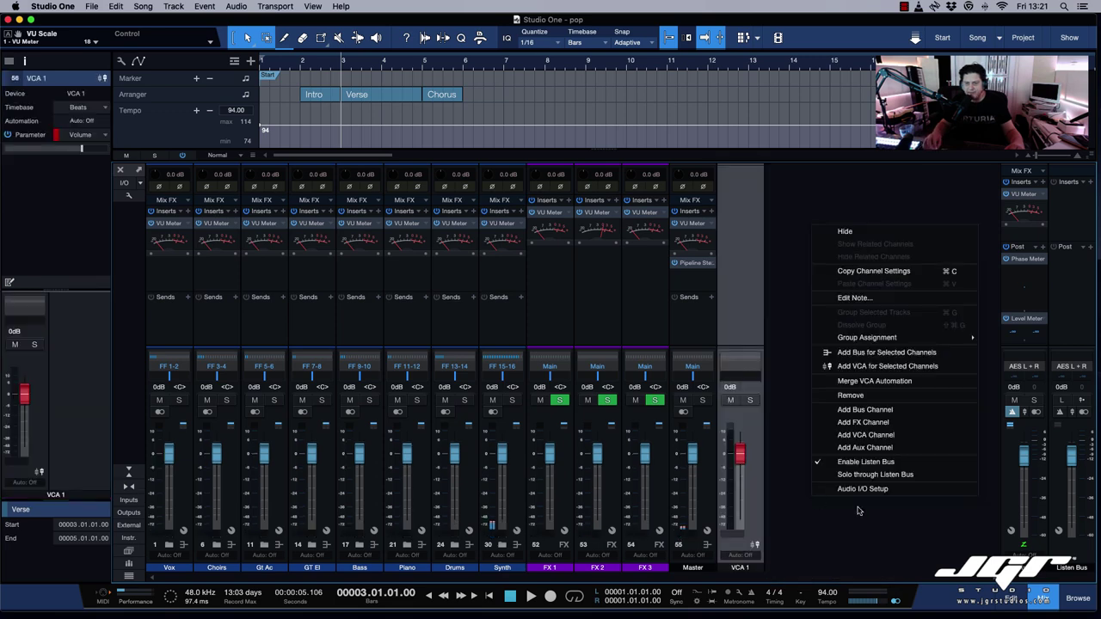
left_click(867, 434)
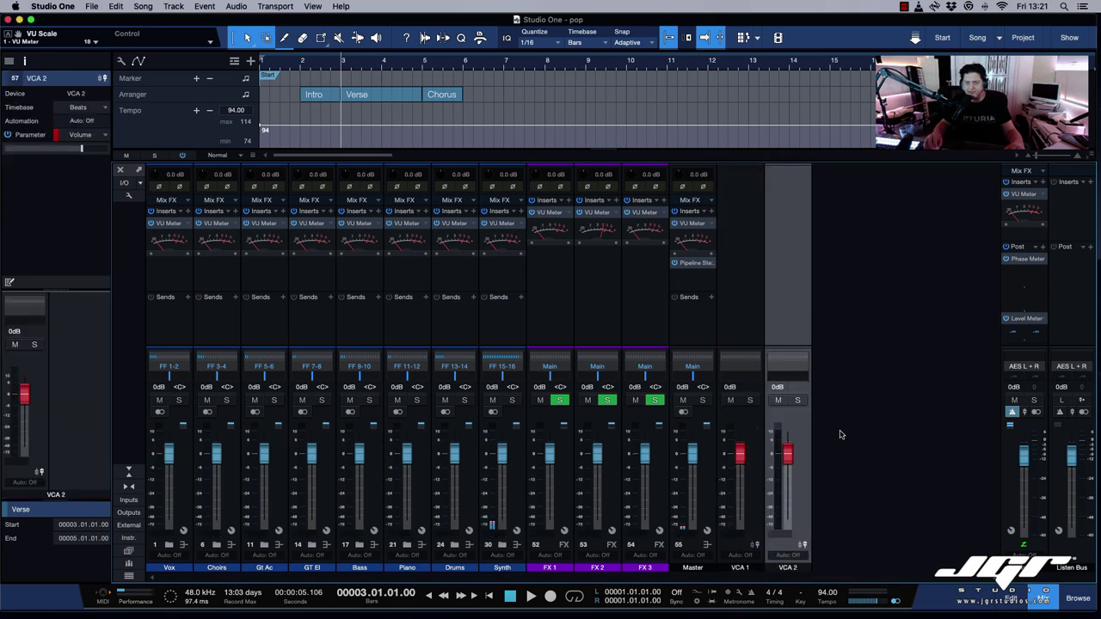
right_click(847, 436)
left_click(898, 369)
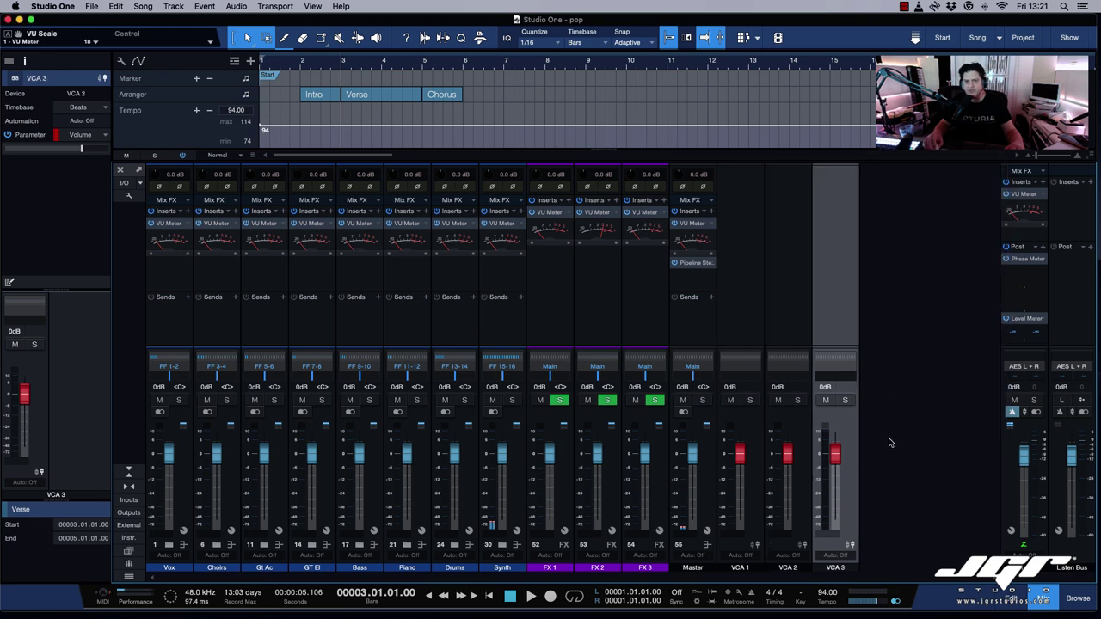
right_click(890, 443)
left_click(932, 406)
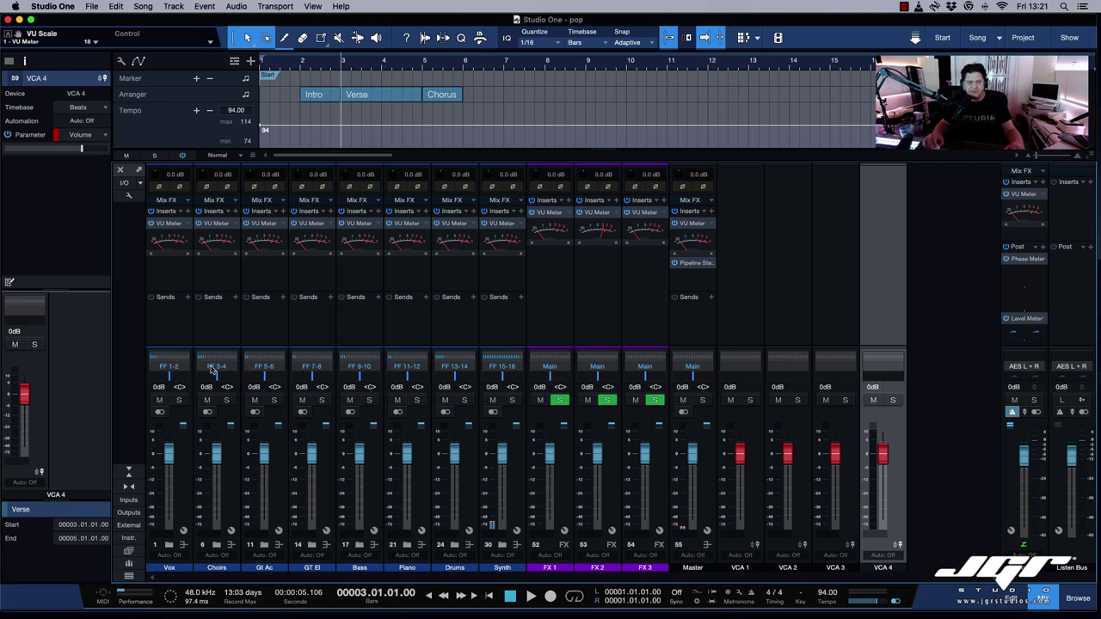
Show the input channels, insert the Tuner plug-in on the MADI 5 input, and hide the inputs again.
left_click(128, 500)
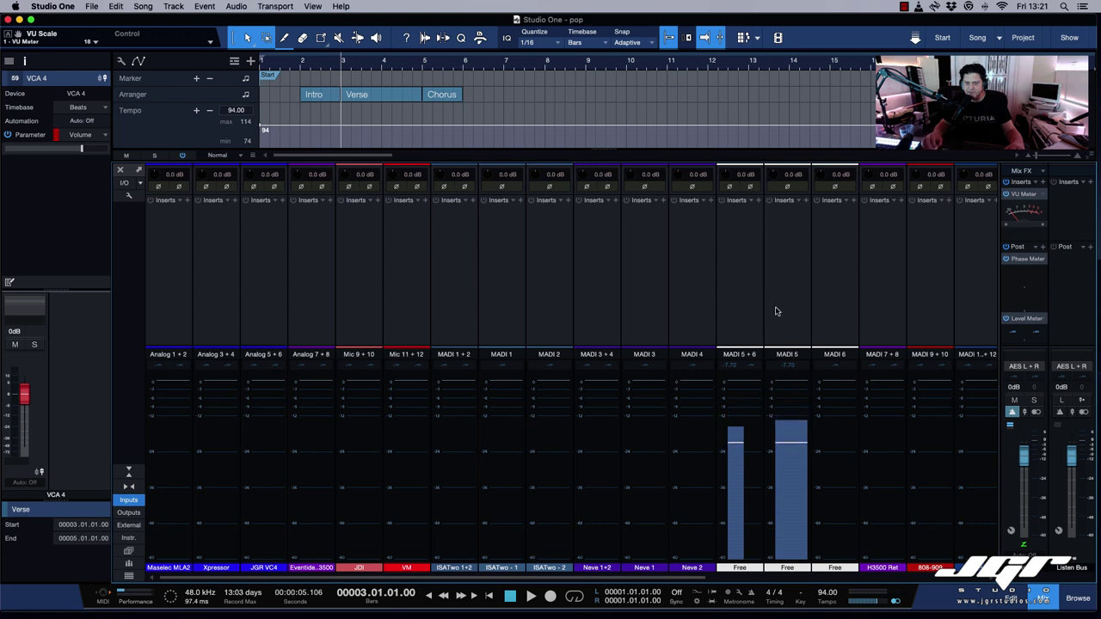
scroll(779, 297, "right", 2)
left_click(768, 258)
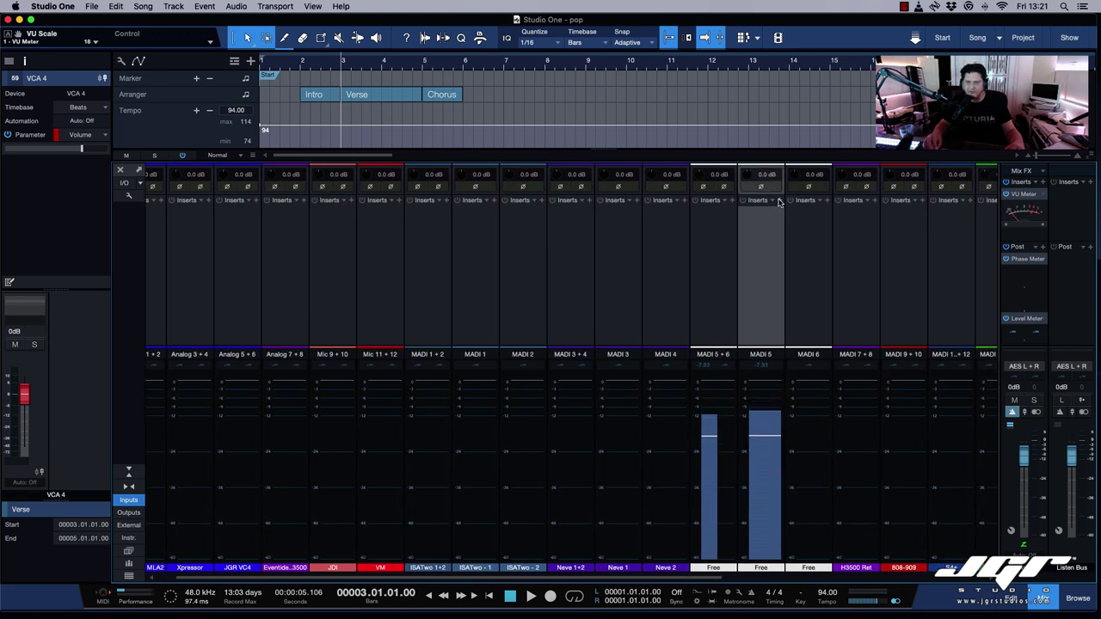
left_click(779, 201)
left_click(794, 242)
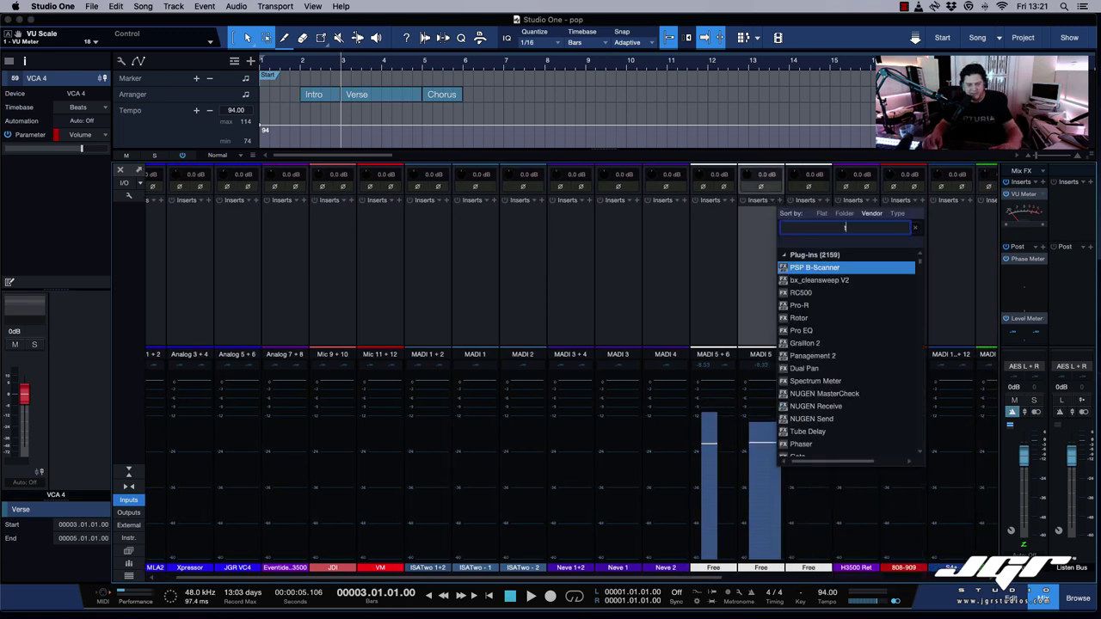
double_click(799, 285)
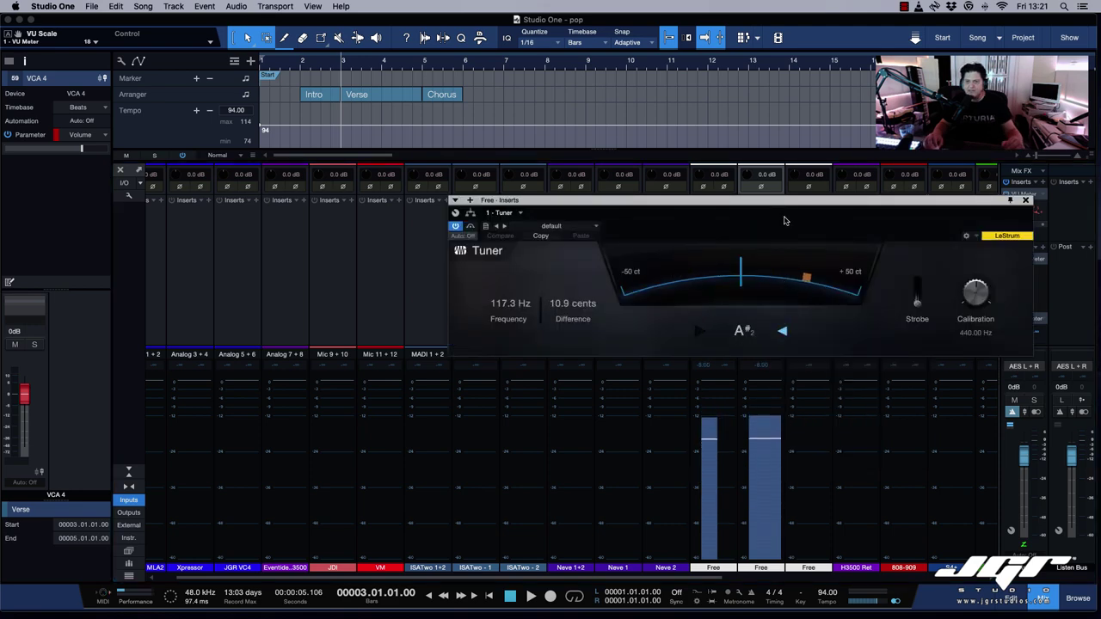
left_click_drag(798, 204, 502, 205)
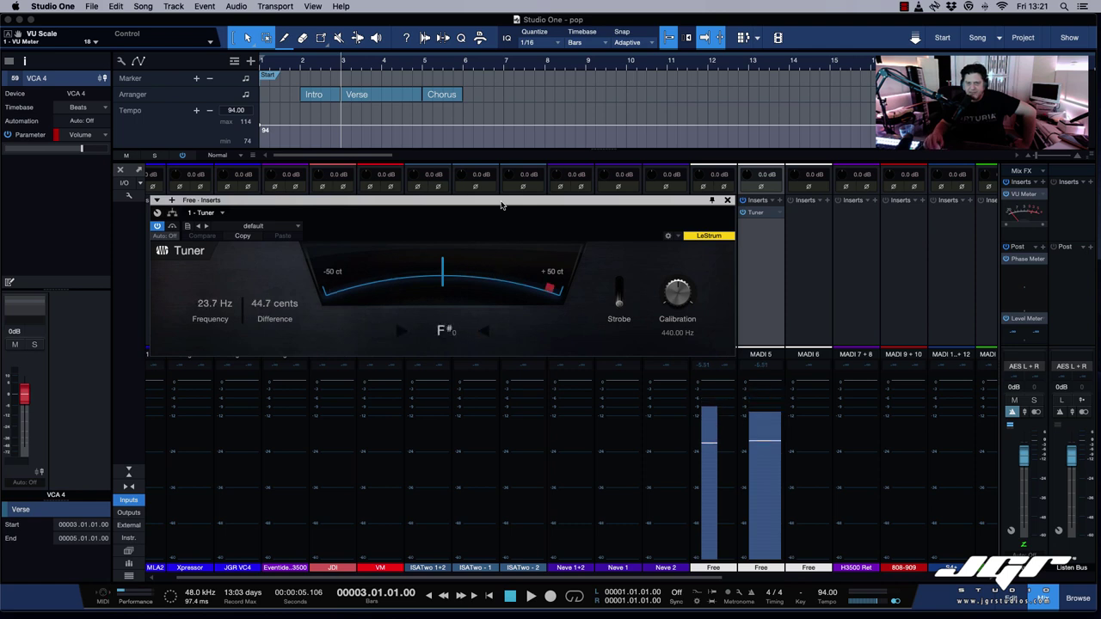
left_click(727, 200)
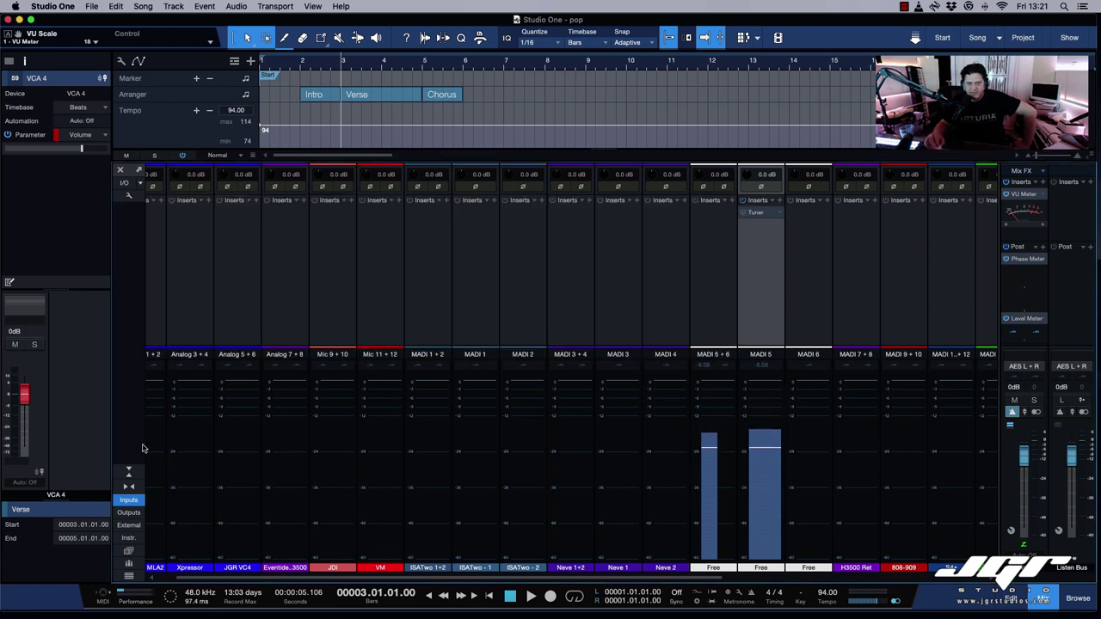
left_click(127, 501)
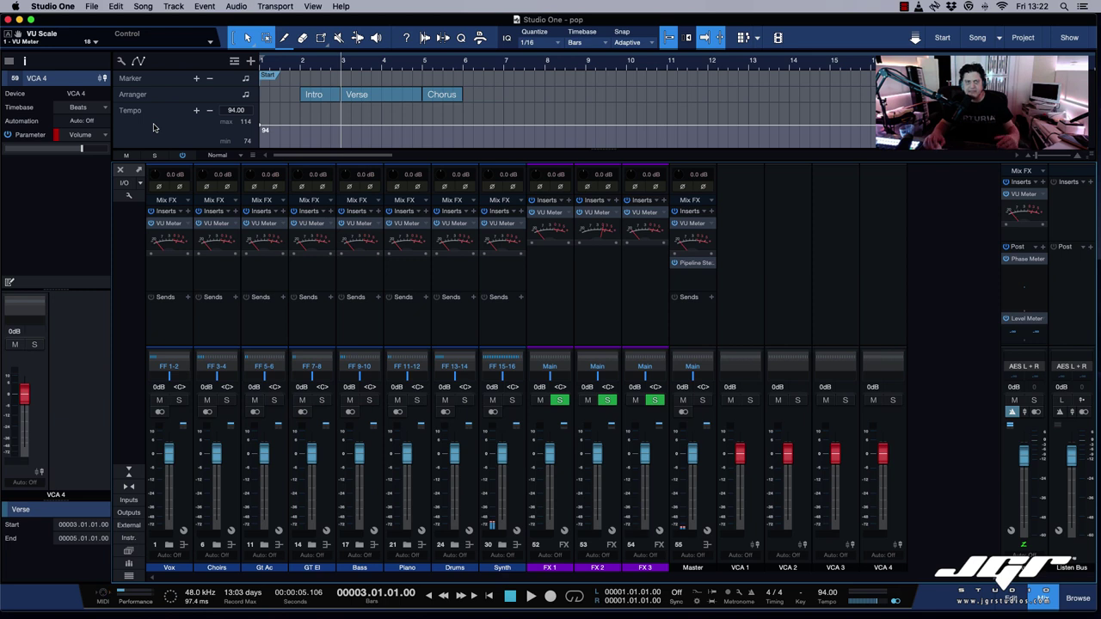
Save the song as a template titled "Intro JGRStudio" with the description "8+8+Synth+Drums+Piano+Bass".
left_click(91, 6)
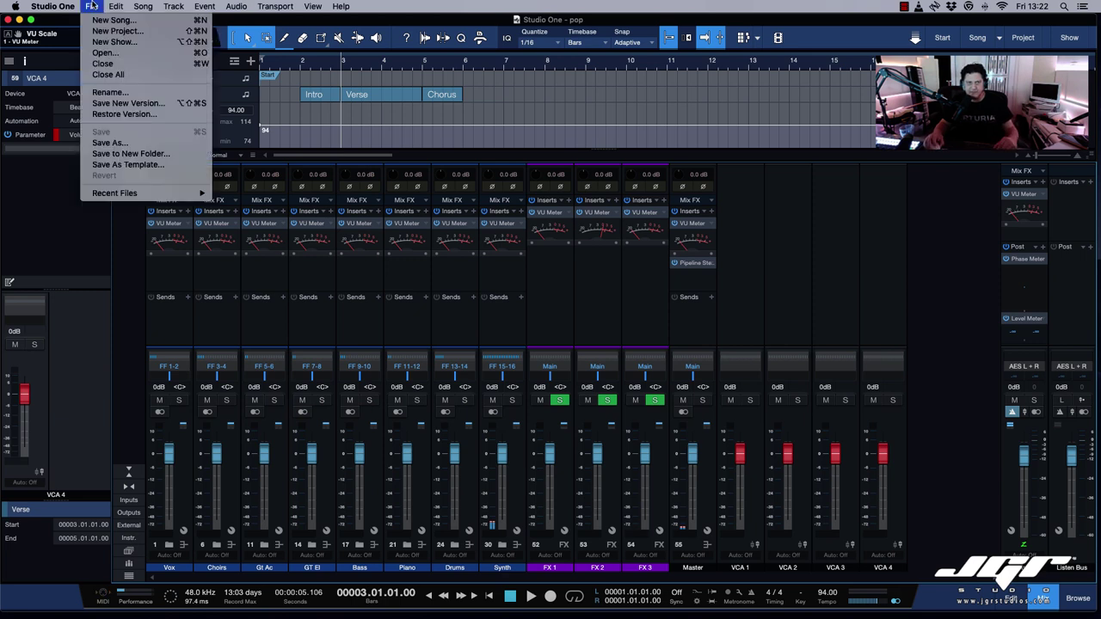
left_click(157, 164)
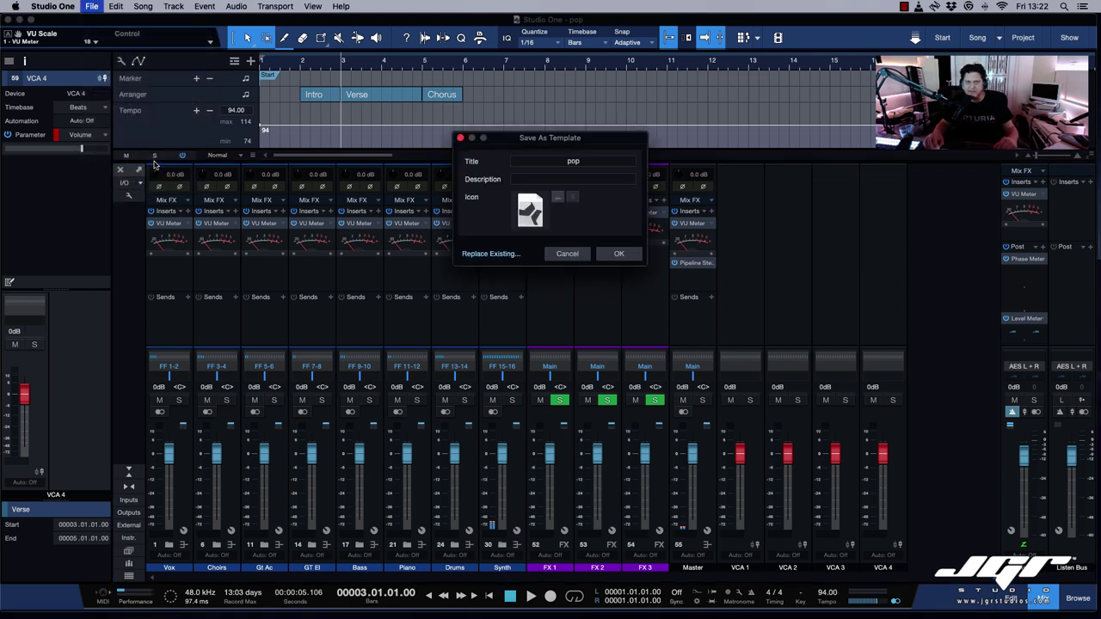
double_click(573, 161)
key("BackSpace")
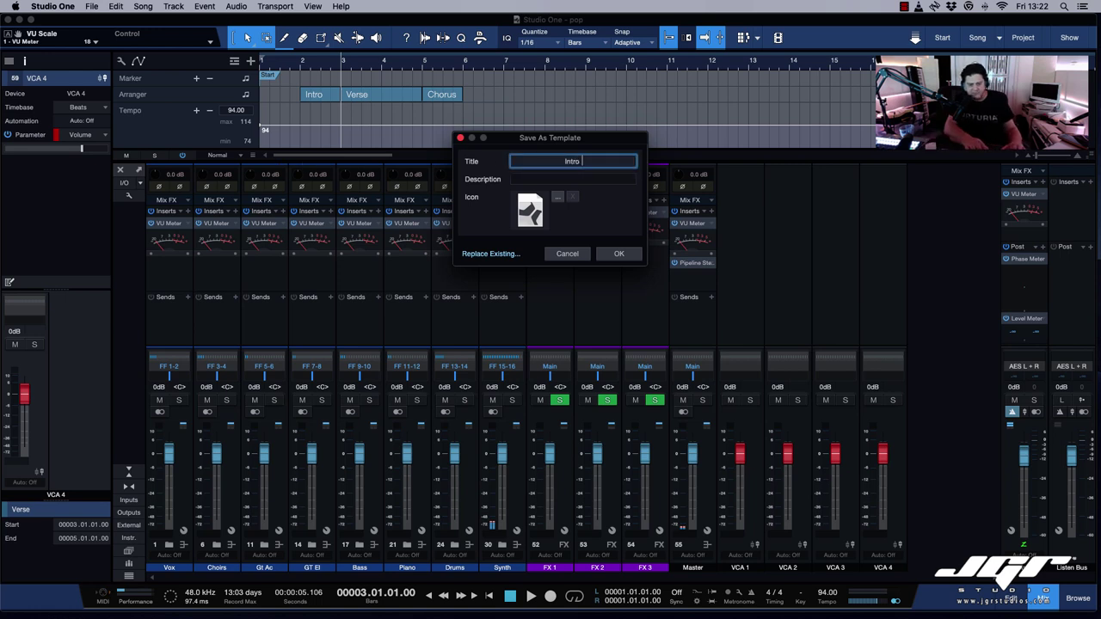
type("Intro JGRStudio")
left_click(593, 179)
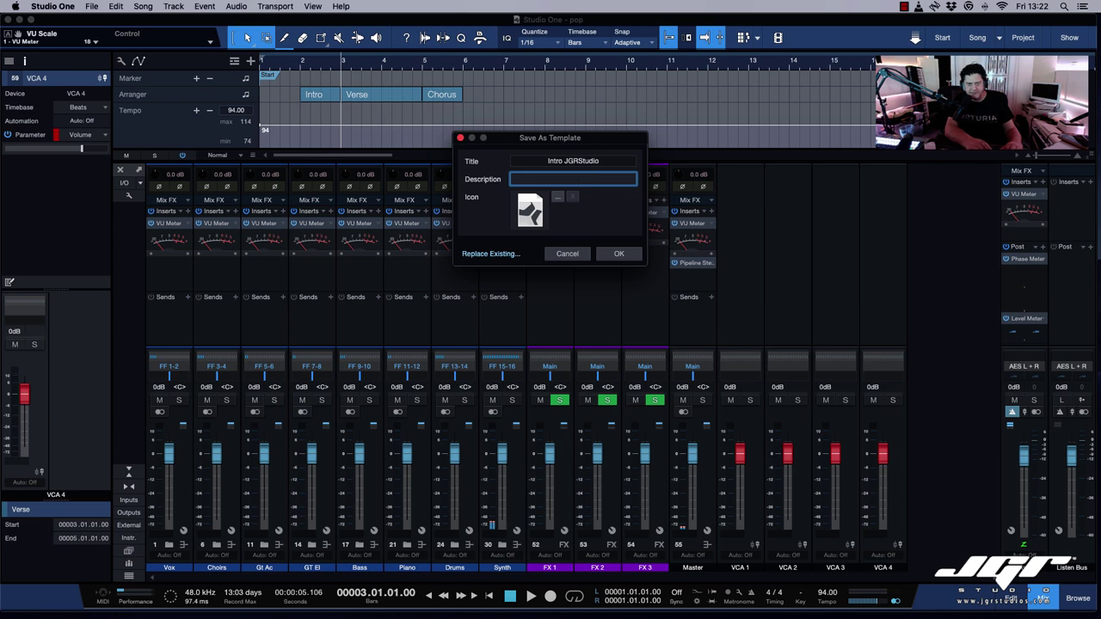
type("8+8+Synth+")
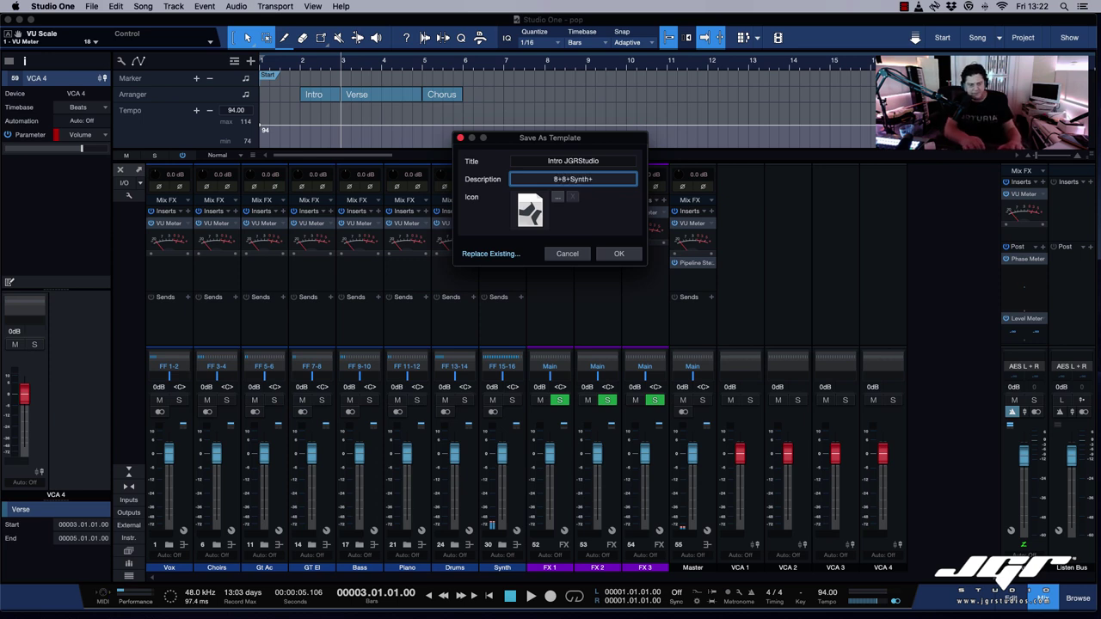
type("Drums+Piano+Bass")
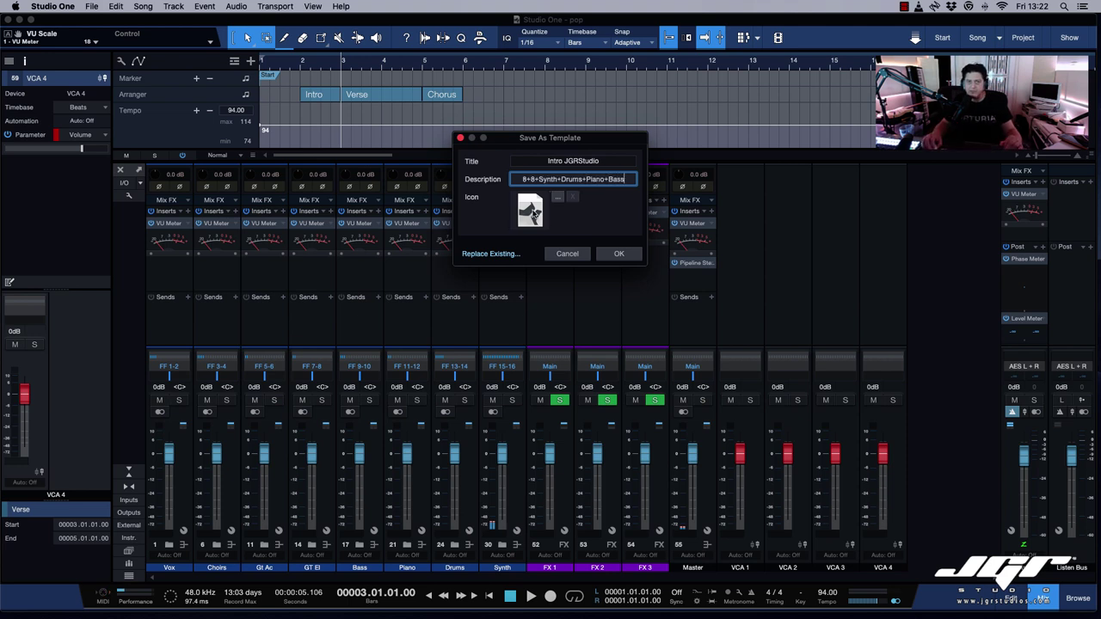
left_click(623, 253)
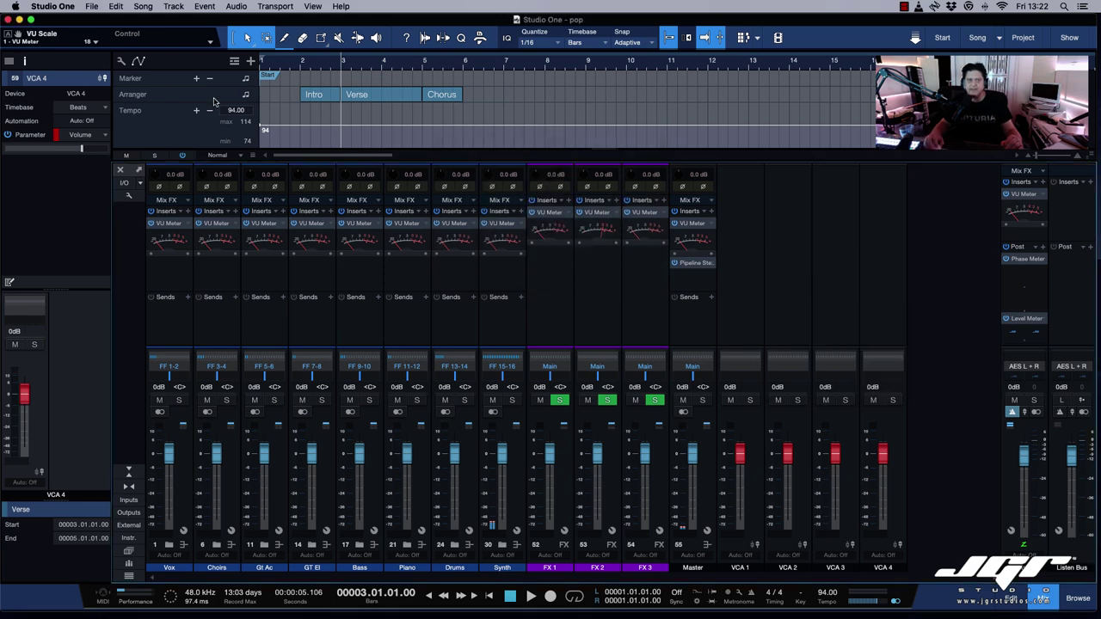
Go to the start page, begin a new song and select the user template Intro JGRStudio.
left_click(942, 38)
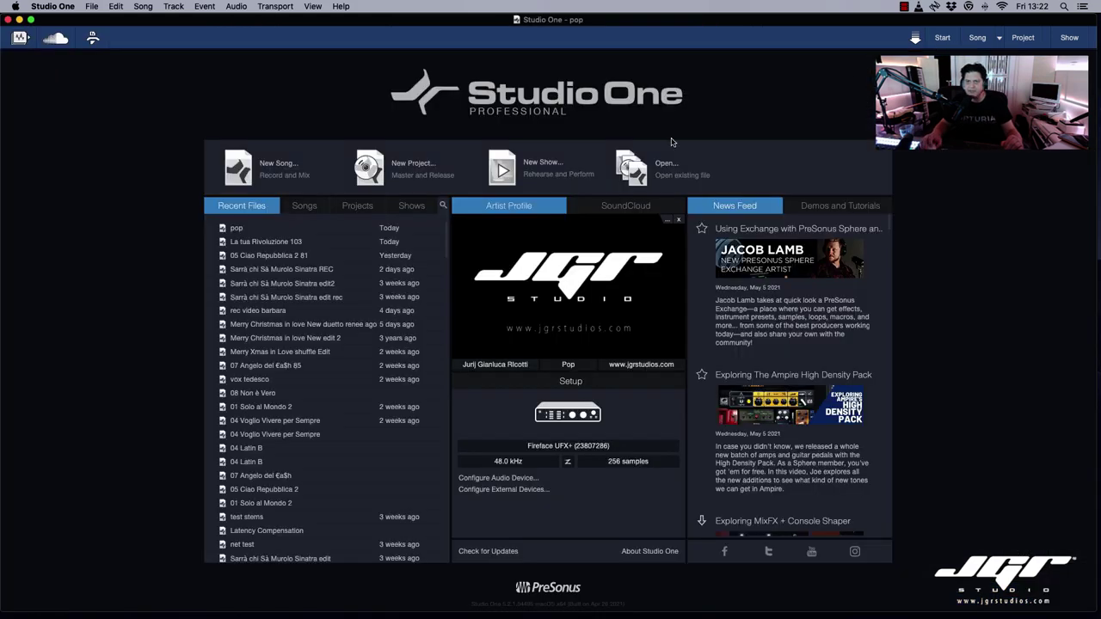
left_click(278, 163)
left_click(475, 179)
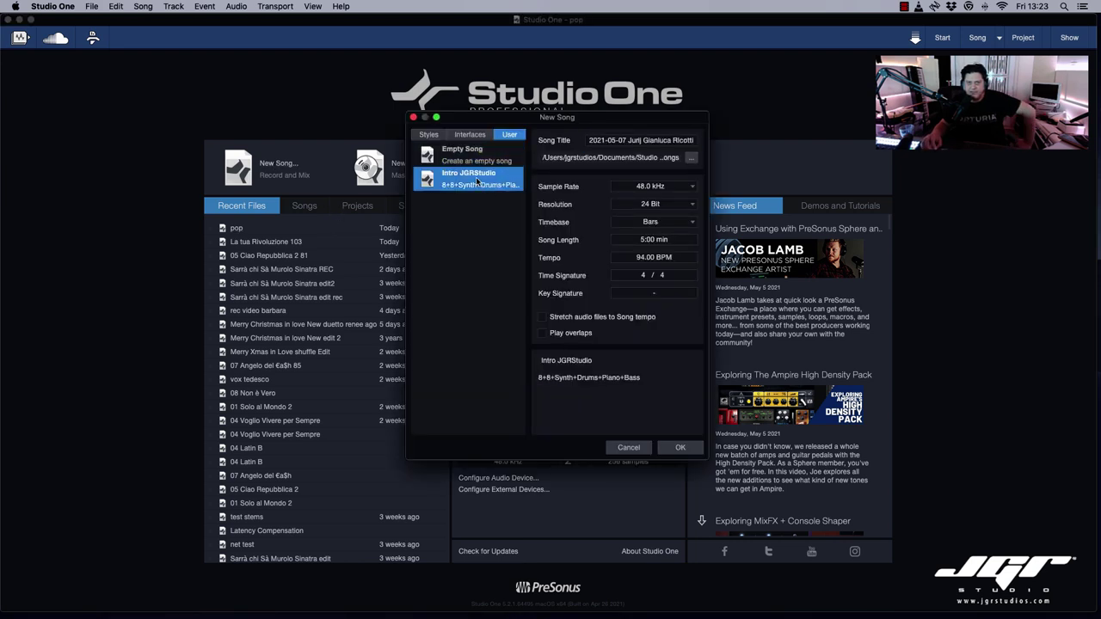